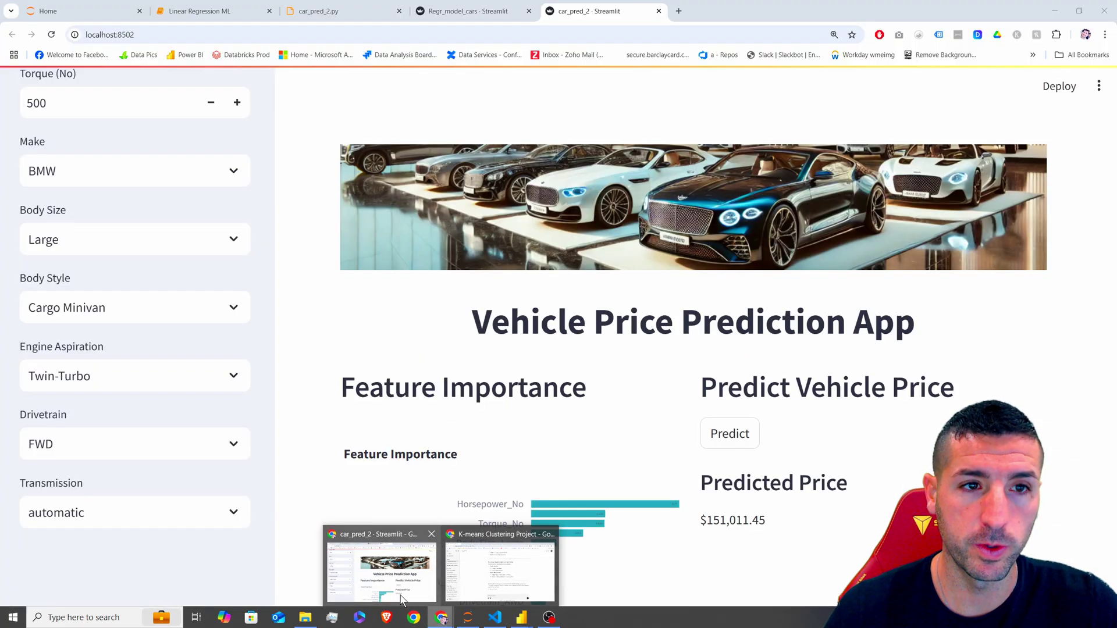
Switch to the Linear Regression ML notebook and examine its development and deployment overview diagram.
{"action": "left_click", "coordinate": [500, 588]}
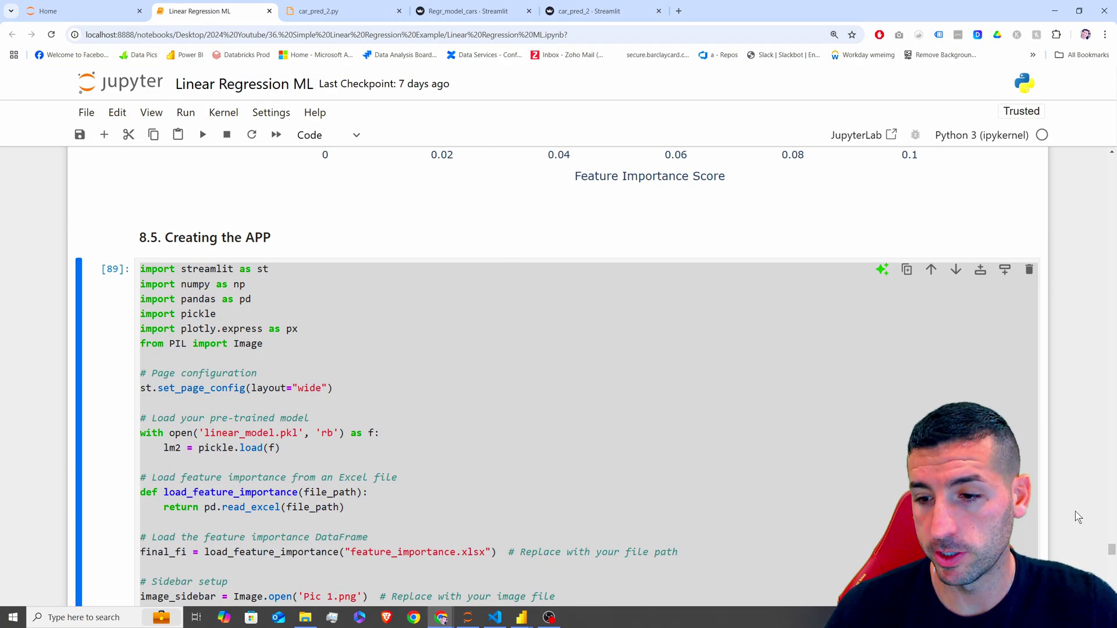
{"action": "left_click_drag", "start_coordinate": [1111, 553], "coordinate": [1111, 157]}
{"action": "scroll", "coordinate": [265, 263], "scroll_direction": "down", "scroll_amount": 2}
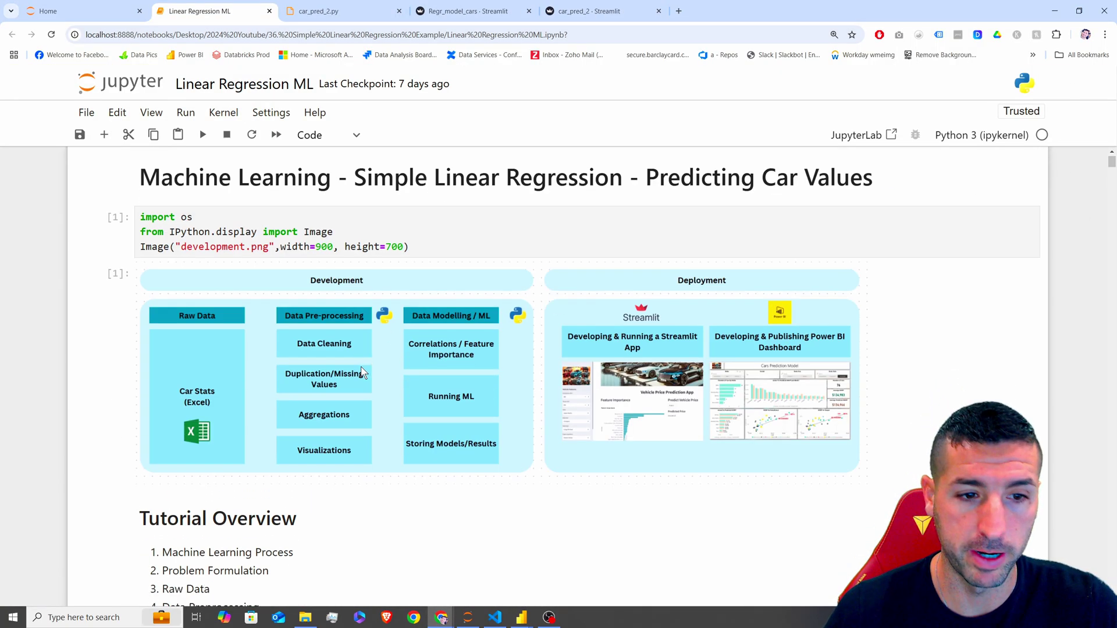
{"action": "scroll", "coordinate": [267, 256], "scroll_direction": "up", "scroll_amount": 2}
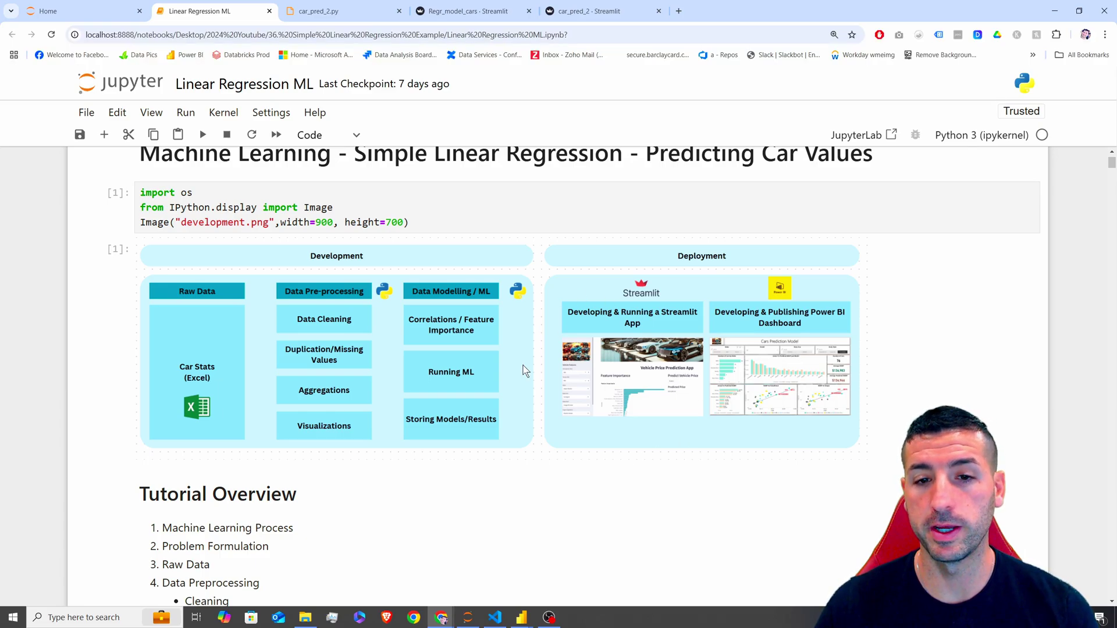
Review the vehicle feature inputs and predicted price in the Regr_model_cars Streamlit app.
{"action": "left_click", "coordinate": [468, 12]}
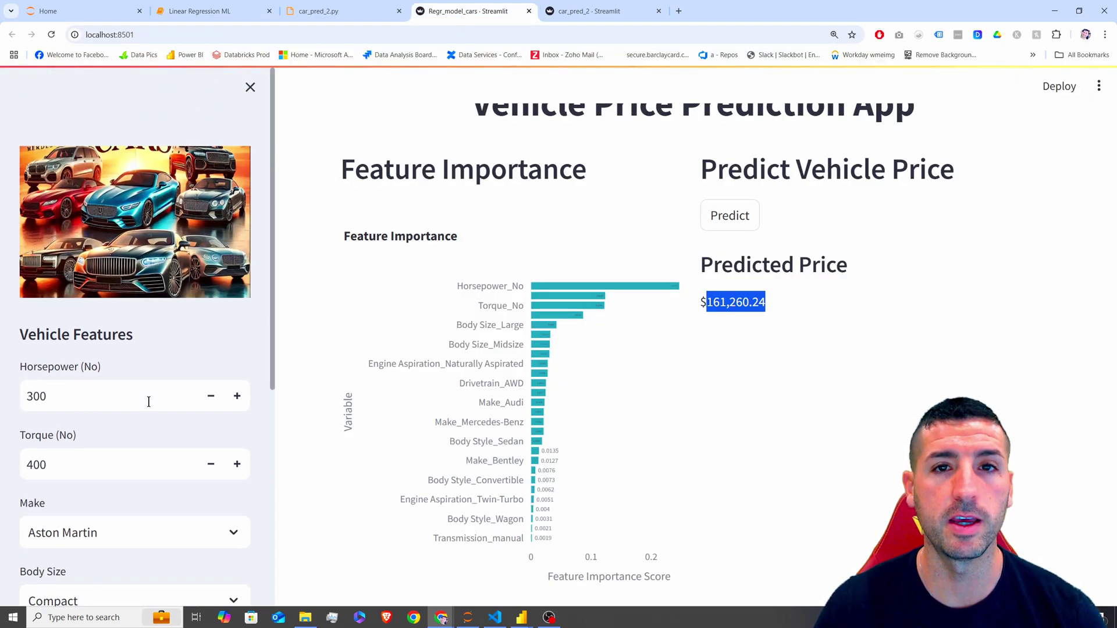
{"action": "scroll", "coordinate": [180, 367], "scroll_direction": "down", "scroll_amount": 3}
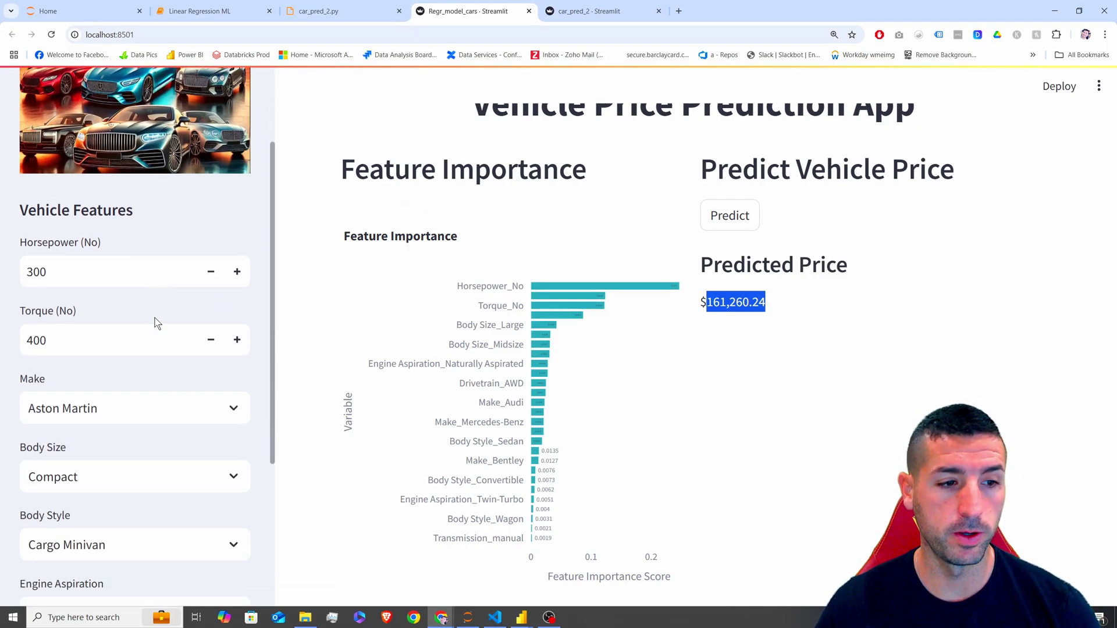
{"action": "scroll", "coordinate": [124, 221], "scroll_direction": "down", "scroll_amount": 3}
{"action": "scroll", "coordinate": [124, 473], "scroll_direction": "up", "scroll_amount": 6}
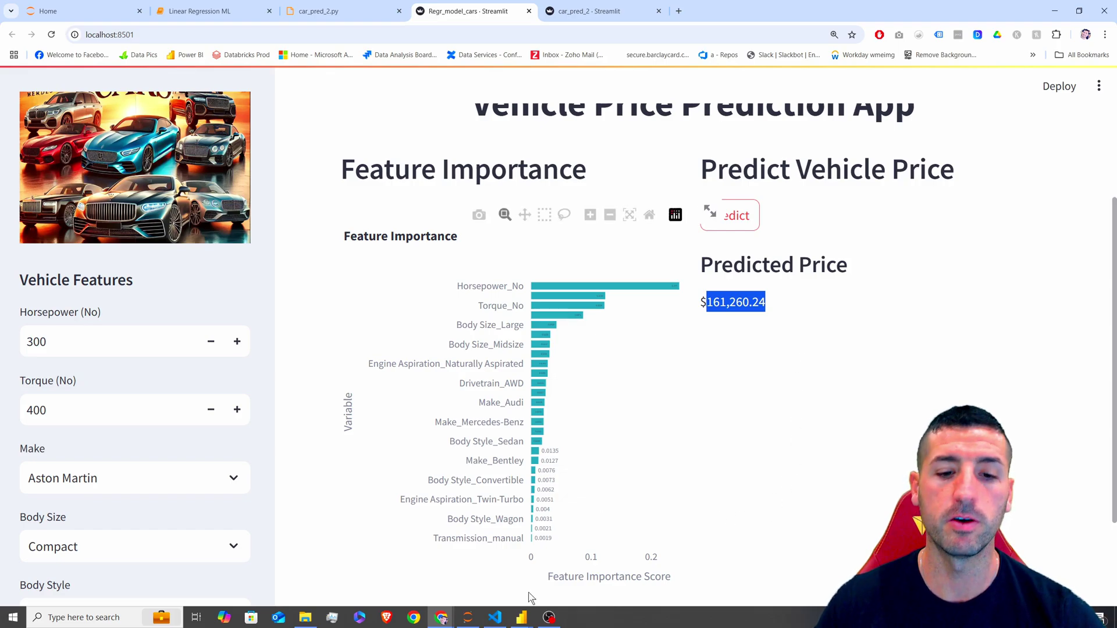
Switch to Power BI Desktop to view the finished Cars Prediction Model dashboard, and bring up an untitled blank report.
{"action": "mouse_move", "coordinate": [521, 617]}
{"action": "left_click", "coordinate": [487, 585]}
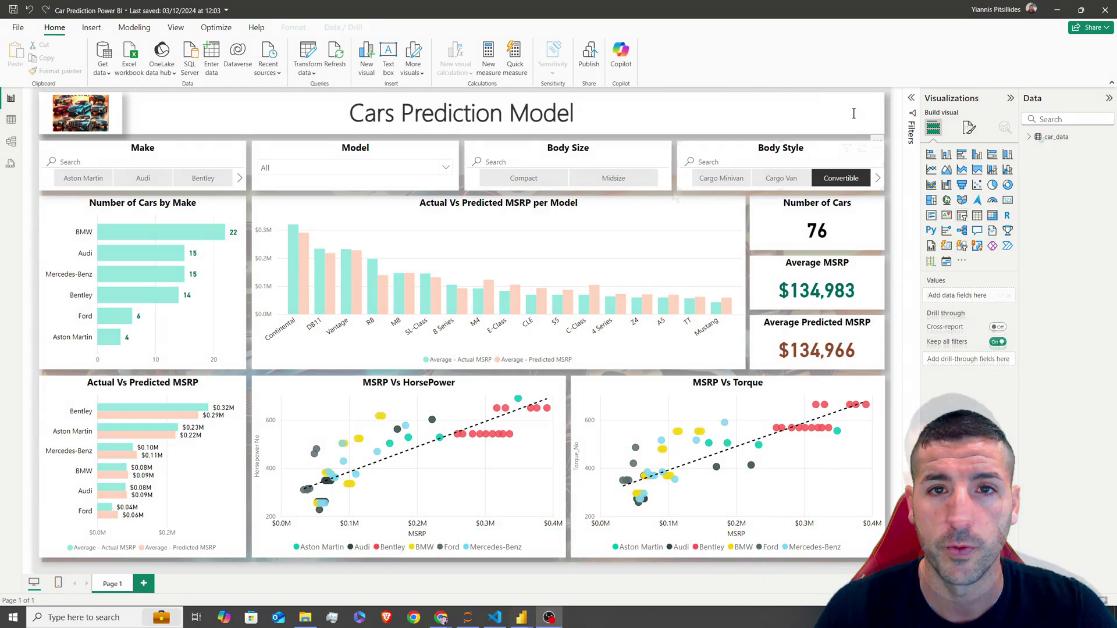
{"action": "left_click_drag", "start_coordinate": [544, 10], "coordinate": [0, 190]}
{"action": "left_click", "coordinate": [18, 191]}
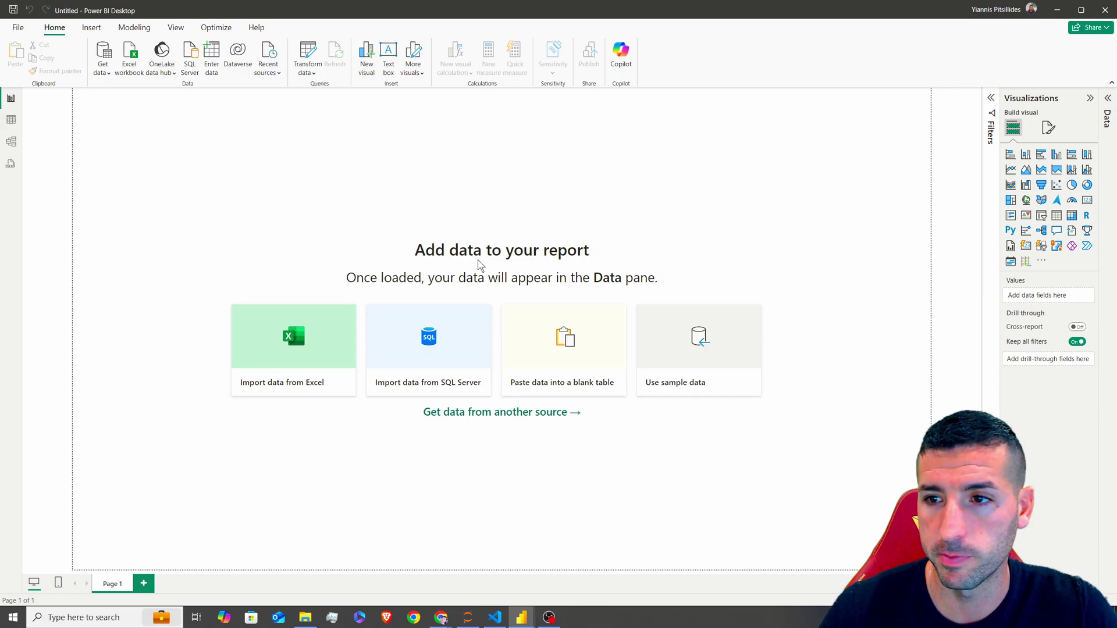
Set the report page's canvas to a custom size of 852 px height and 1500 px width.
{"action": "left_click", "coordinate": [1048, 127]}
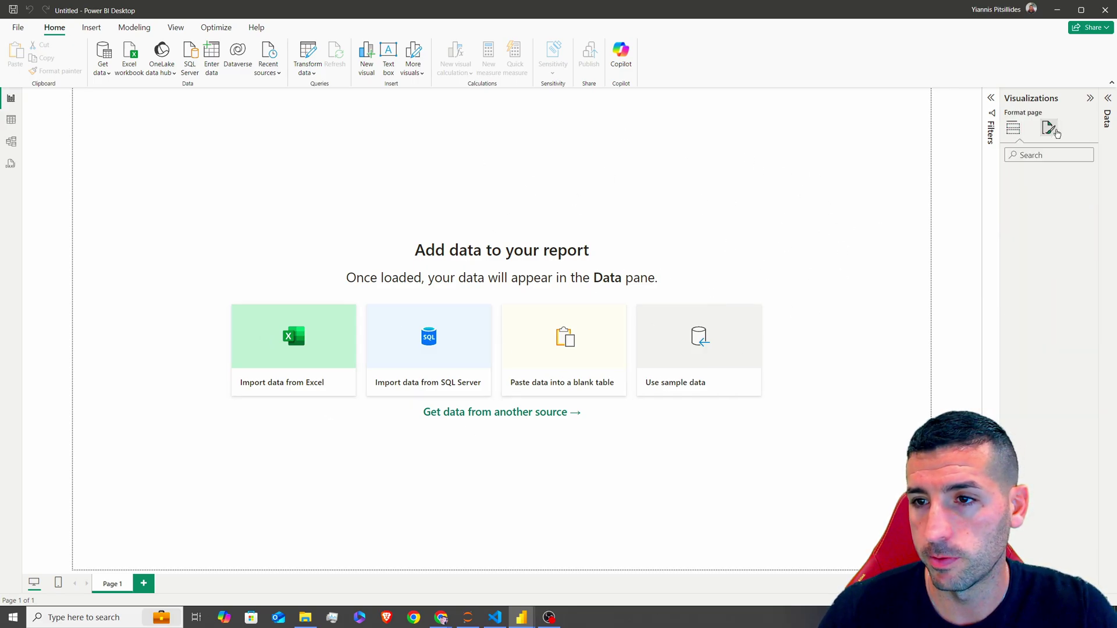
{"action": "left_click", "coordinate": [1051, 201]}
{"action": "left_click", "coordinate": [1035, 239]}
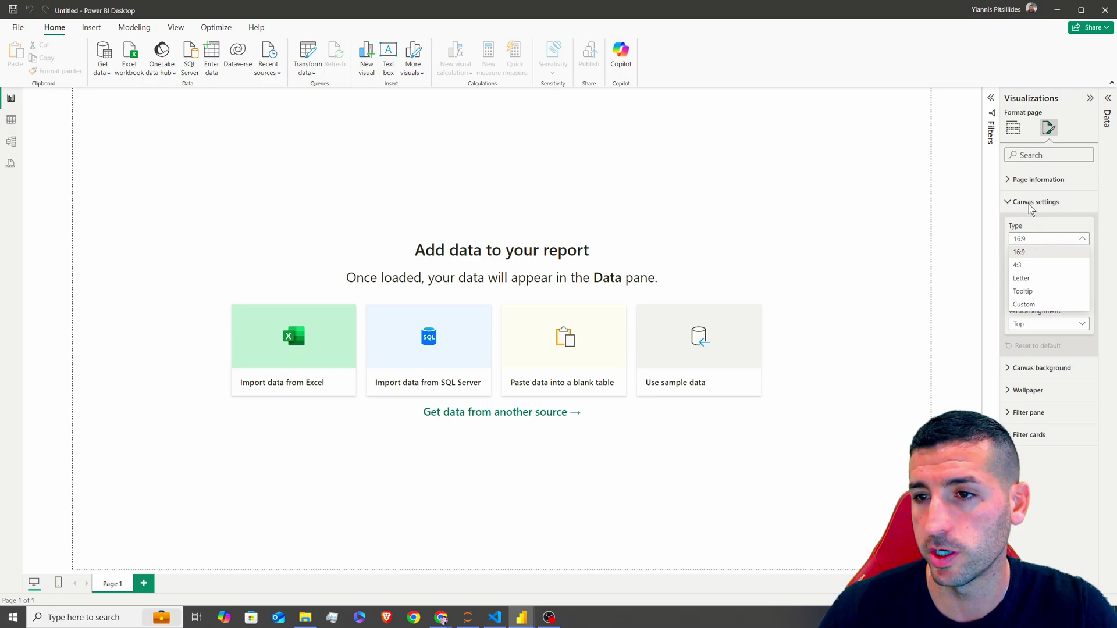
{"action": "left_click", "coordinate": [1023, 304]}
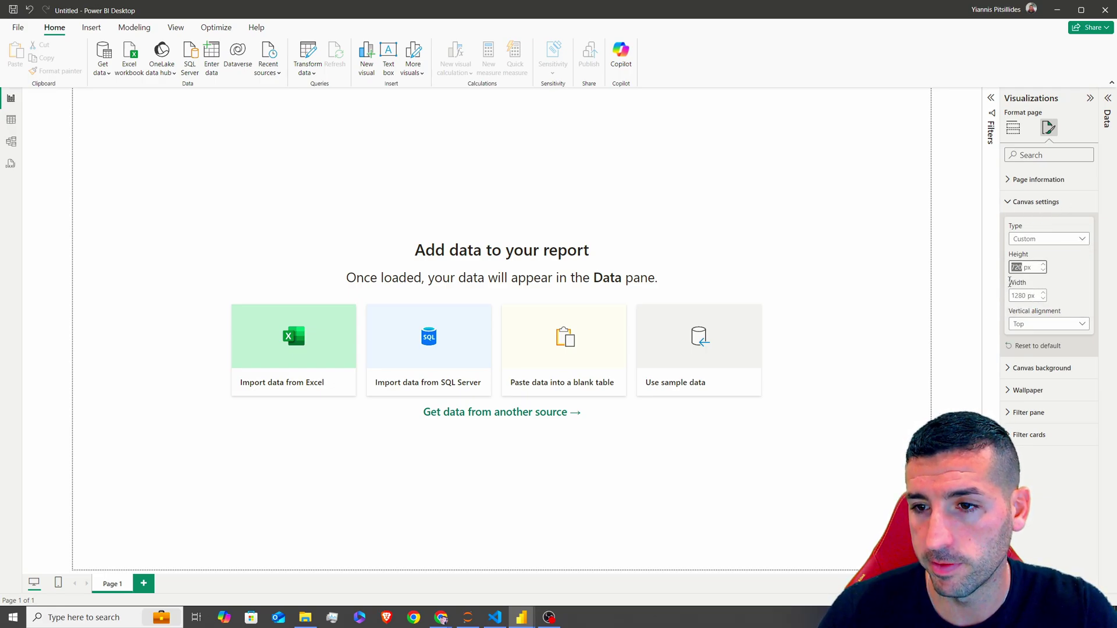
{"action": "type", "text": "852"}
{"action": "left_click", "coordinate": [1019, 295]}
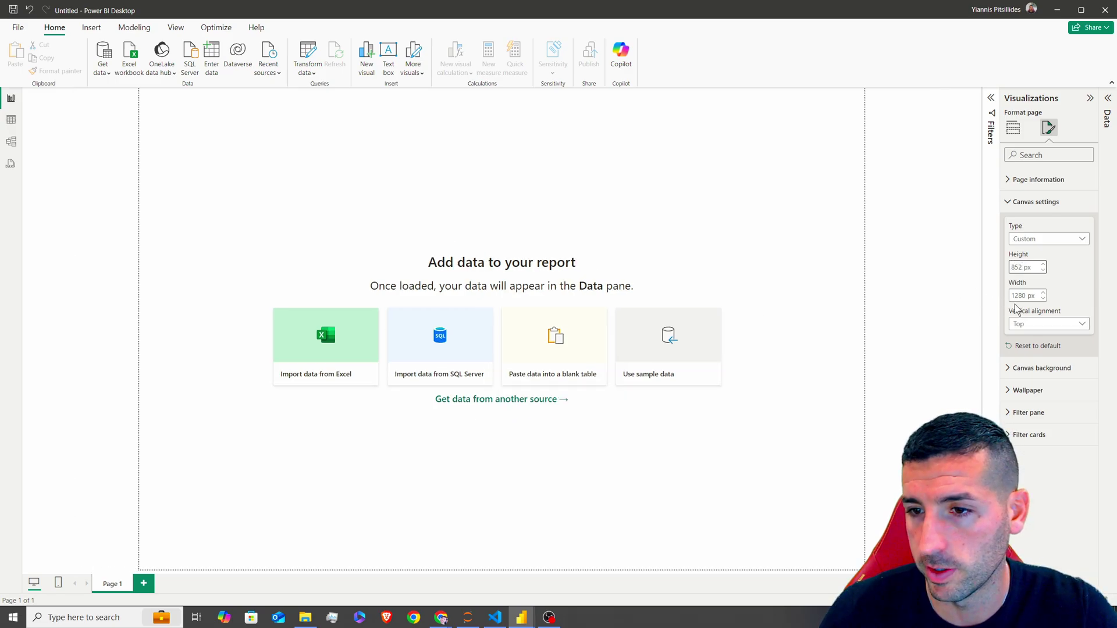
{"action": "type", "text": "150"}
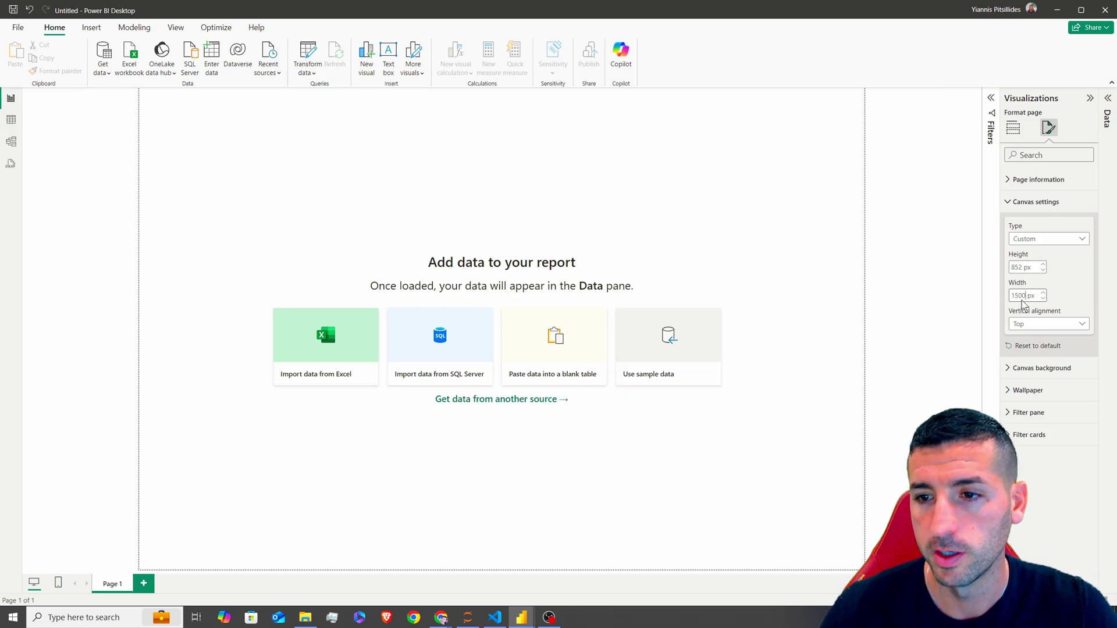
{"action": "type", "text": "0"}
{"action": "key", "text": "Return"}
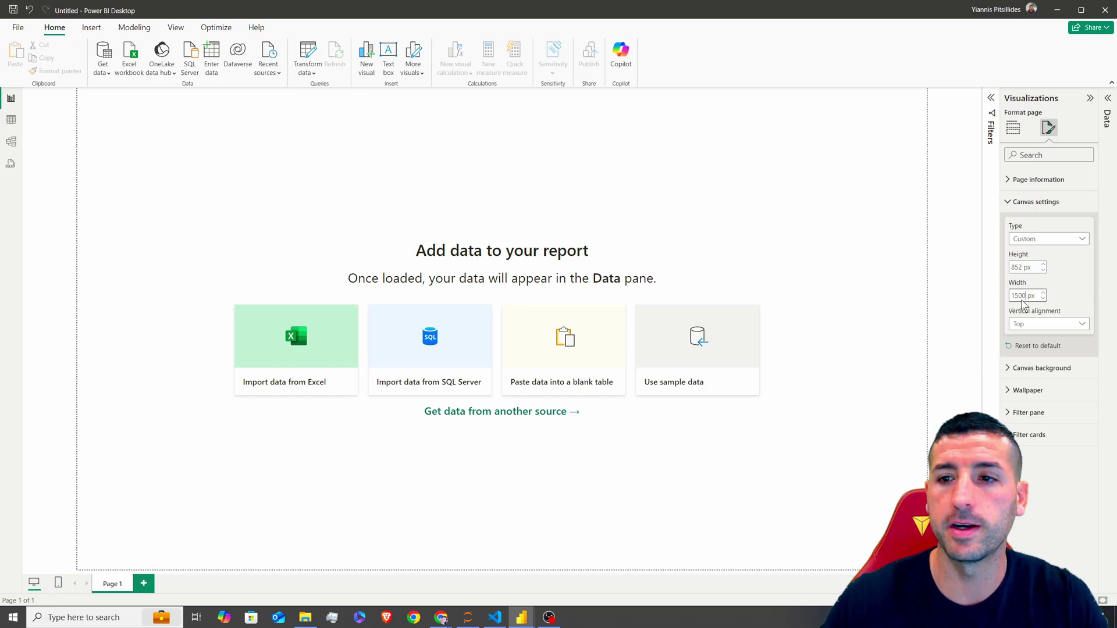
Give the canvas background a light grey colour with 0% transparency.
{"action": "left_click", "coordinate": [1034, 201]}
{"action": "left_click", "coordinate": [1030, 231]}
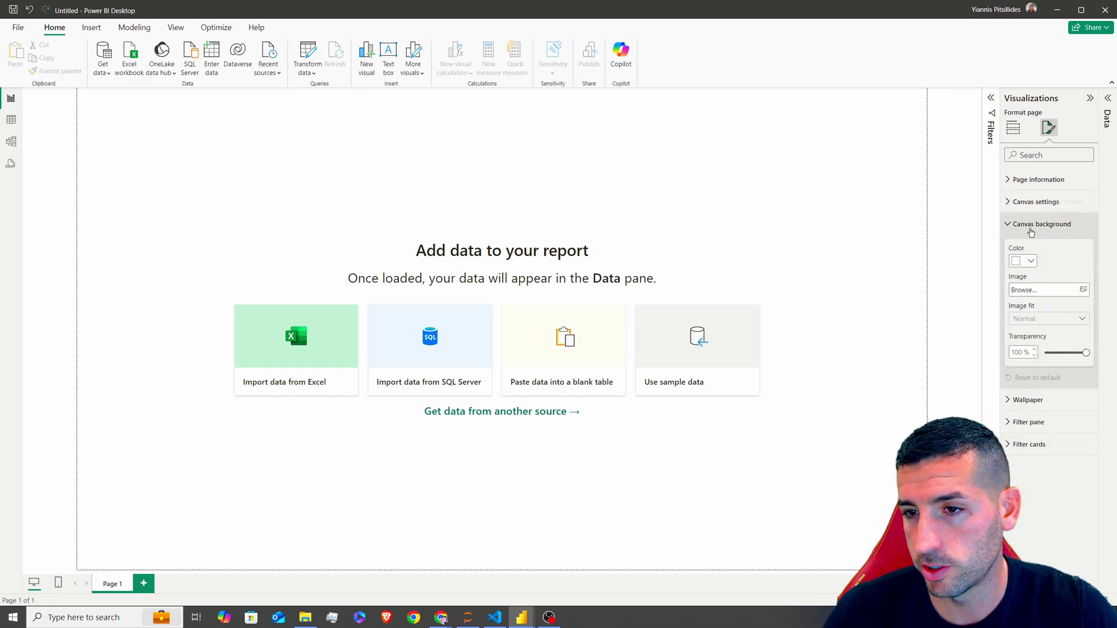
{"action": "left_click", "coordinate": [1030, 261]}
{"action": "left_click", "coordinate": [959, 329]}
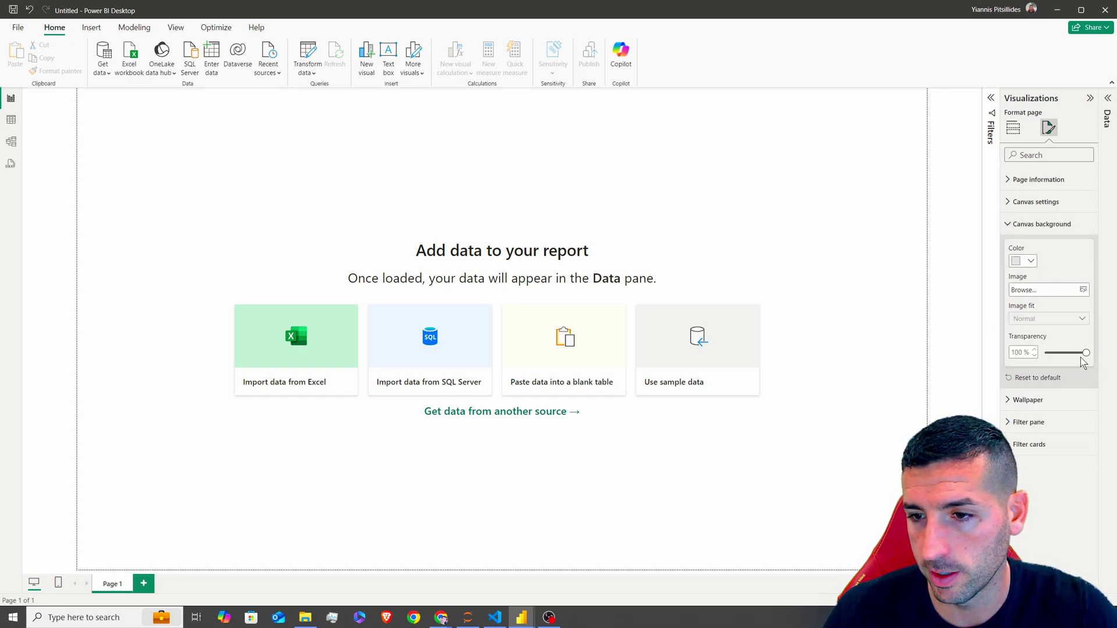
{"action": "left_click_drag", "start_coordinate": [1083, 354], "coordinate": [1041, 352]}
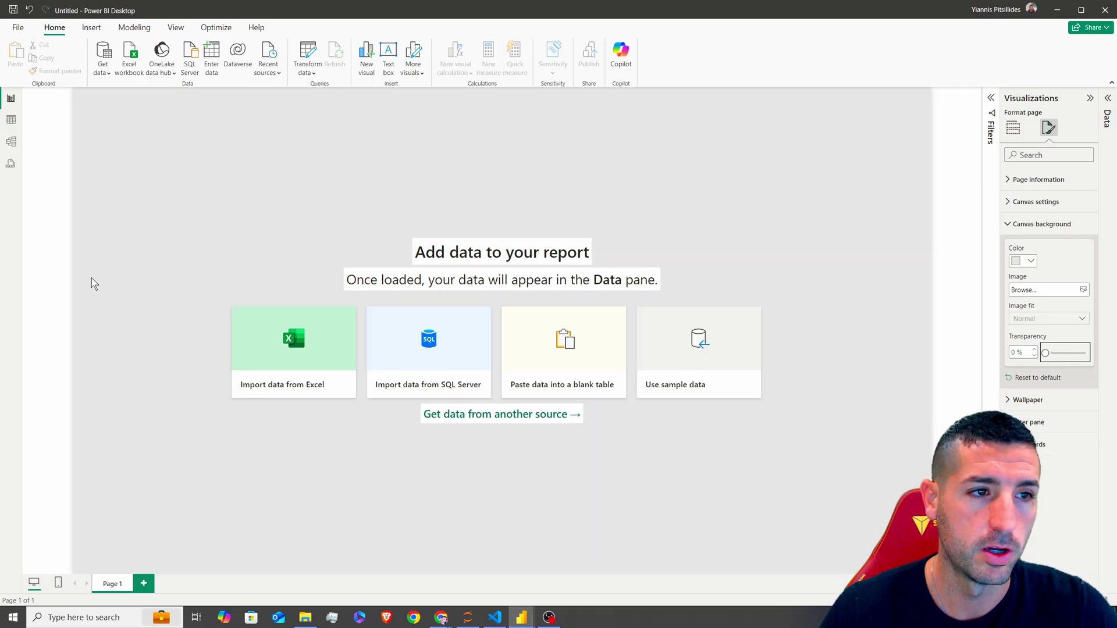
{"action": "left_click", "coordinate": [491, 177]}
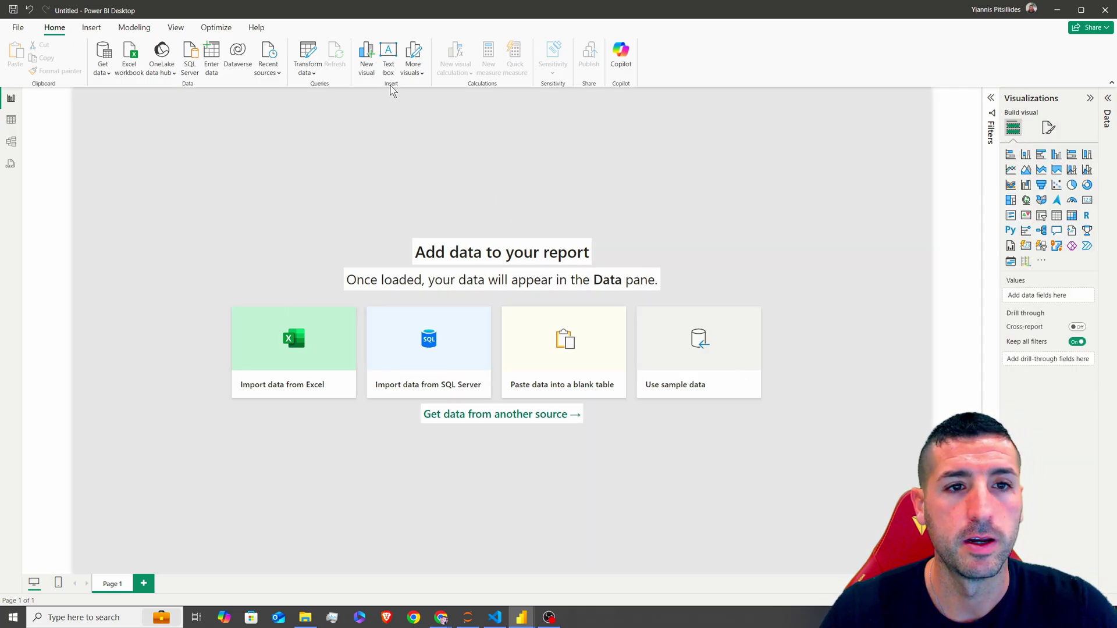
Insert a text box and resize it into a thin banner spanning the top of the page.
{"action": "left_click", "coordinate": [387, 53]}
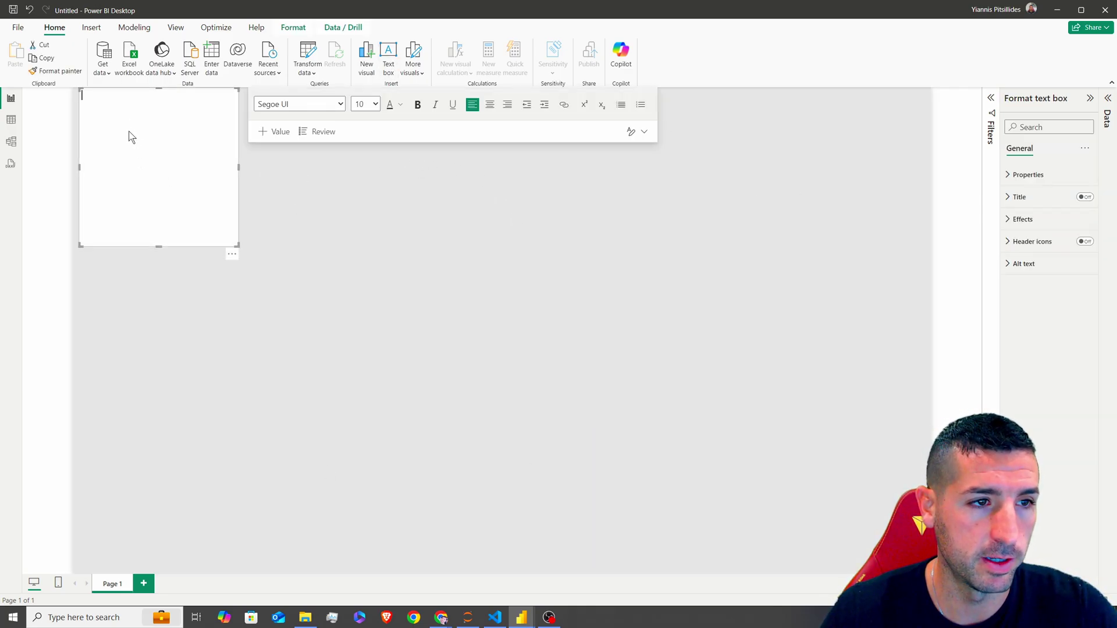
{"action": "left_click_drag", "start_coordinate": [159, 89], "coordinate": [159, 97]}
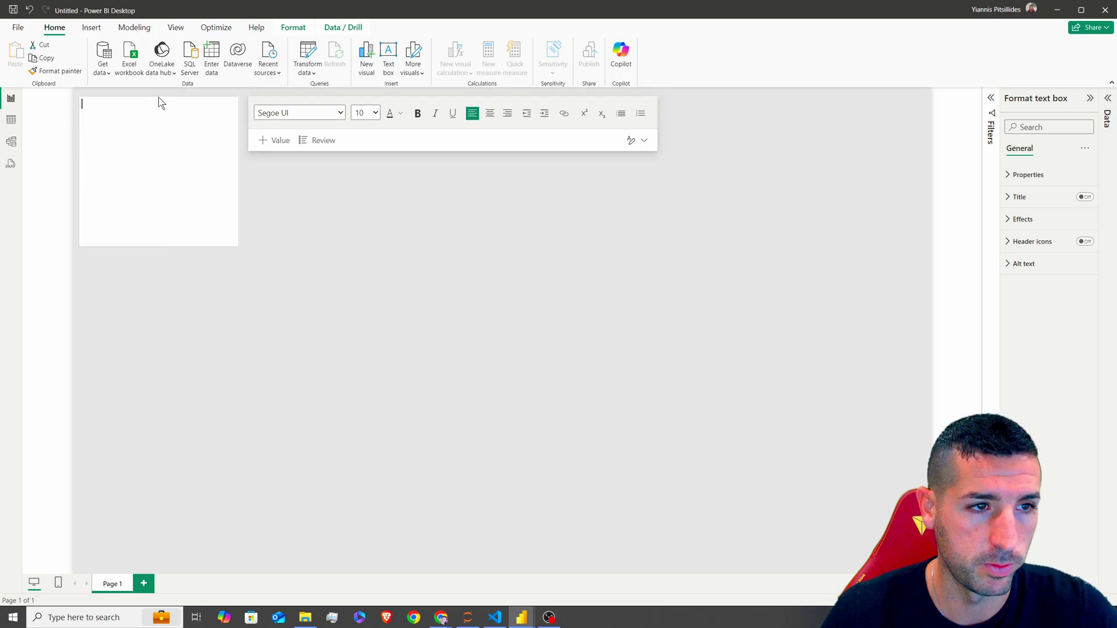
{"action": "left_click_drag", "start_coordinate": [237, 250], "coordinate": [928, 137]}
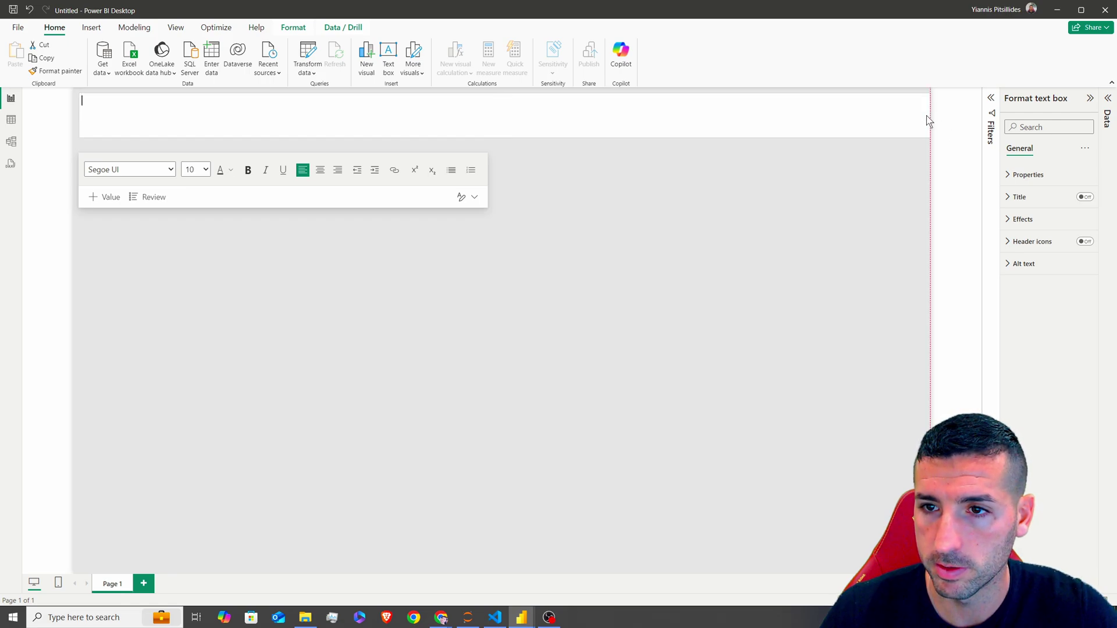
{"action": "left_click_drag", "start_coordinate": [926, 115], "coordinate": [926, 115]}
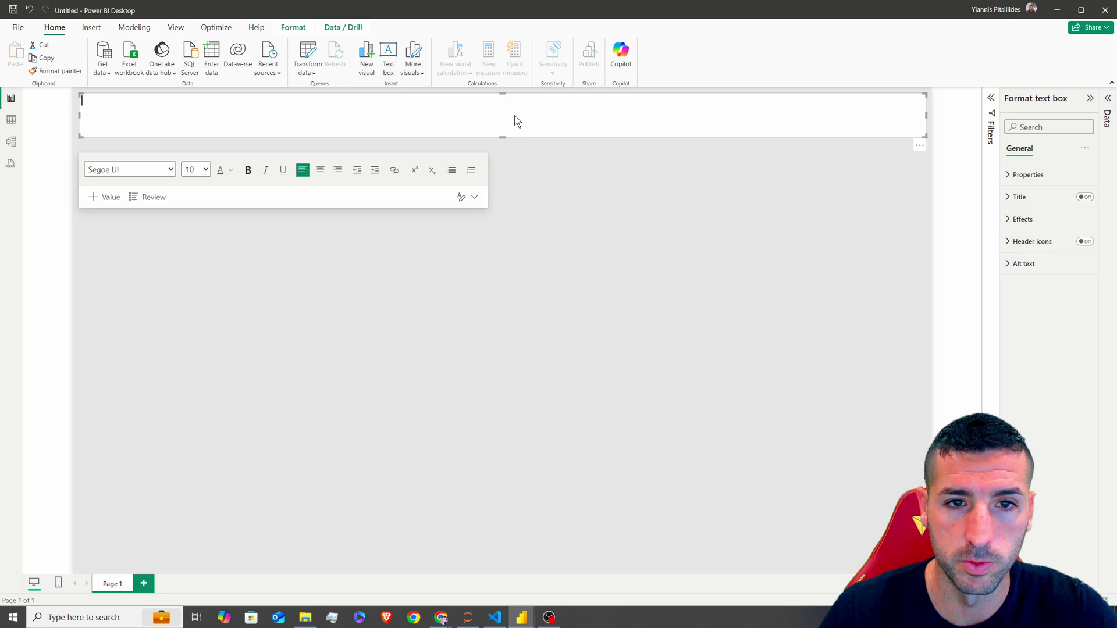
Enter "Cars Prediction Model" as a centred title in bold 32-point Segoe UI Light, and slightly reduce the text box's height.
{"action": "type", "text": "Cars Prediction Model"}
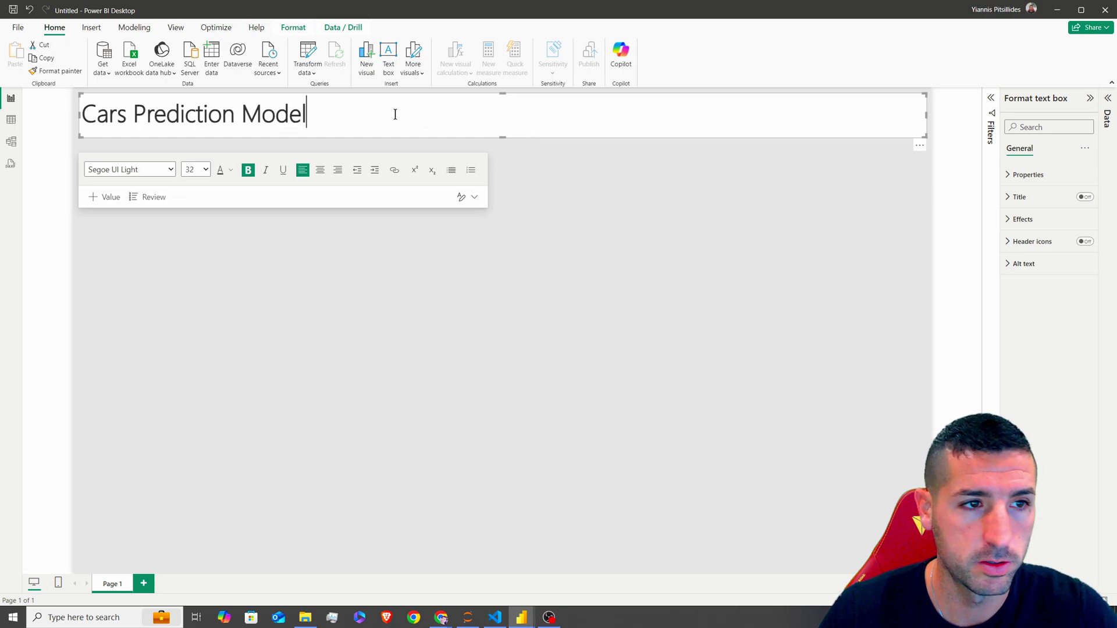
{"action": "left_click", "coordinate": [320, 171]}
{"action": "left_click_drag", "start_coordinate": [507, 138], "coordinate": [513, 133]}
{"action": "left_click", "coordinate": [600, 168]}
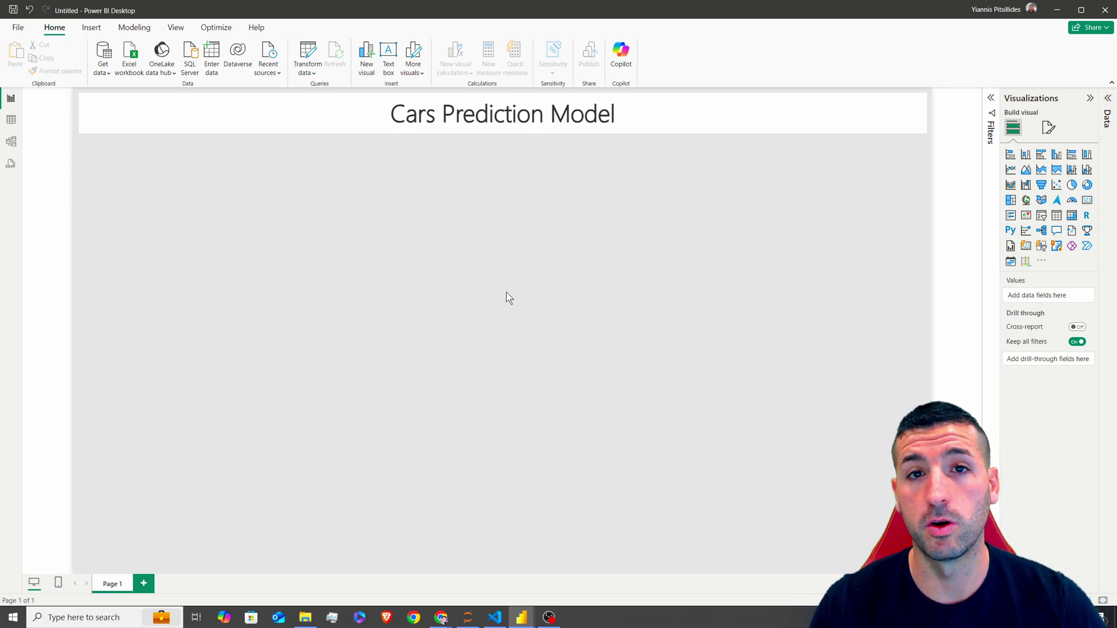
Insert the image "pic 1" and shrink its frame to a small thumbnail at the page's left edge.
{"action": "left_click", "coordinate": [91, 28]}
{"action": "left_click", "coordinate": [405, 55]}
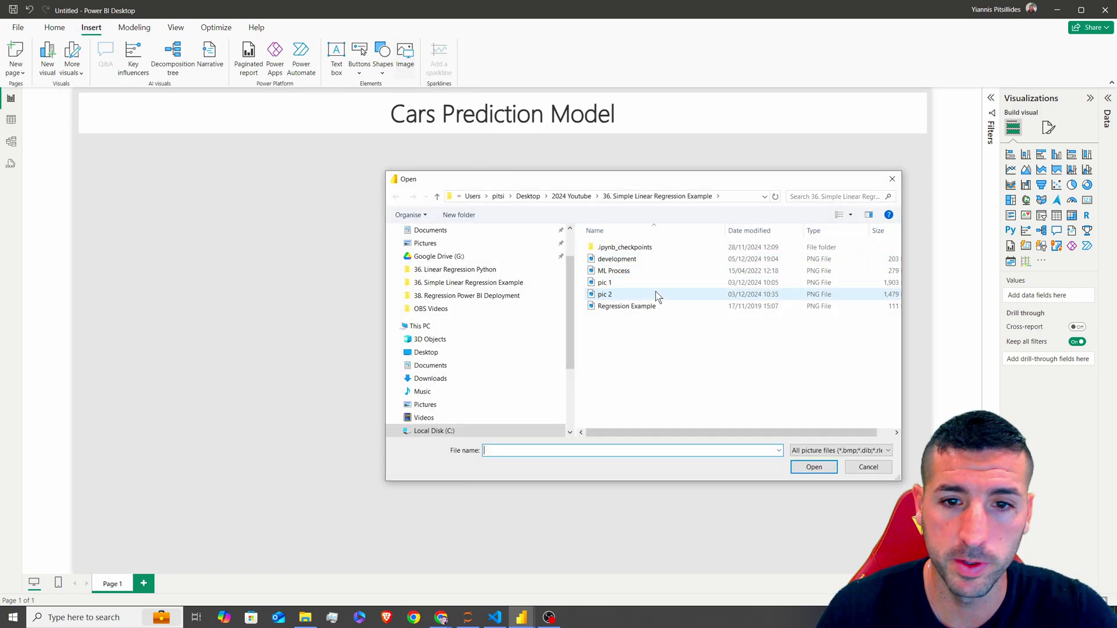
{"action": "left_click", "coordinate": [641, 284]}
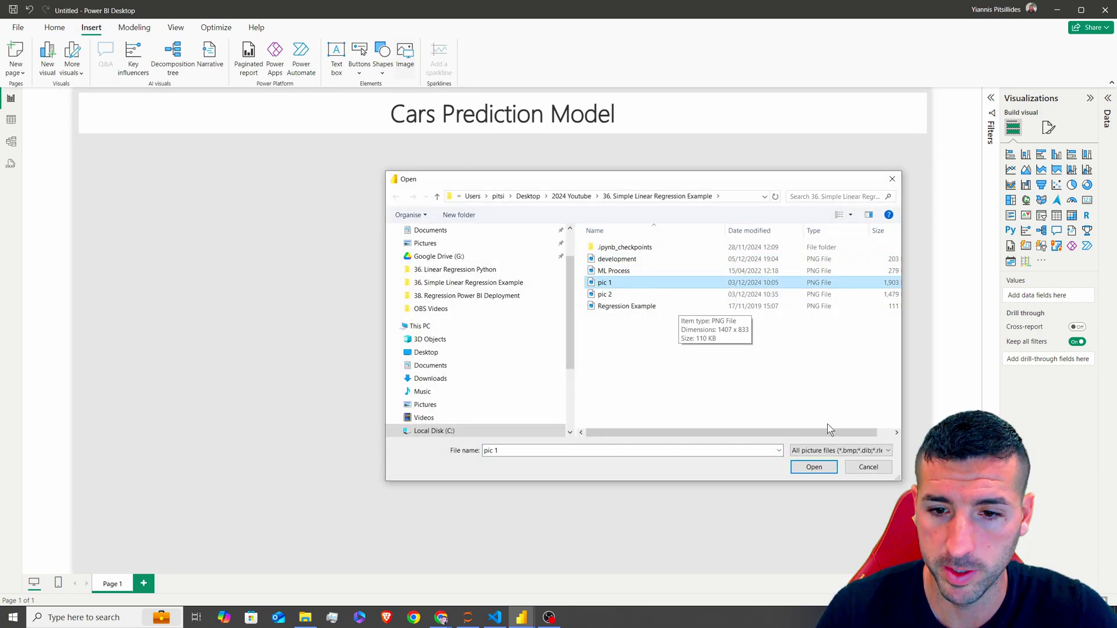
{"action": "left_click", "coordinate": [812, 469]}
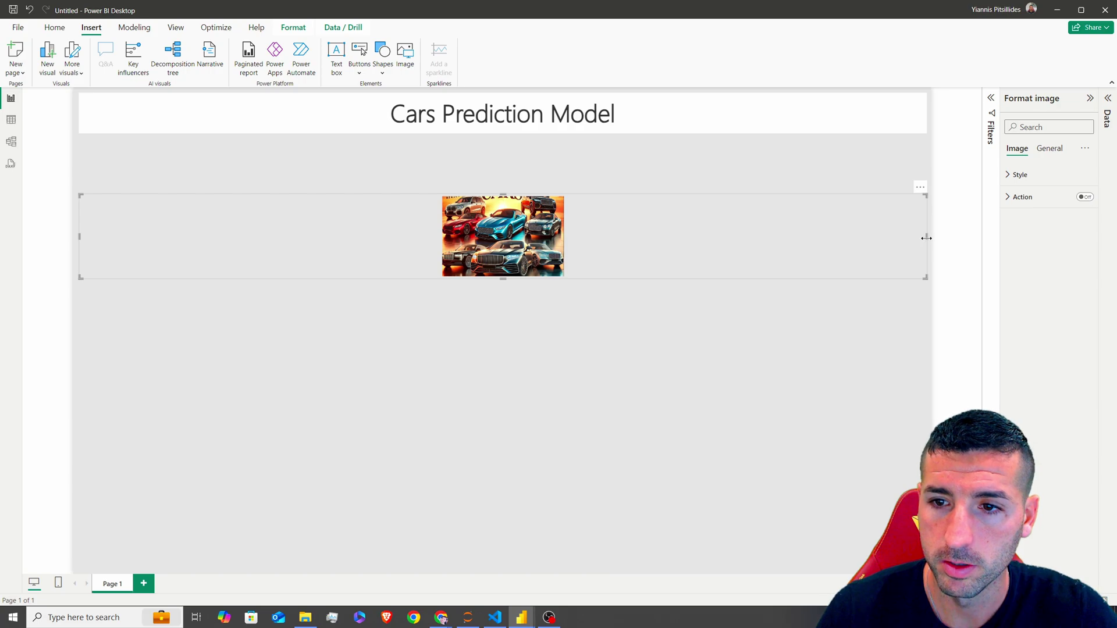
{"action": "left_click_drag", "start_coordinate": [926, 238], "coordinate": [213, 238]}
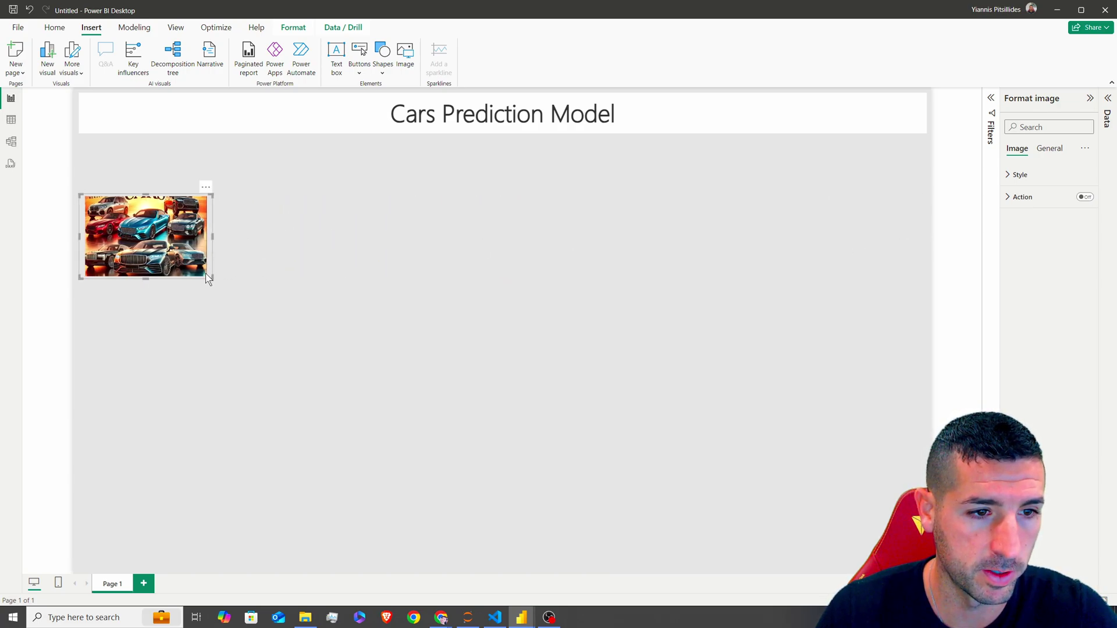
{"action": "left_click_drag", "start_coordinate": [208, 278], "coordinate": [177, 257]}
Turn on the car image's background and shadow, and fit the image into the left end of the title banner.
{"action": "left_click", "coordinate": [1049, 148]}
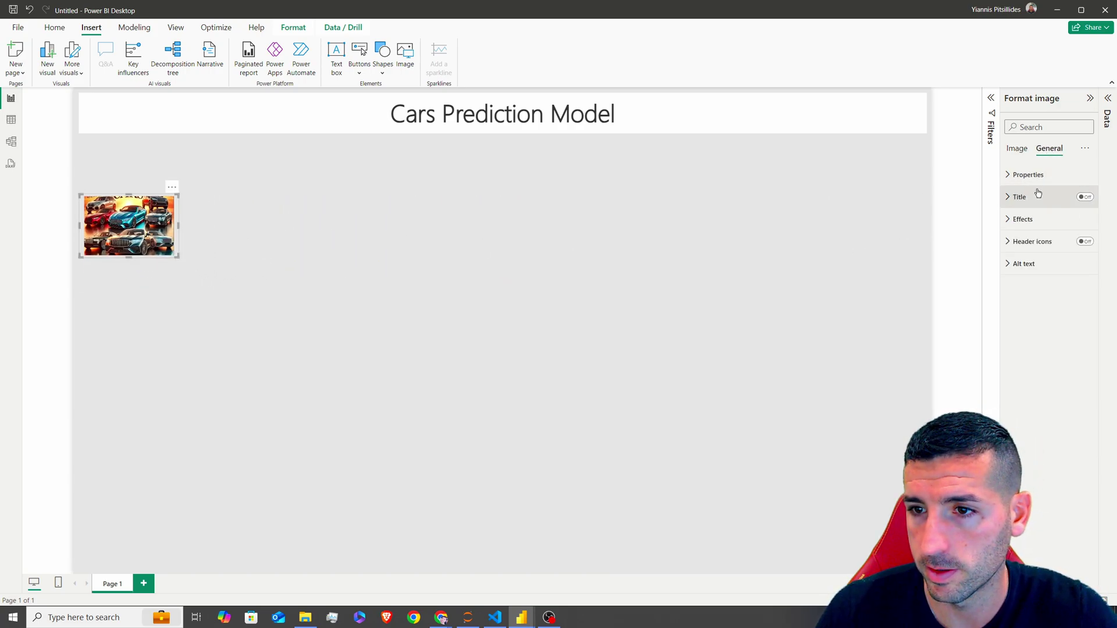
{"action": "left_click", "coordinate": [1024, 219]}
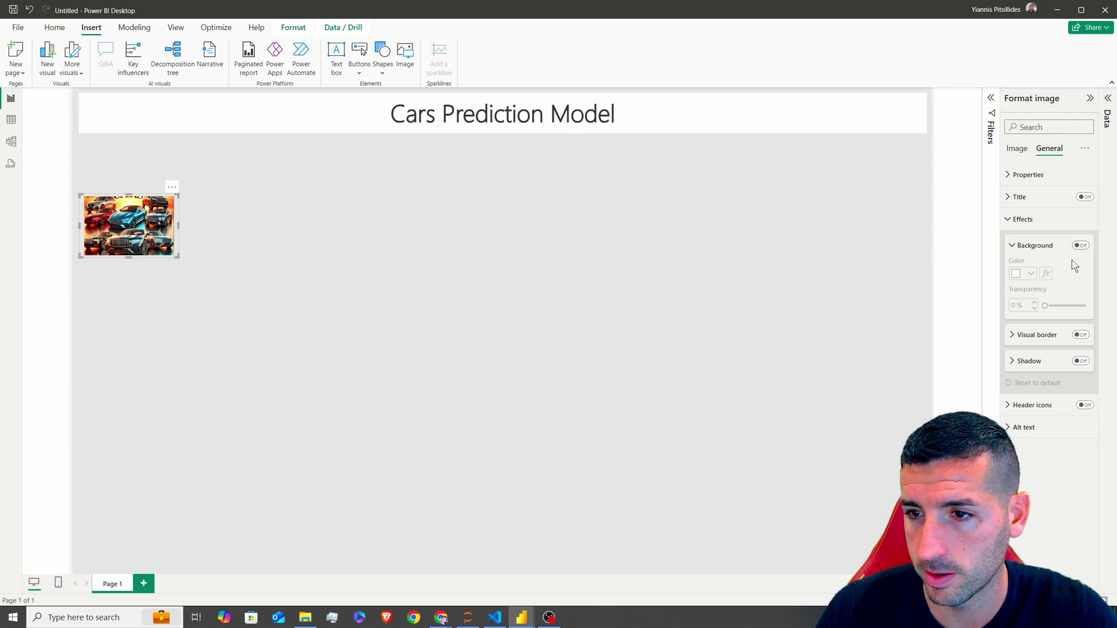
{"action": "left_click", "coordinate": [1080, 245]}
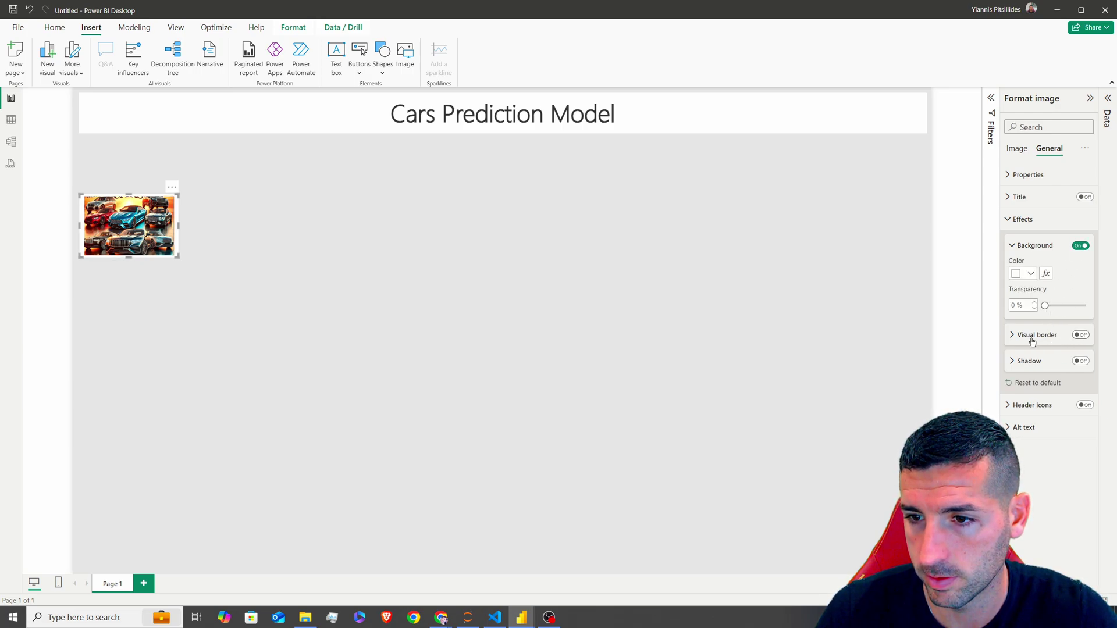
{"action": "left_click", "coordinate": [1080, 361]}
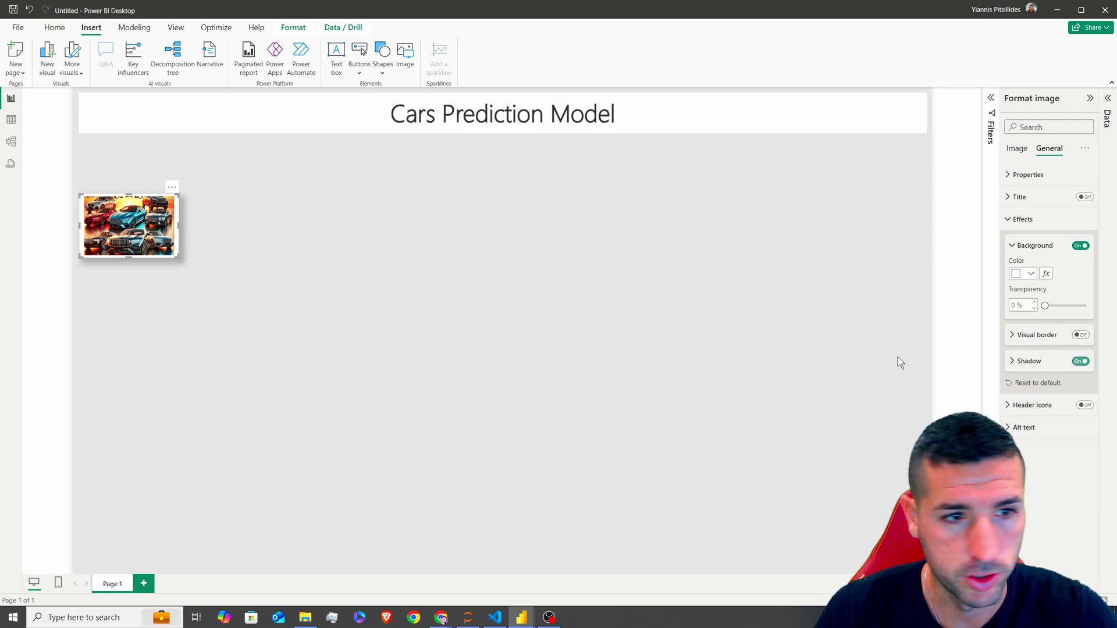
{"action": "left_click_drag", "start_coordinate": [129, 242], "coordinate": [143, 115]}
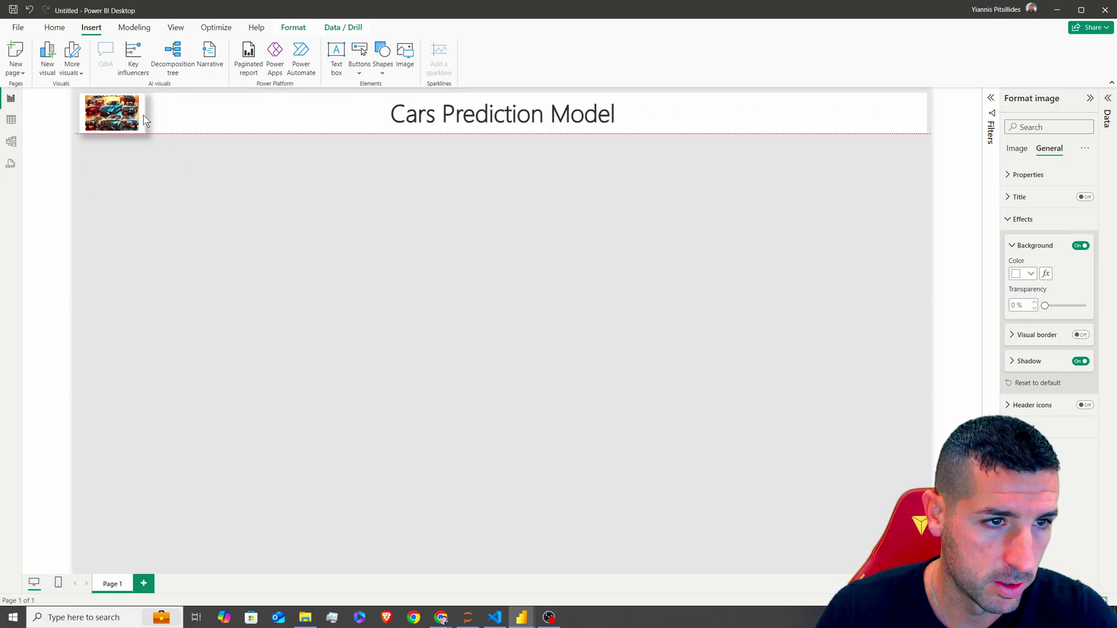
Turn on the shadow effect for the "Cars Prediction Model" title text box.
{"action": "left_click", "coordinate": [278, 121]}
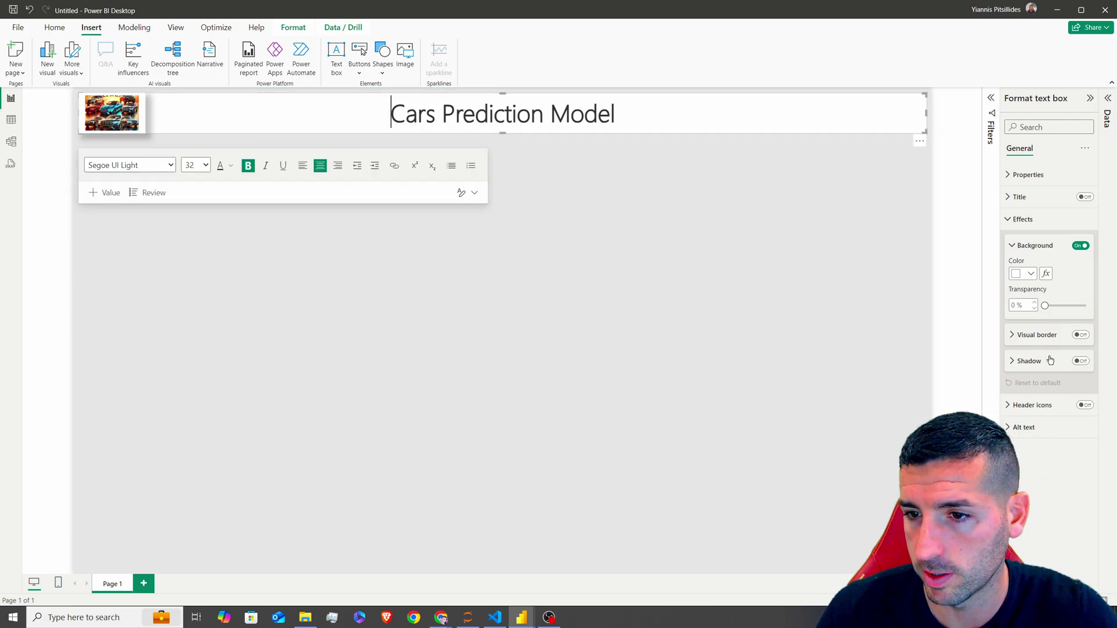
{"action": "left_click", "coordinate": [1080, 360]}
{"action": "left_click", "coordinate": [658, 218]}
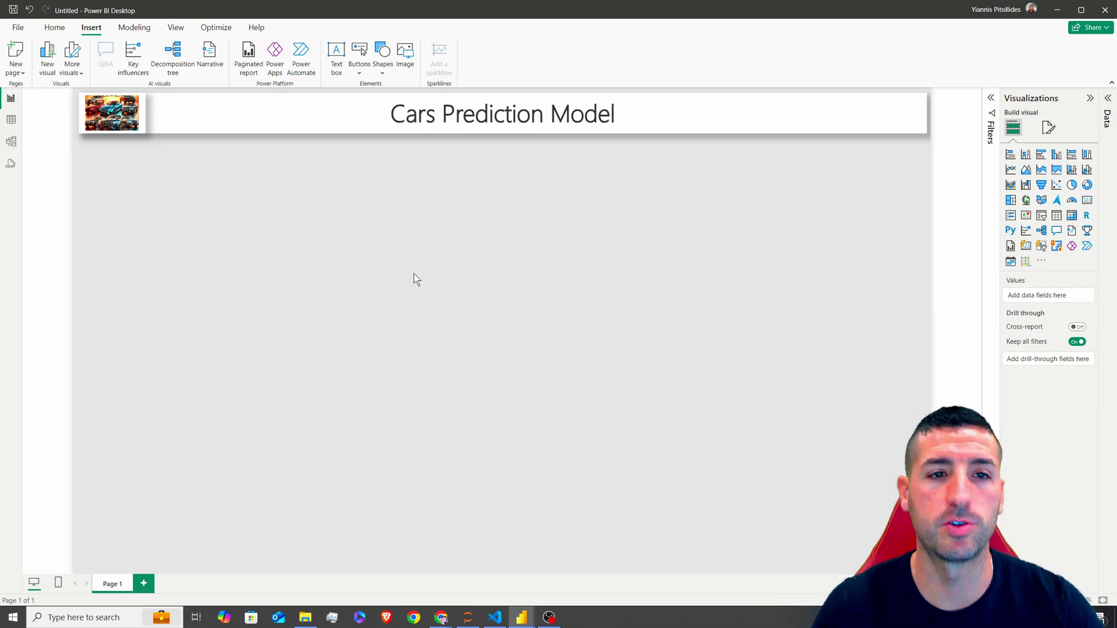
Insert the image "pic 4" from the "38. Regression Power BI Deployment" folder onto the page.
{"action": "left_click", "coordinate": [407, 61]}
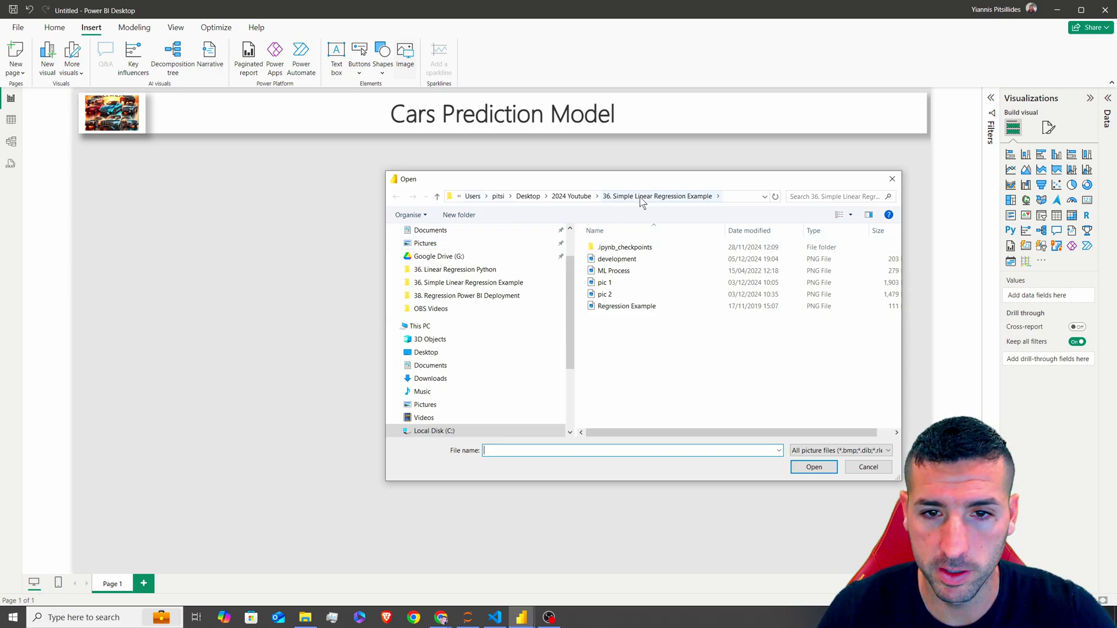
{"action": "left_click", "coordinate": [578, 200]}
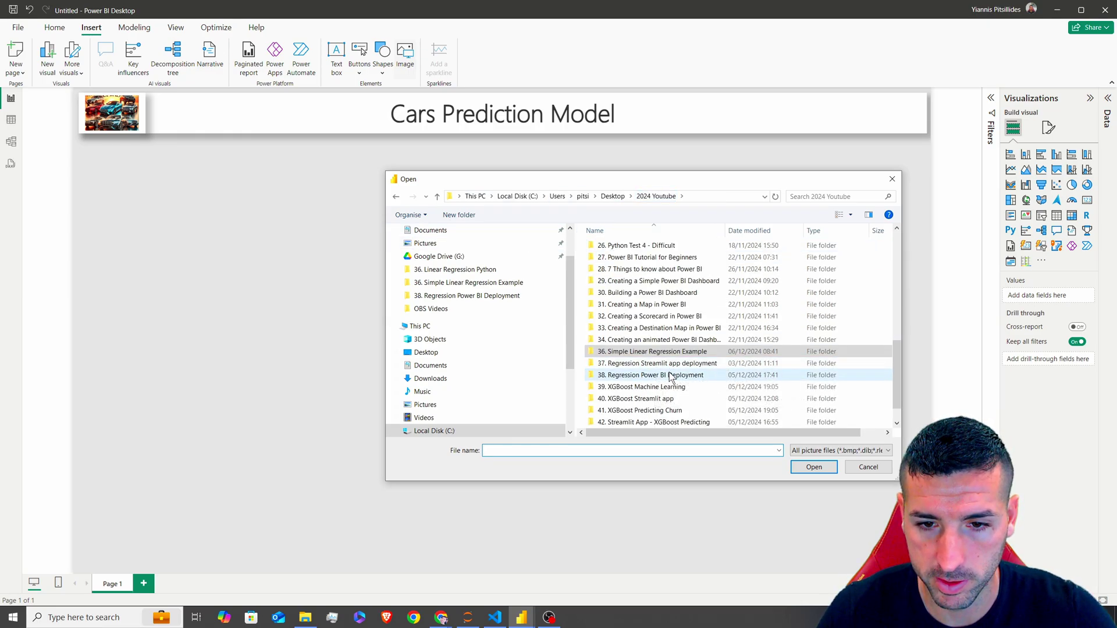
{"action": "double_click", "coordinate": [669, 375]}
{"action": "left_click", "coordinate": [620, 283]}
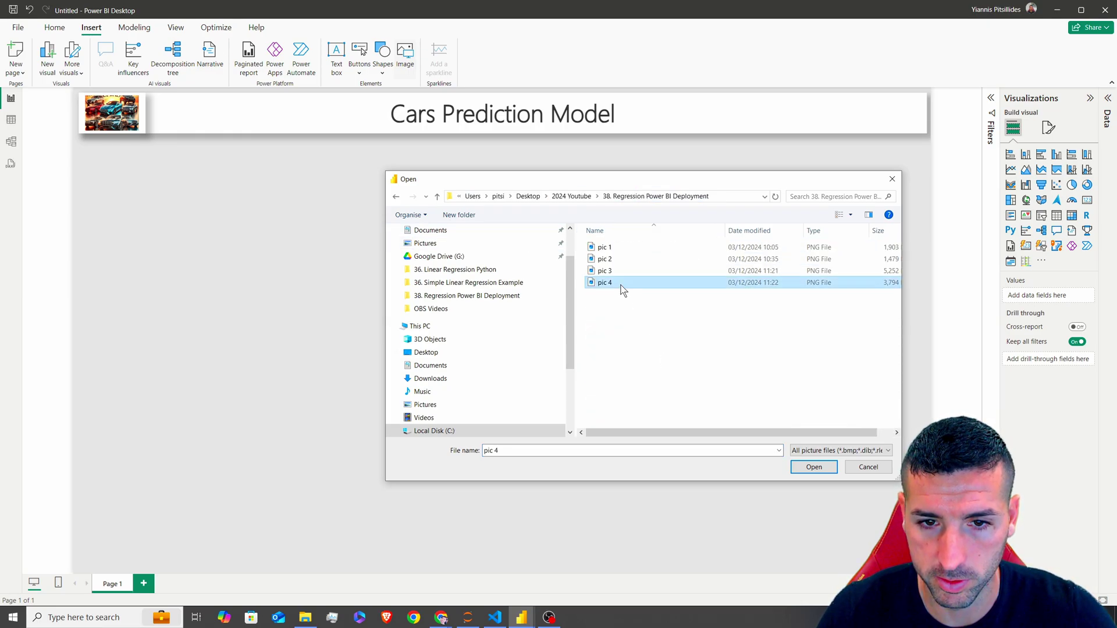
{"action": "left_click", "coordinate": [814, 467]}
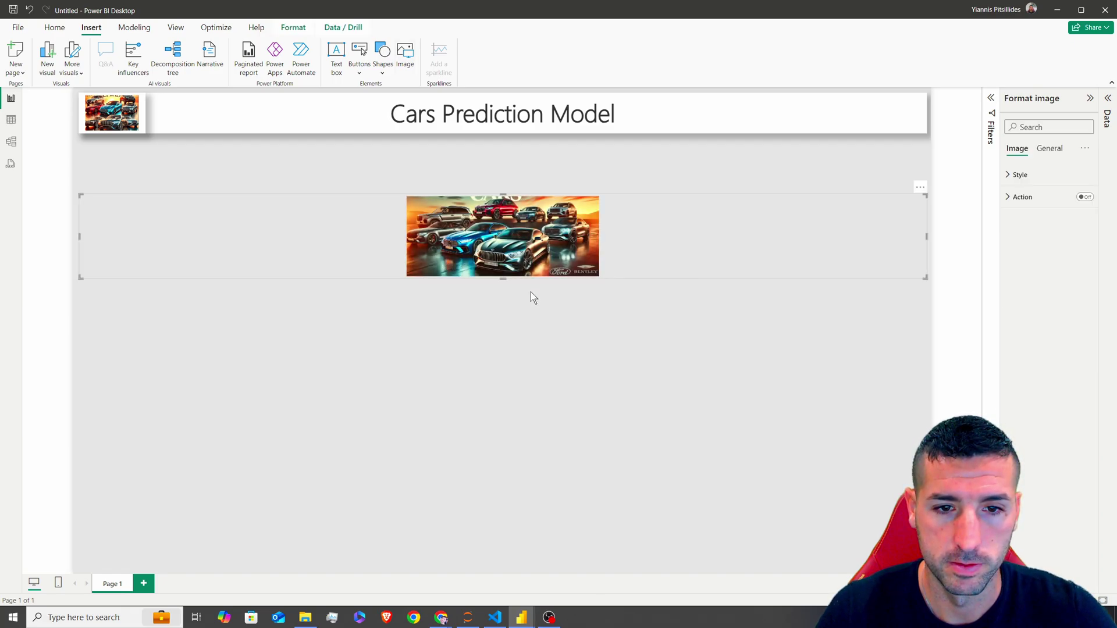
Enlarge the cars image to fill most of the page below the title banner and shift it up close to the banner.
{"action": "left_click_drag", "start_coordinate": [503, 279], "coordinate": [506, 559]}
{"action": "left_click_drag", "start_coordinate": [517, 419], "coordinate": [530, 382]}
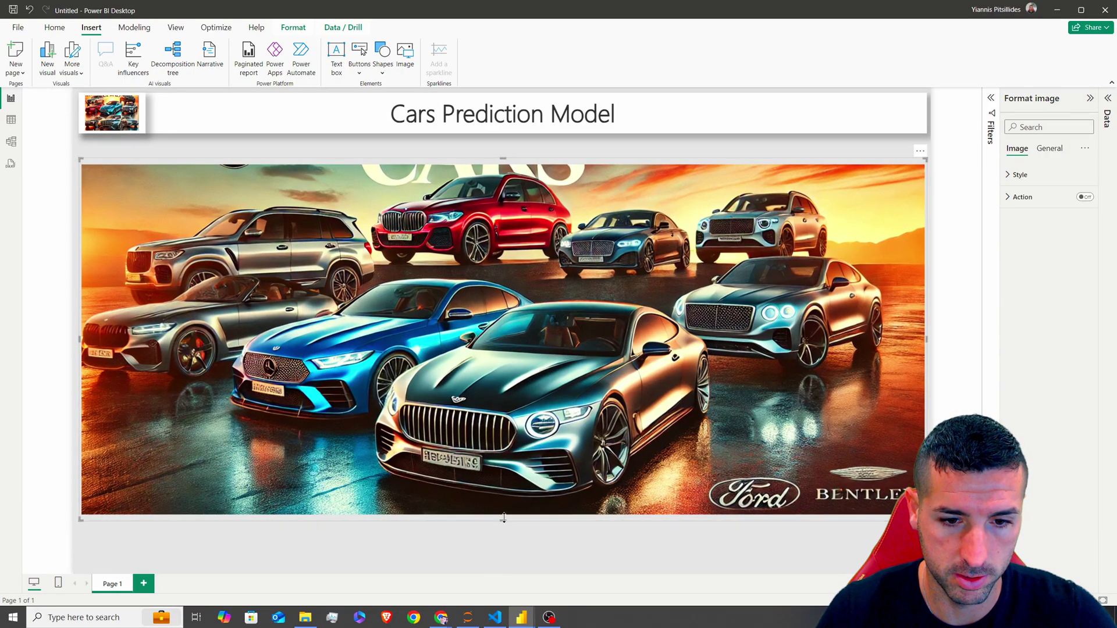
{"action": "left_click_drag", "start_coordinate": [507, 521], "coordinate": [504, 547]}
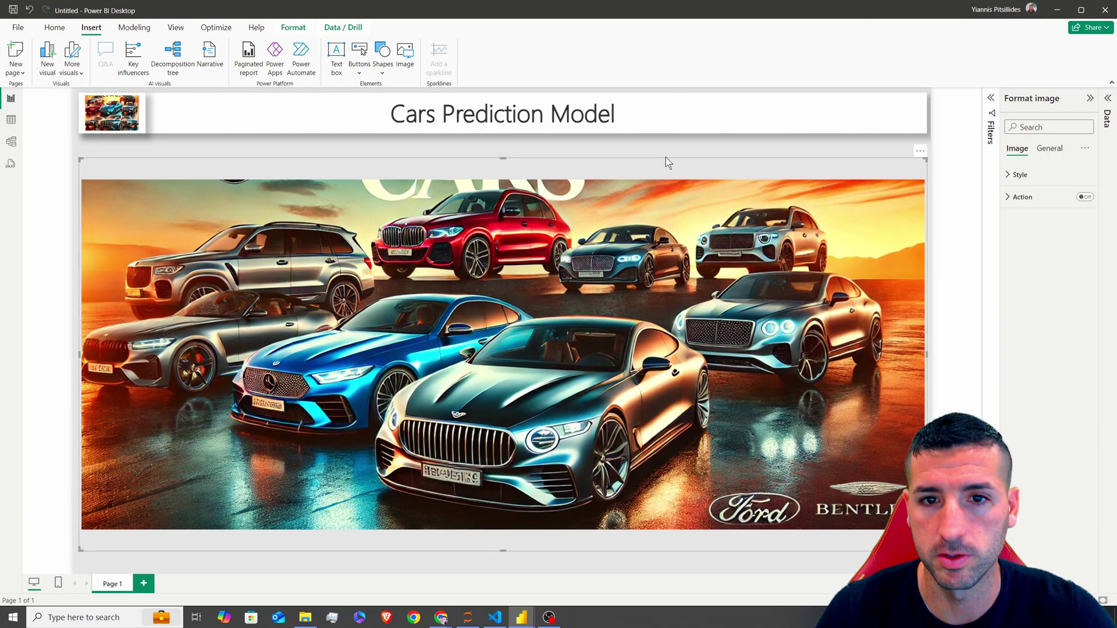
{"action": "left_click", "coordinate": [667, 145]}
{"action": "left_click_drag", "start_coordinate": [615, 218], "coordinate": [615, 208]}
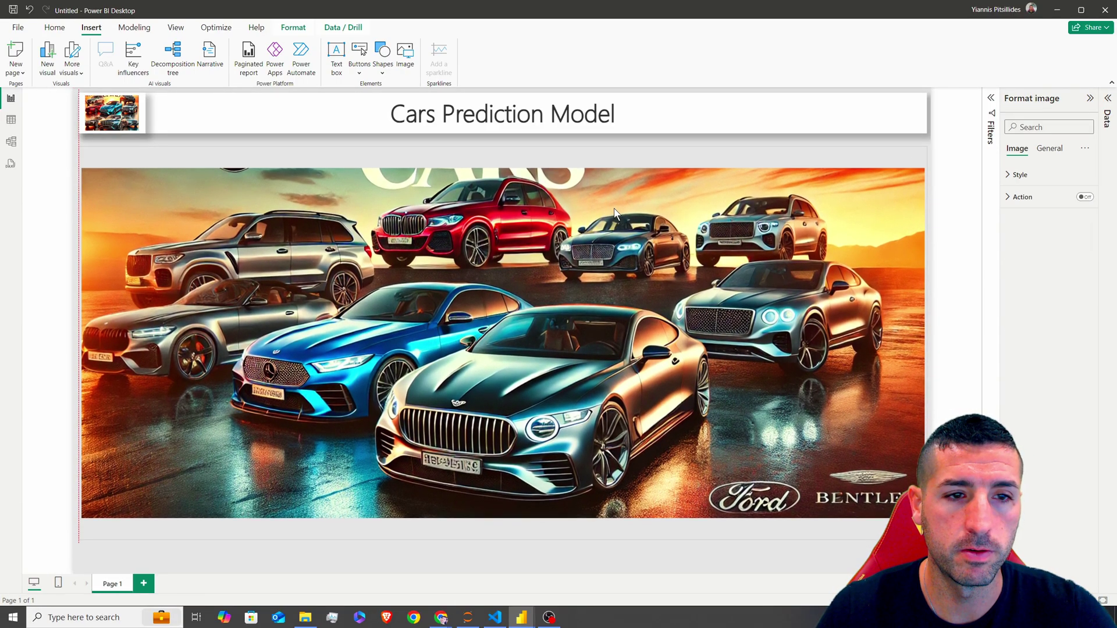
Add a rectangle shape and stretch it over the whole large cars image.
{"action": "left_click", "coordinate": [384, 68]}
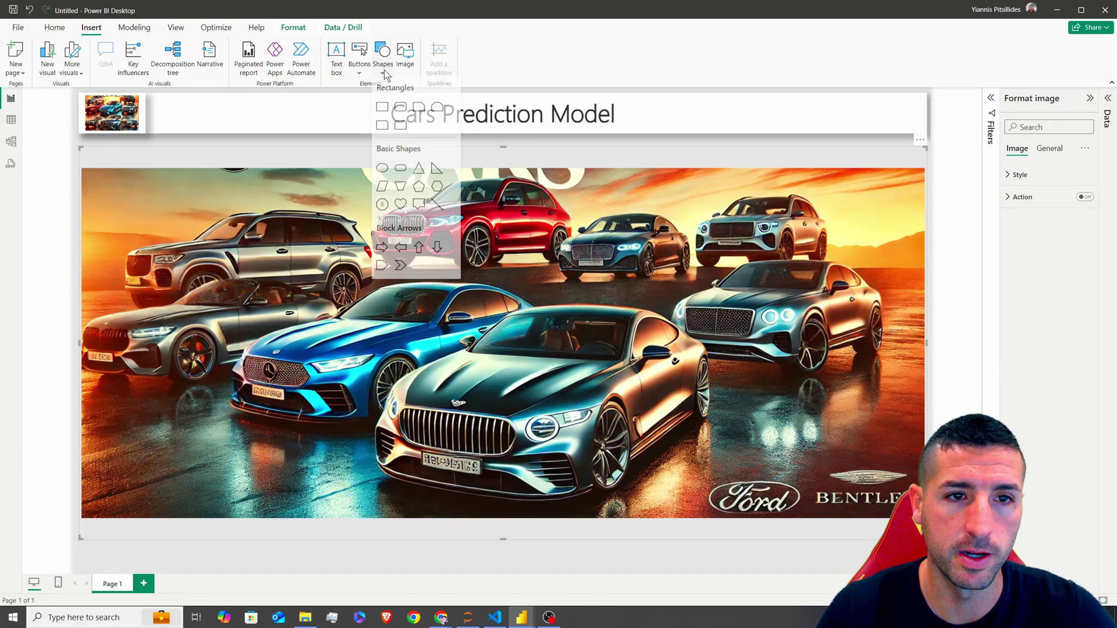
{"action": "left_click", "coordinate": [382, 110]}
{"action": "left_click_drag", "start_coordinate": [257, 203], "coordinate": [208, 214]}
{"action": "left_click_drag", "start_coordinate": [249, 322], "coordinate": [926, 529]}
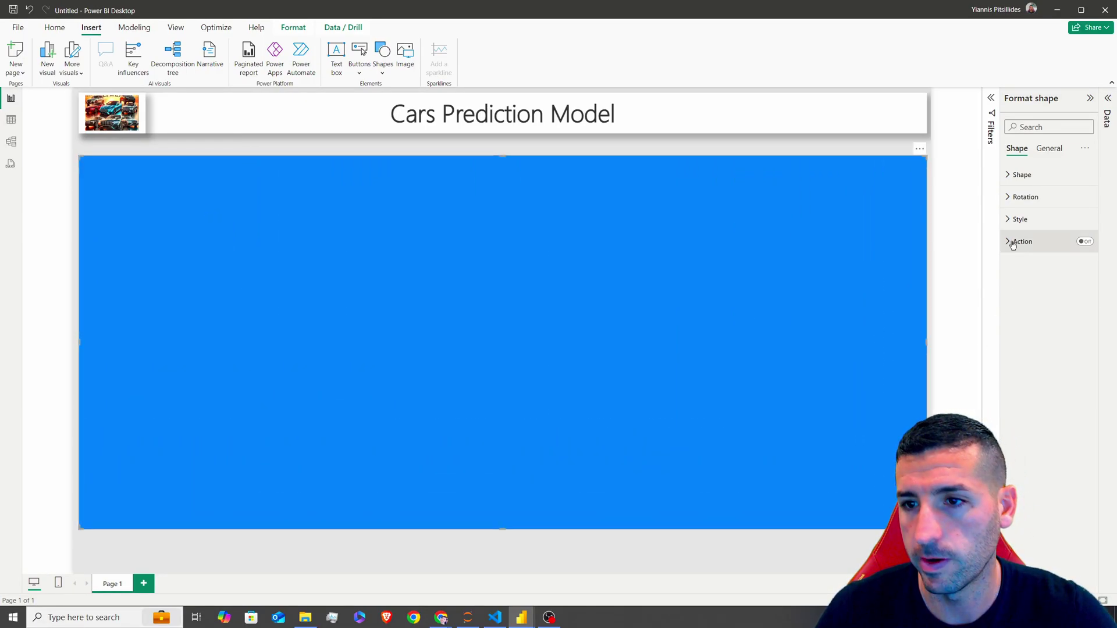
Give the rectangle a light grey fill with 27% transparency and turn off its border.
{"action": "left_click", "coordinate": [1030, 223]}
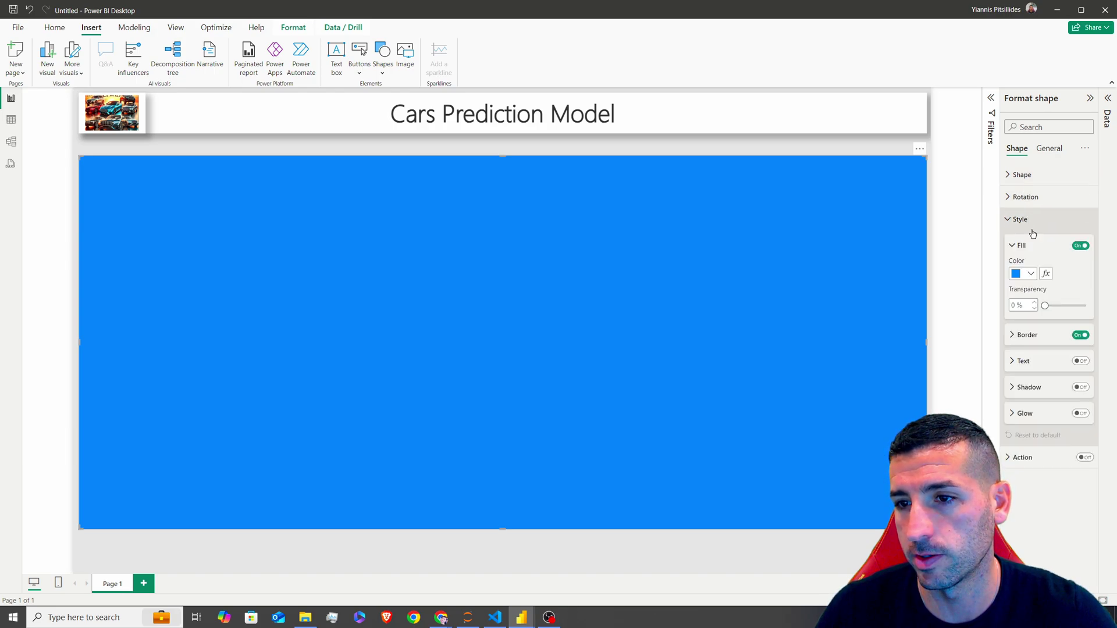
{"action": "left_click", "coordinate": [1030, 274]}
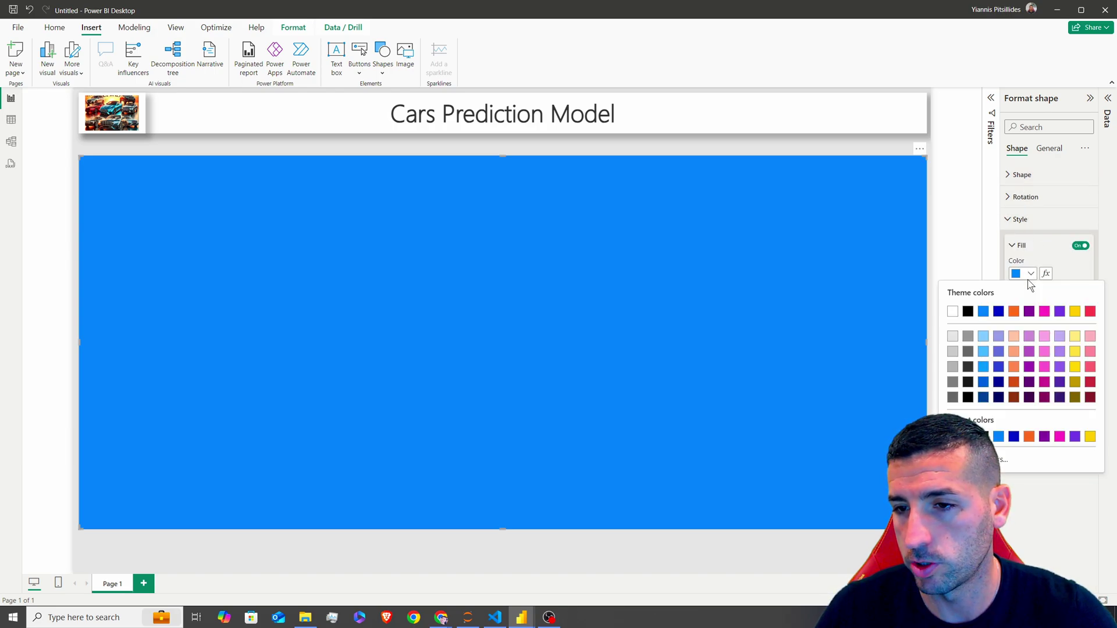
{"action": "left_click", "coordinate": [957, 339]}
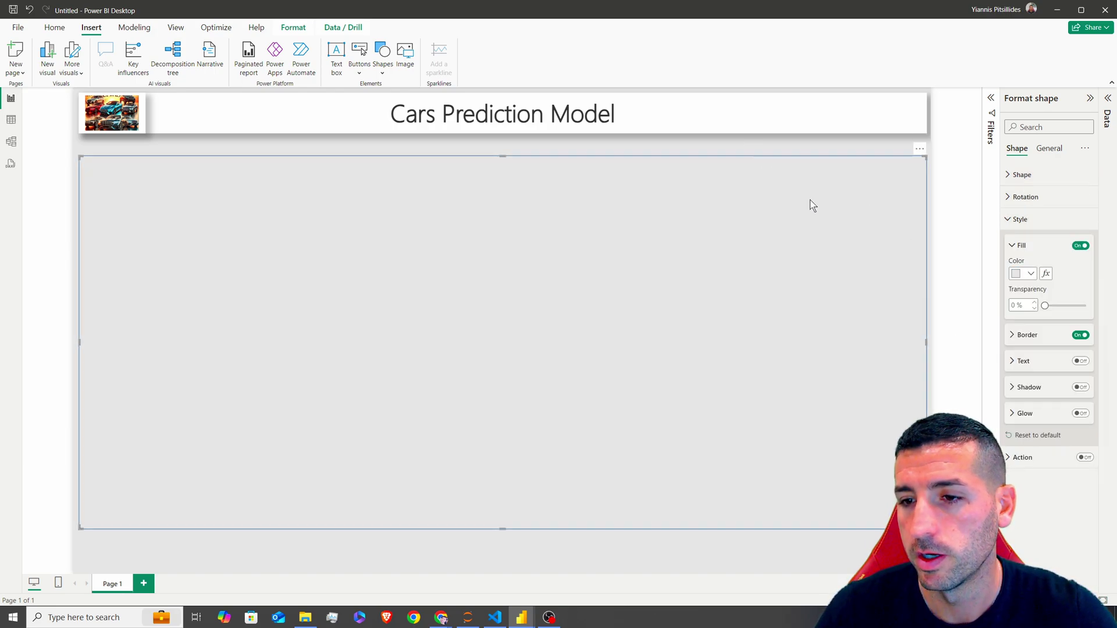
{"action": "left_click_drag", "start_coordinate": [1044, 306], "coordinate": [1046, 306]}
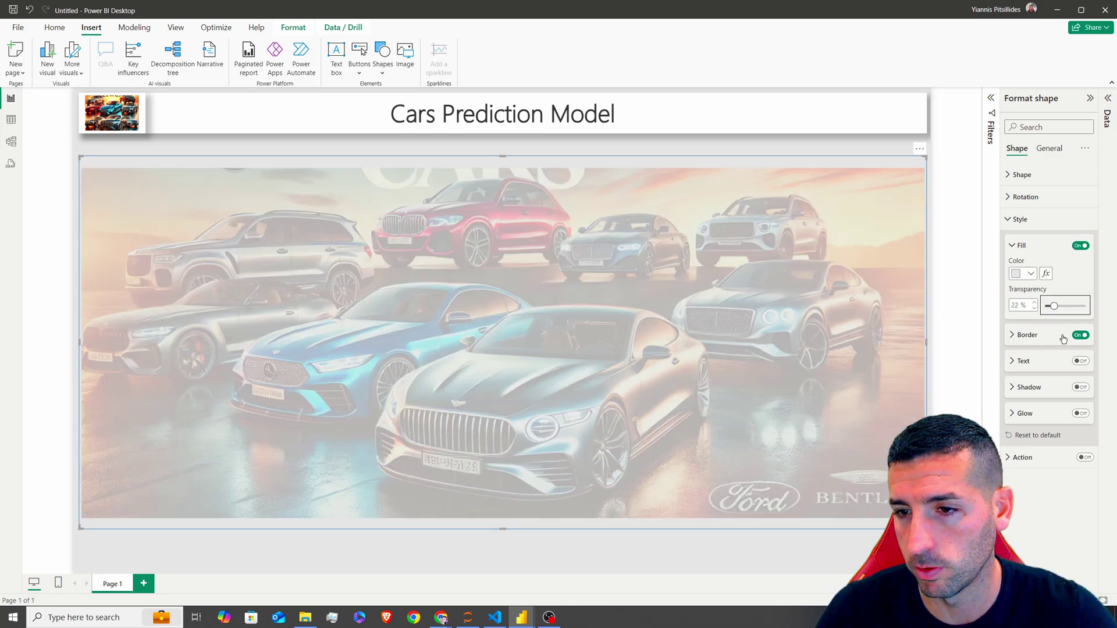
{"action": "left_click", "coordinate": [1080, 335]}
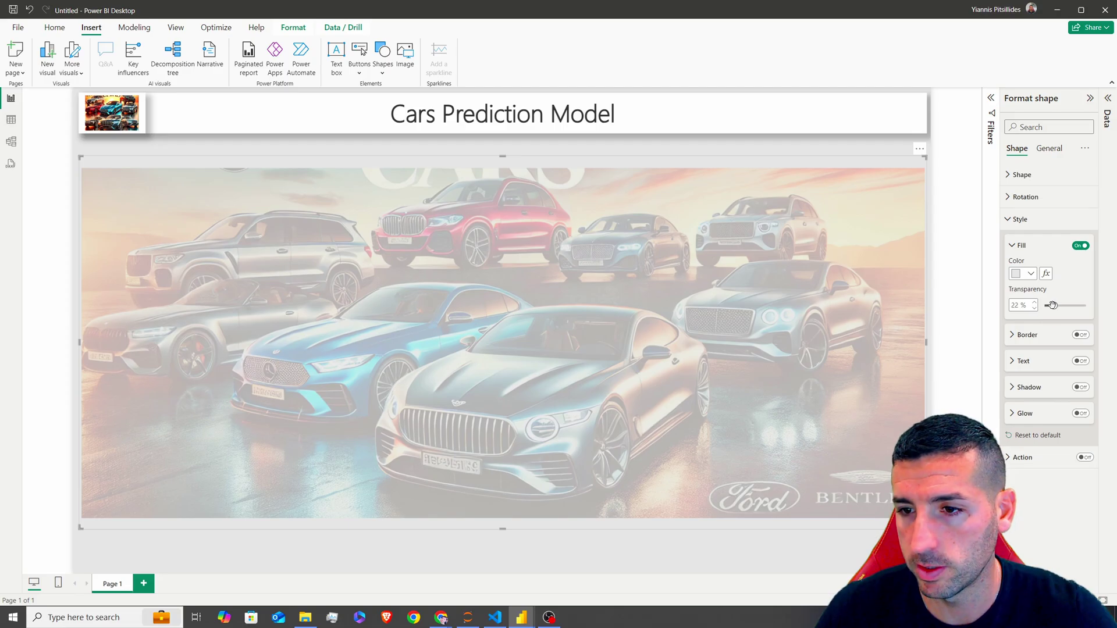
{"action": "left_click_drag", "start_coordinate": [1056, 306], "coordinate": [1058, 307]}
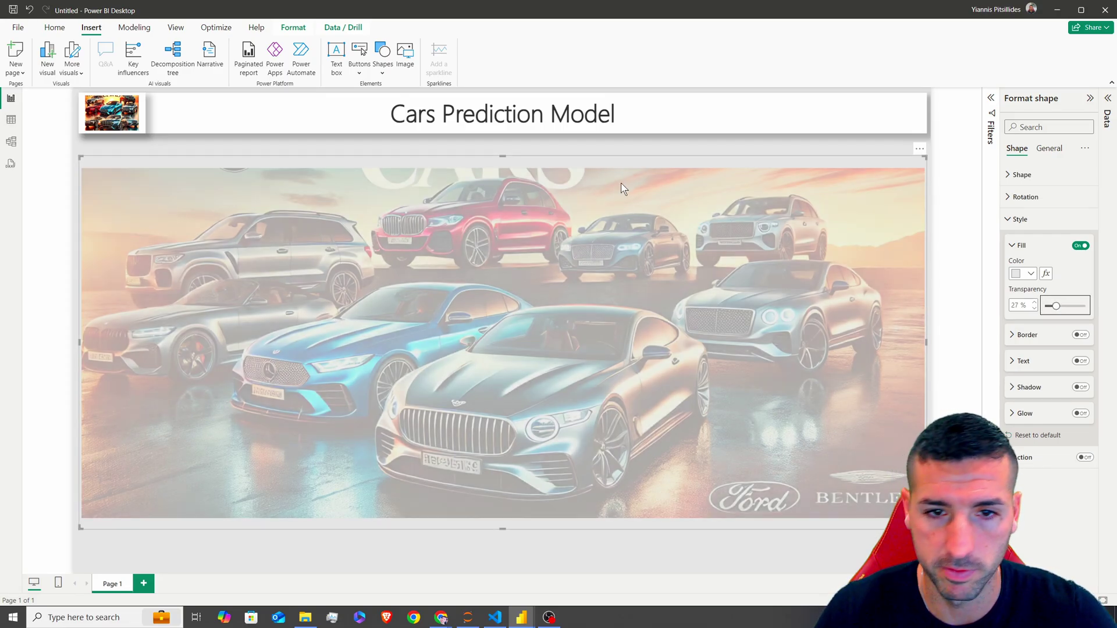
{"action": "left_click", "coordinate": [602, 140]}
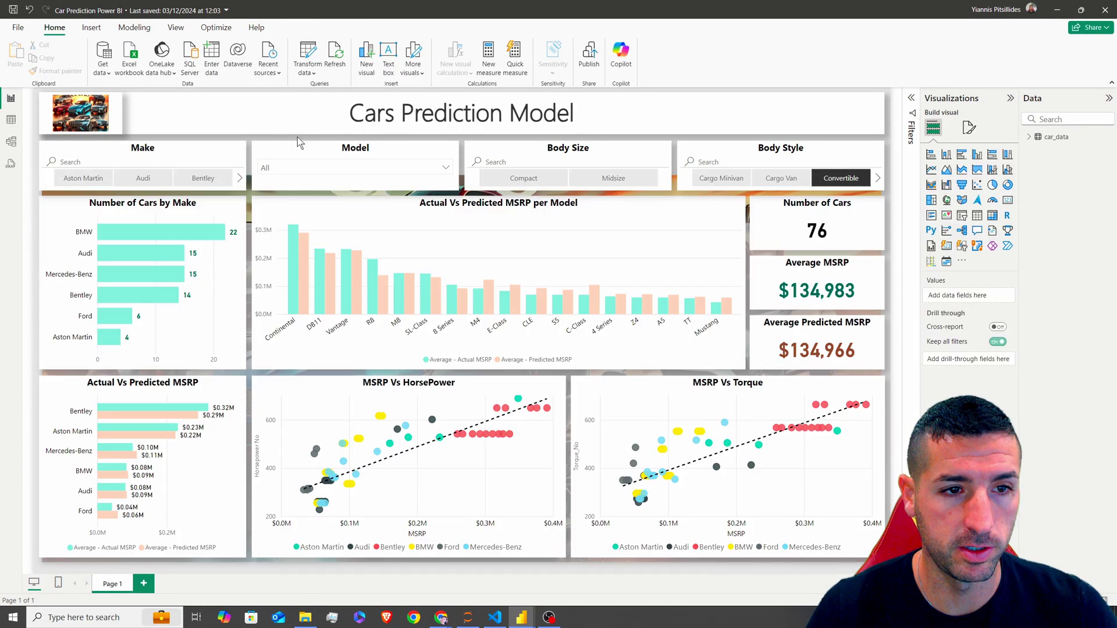
In the finished "Car Prediction Power BI" report, stretch the translucent background rectangle upward toward the title banner.
{"action": "key", "text": "ctrl+z"}
{"action": "left_click", "coordinate": [251, 259]}
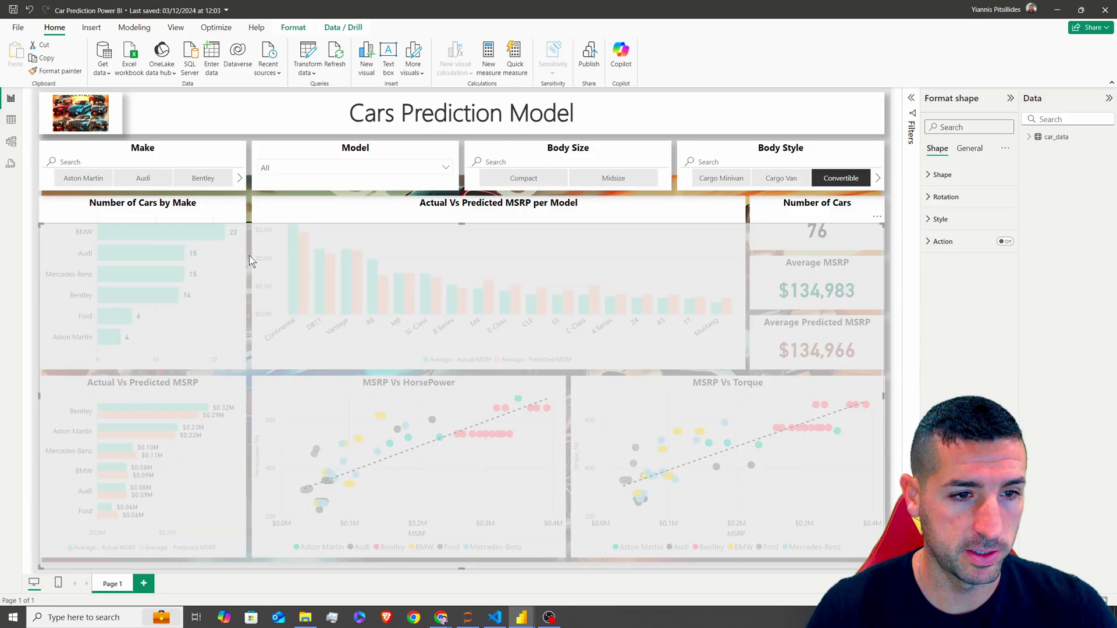
{"action": "left_click_drag", "start_coordinate": [461, 225], "coordinate": [472, 166]}
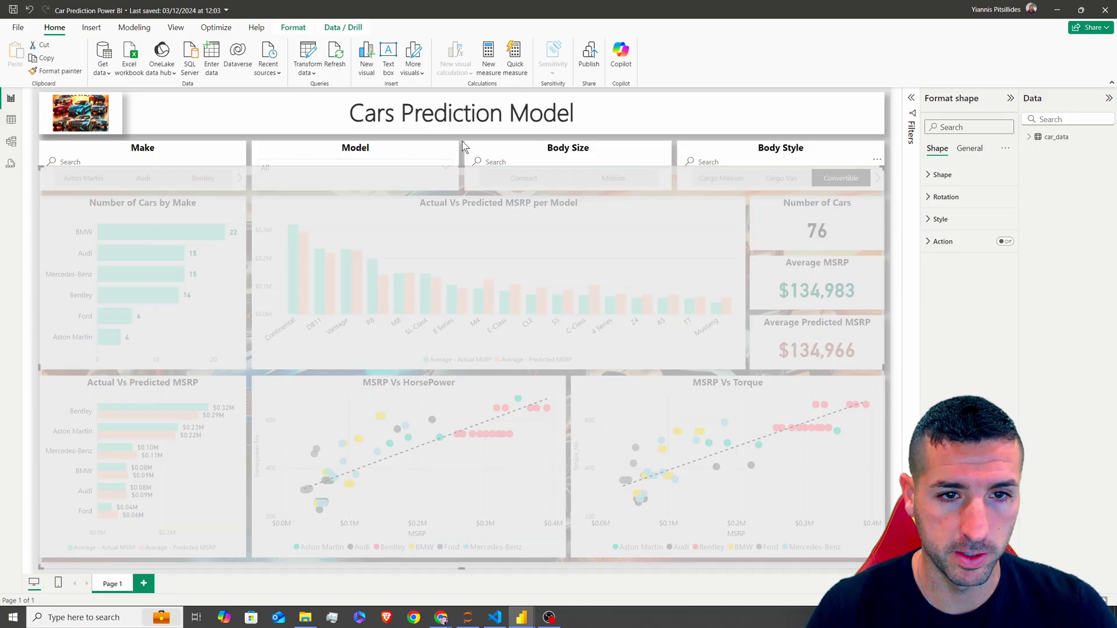
{"action": "key", "text": "Delete"}
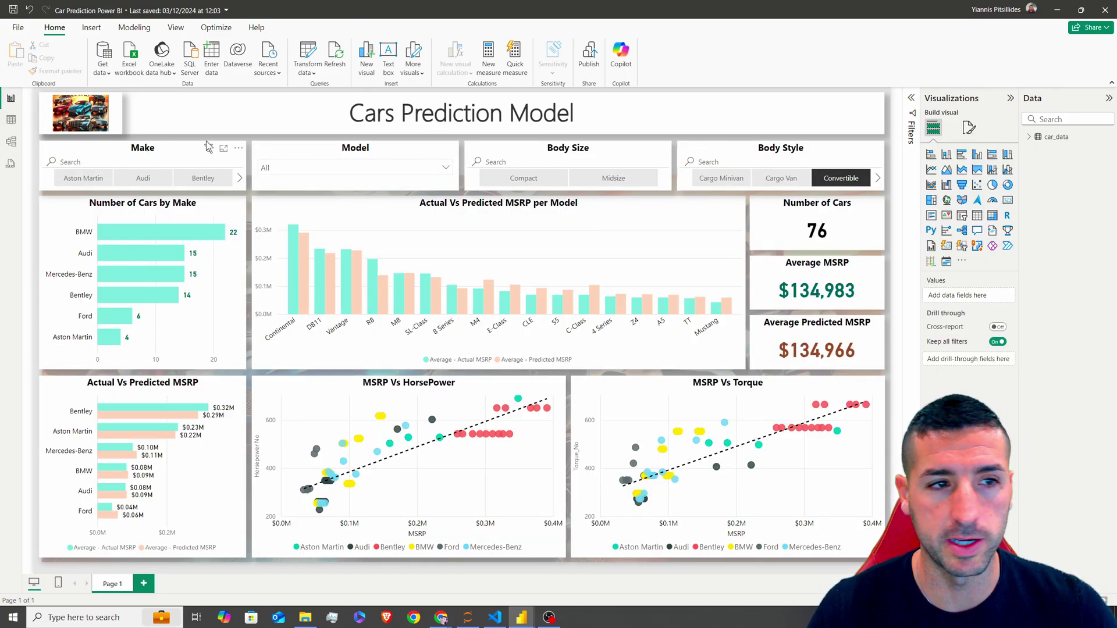
Examine the general properties of the Make slicer in the finished report.
{"action": "left_click", "coordinate": [165, 150]}
{"action": "left_click", "coordinate": [969, 128]}
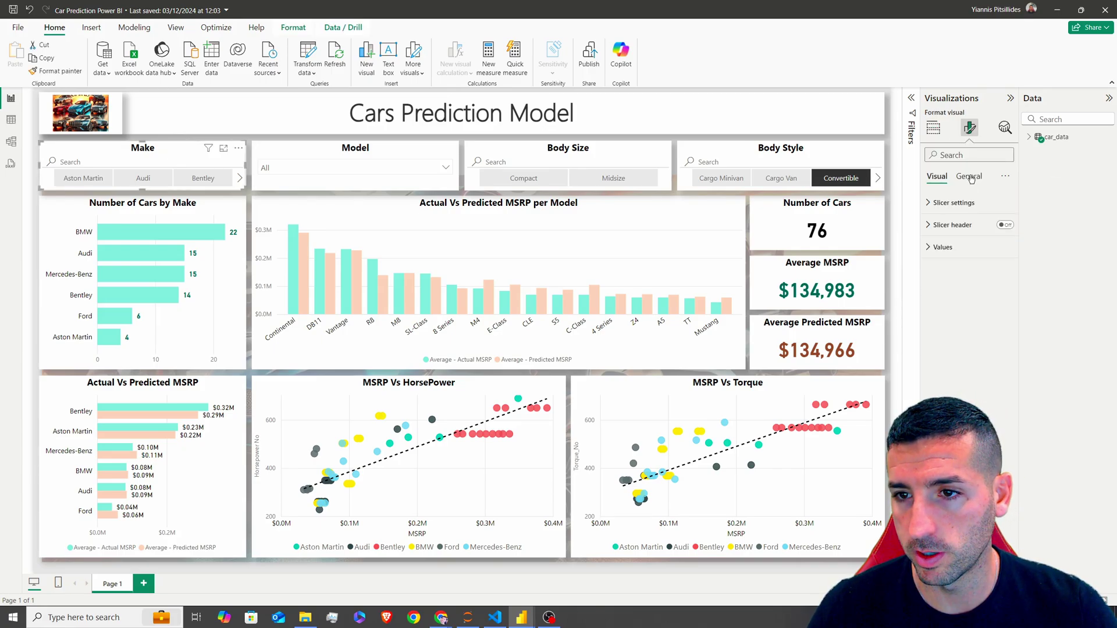
{"action": "left_click", "coordinate": [969, 176]}
{"action": "left_click", "coordinate": [947, 203]}
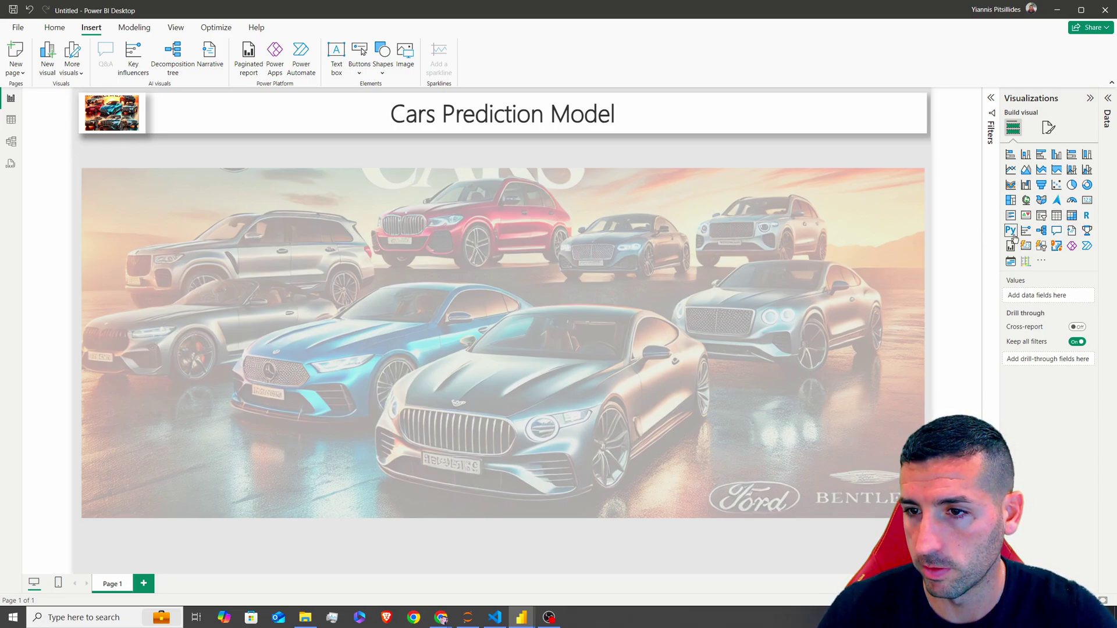
In the untitled report, add a slicer, align it under the logo at the banner's left end, and resize it into a low, wide strip.
{"action": "left_click", "coordinate": [1044, 218]}
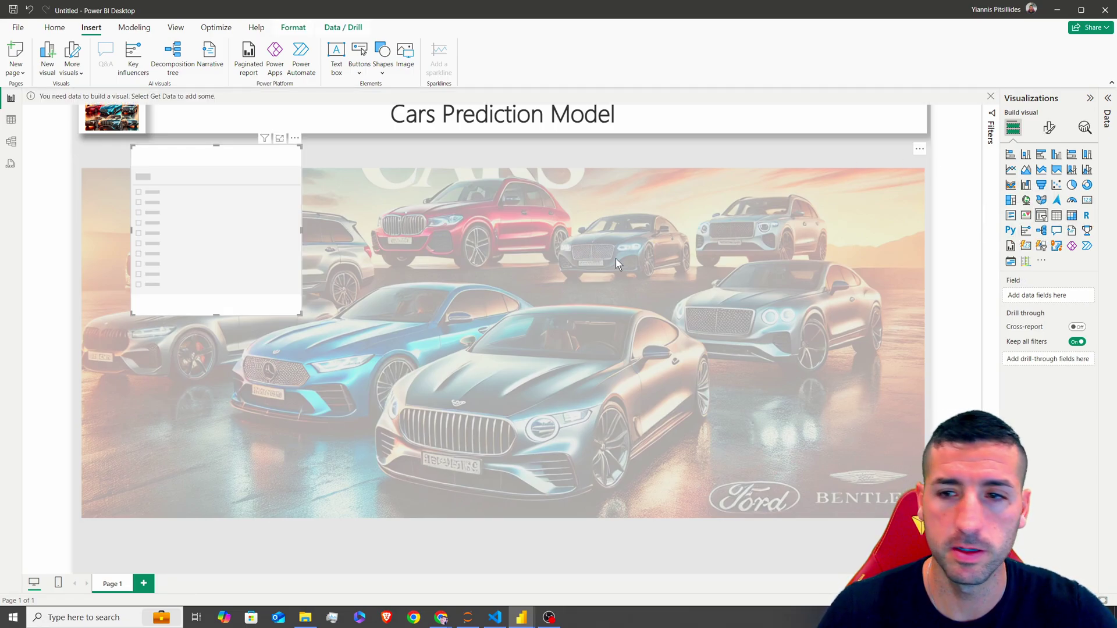
{"action": "left_click_drag", "start_coordinate": [189, 200], "coordinate": [140, 194]}
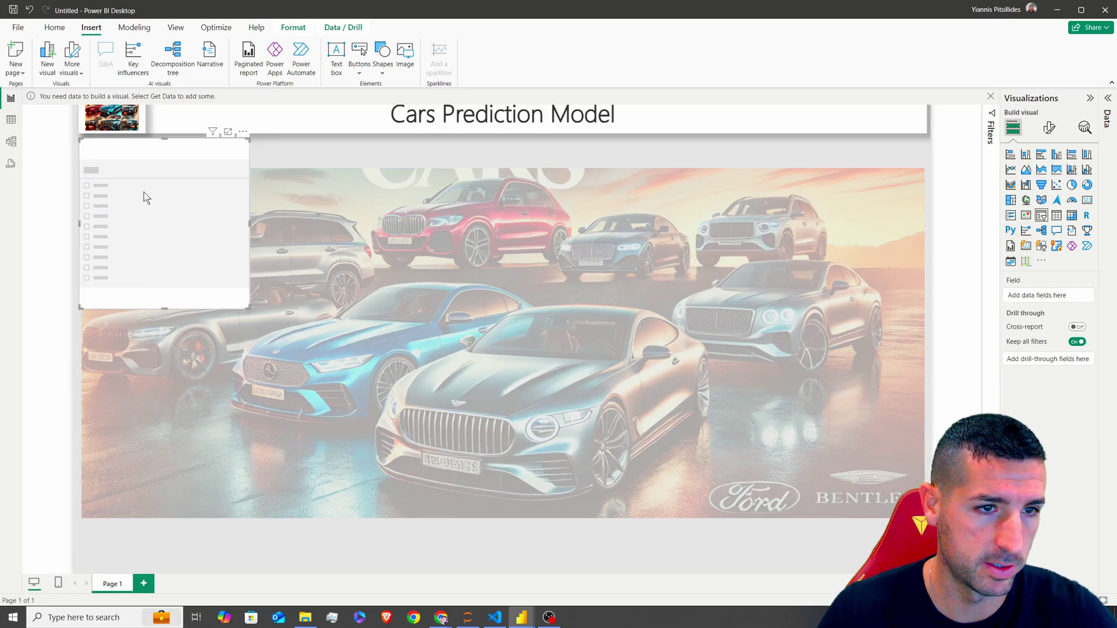
{"action": "left_click", "coordinate": [991, 97]}
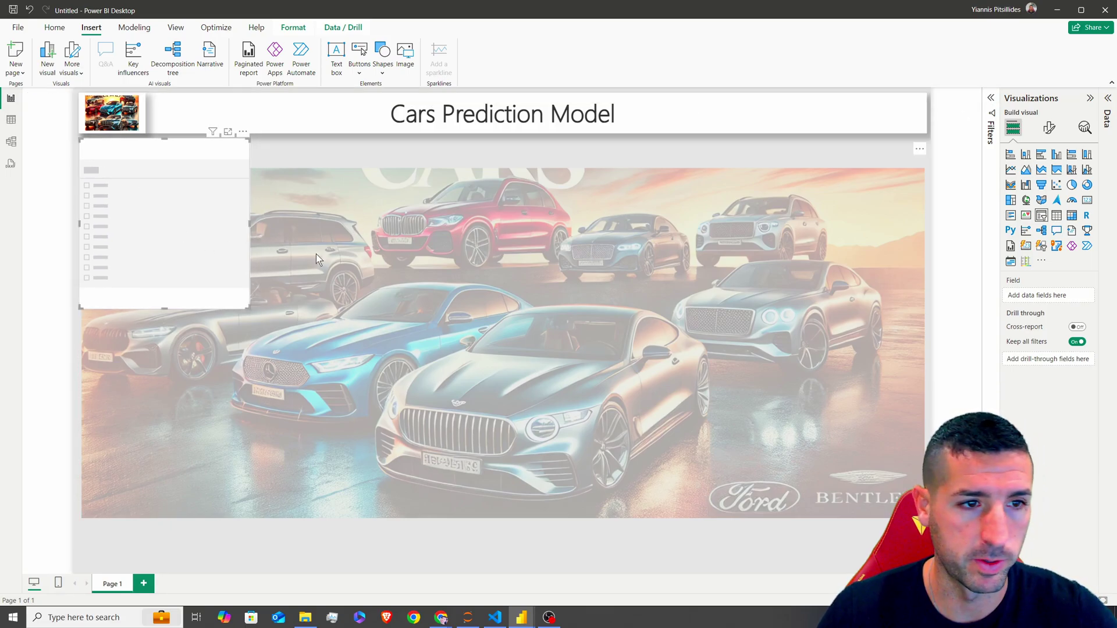
{"action": "left_click_drag", "start_coordinate": [243, 314], "coordinate": [302, 193]}
Load Sheet1 from the Excel workbook "data_with_pred" into the report after checking its preview columns.
{"action": "left_click", "coordinate": [1106, 100]}
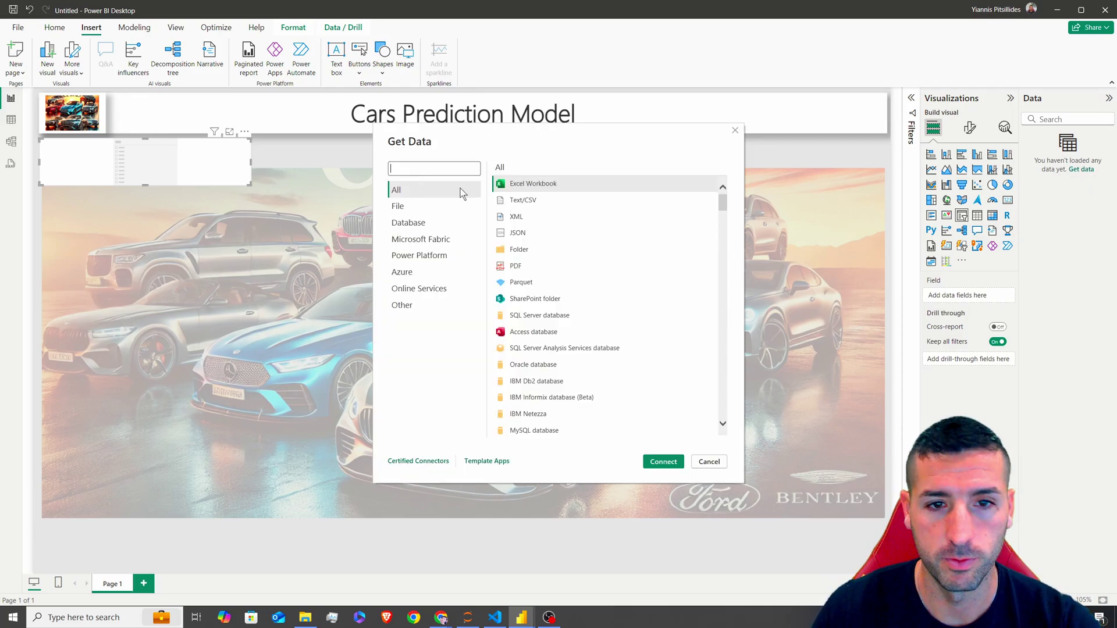
{"action": "left_click", "coordinate": [650, 461]}
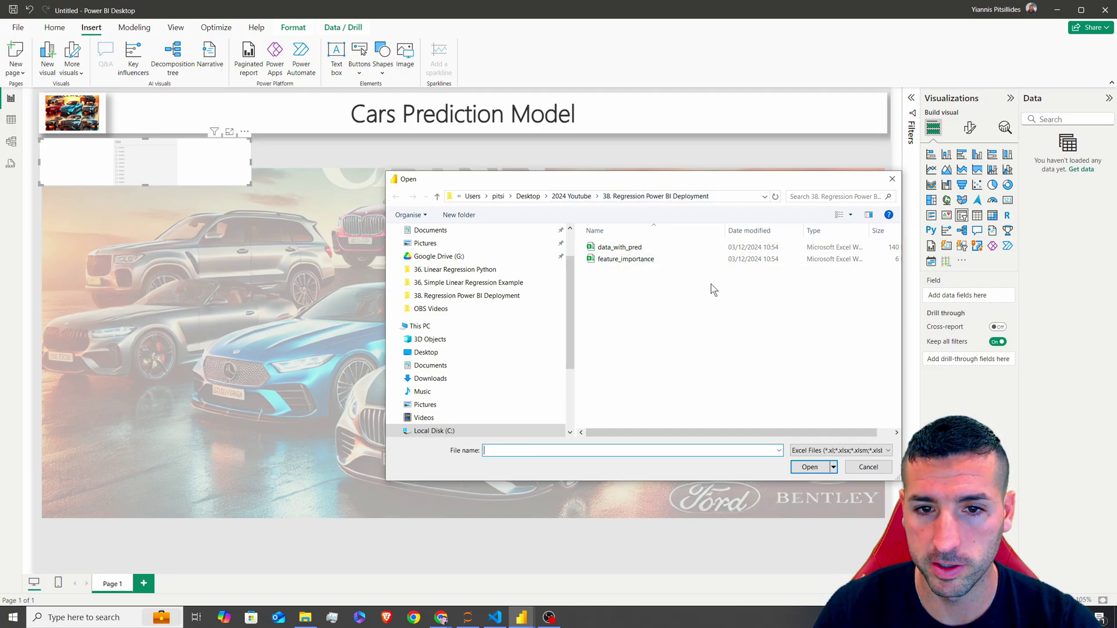
{"action": "left_click", "coordinate": [611, 247]}
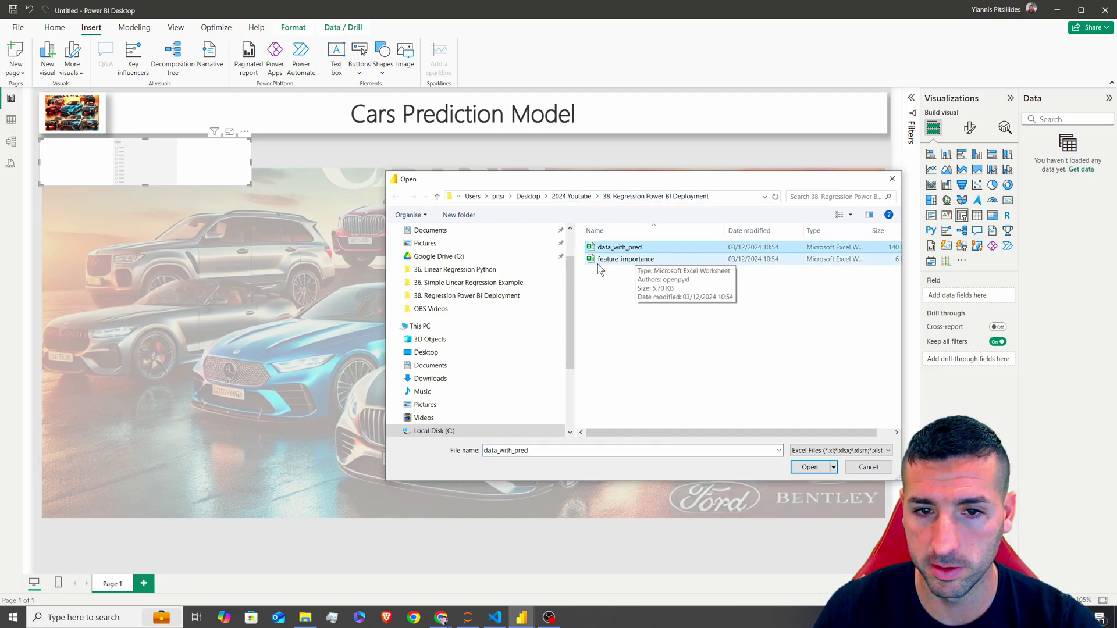
{"action": "left_click", "coordinate": [817, 466]}
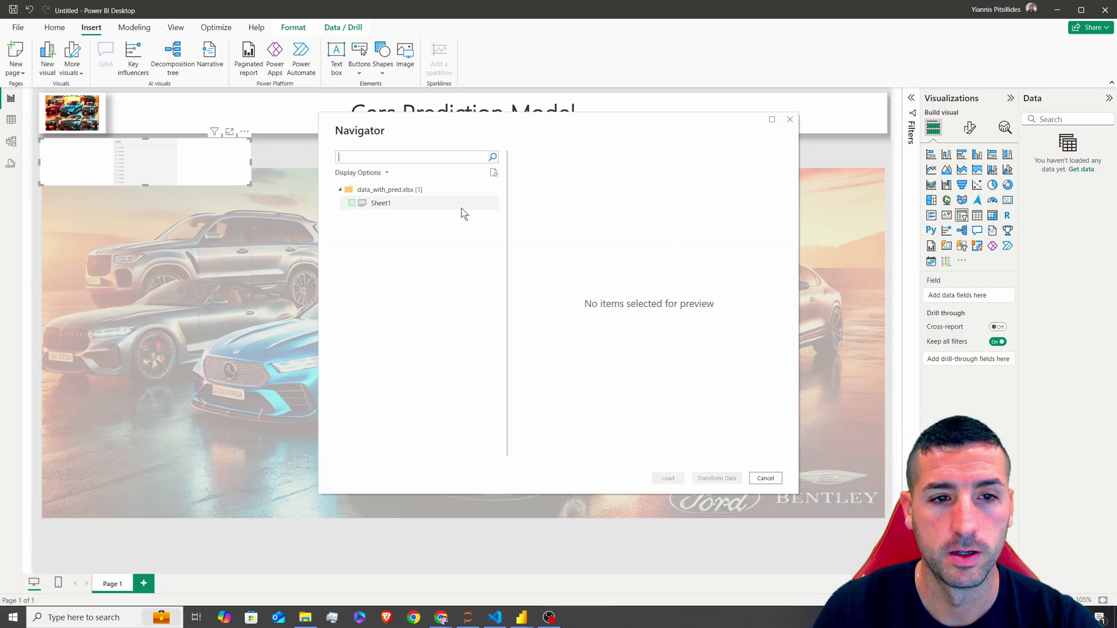
{"action": "left_click", "coordinate": [381, 203]}
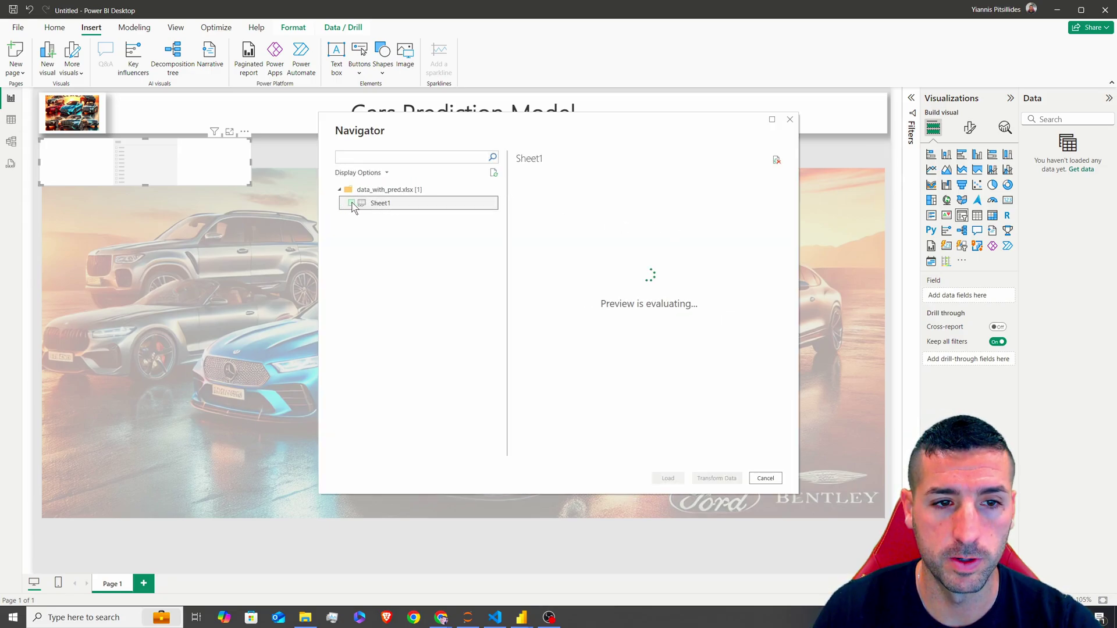
{"action": "left_click", "coordinate": [352, 204]}
{"action": "left_click_drag", "start_coordinate": [581, 452], "coordinate": [747, 453]}
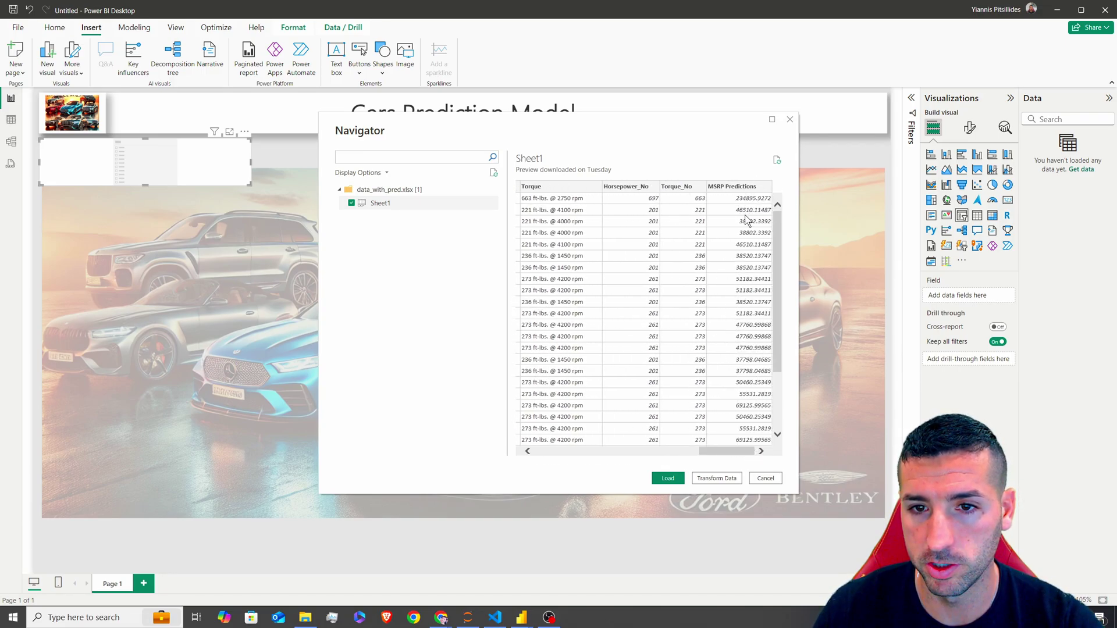
{"action": "left_click", "coordinate": [669, 478]}
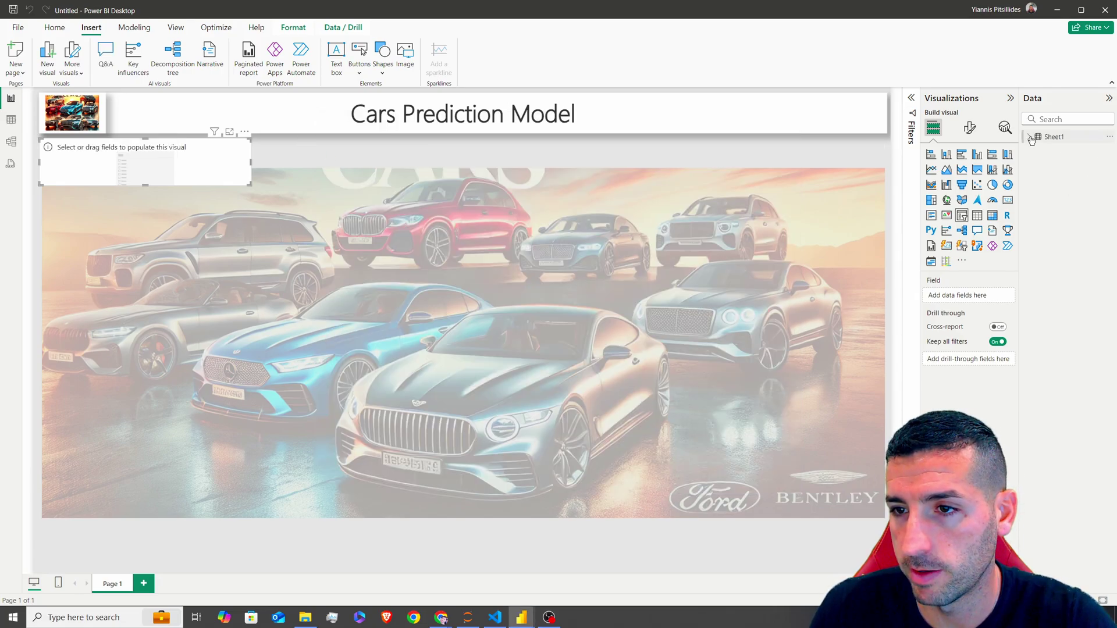
Examine the loaded Sheet1 data in table view, comparing the MSRP column with MSRP Predictions.
{"action": "left_click", "coordinate": [1030, 137]}
{"action": "left_click", "coordinate": [11, 119]}
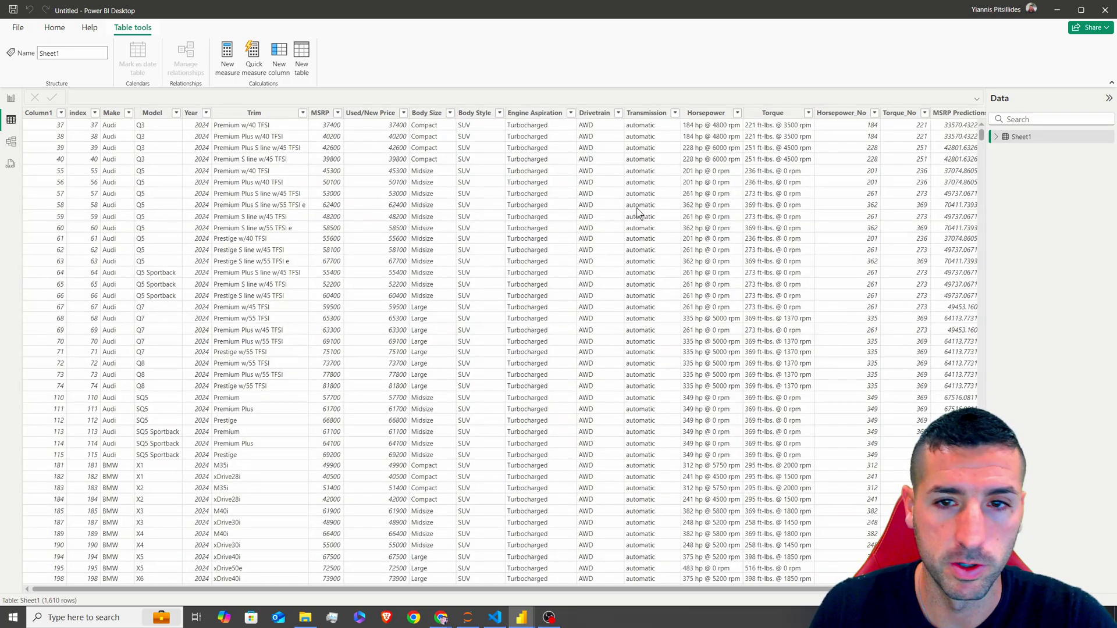
{"action": "left_click", "coordinate": [636, 206]}
{"action": "left_click_drag", "start_coordinate": [529, 589], "coordinate": [685, 593]}
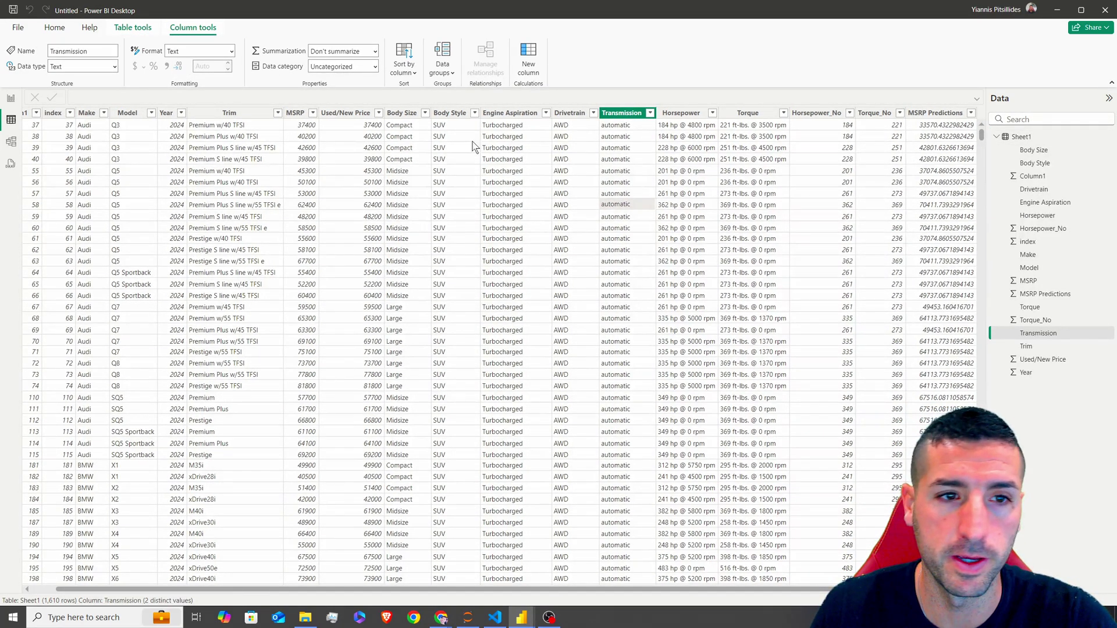
{"action": "left_click", "coordinate": [306, 127]}
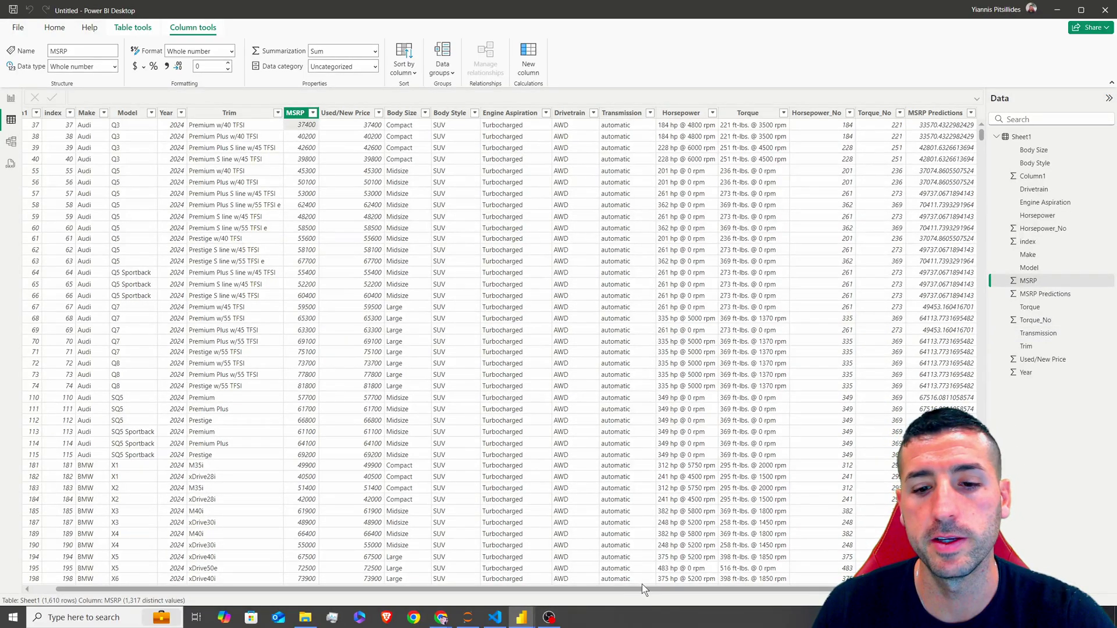
{"action": "left_click", "coordinate": [940, 130]}
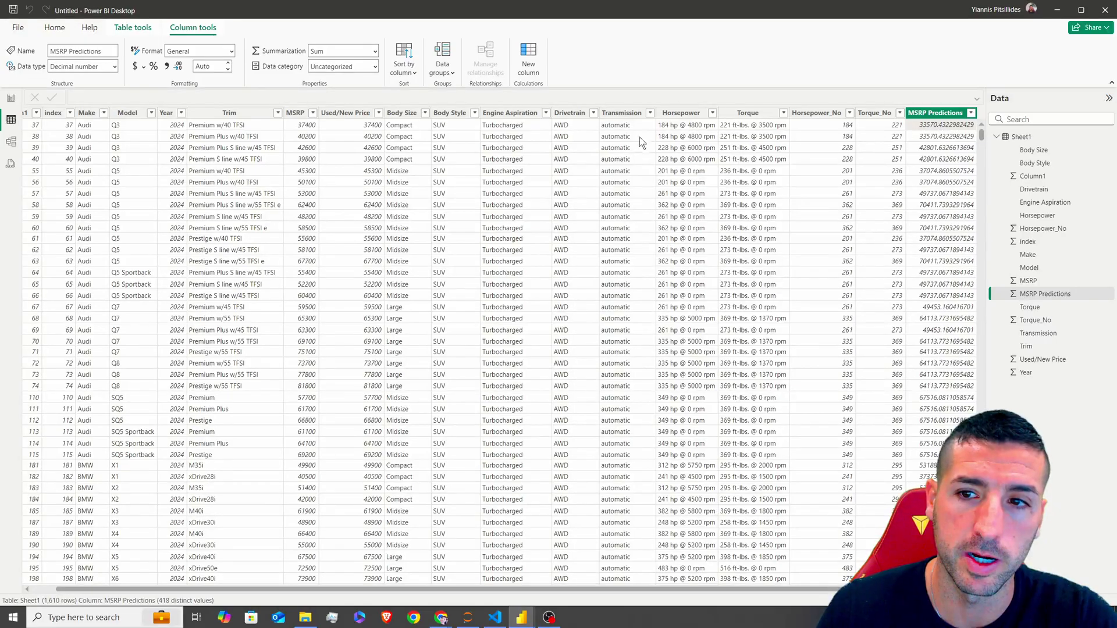
Back in the report view, populate the slicer with the Make field and set its style to Tile.
{"action": "left_click", "coordinate": [10, 98]}
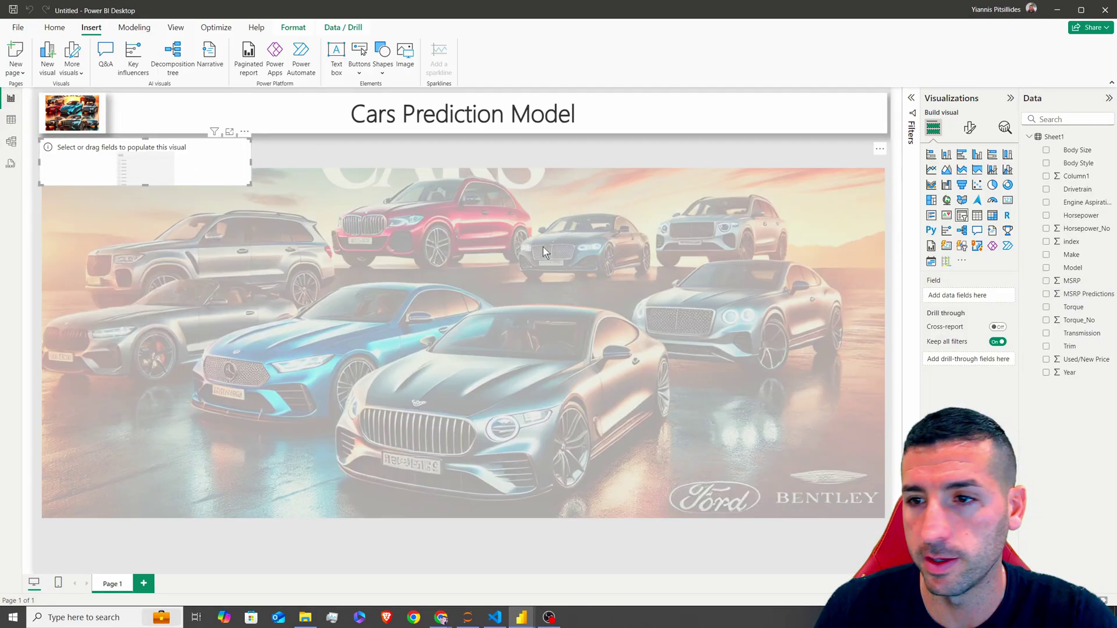
{"action": "left_click", "coordinate": [1046, 256]}
{"action": "left_click", "coordinate": [969, 128]}
{"action": "left_click", "coordinate": [953, 202]}
{"action": "left_click", "coordinate": [959, 257]}
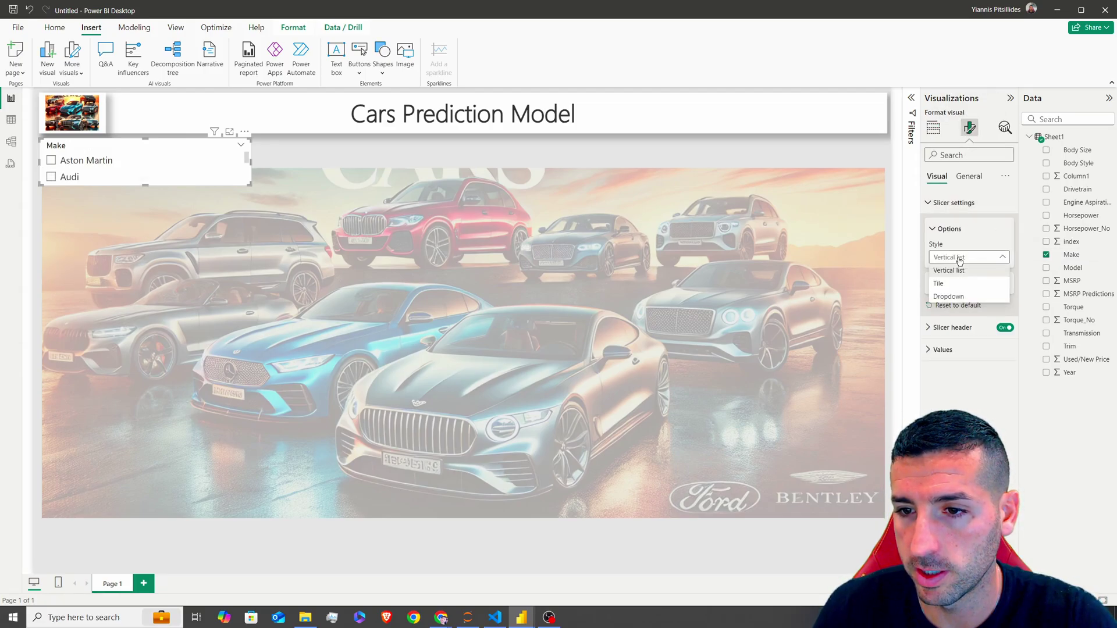
{"action": "left_click", "coordinate": [958, 288]}
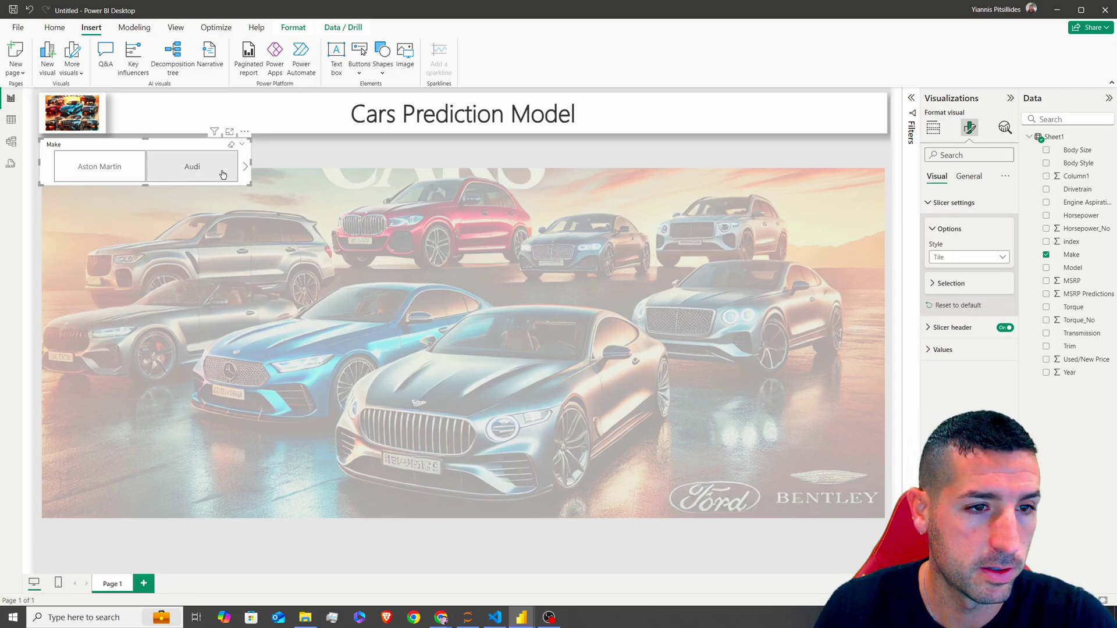
Widen the Make slicer slightly so that three makes fit side by side, and turn on its shadow.
{"action": "left_click_drag", "start_coordinate": [252, 161], "coordinate": [271, 163]}
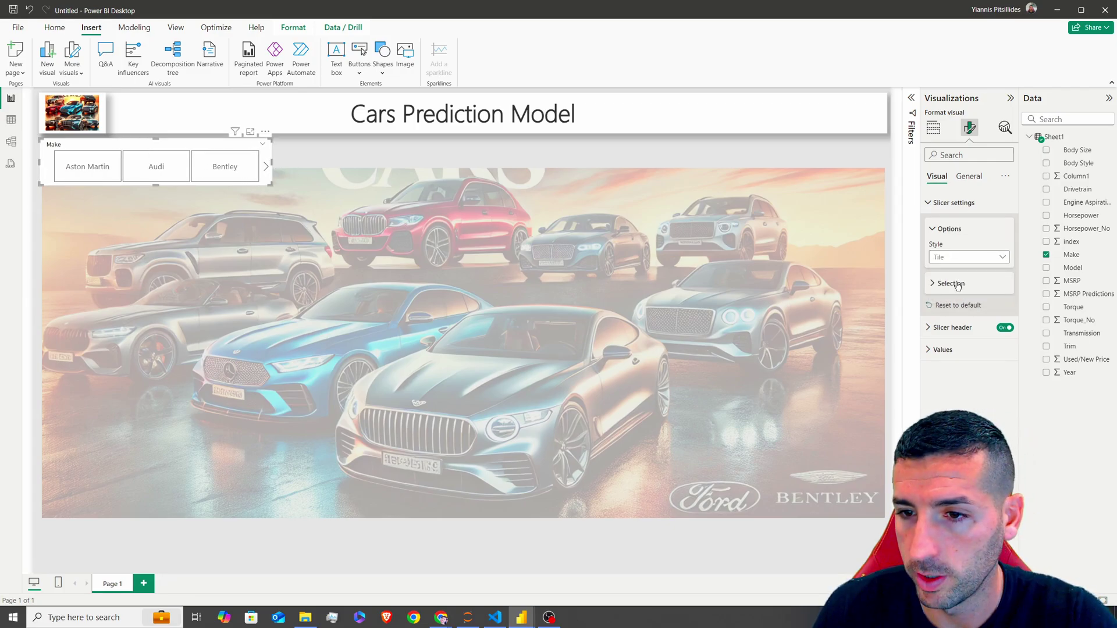
{"action": "left_click", "coordinate": [948, 203]}
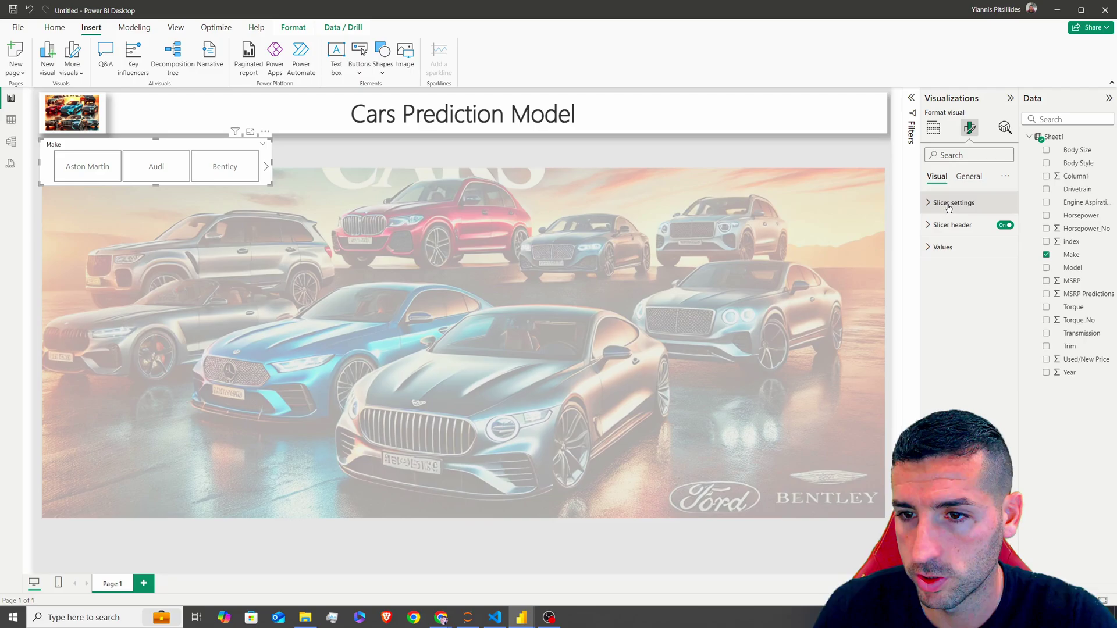
{"action": "left_click", "coordinate": [968, 176]}
{"action": "left_click", "coordinate": [943, 247]}
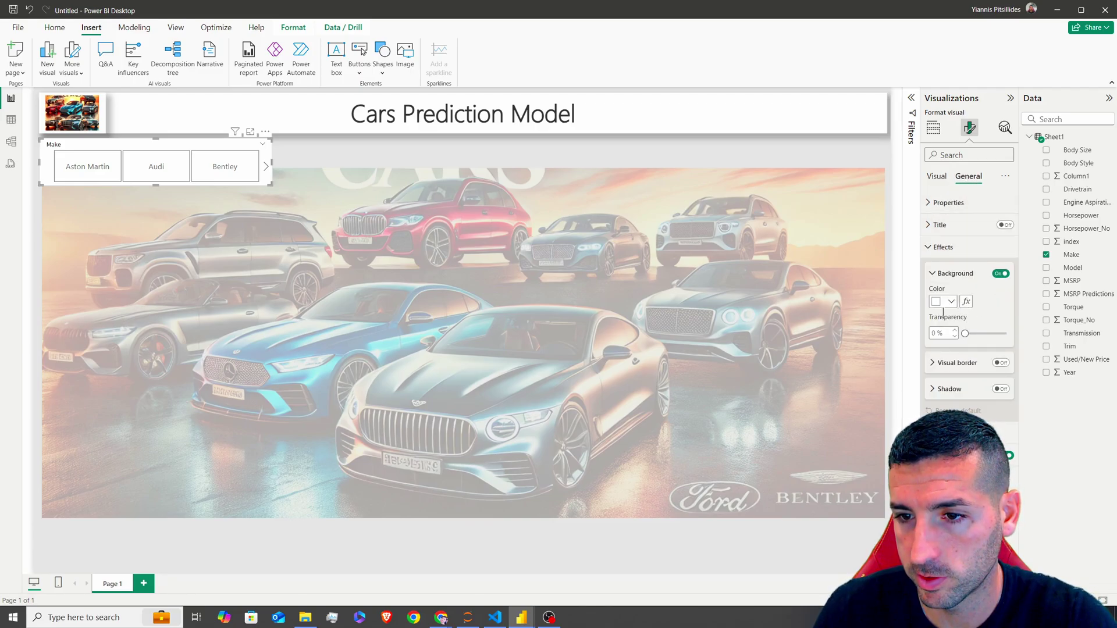
{"action": "left_click", "coordinate": [998, 389]}
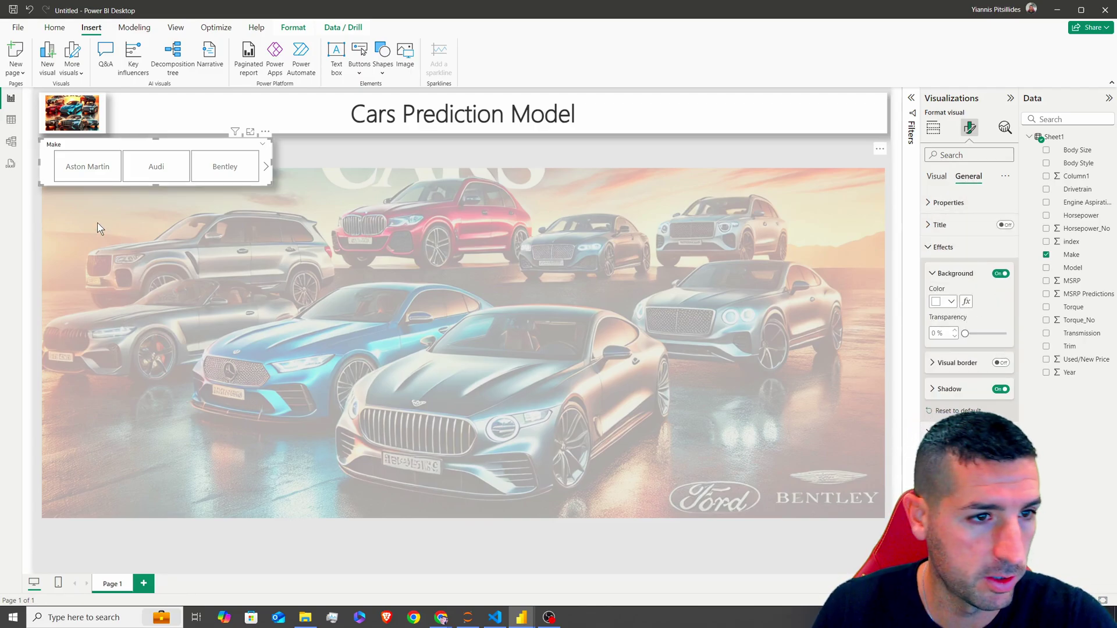
{"action": "left_click", "coordinate": [943, 247]}
{"action": "left_click", "coordinate": [937, 175]}
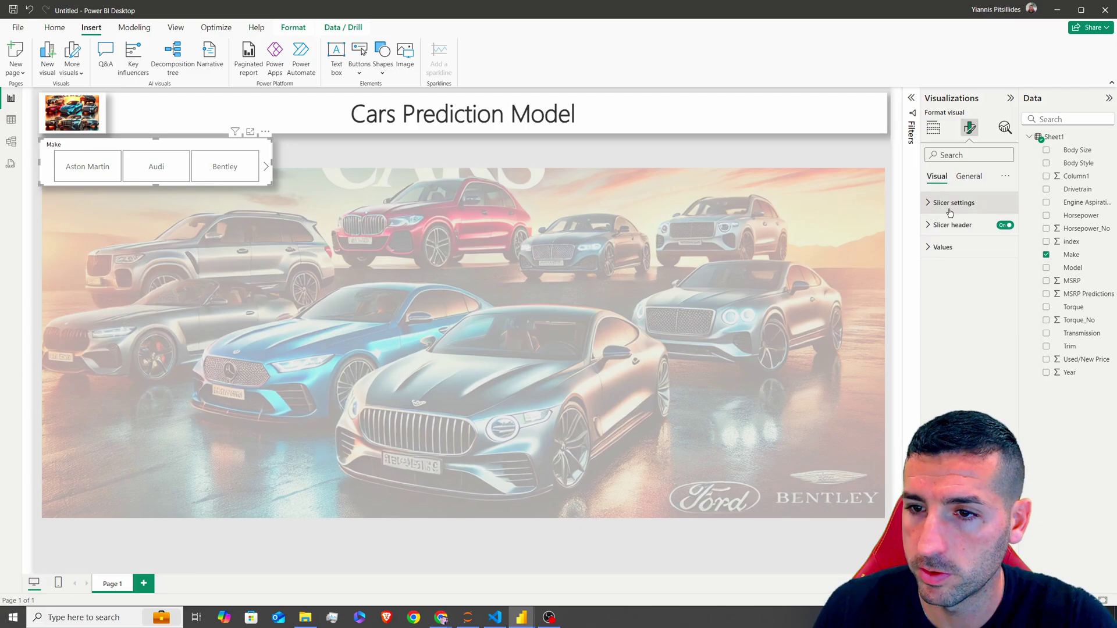
Set the font colour of the Make slicer's values to black and enable the slicer's search box.
{"action": "left_click", "coordinate": [943, 247]}
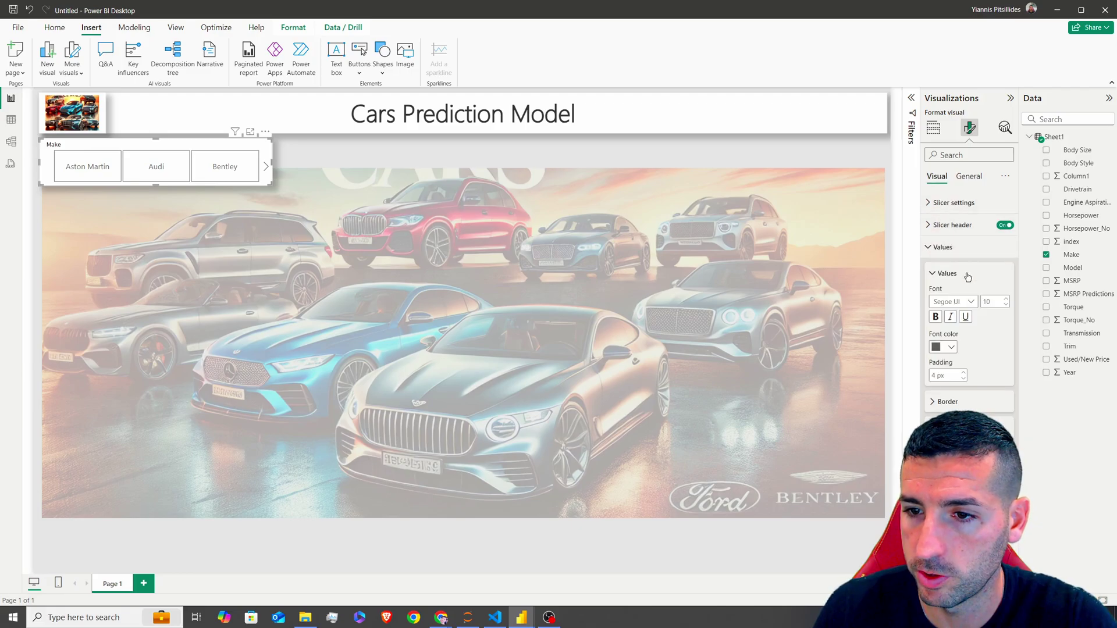
{"action": "left_click", "coordinate": [951, 347]}
{"action": "left_click", "coordinate": [963, 392]}
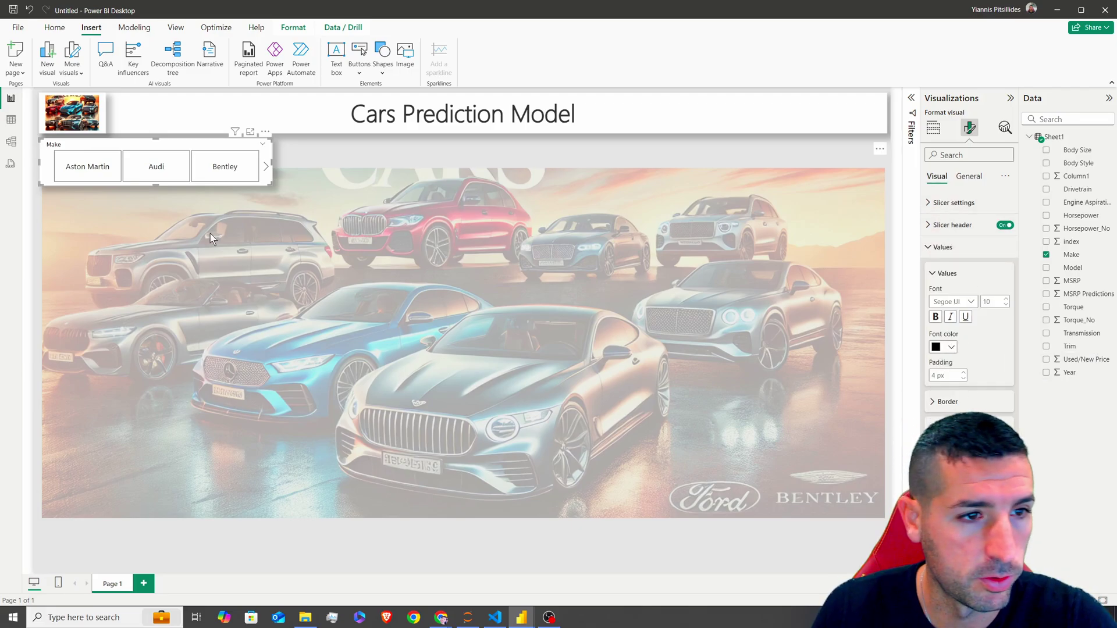
{"action": "left_click", "coordinate": [265, 131]}
{"action": "key", "text": "Escape"}
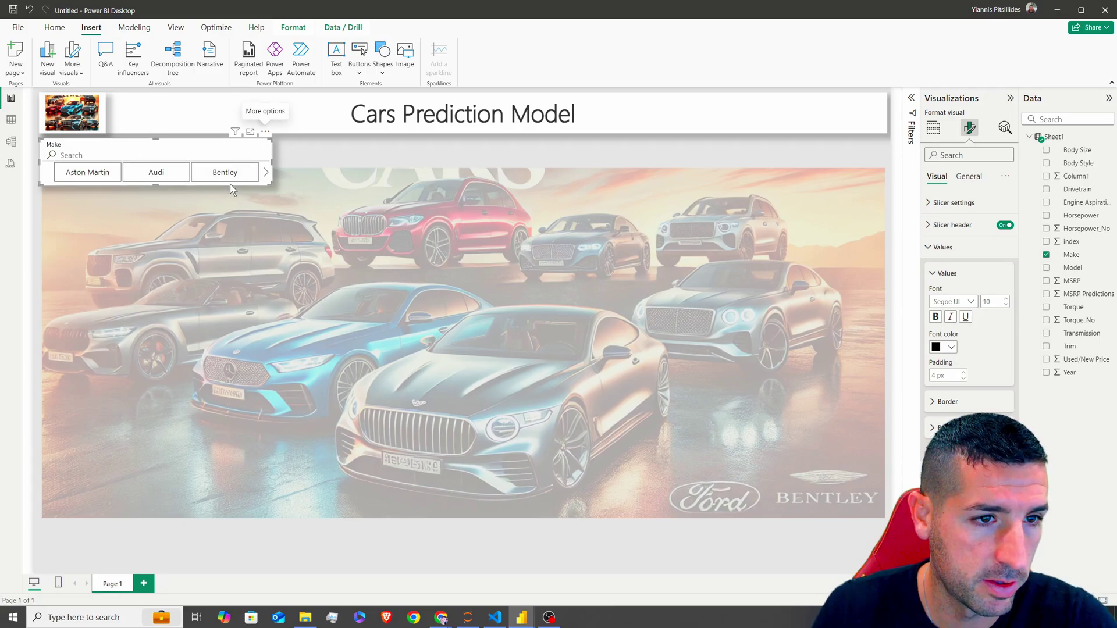
Limit the Make slicer's tile borders to the vertical sides and colour them light blue.
{"action": "left_click", "coordinate": [970, 408]}
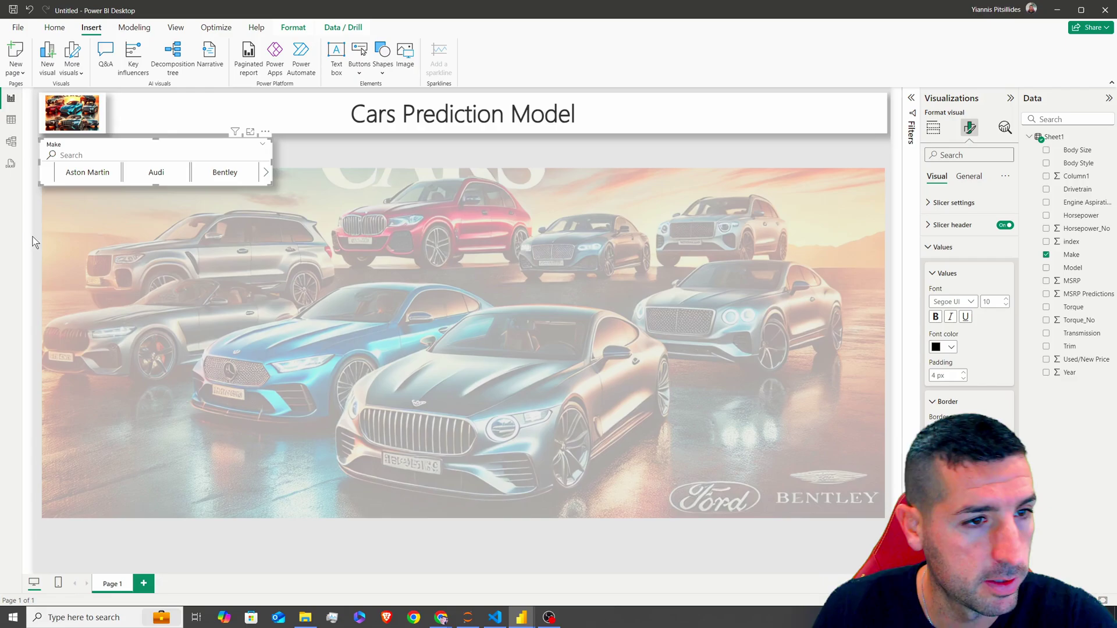
{"action": "left_click", "coordinate": [951, 347]}
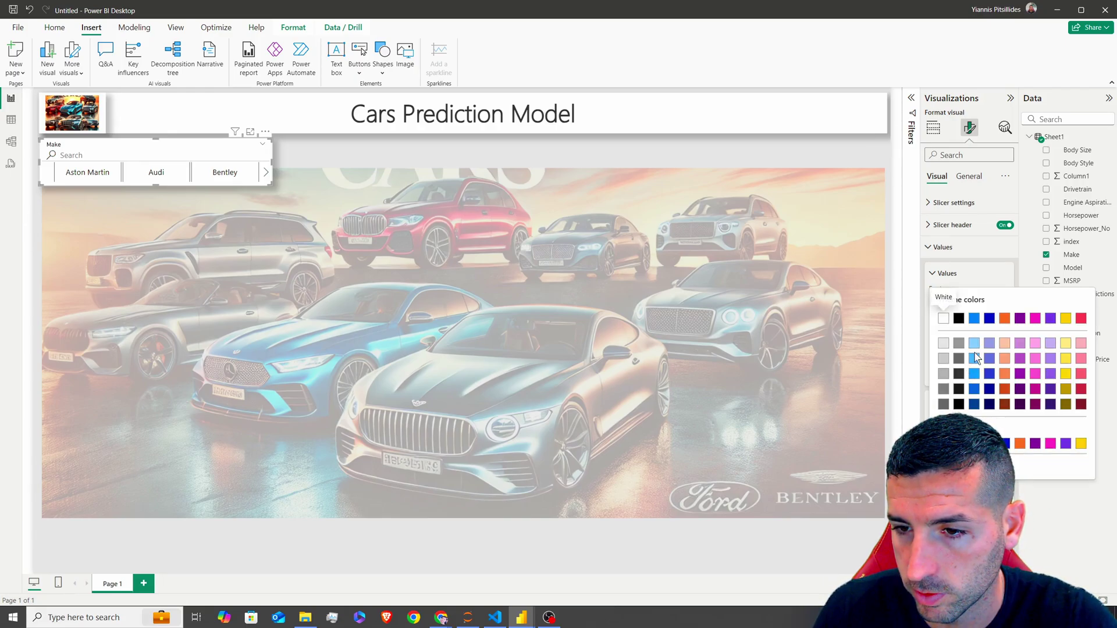
{"action": "key", "text": "Escape"}
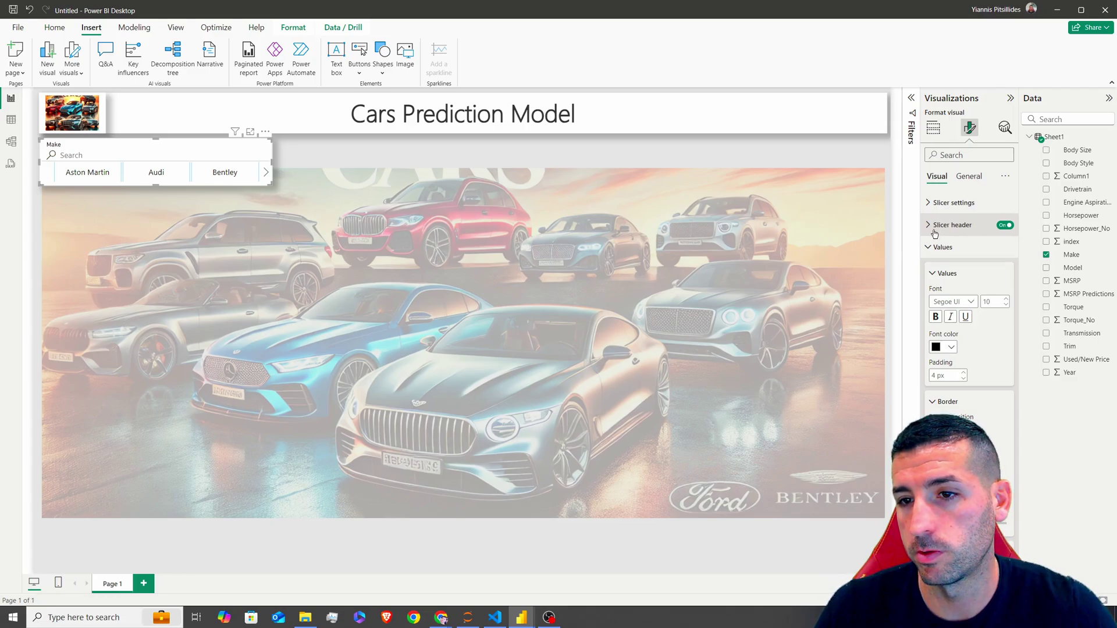
Turn off the Make slicer's header and give the visual the title "Make" instead.
{"action": "left_click", "coordinate": [1006, 226]}
{"action": "left_click", "coordinate": [968, 176]}
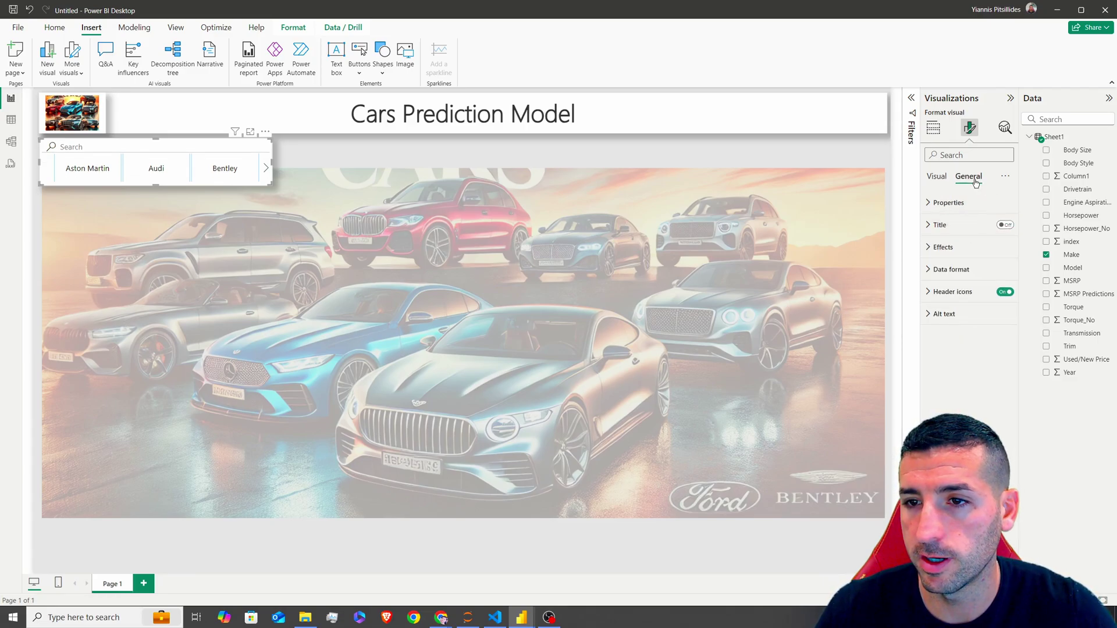
{"action": "left_click", "coordinate": [959, 229]}
{"action": "left_click", "coordinate": [1005, 227]}
{"action": "left_click", "coordinate": [948, 280]}
{"action": "type", "text": "M"}
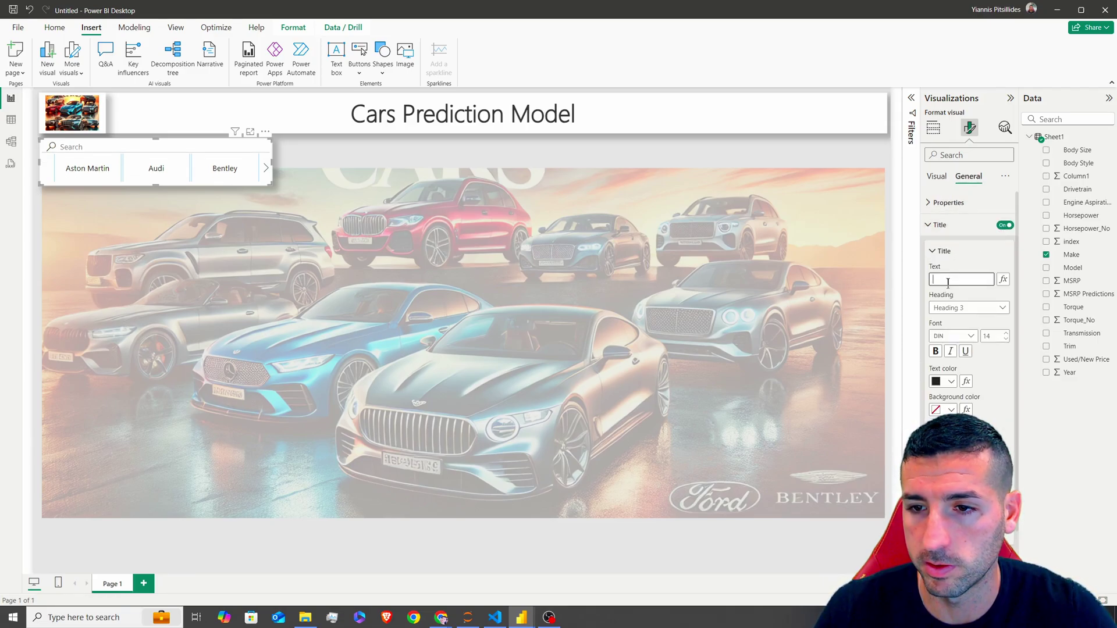
{"action": "type", "text": "ake"}
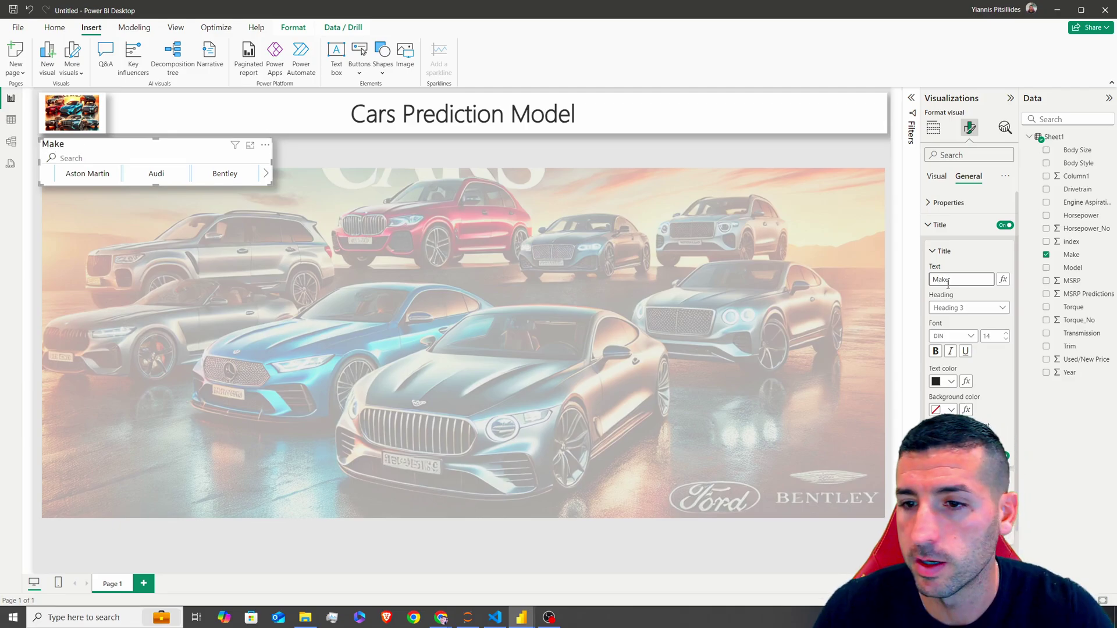
Make the slicer's title bold and centre it above the tiles.
{"action": "left_click", "coordinate": [935, 351]}
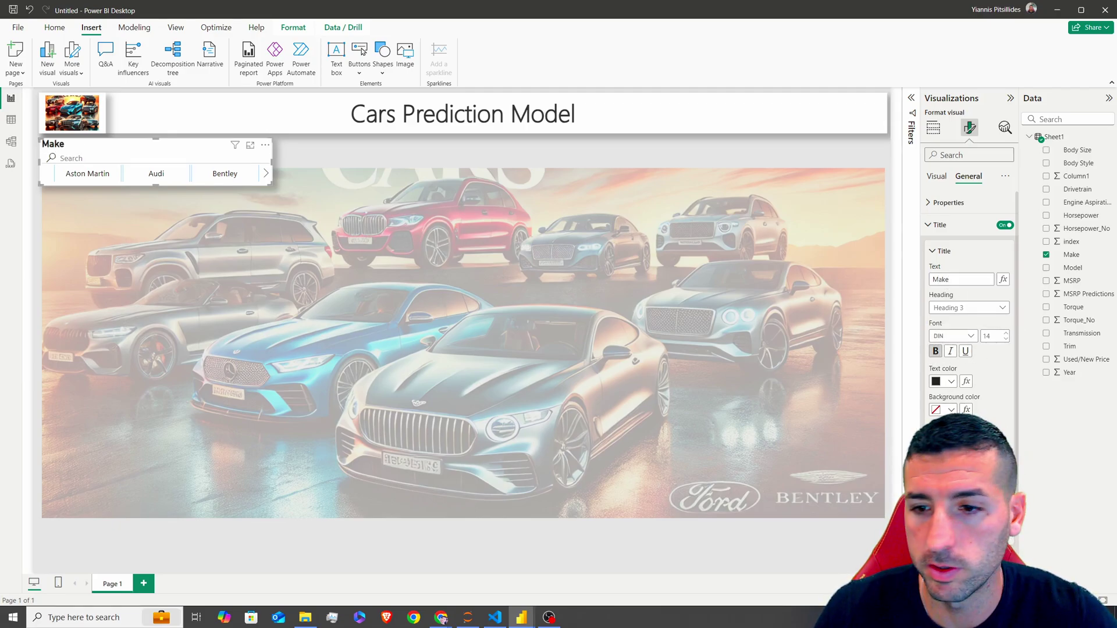
{"action": "left_click", "coordinate": [949, 440]}
{"action": "left_click", "coordinate": [337, 155]}
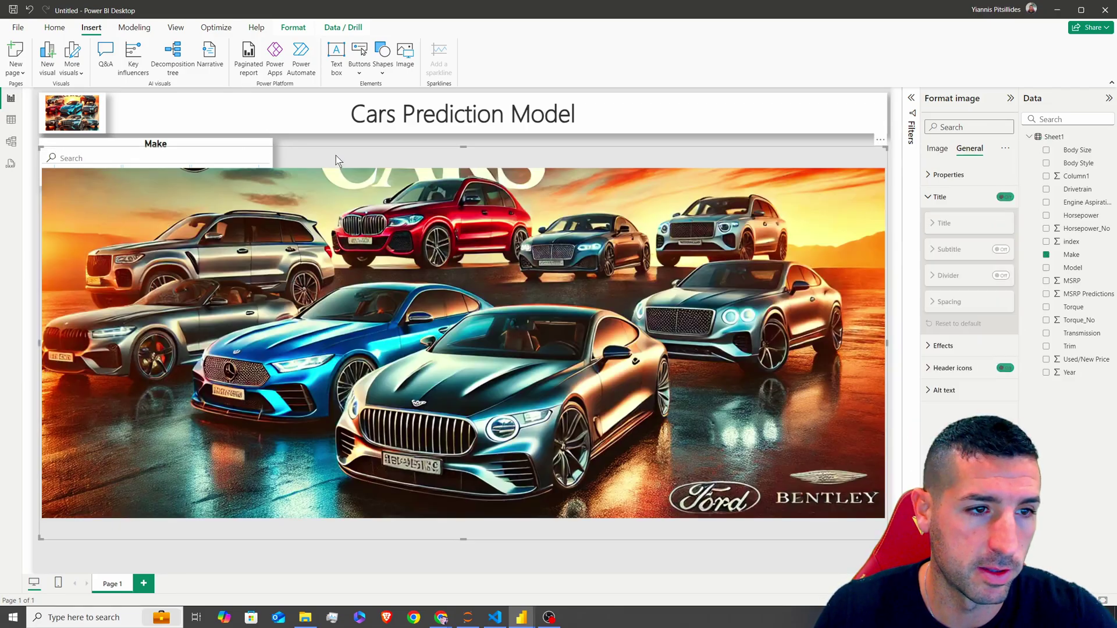
{"action": "left_click", "coordinate": [345, 139]}
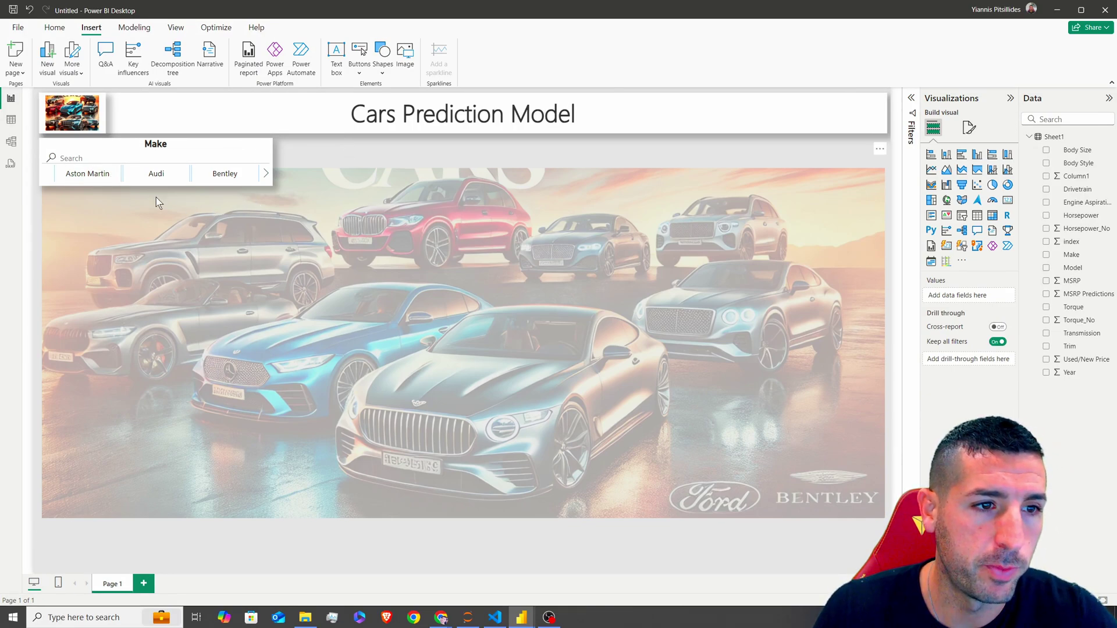
Recolour the Make slicer's tile borders to a paler shade.
{"action": "left_click", "coordinate": [164, 151]}
{"action": "left_click", "coordinate": [969, 127]}
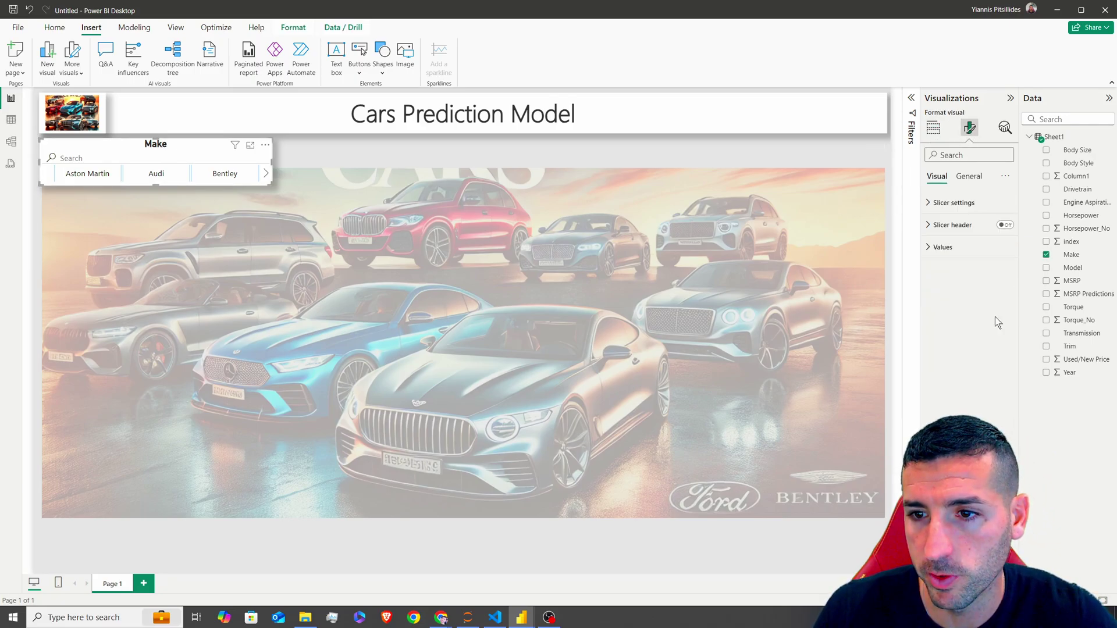
{"action": "left_click", "coordinate": [942, 247]}
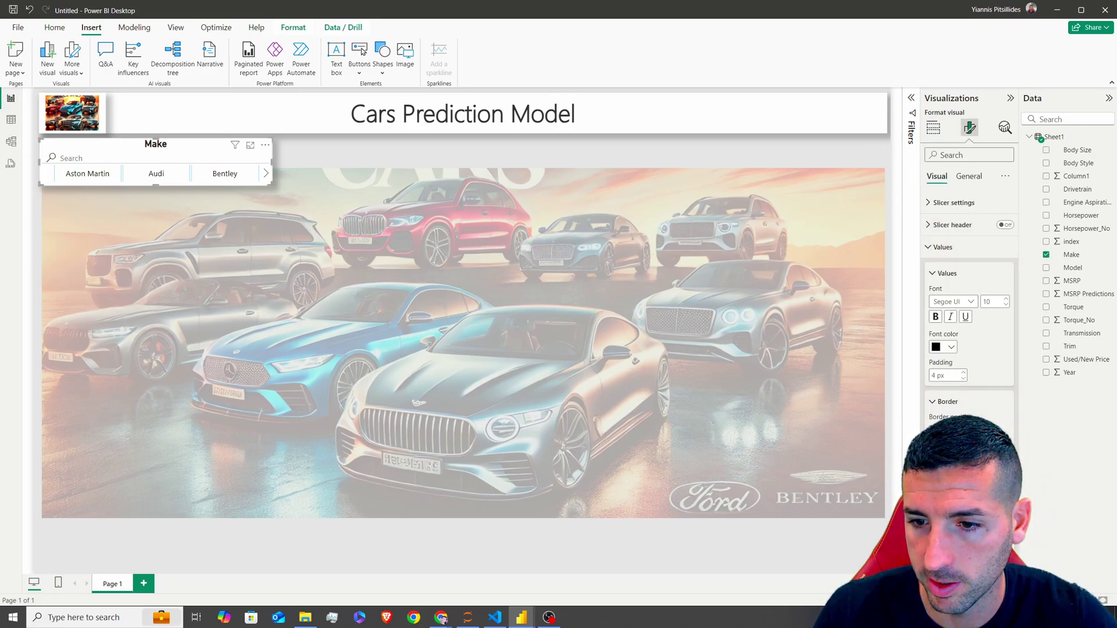
{"action": "left_click", "coordinate": [943, 346]}
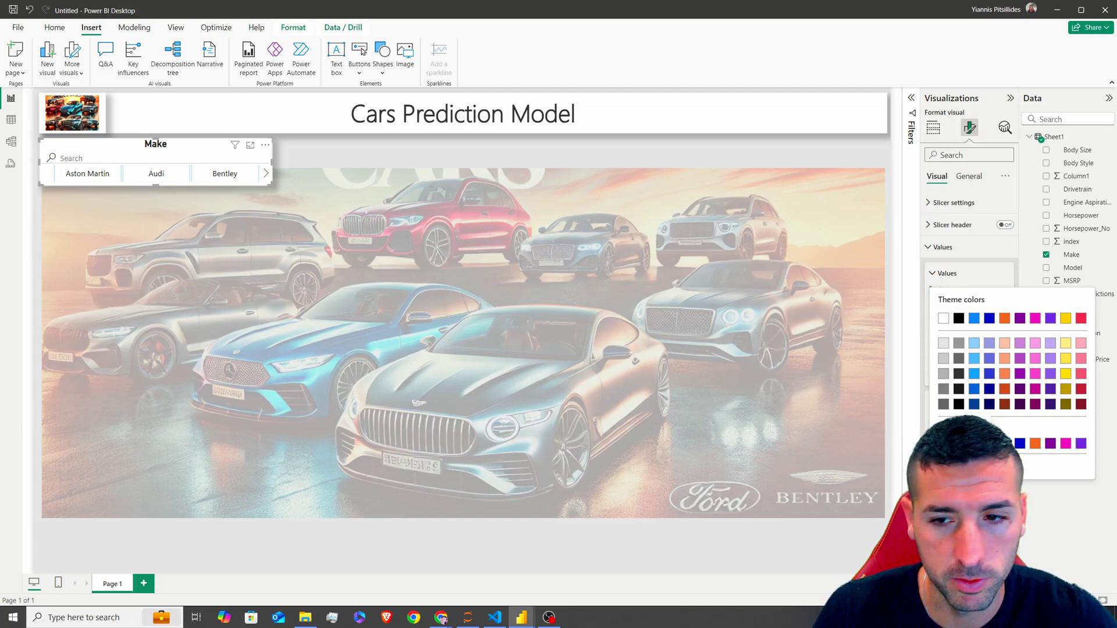
{"action": "key", "text": "Escape"}
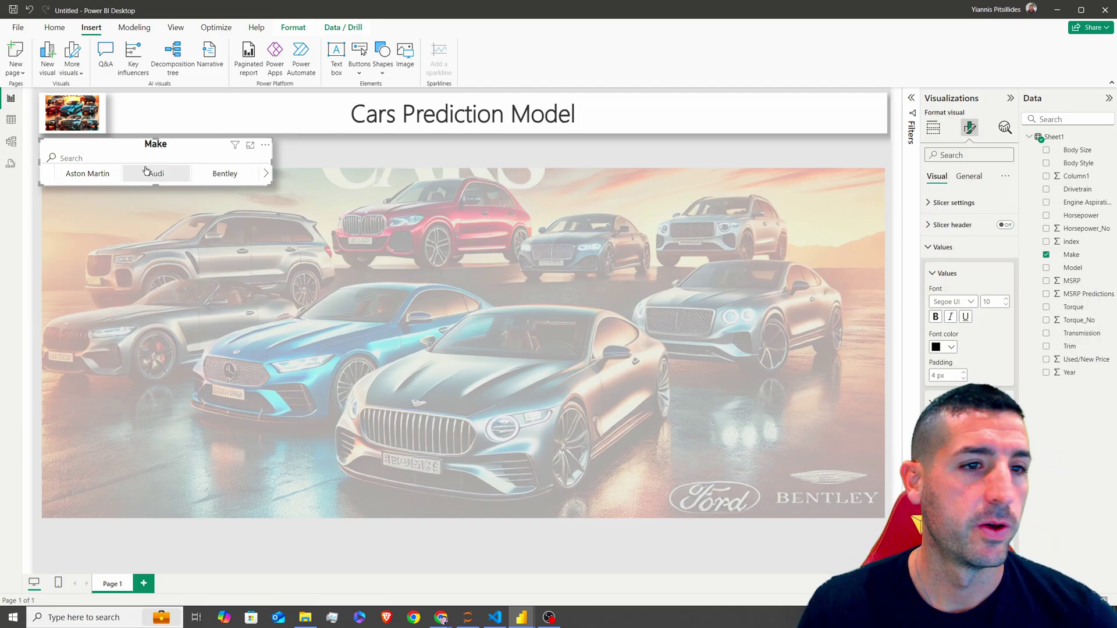
Set the Make slicer's height to 87 and its width to 362.
{"action": "left_click", "coordinate": [969, 175]}
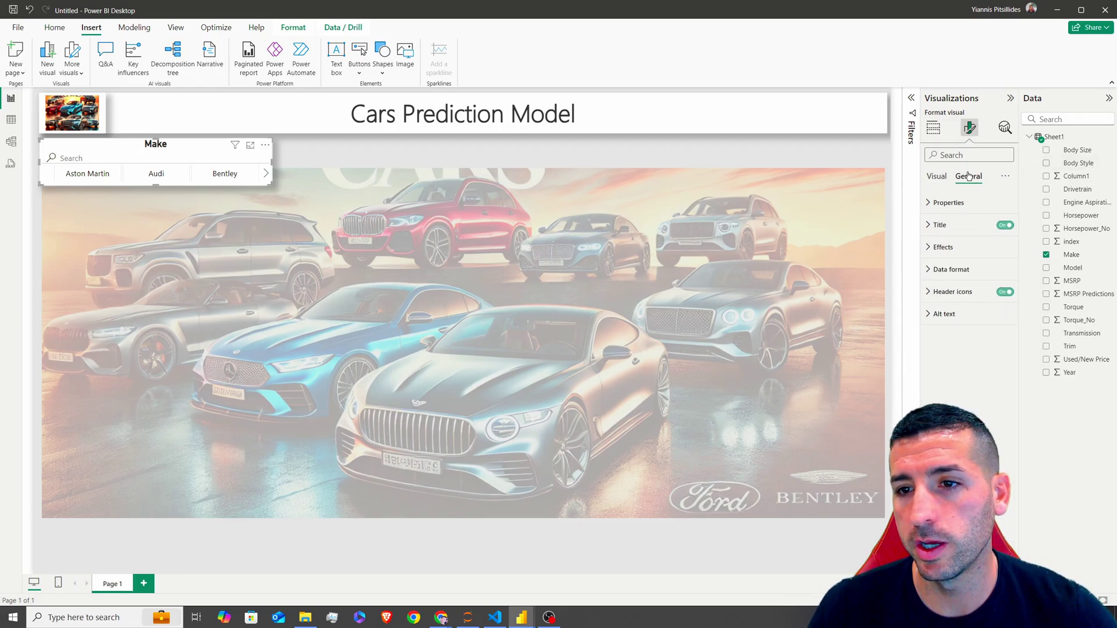
{"action": "left_click", "coordinate": [948, 202]}
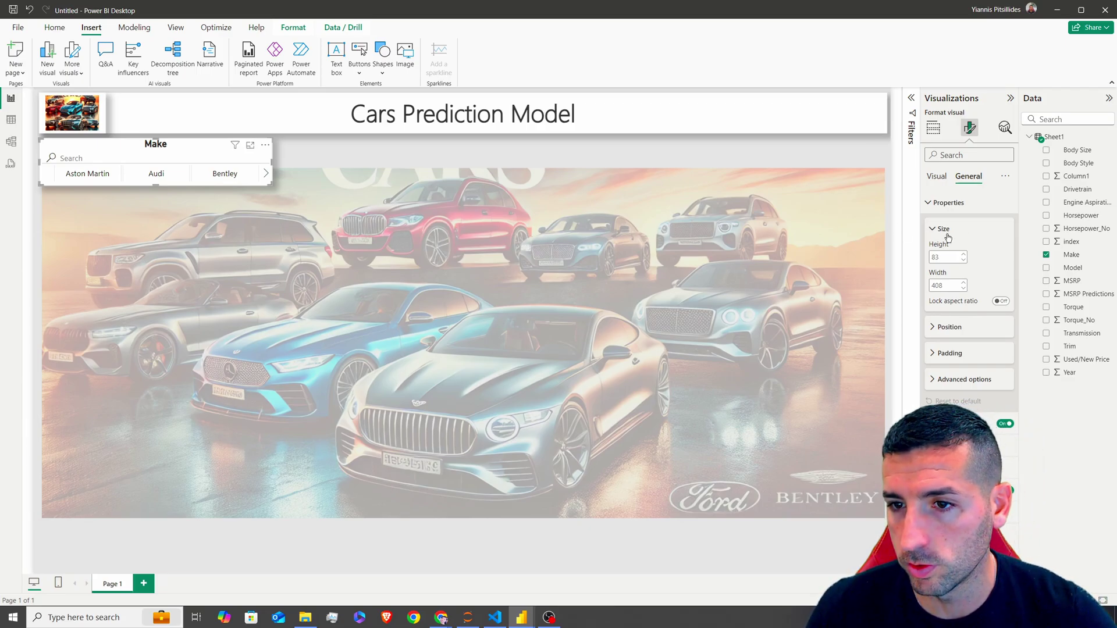
{"action": "type", "text": "87"}
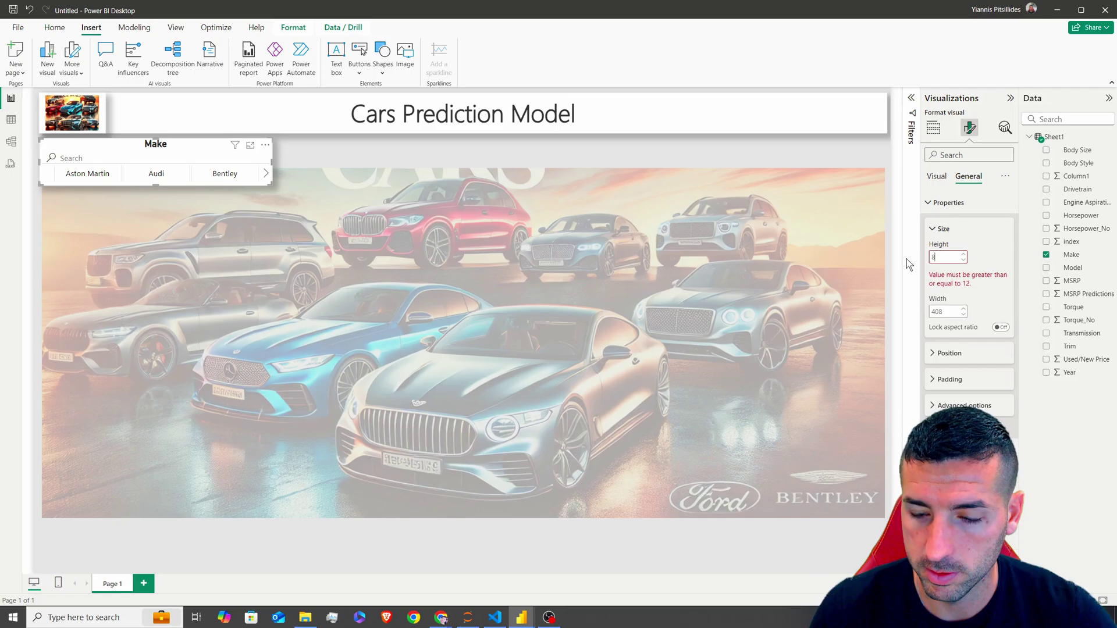
{"action": "double_click", "coordinate": [942, 285]}
{"action": "type", "text": "362"}
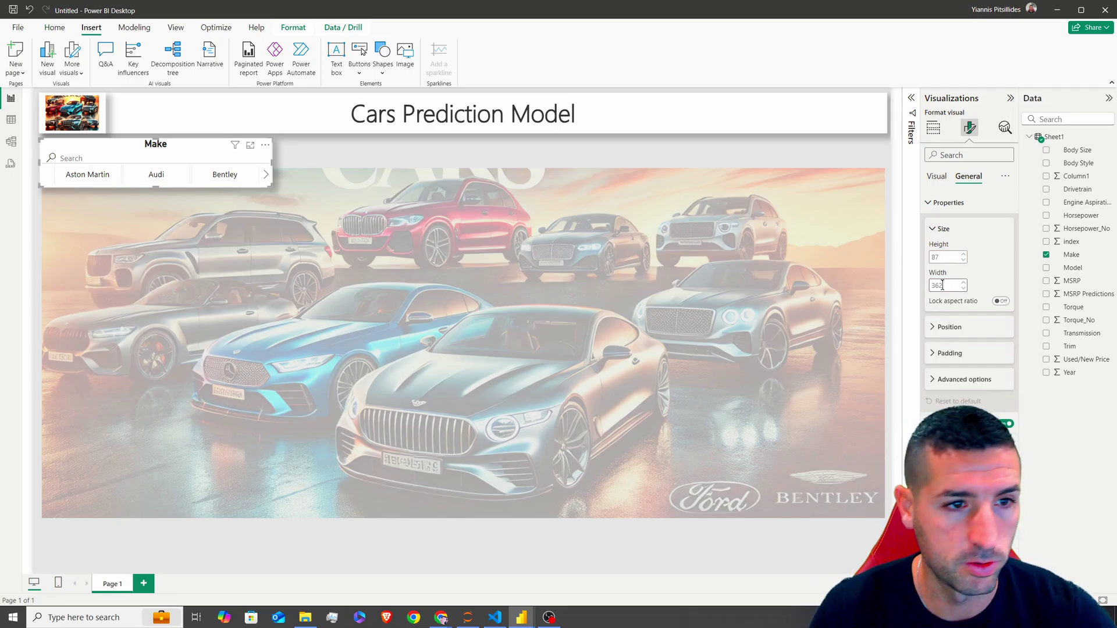
{"action": "key", "text": "Return"}
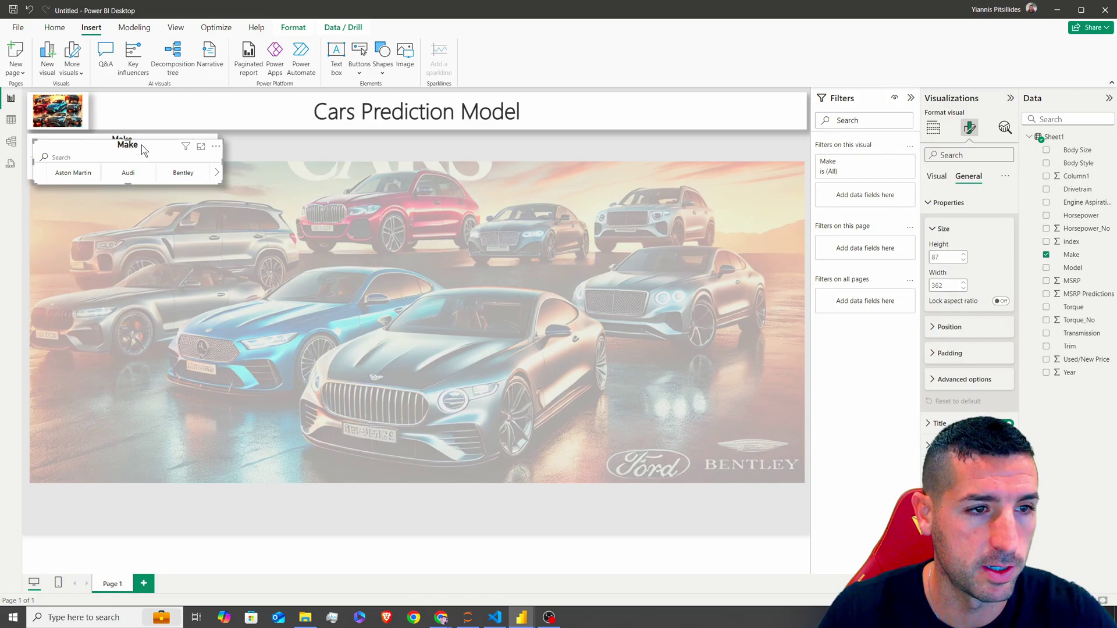
Duplicate the Make slicer three times and line up the copies beside it in one row under the banner.
{"action": "left_click_drag", "start_coordinate": [144, 150], "coordinate": [334, 147]}
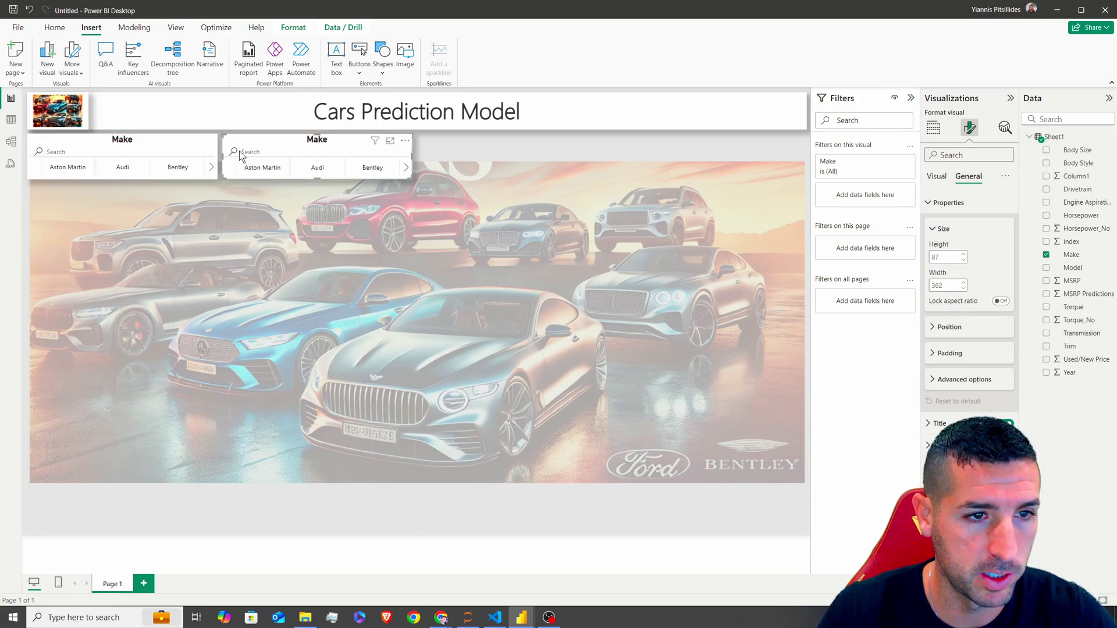
{"action": "left_click_drag", "start_coordinate": [240, 156], "coordinate": [434, 156]}
{"action": "left_click_drag", "start_coordinate": [177, 153], "coordinate": [723, 143]}
Set the width of all four slicers together to 365.
{"action": "key", "text": "ctrl+a"}
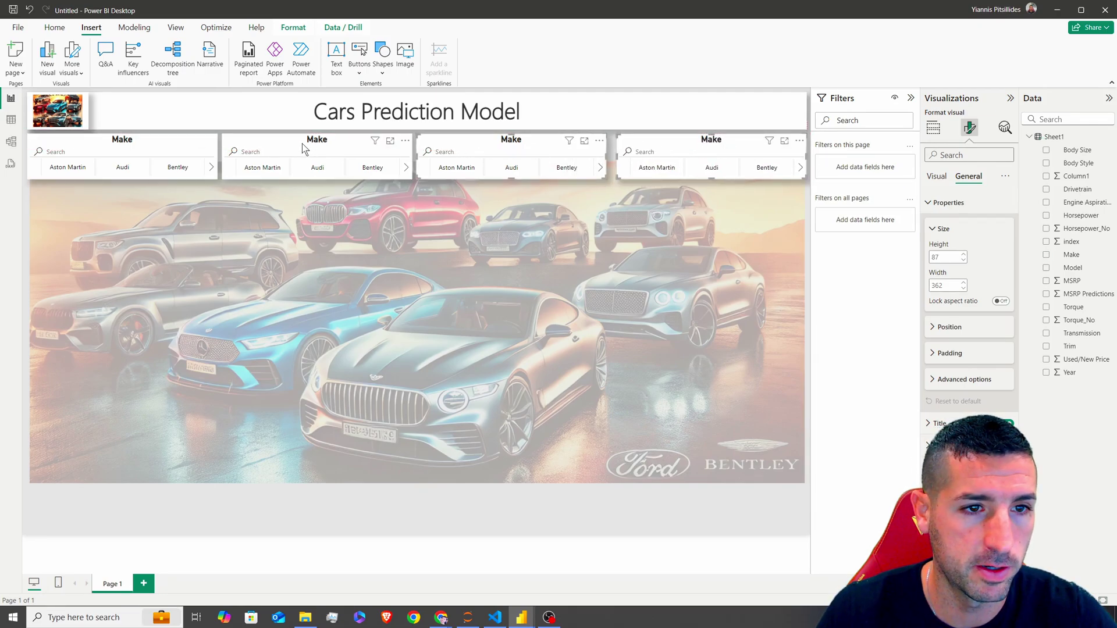
{"action": "left_click", "coordinate": [292, 28]}
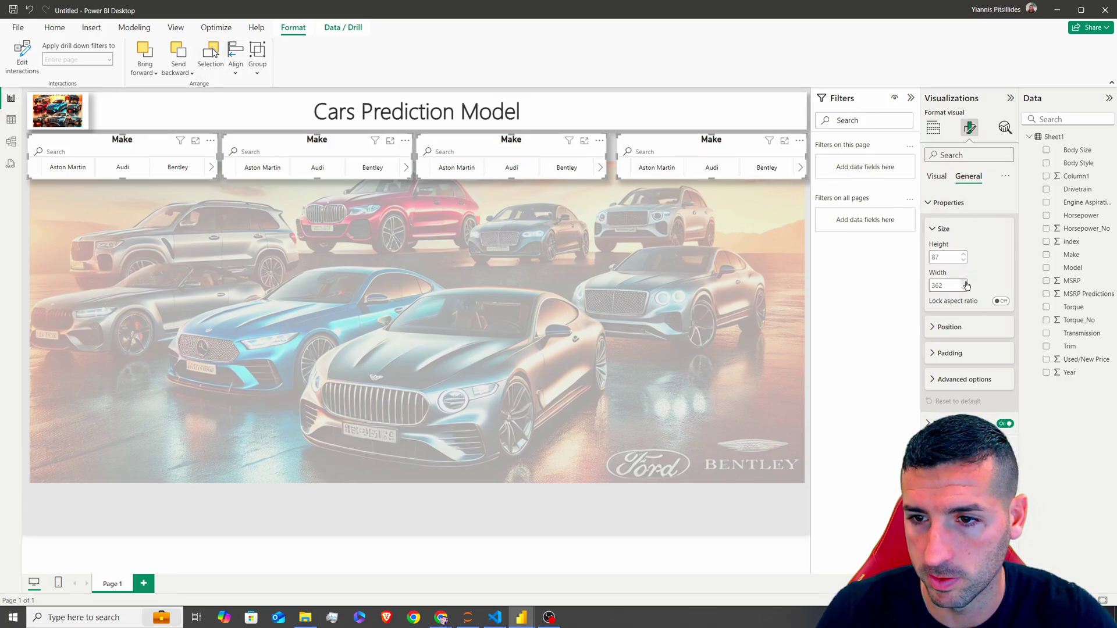
{"action": "left_click", "coordinate": [966, 282]}
Select all four slicers and distribute them horizontally so the gaps between them are equal.
{"action": "left_click", "coordinate": [668, 142]}
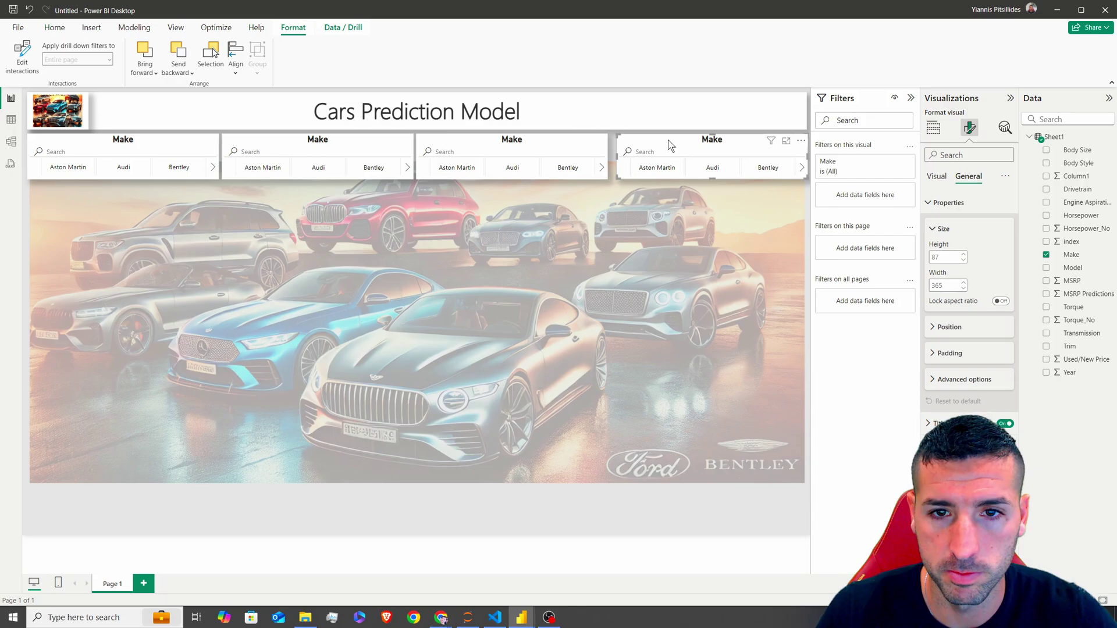
{"action": "left_click", "coordinate": [471, 140], "text": "ctrl"}
{"action": "left_click", "coordinate": [285, 145], "text": "ctrl"}
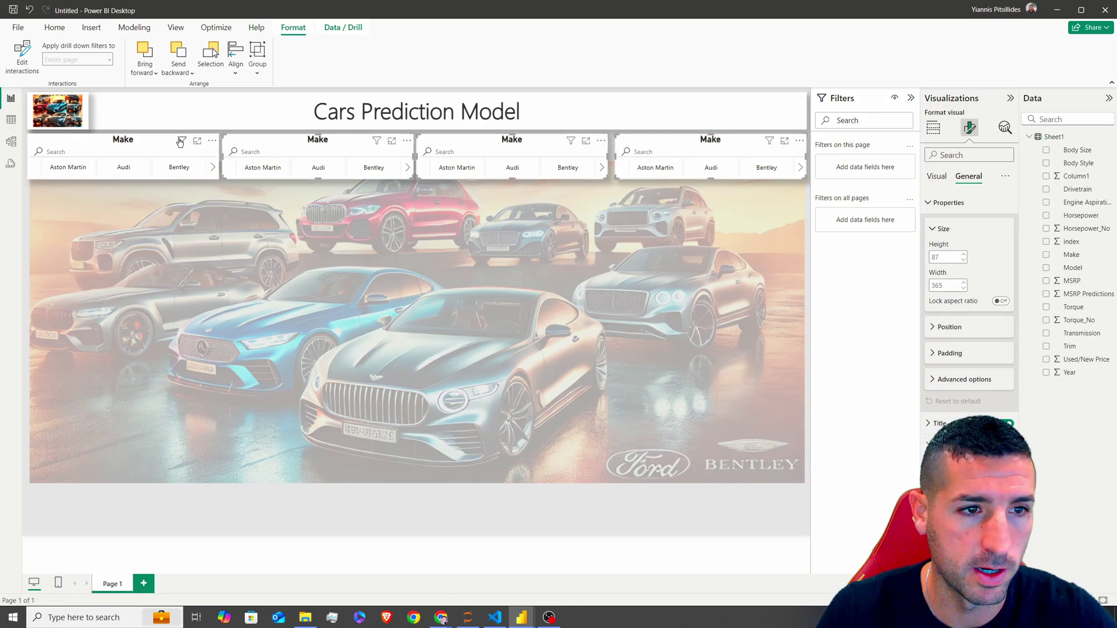
{"action": "left_click", "coordinate": [153, 145], "text": "ctrl"}
{"action": "left_click", "coordinate": [236, 58]}
{"action": "left_click", "coordinate": [259, 201]}
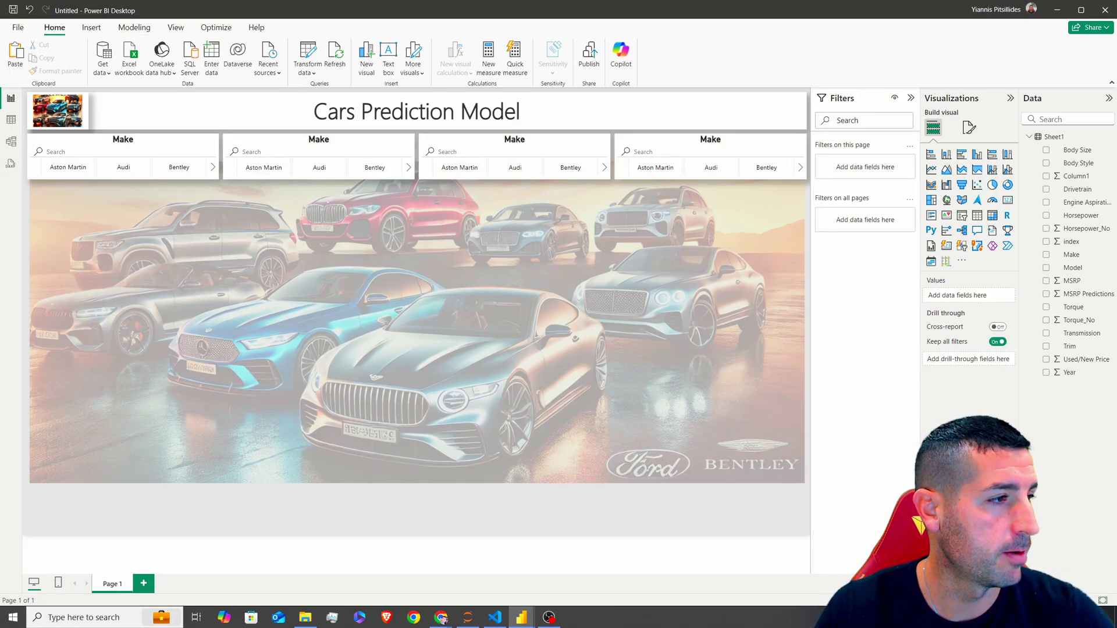
Change the title text of the second slicer in the row to Model.
{"action": "left_click", "coordinate": [305, 144]}
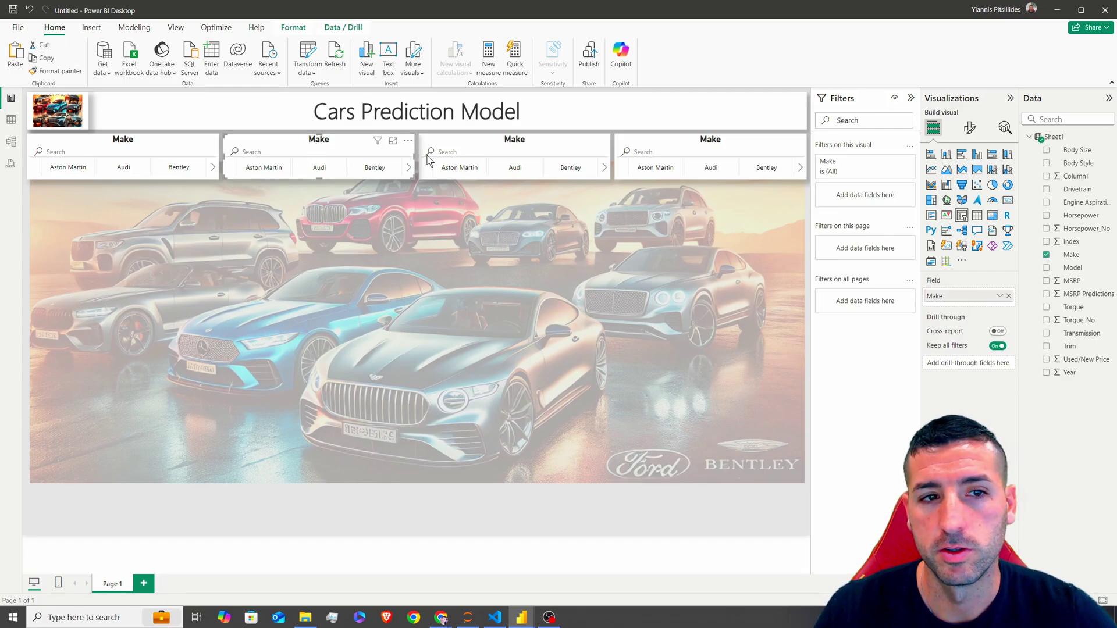
{"action": "left_click", "coordinate": [969, 127]}
{"action": "left_click", "coordinate": [968, 176]}
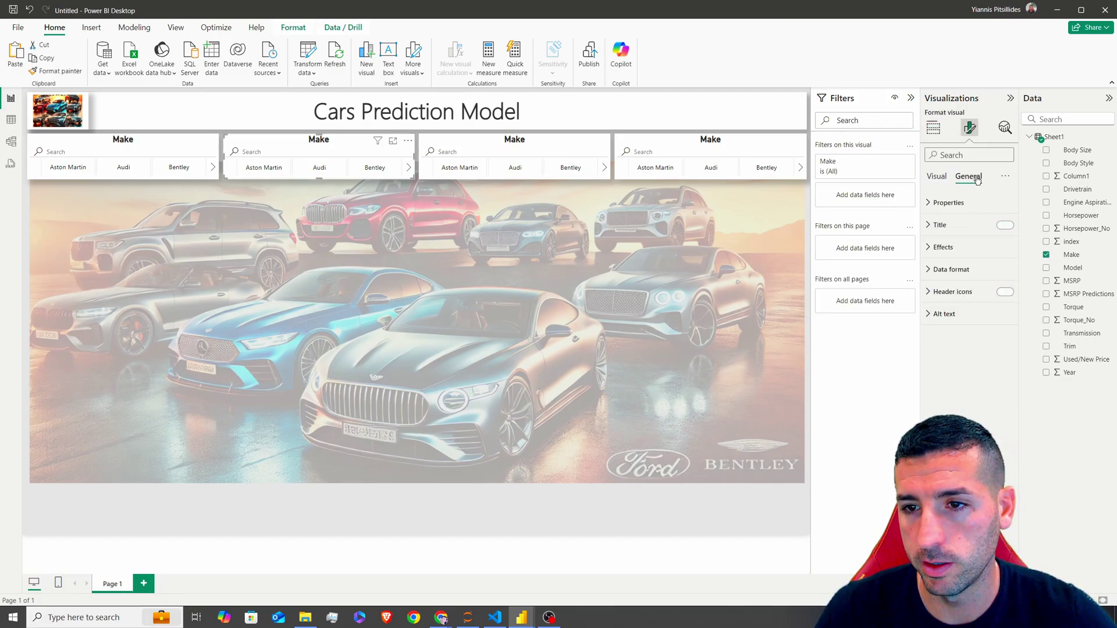
{"action": "left_click", "coordinate": [939, 225]}
{"action": "double_click", "coordinate": [963, 279]}
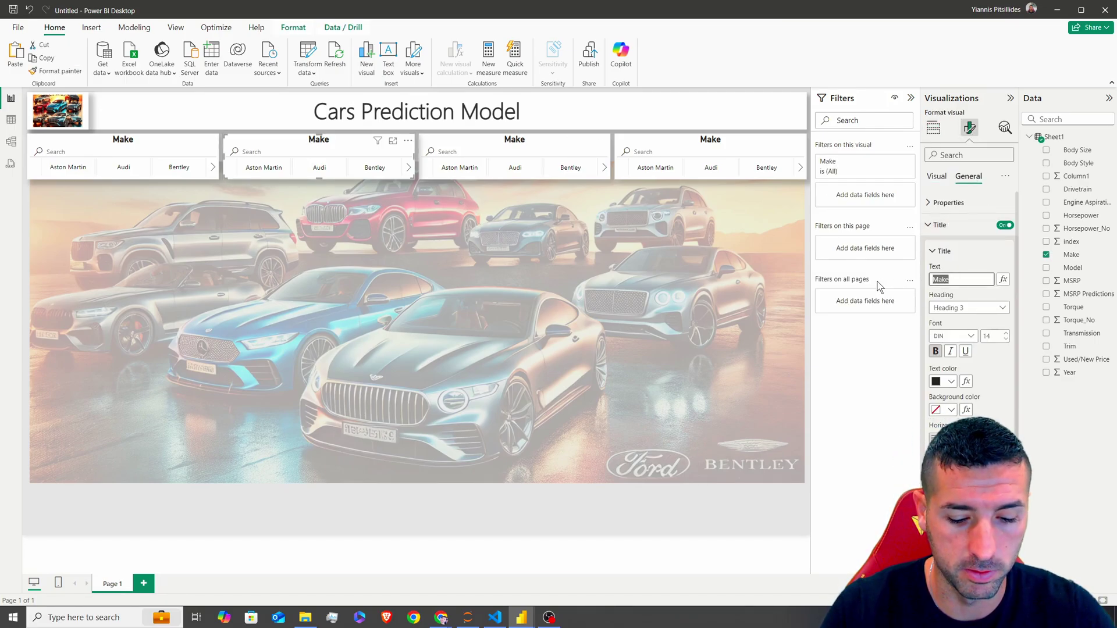
Replace the Make field of the second slicer with Model and turn off its search box.
{"action": "left_click", "coordinate": [933, 127]}
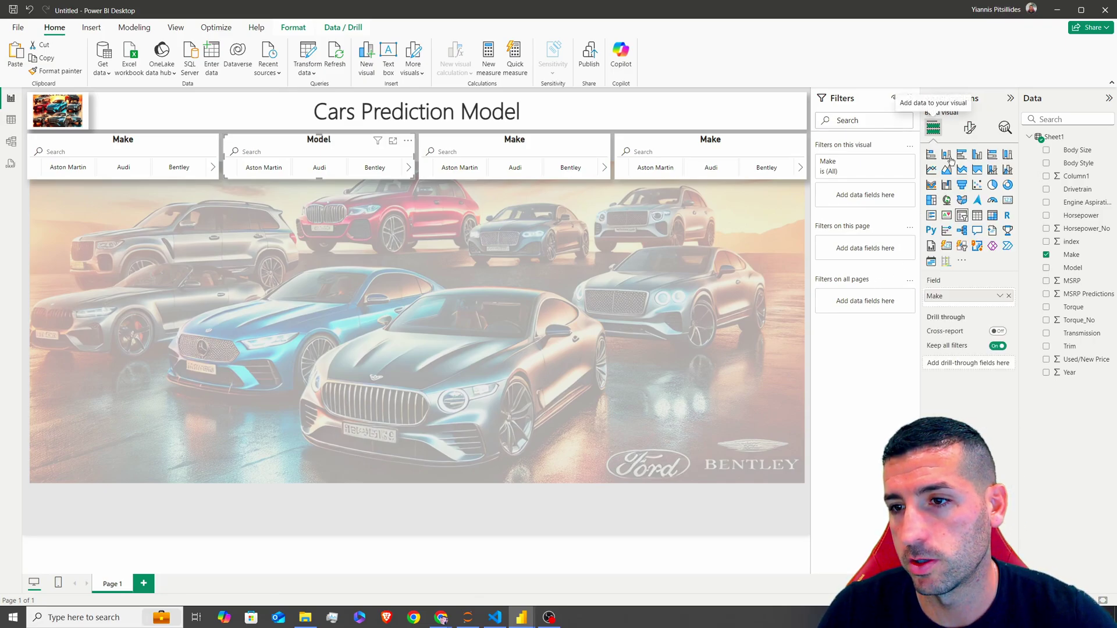
{"action": "left_click_drag", "start_coordinate": [1070, 268], "coordinate": [988, 300]}
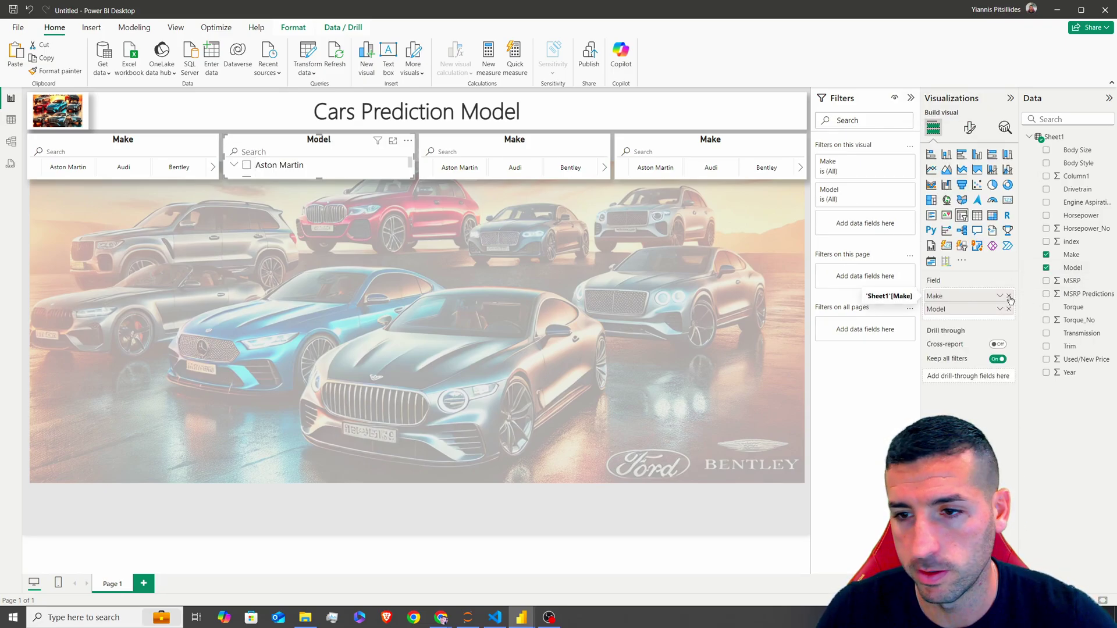
{"action": "left_click", "coordinate": [408, 140]}
{"action": "left_click", "coordinate": [446, 153]}
Set the style of the Model slicer to Dropdown.
{"action": "left_click", "coordinate": [969, 127]}
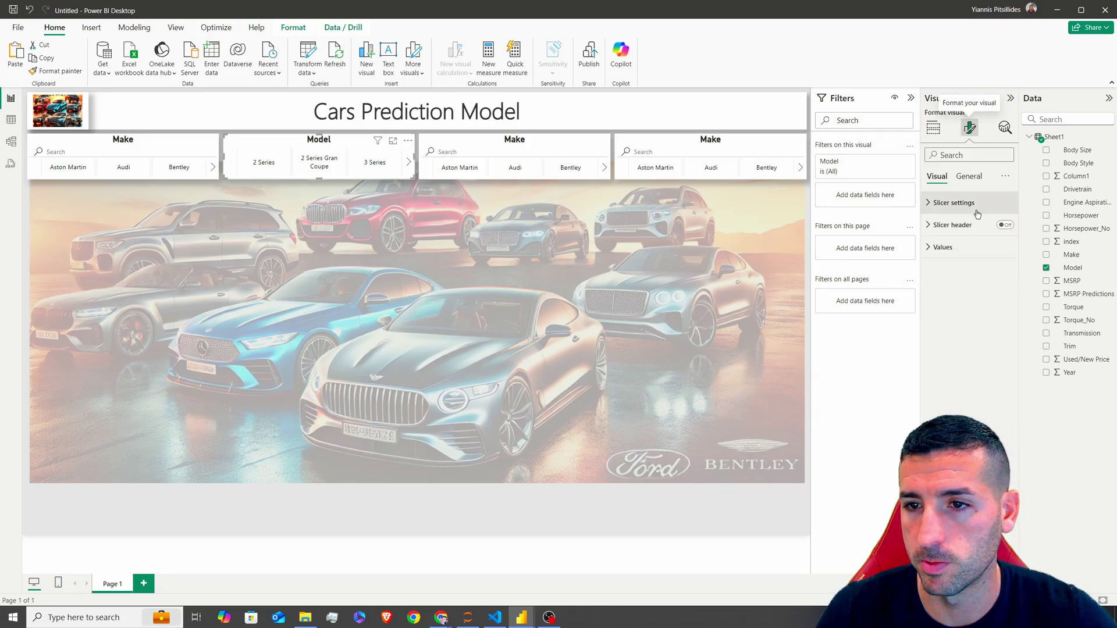
{"action": "left_click", "coordinate": [943, 203]}
{"action": "left_click", "coordinate": [968, 257]}
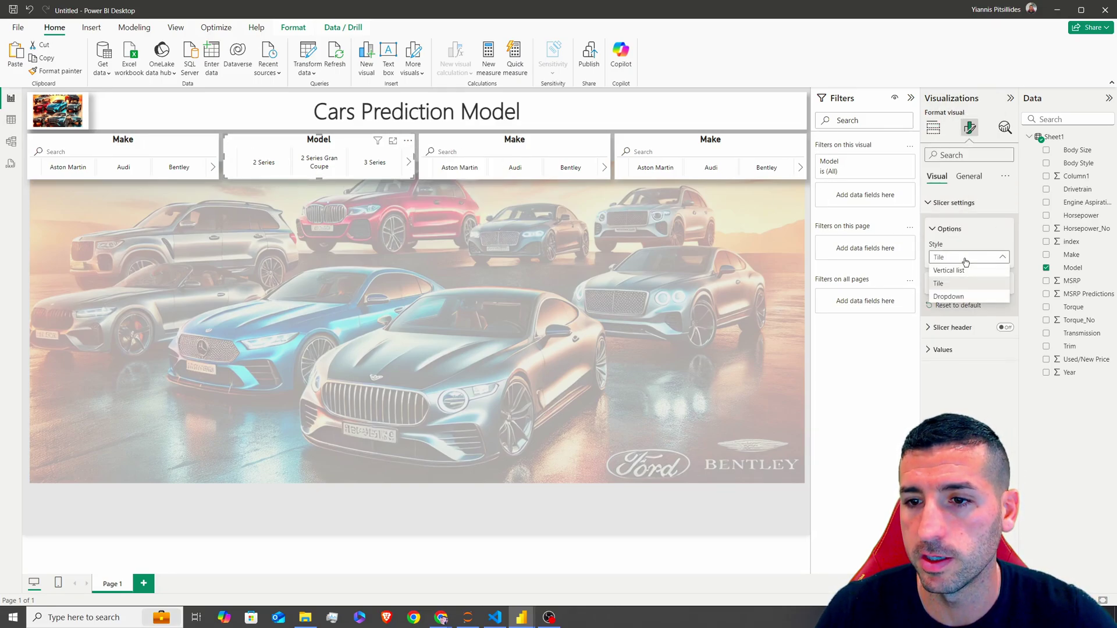
{"action": "left_click", "coordinate": [948, 297]}
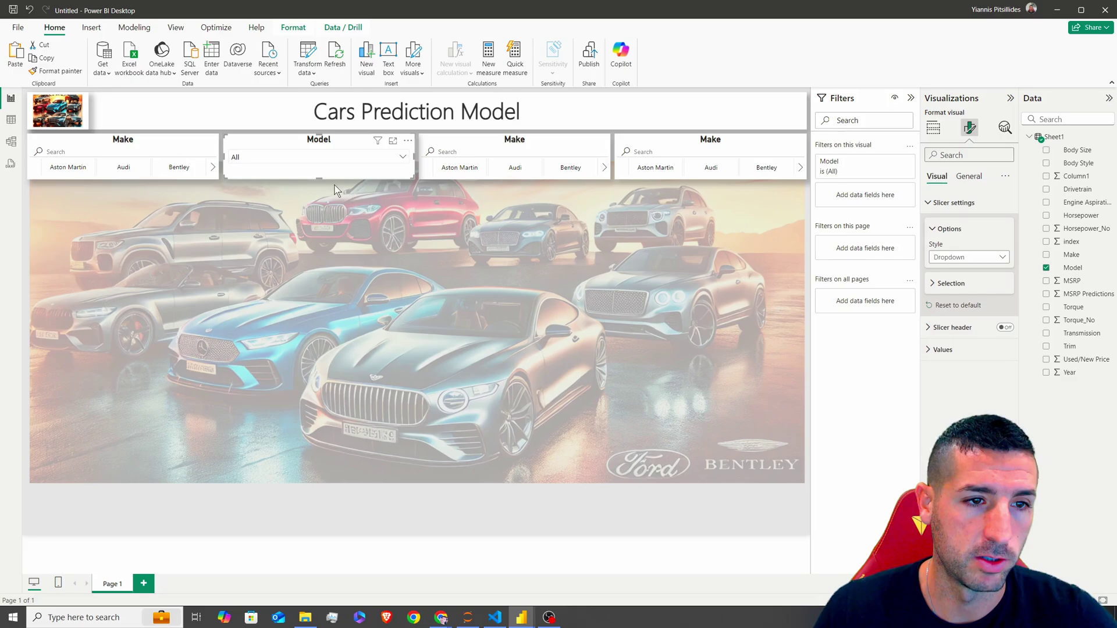
Enable search in the Model slicer's dropdown list, try it with the text "adv" and clear the entry.
{"action": "left_click", "coordinate": [362, 157]}
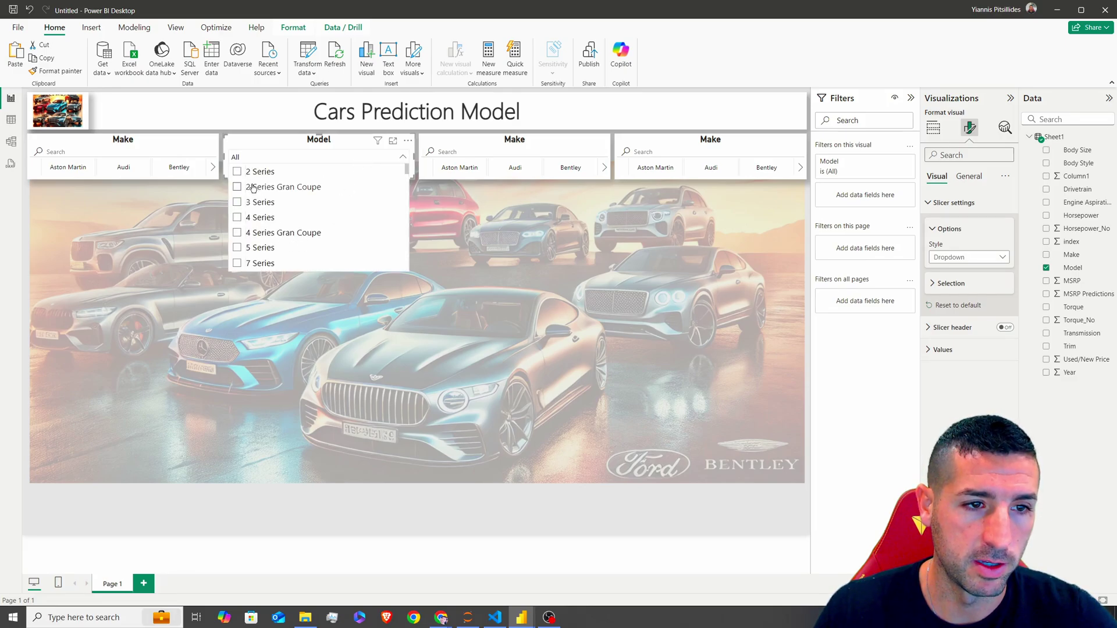
{"action": "left_click", "coordinate": [407, 140]}
{"action": "left_click", "coordinate": [396, 158]}
{"action": "left_click", "coordinate": [396, 159]}
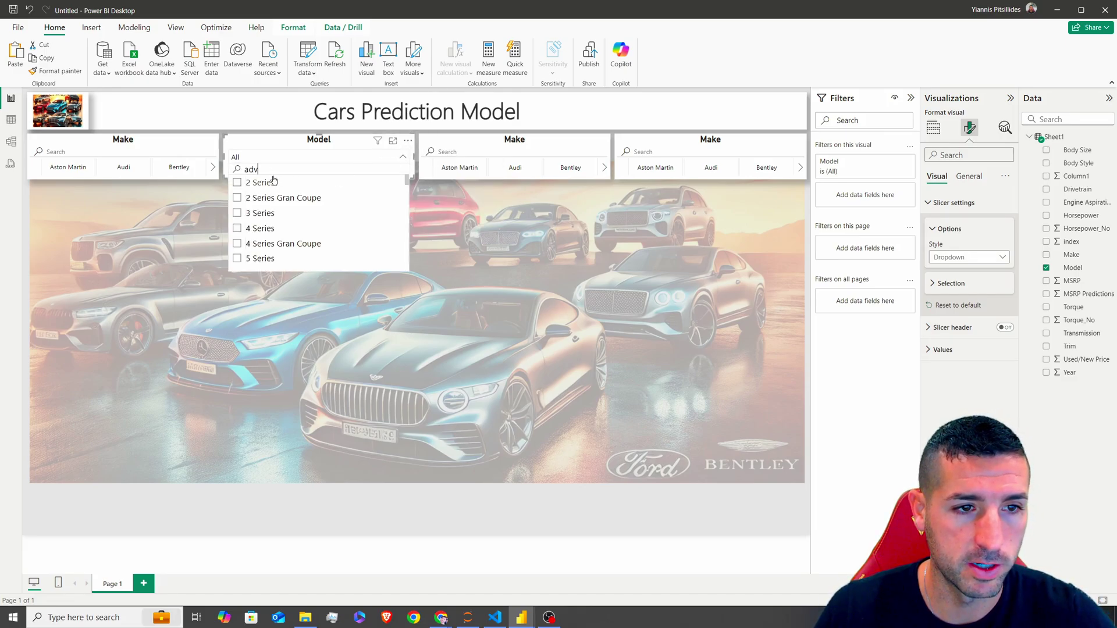
{"action": "type", "text": "adv"}
{"action": "key", "text": "BackSpace"}
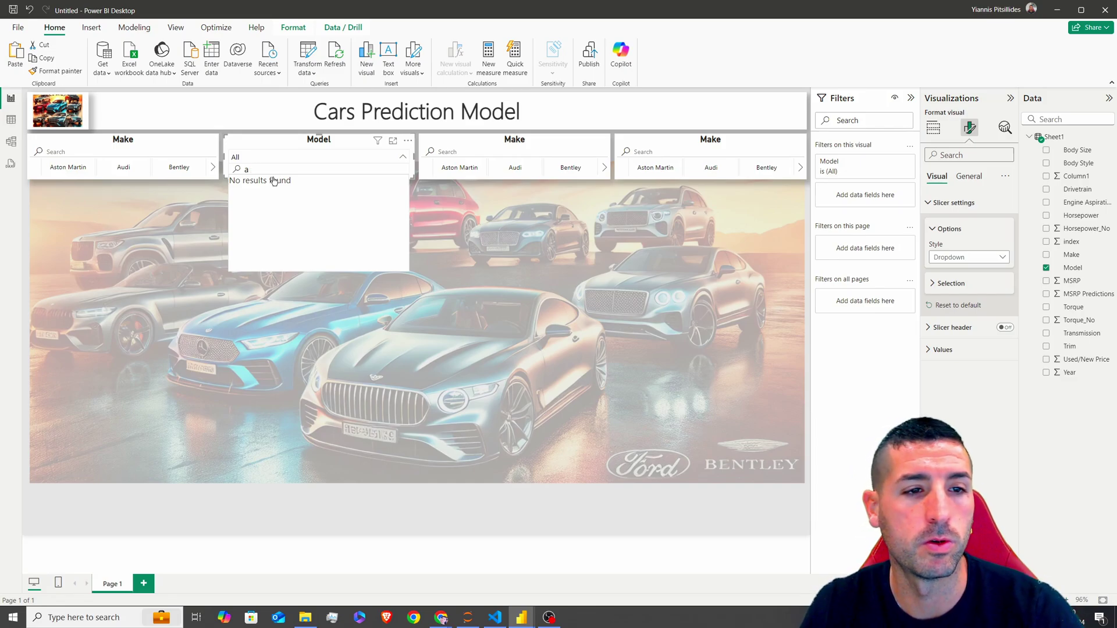
{"action": "key", "text": "BackSpace"}
Replace the Make field with Body Size in the third slicer and with Body Style in the fourth.
{"action": "left_click", "coordinate": [540, 139]}
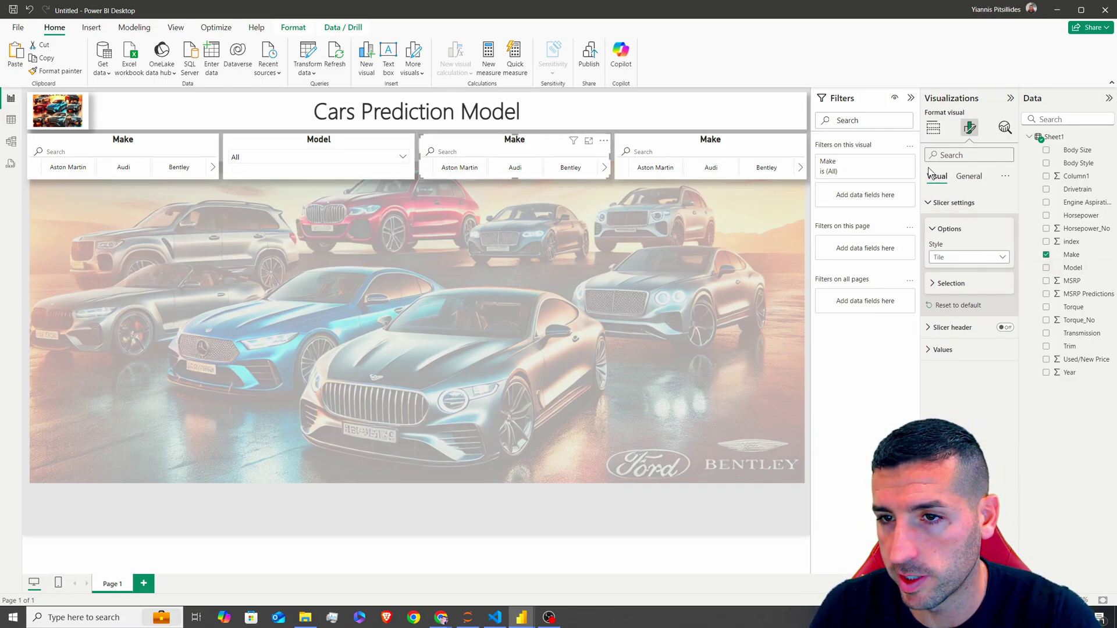
{"action": "left_click", "coordinate": [933, 127]}
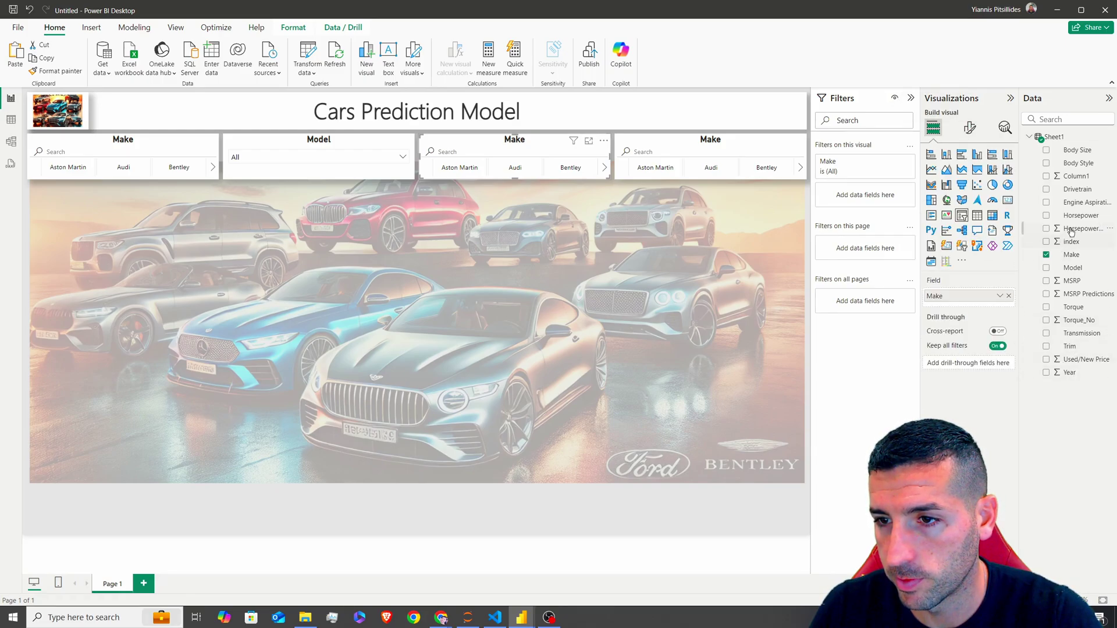
{"action": "left_click_drag", "start_coordinate": [1077, 150], "coordinate": [987, 296]}
{"action": "left_click", "coordinate": [710, 140]}
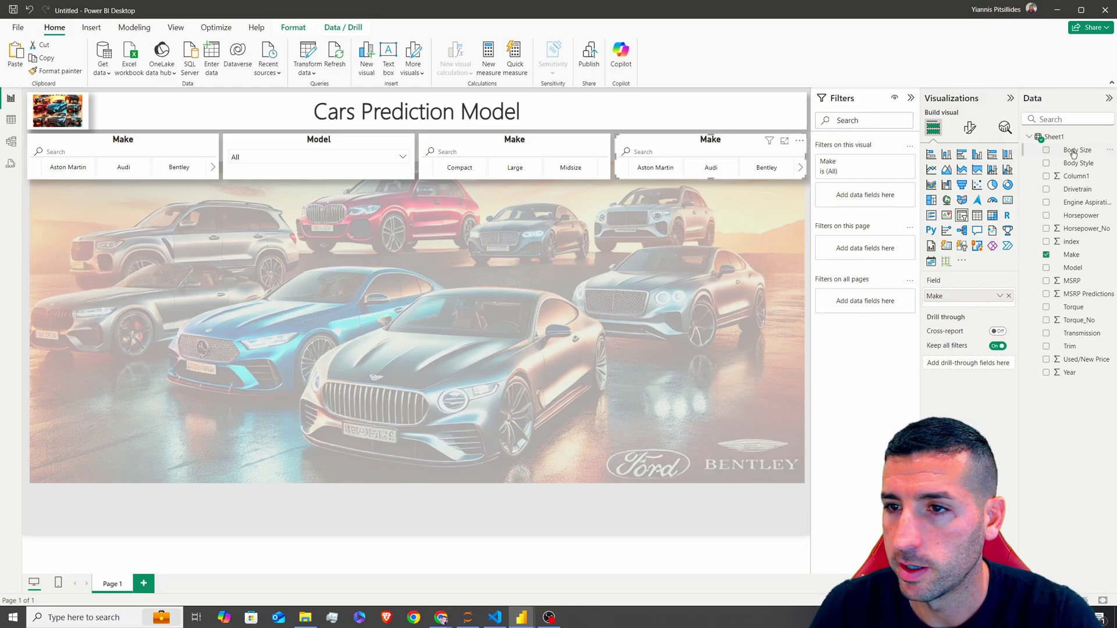
{"action": "left_click_drag", "start_coordinate": [1075, 166], "coordinate": [952, 301]}
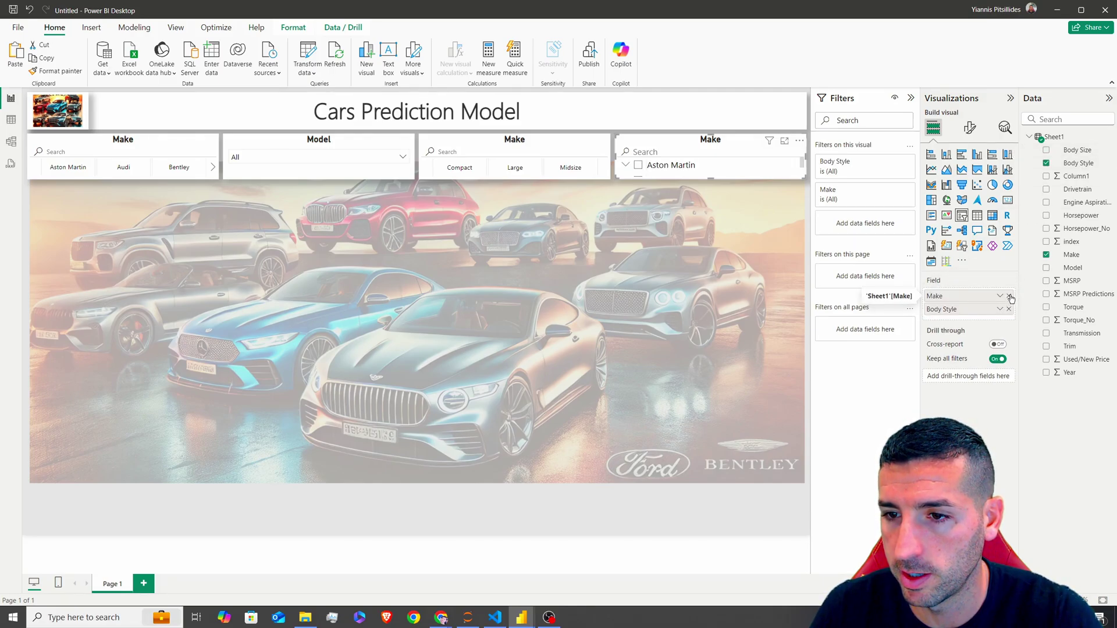
Change the title text of the fourth slicer to Body Style, copying the name from its field.
{"action": "double_click", "coordinate": [951, 298]}
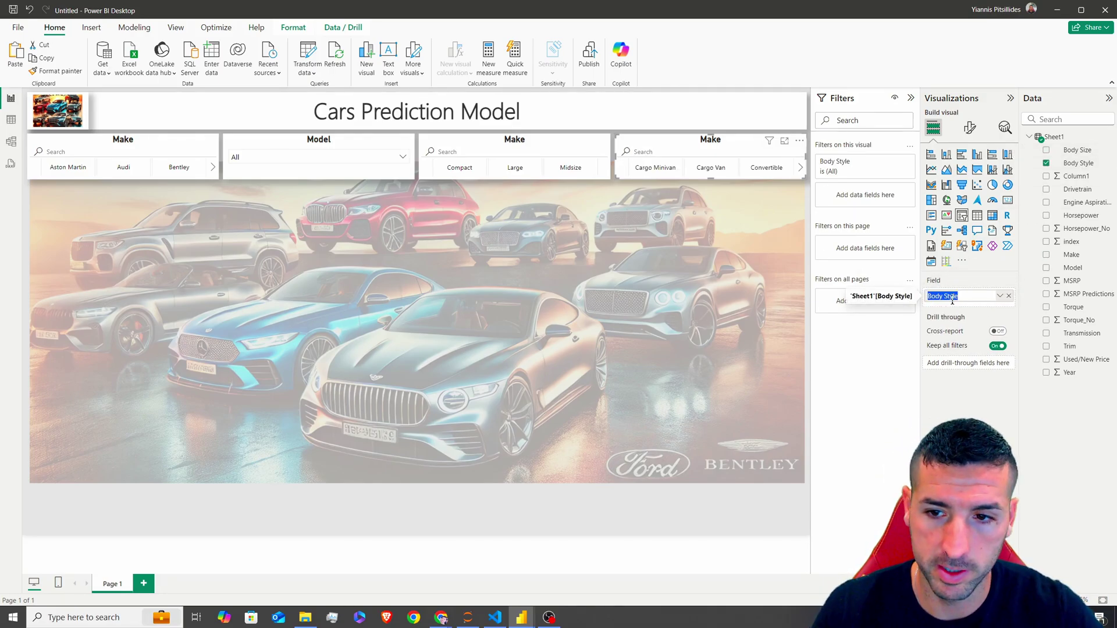
{"action": "left_click", "coordinate": [969, 128]}
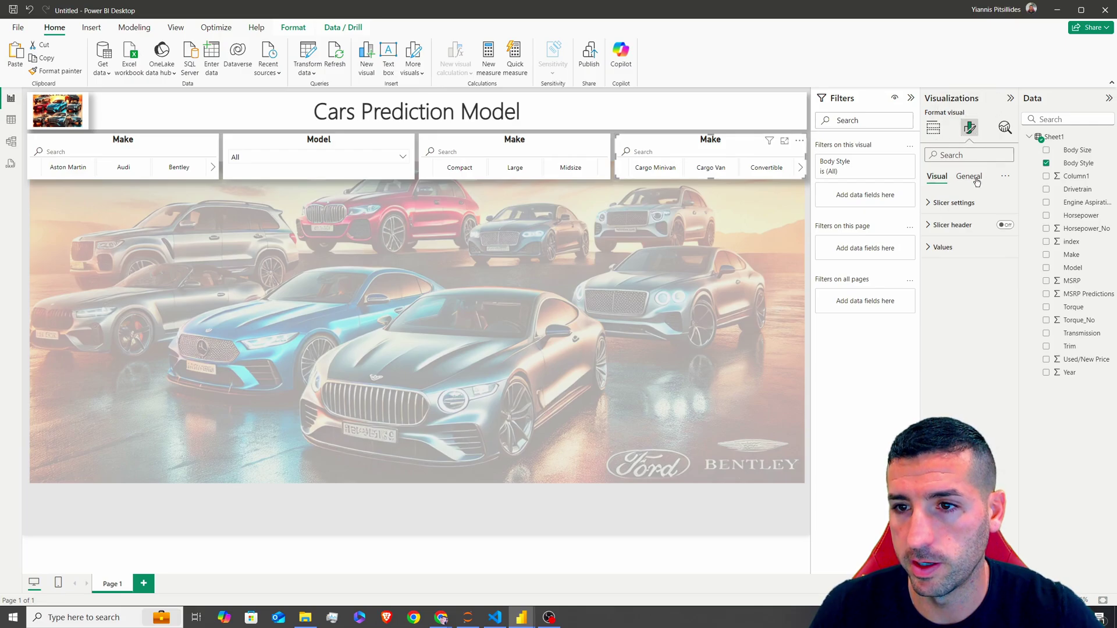
{"action": "left_click", "coordinate": [968, 176]}
{"action": "left_click", "coordinate": [939, 225]}
{"action": "double_click", "coordinate": [955, 278]}
{"action": "key", "text": "BackSpace"}
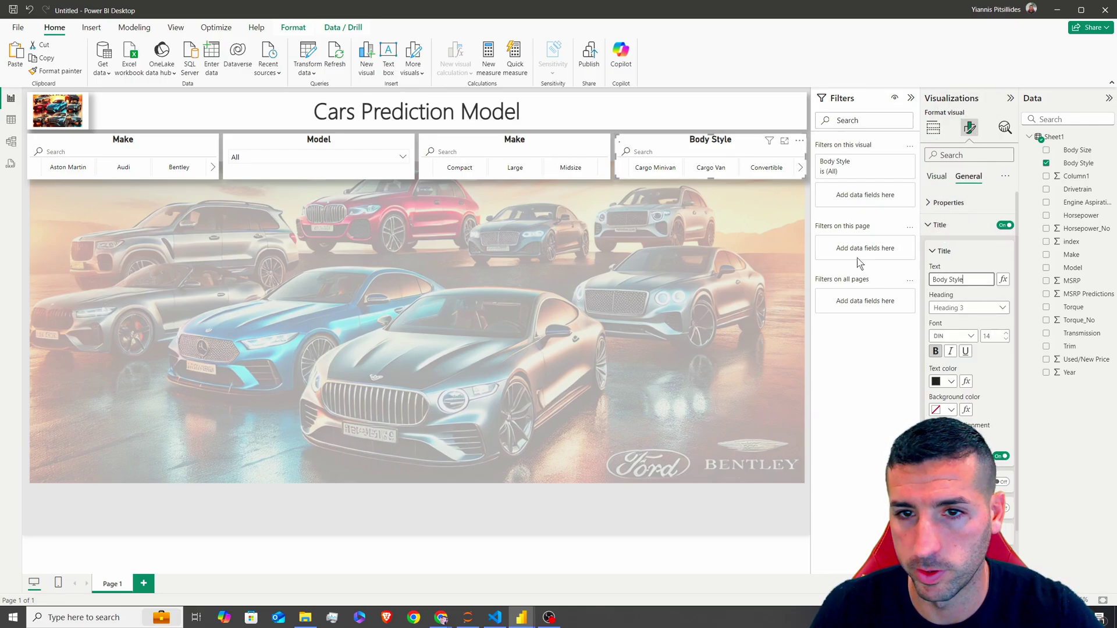
Change the title text of the third slicer to Body Size, copying the name from the data field.
{"action": "left_click", "coordinate": [490, 142]}
{"action": "left_click", "coordinate": [1076, 151]}
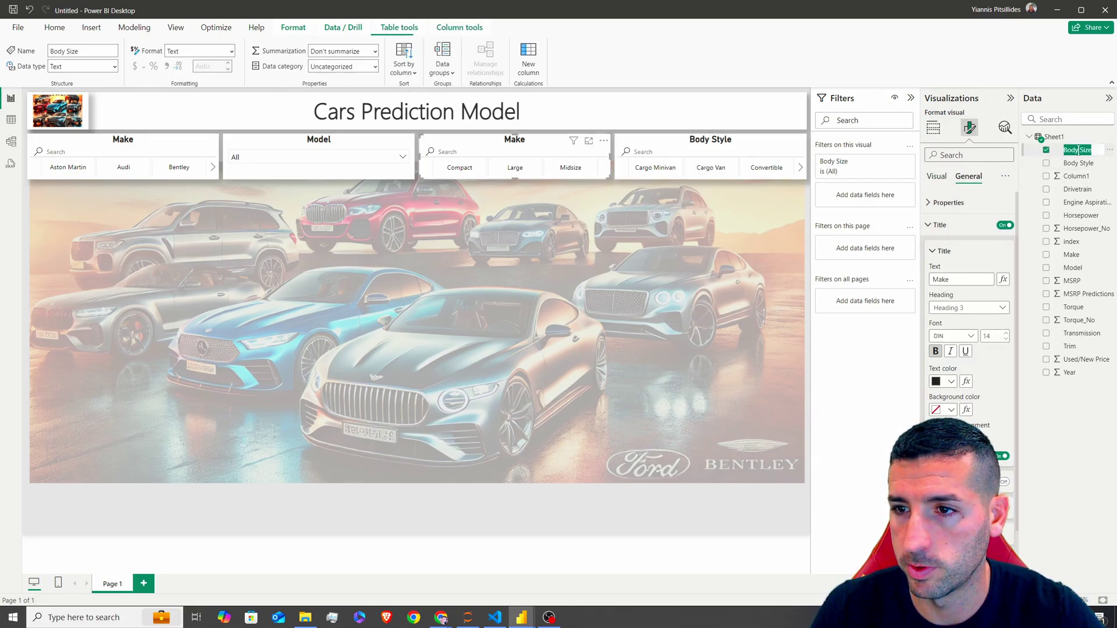
{"action": "double_click", "coordinate": [942, 279]}
{"action": "key", "text": "BackSpace"}
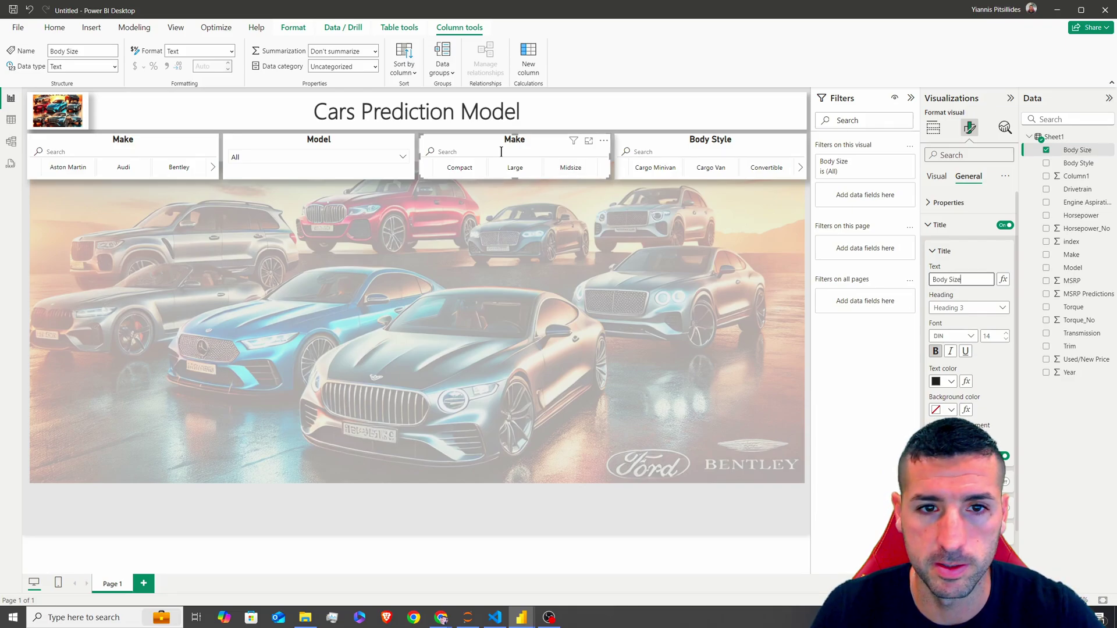
{"action": "left_click", "coordinate": [715, 554]}
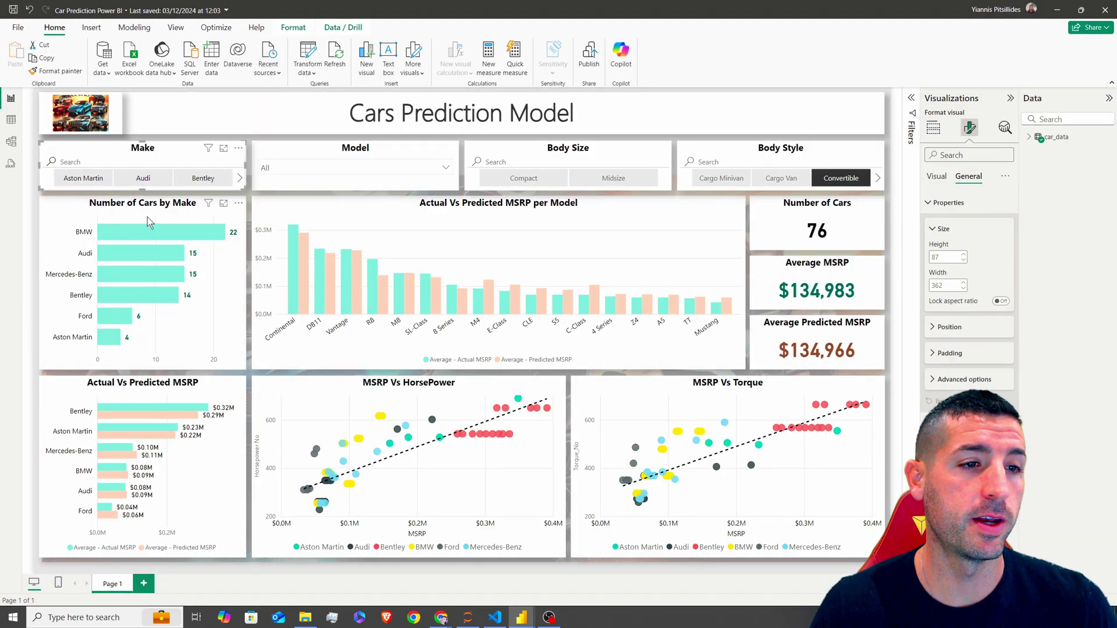
Duplicate the Make slicer, place the copy directly below the original and stretch it to a chart-sized height.
{"action": "left_click", "coordinate": [147, 218]}
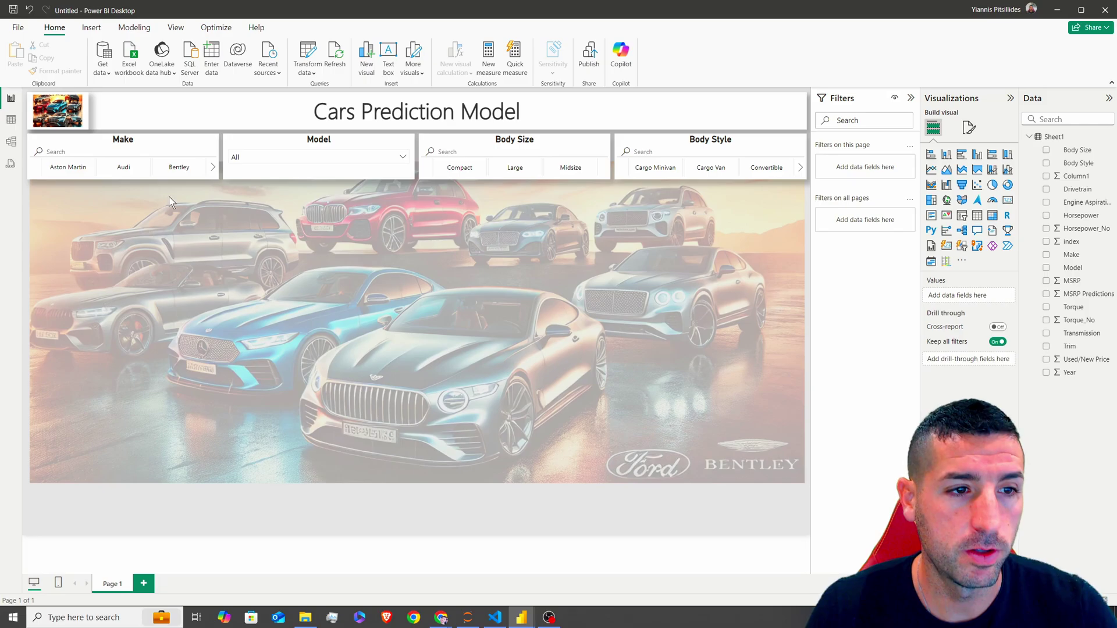
{"action": "left_click", "coordinate": [127, 145]}
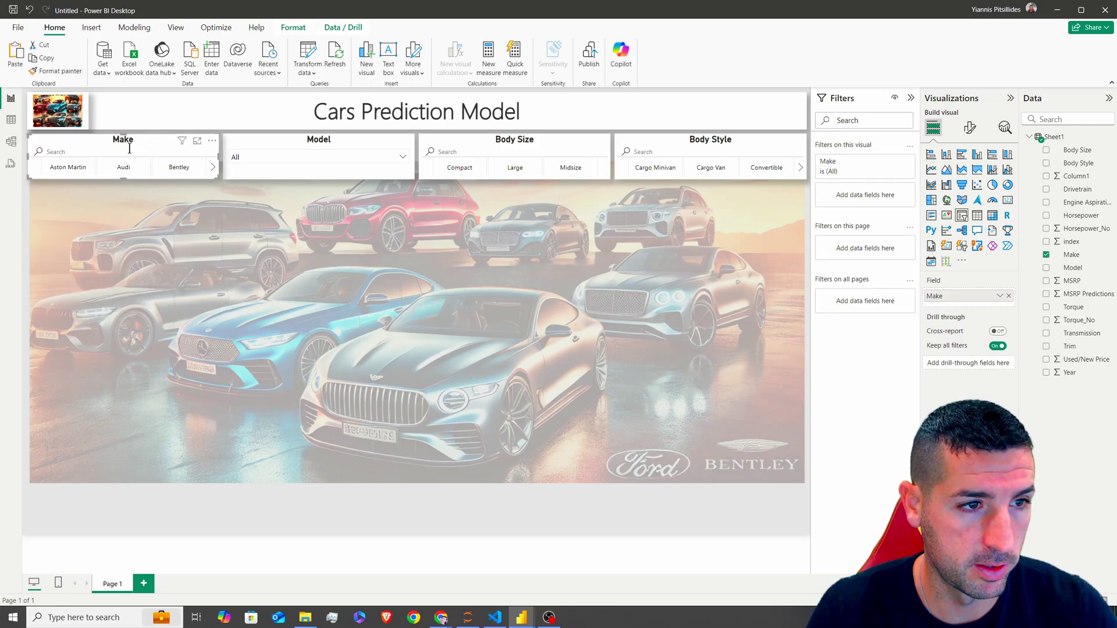
{"action": "key", "text": "ctrl+c"}
{"action": "key", "text": "ctrl+v"}
{"action": "left_click_drag", "start_coordinate": [128, 145], "coordinate": [107, 367]}
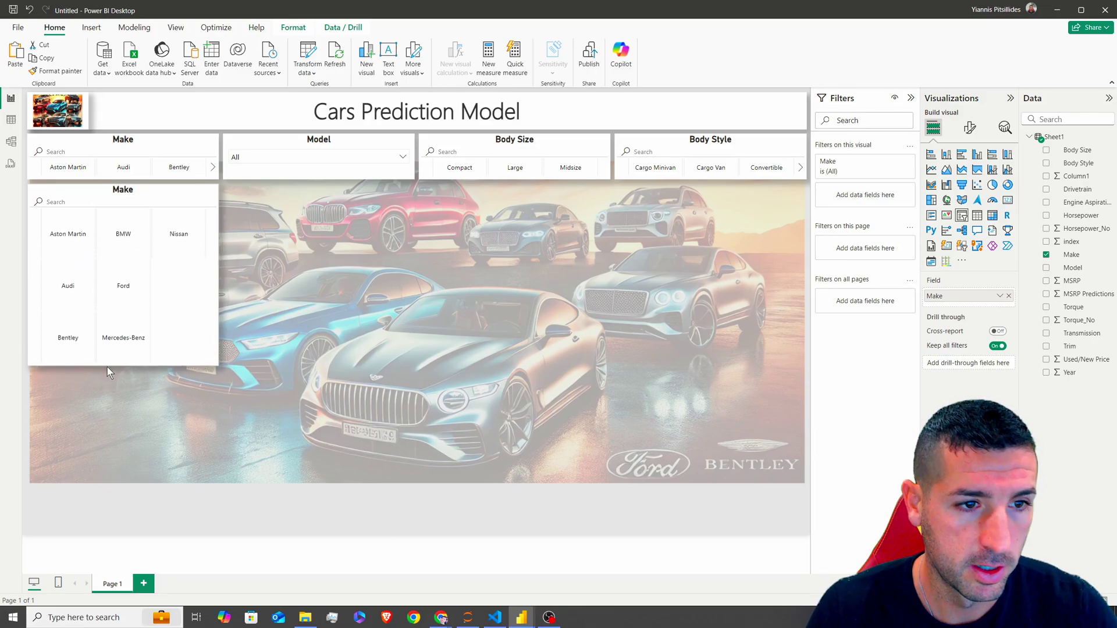
Convert the enlarged Make copy to a clustered bar chart with the count of index on the X-axis.
{"action": "left_click", "coordinate": [962, 154]}
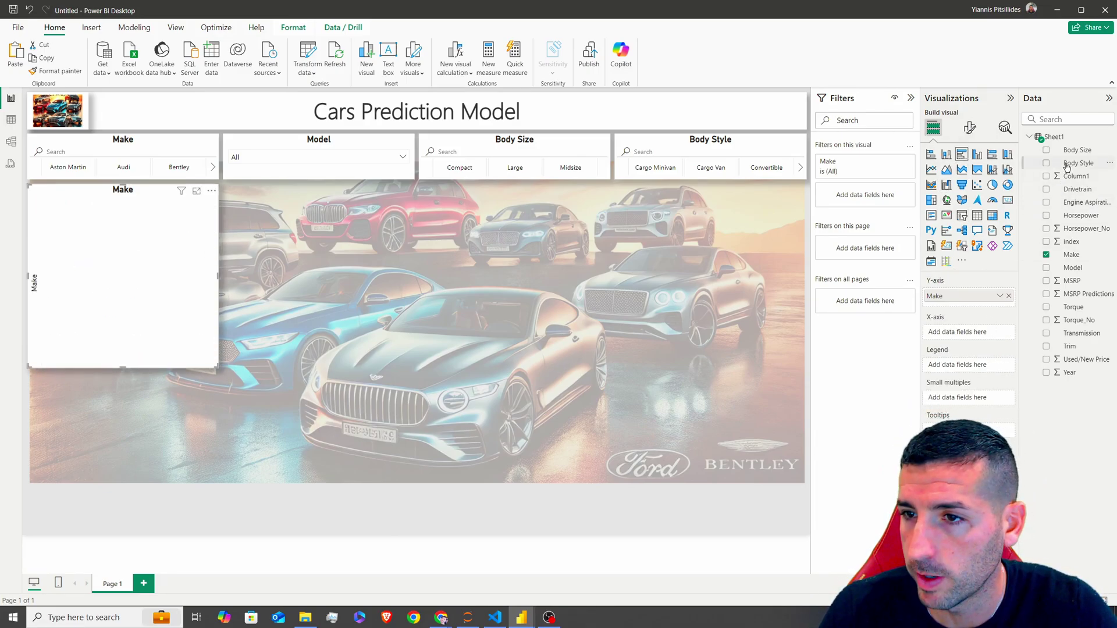
{"action": "left_click_drag", "start_coordinate": [1071, 241], "coordinate": [982, 334]}
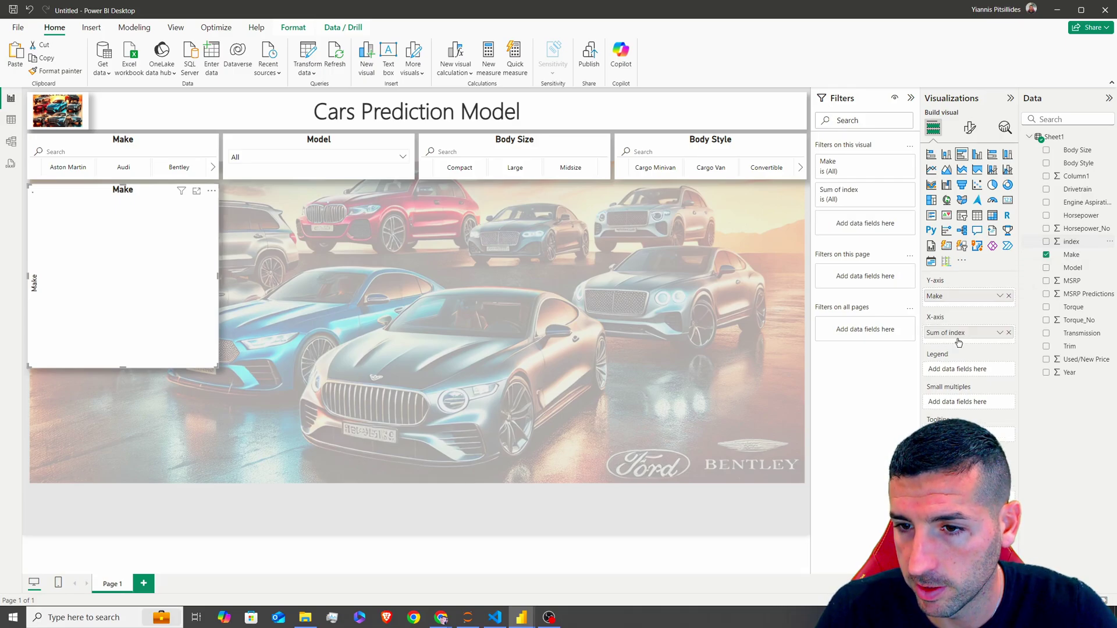
{"action": "left_click", "coordinate": [999, 332]}
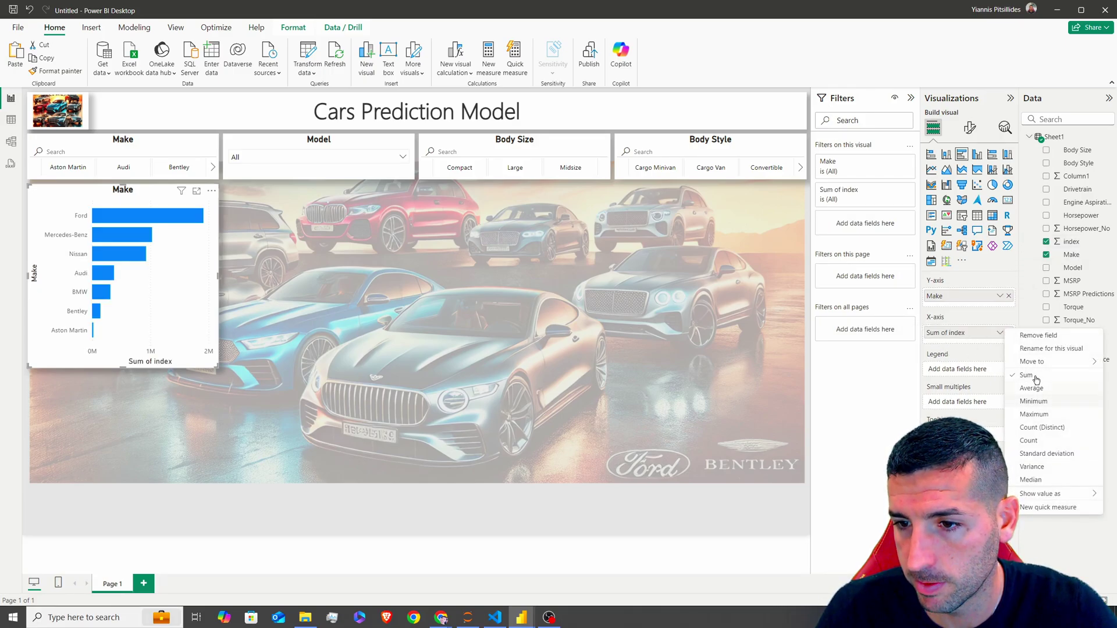
{"action": "left_click", "coordinate": [1028, 440]}
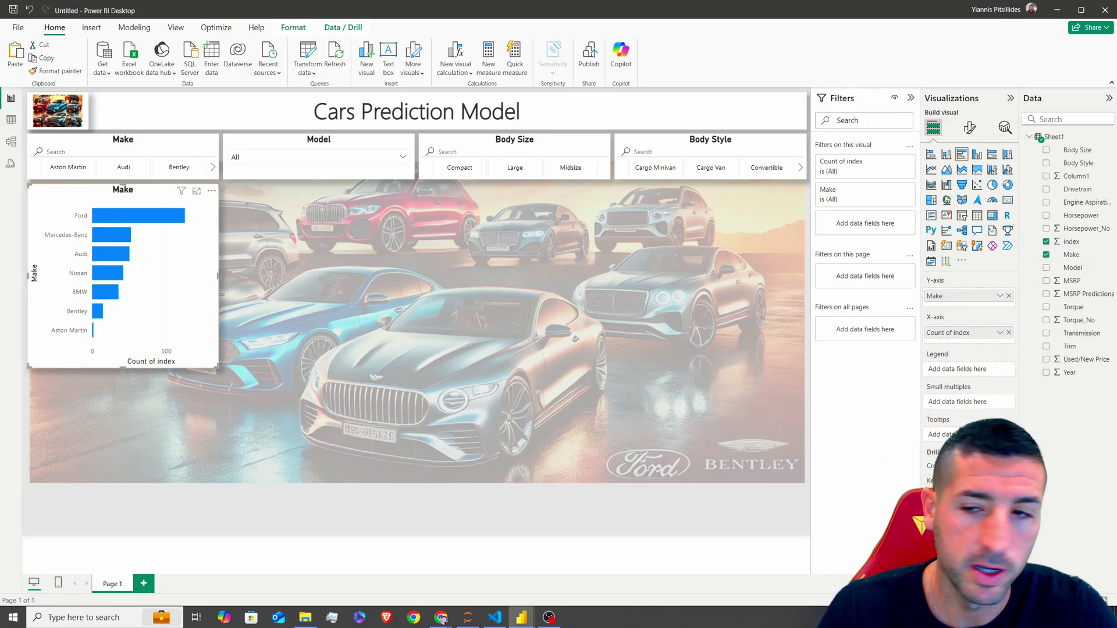
Colour all bars of the Make chart in the light blue theme shade.
{"action": "left_click", "coordinate": [969, 127]}
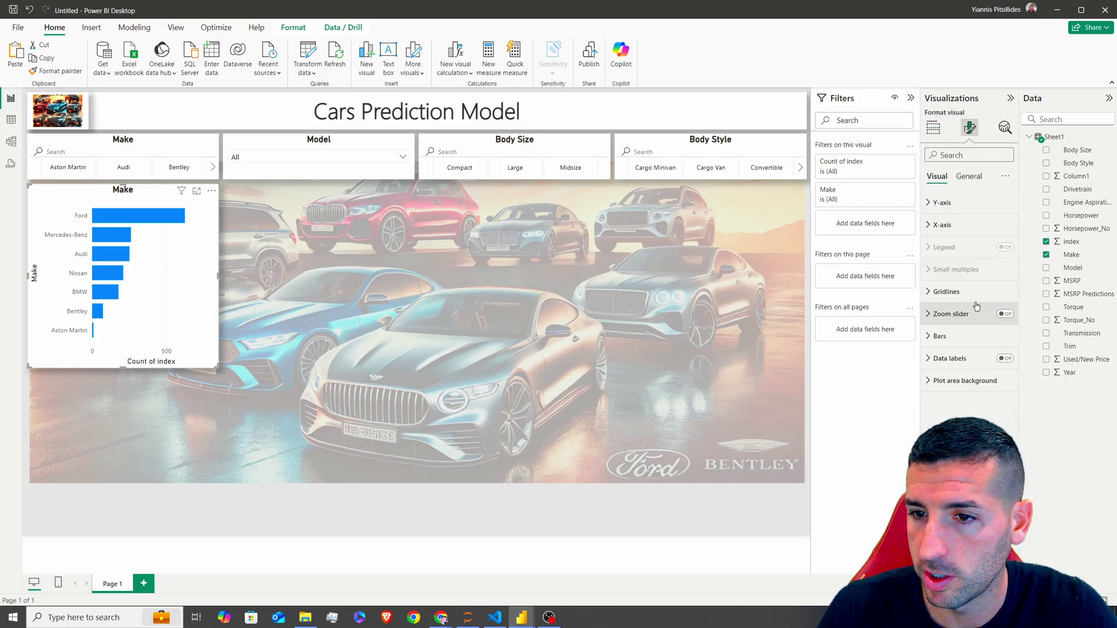
{"action": "left_click", "coordinate": [949, 337]}
{"action": "left_click", "coordinate": [954, 443]}
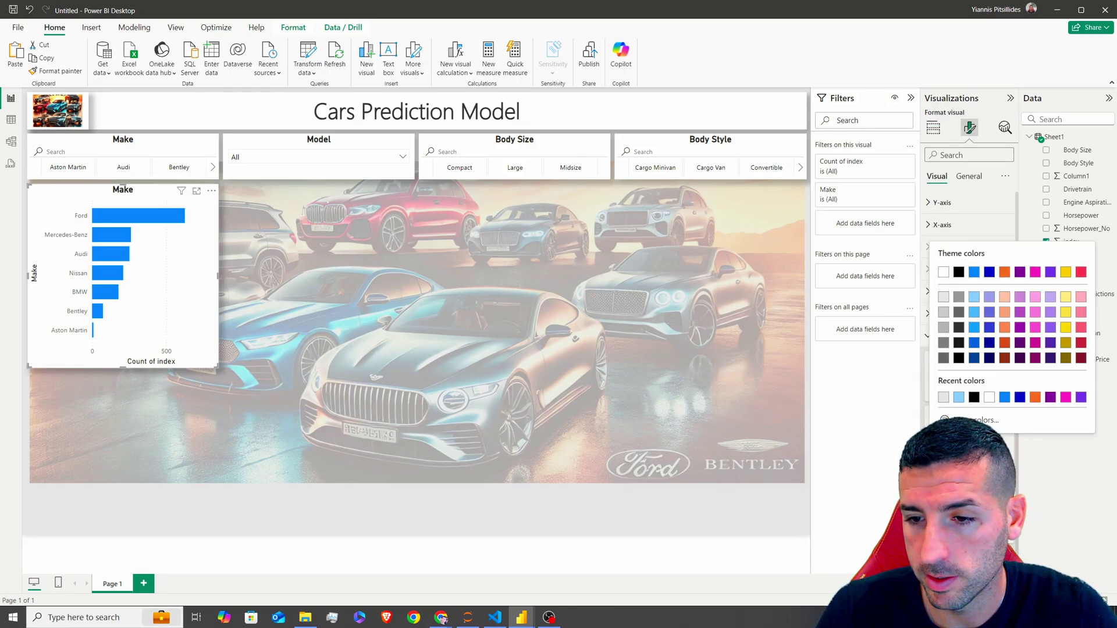
{"action": "left_click", "coordinate": [974, 297]}
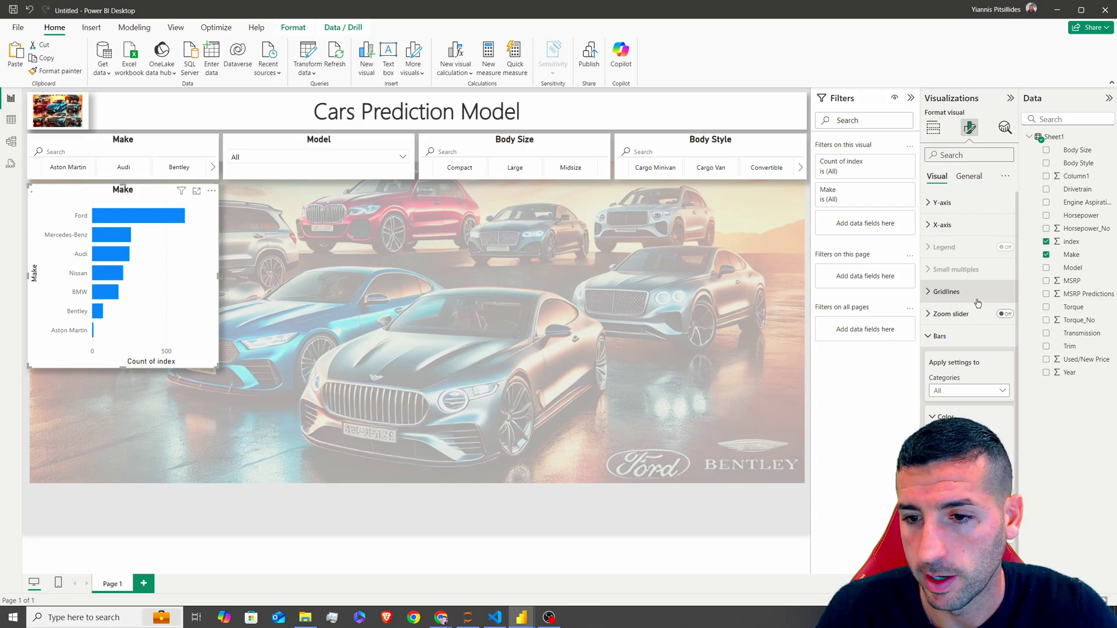
{"action": "left_click", "coordinate": [948, 337]}
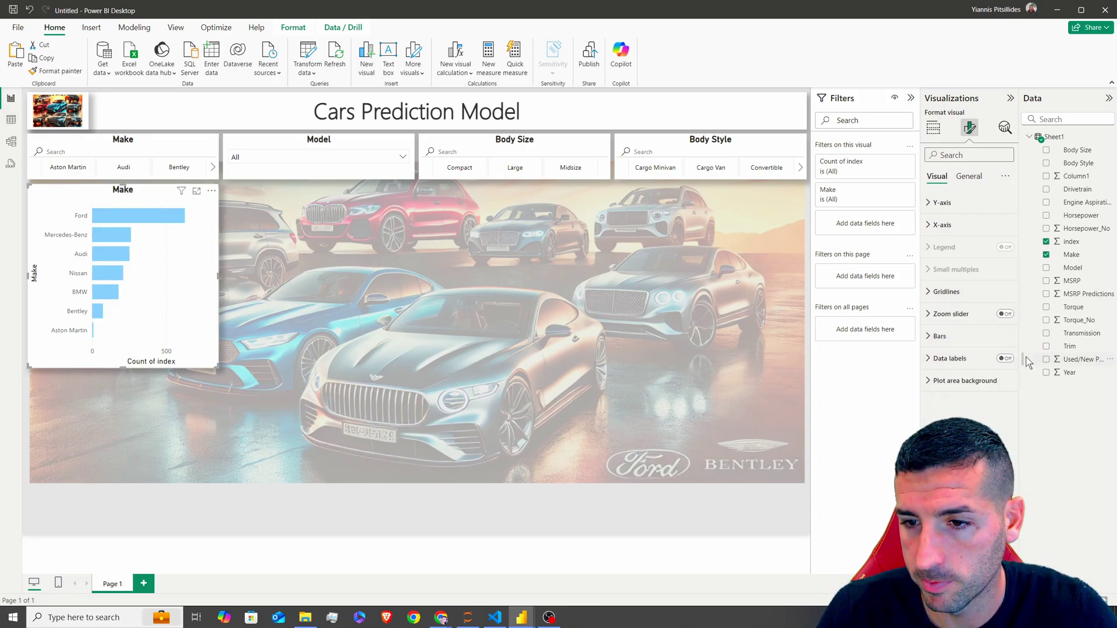
Turn on data labels for the Make bar chart and format the values bold, size 8, in the dark blue theme shade.
{"action": "left_click", "coordinate": [1004, 358]}
{"action": "left_click", "coordinate": [962, 359]}
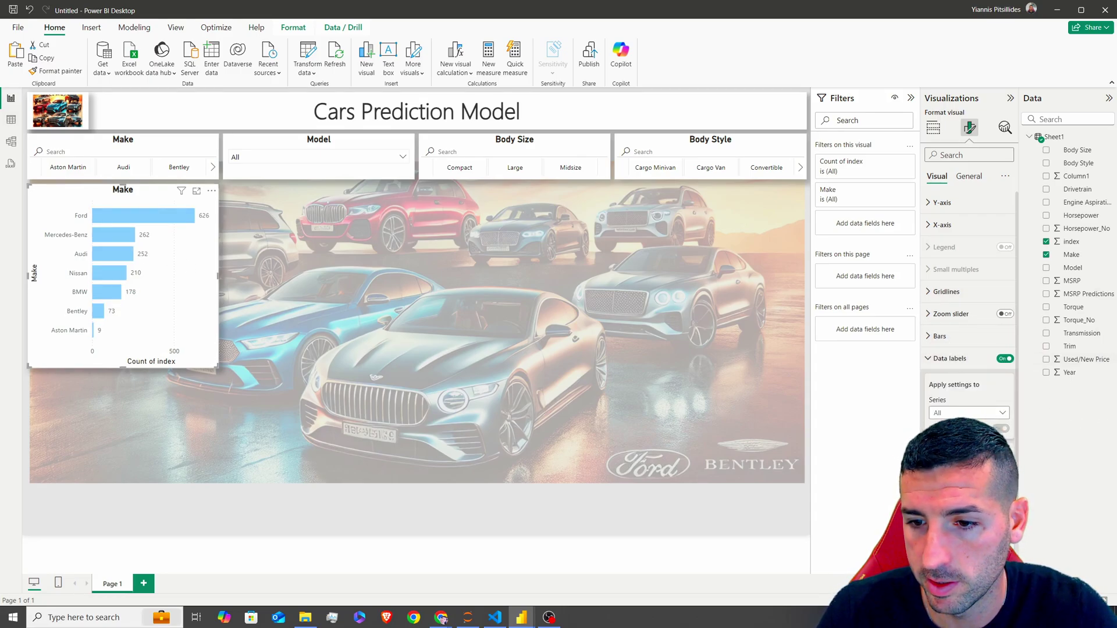
{"action": "scroll", "coordinate": [960, 395], "scroll_direction": "down", "scroll_amount": 2}
{"action": "scroll", "coordinate": [965, 407], "scroll_direction": "down", "scroll_amount": 5}
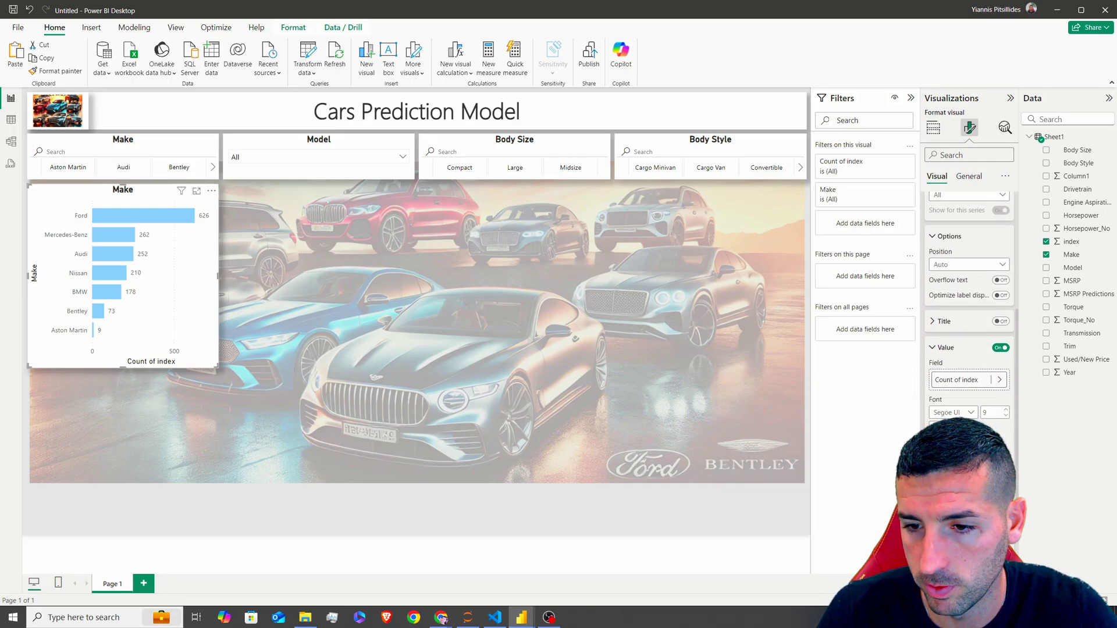
{"action": "left_click", "coordinate": [957, 460]}
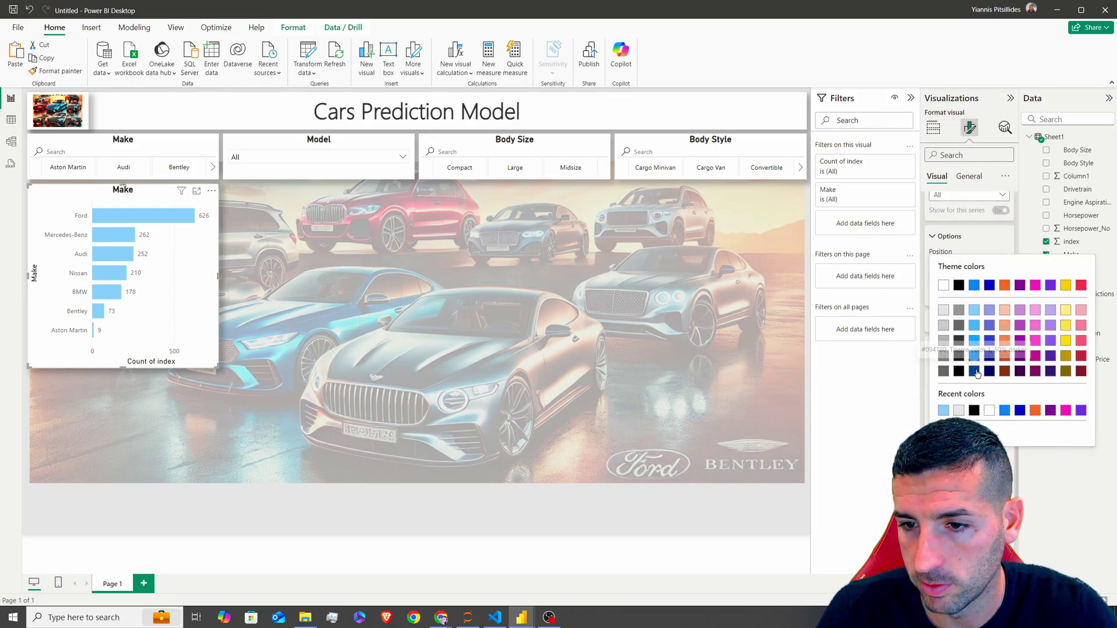
{"action": "left_click", "coordinate": [994, 333]}
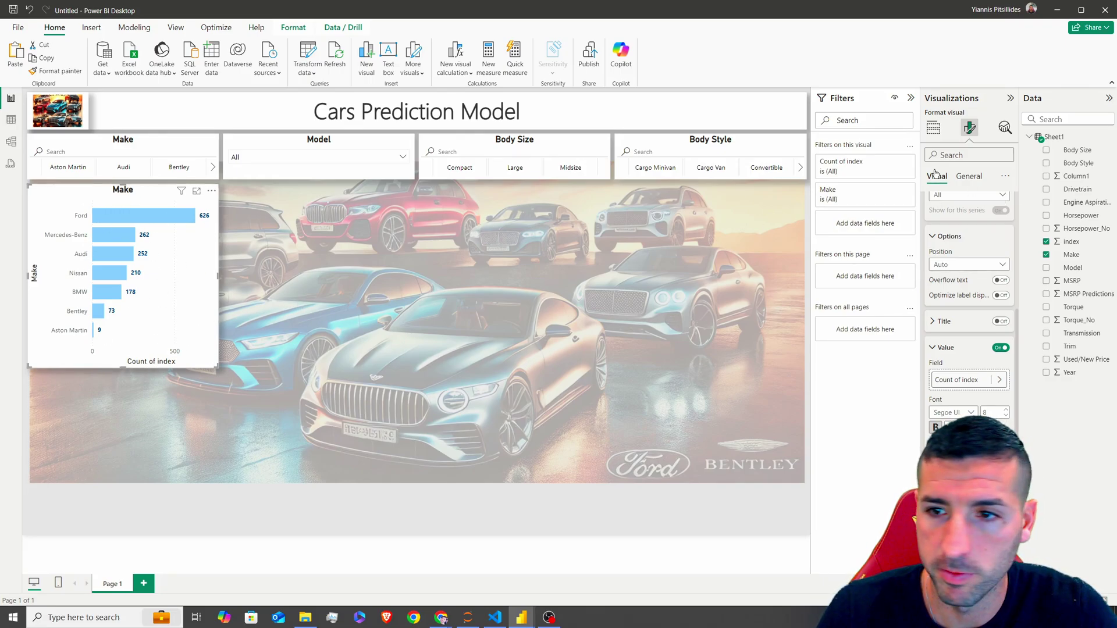
Change the bar chart's title text to No. of Cars by Make.
{"action": "left_click", "coordinate": [969, 176]}
{"action": "left_click", "coordinate": [939, 225]}
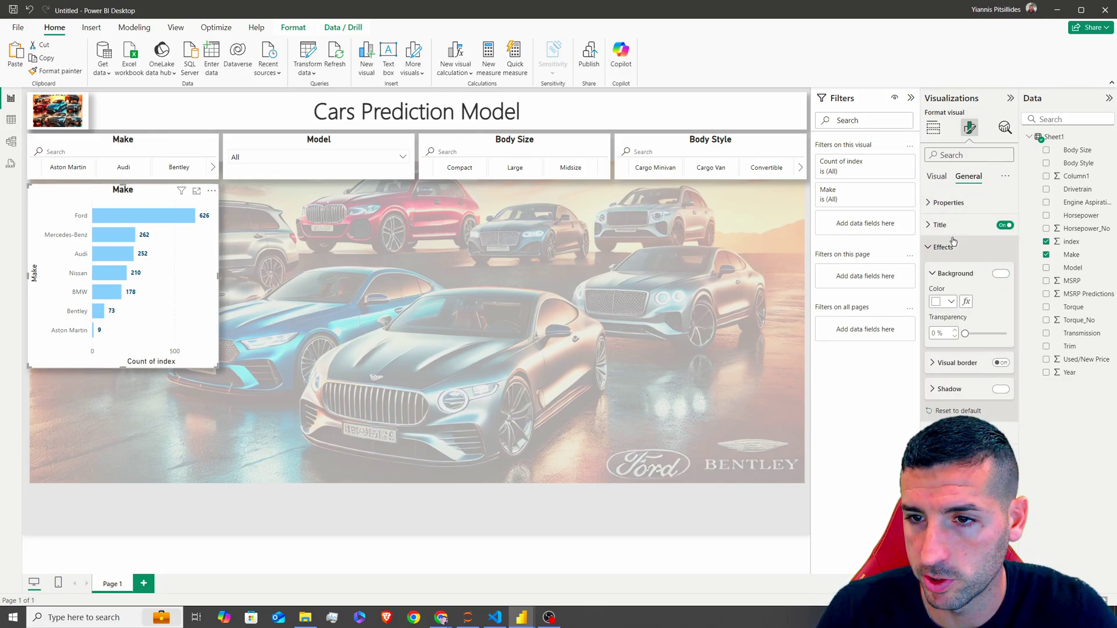
{"action": "double_click", "coordinate": [957, 278]}
{"action": "type", "text": "No. of Cars"}
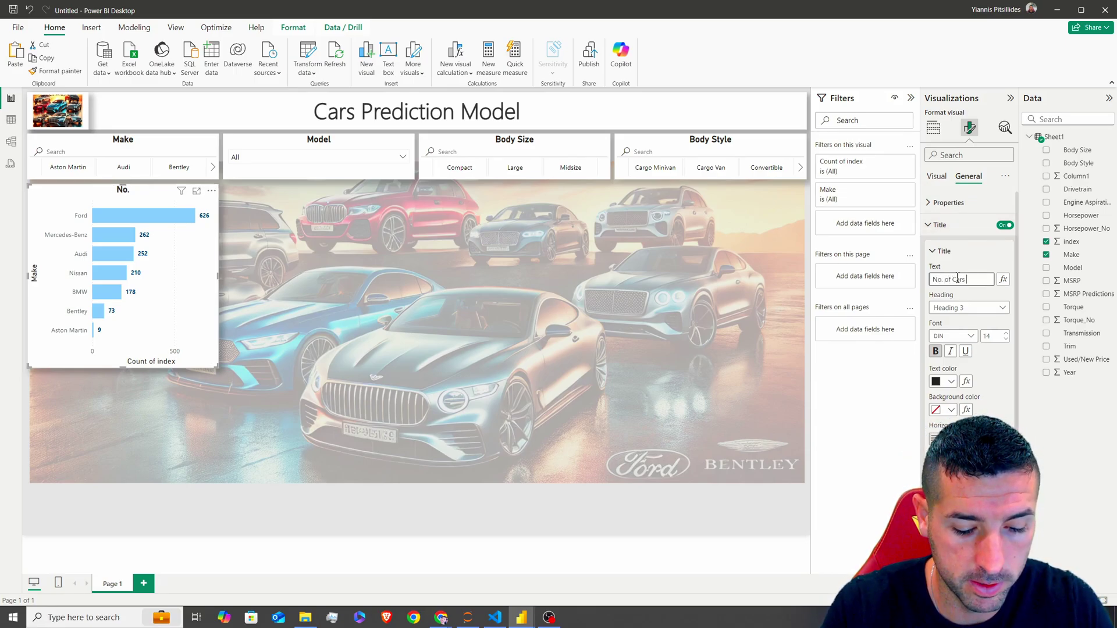
{"action": "type", "text": " by Make"}
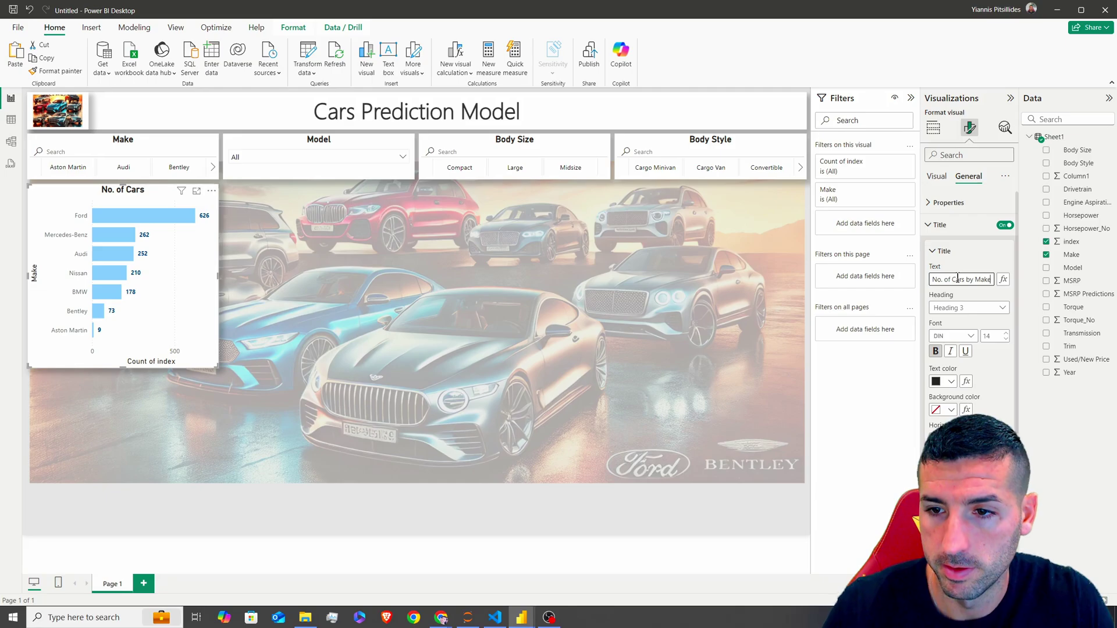
{"action": "key", "text": "Return"}
Following the finished Car Prediction Power BI report, duplicate the No. of Cars by Make chart, place the copy directly below the original and shorten both.
{"action": "key", "text": "alt+Tab"}
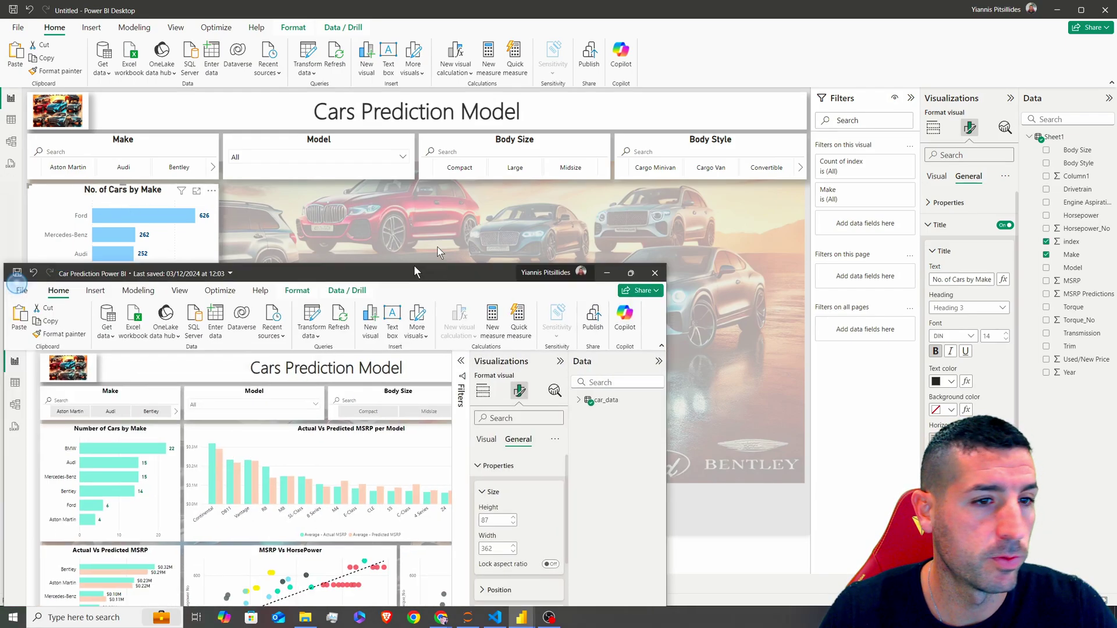
{"action": "left_click", "coordinate": [149, 395]}
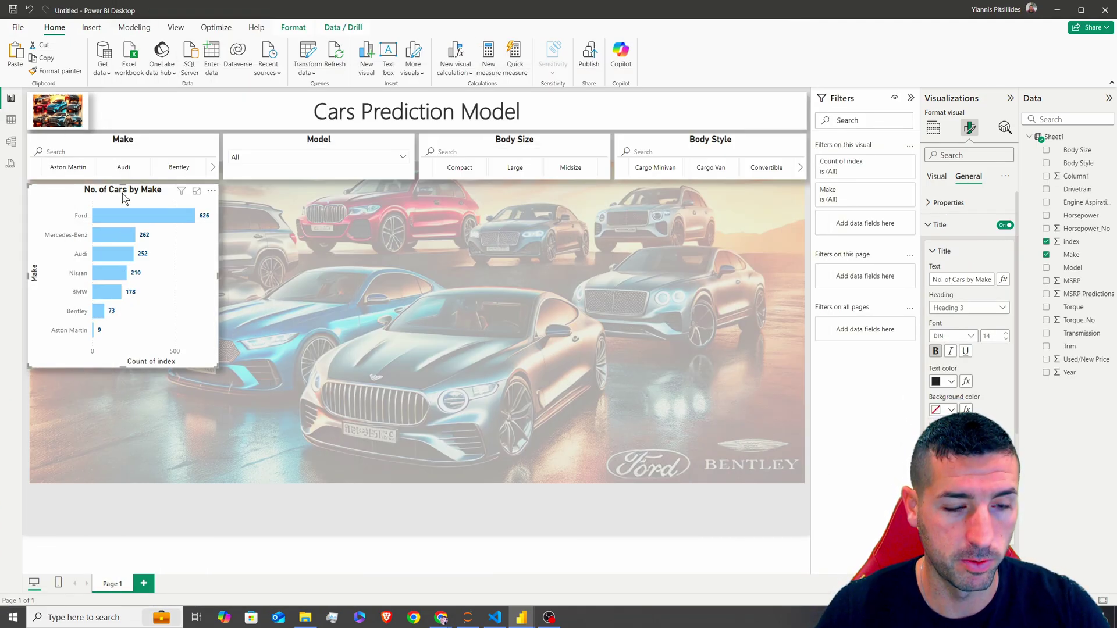
{"action": "key", "text": "ctrl+v"}
{"action": "left_click_drag", "start_coordinate": [122, 193], "coordinate": [112, 411]}
{"action": "left_click_drag", "start_coordinate": [121, 353], "coordinate": [119, 367]}
{"action": "left_click", "coordinate": [129, 198]}
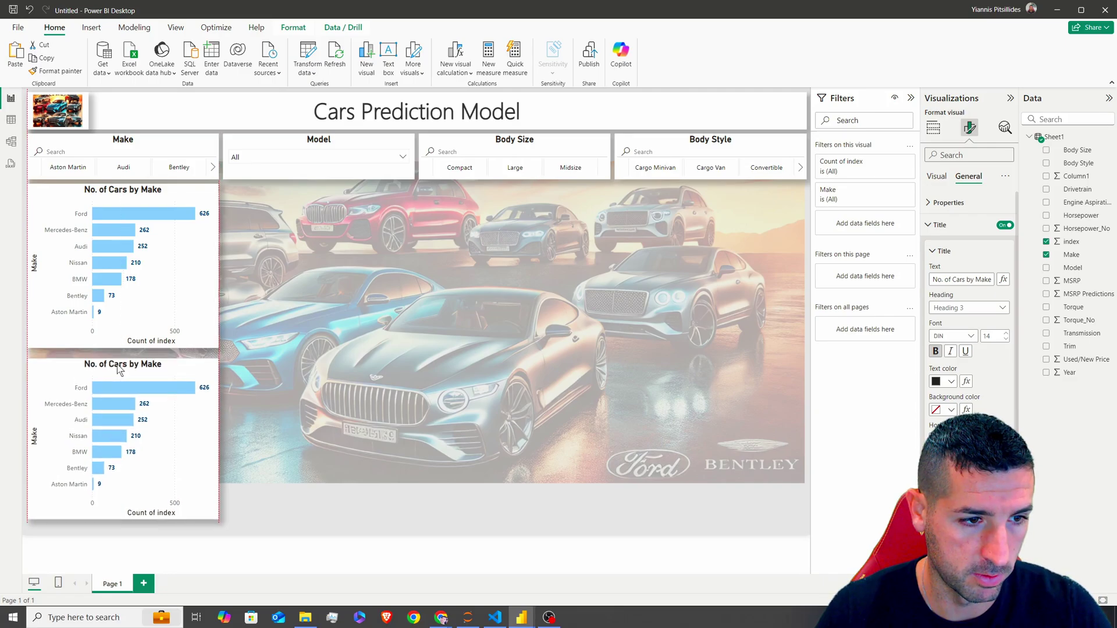
Give the two stacked bar charts a matching height of about 320.
{"action": "left_click", "coordinate": [133, 210]}
{"action": "left_click", "coordinate": [946, 202]}
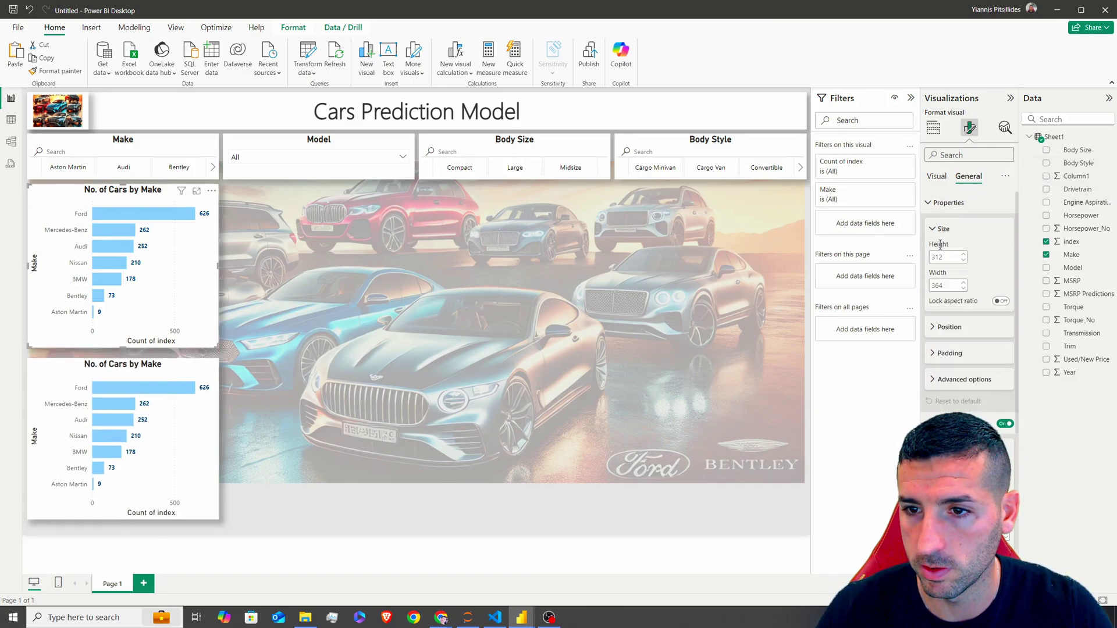
{"action": "left_click", "coordinate": [119, 372]}
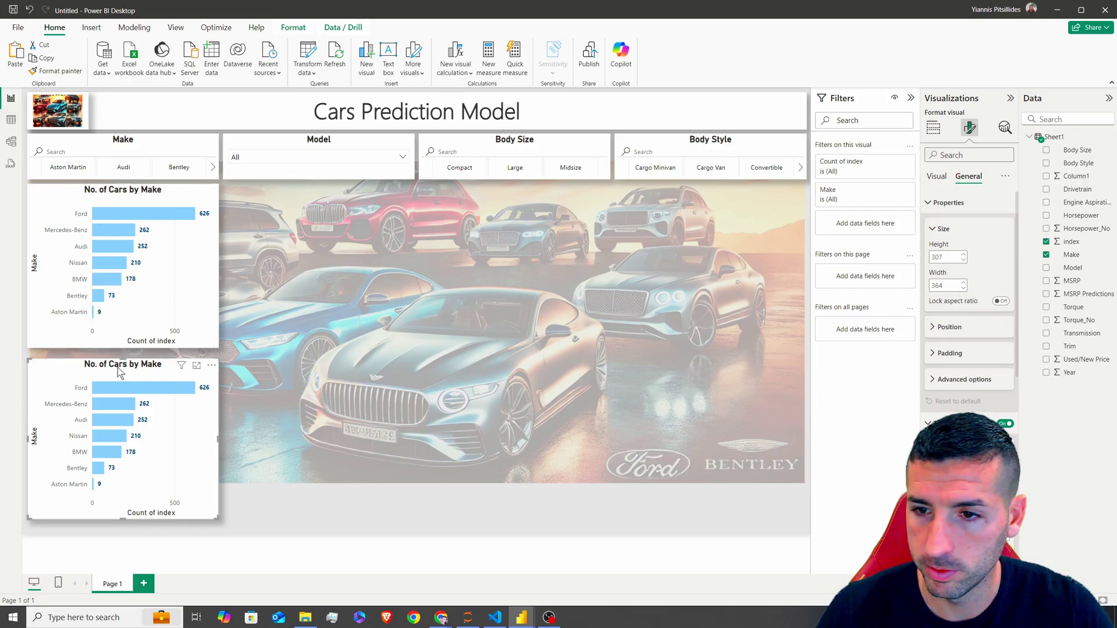
{"action": "left_click", "coordinate": [963, 255]}
{"action": "left_click", "coordinate": [129, 197], "text": "ctrl"}
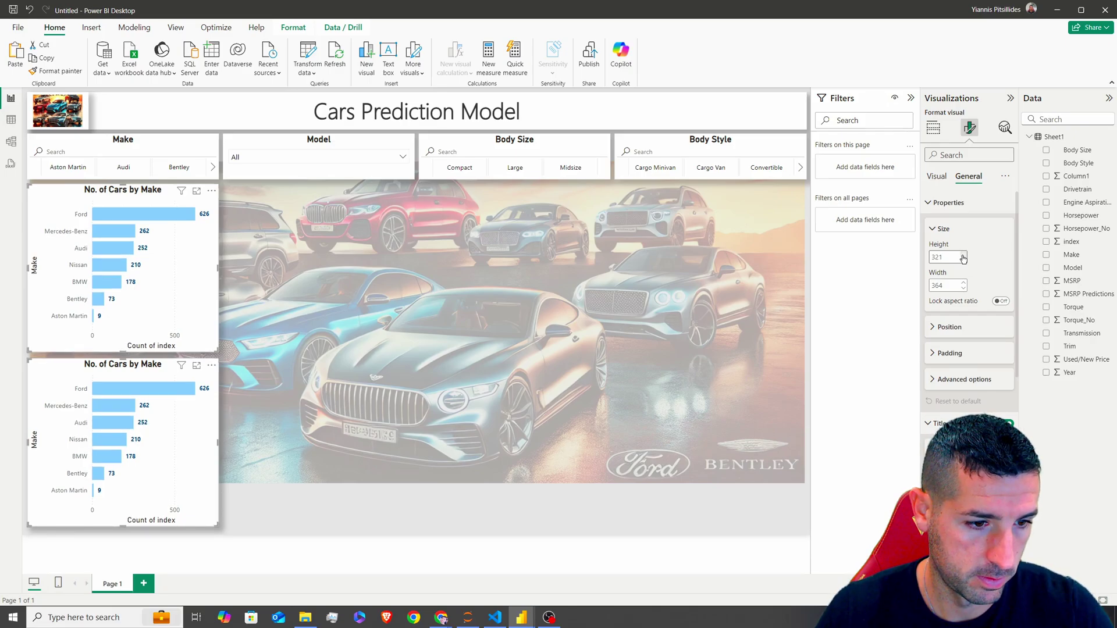
Replace the lower chart's X-axis values with the average of MSRP and the average of MSRP Predictions.
{"action": "left_click", "coordinate": [110, 371]}
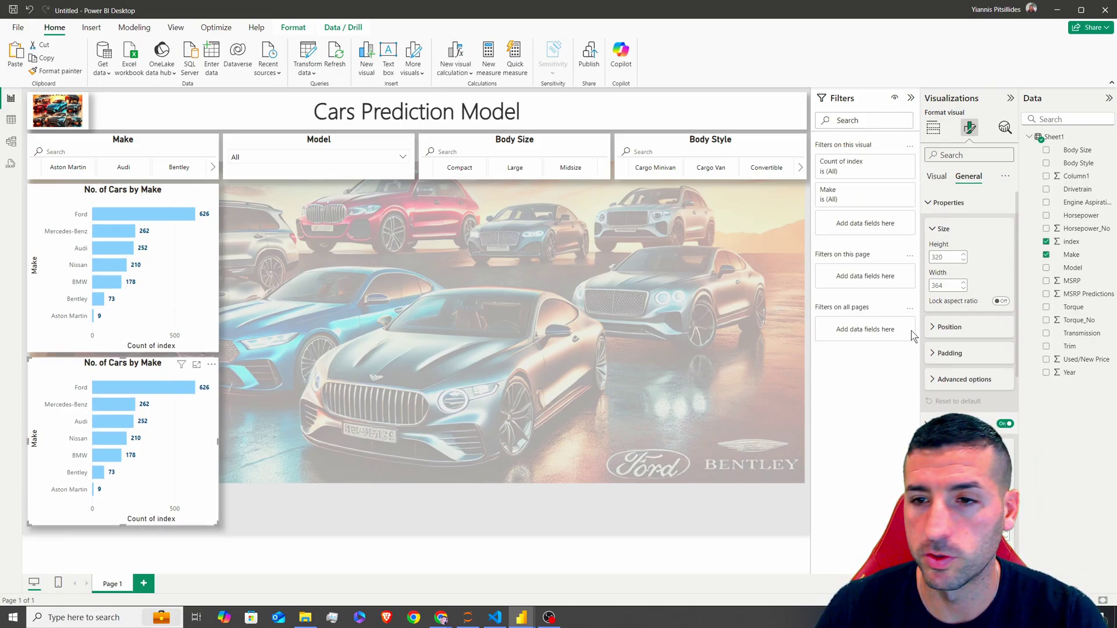
{"action": "left_click", "coordinate": [933, 128]}
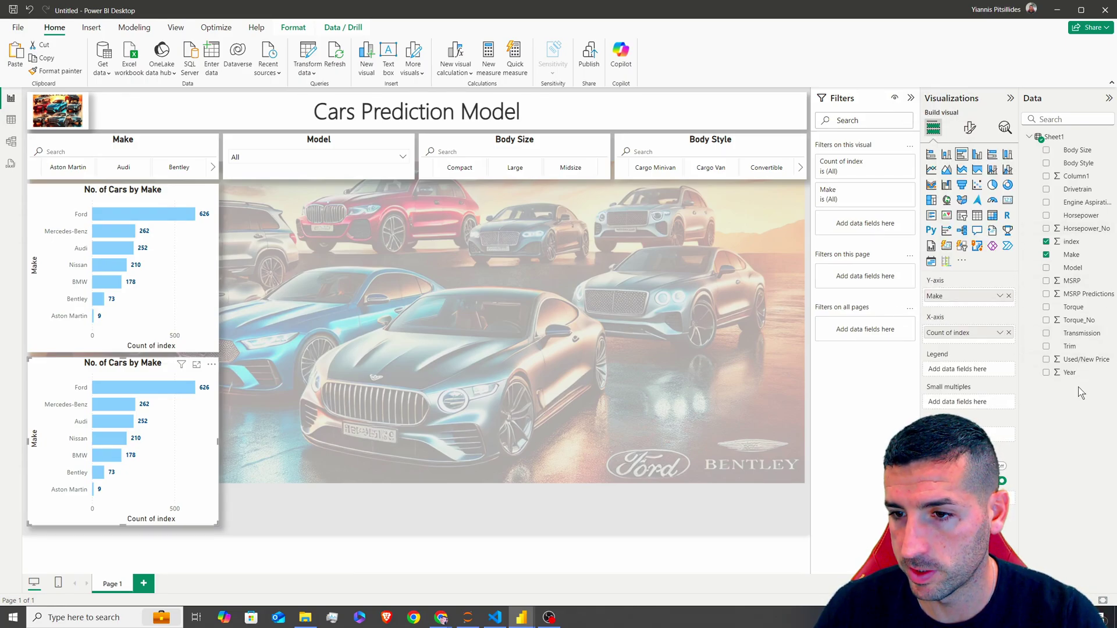
{"action": "left_click_drag", "start_coordinate": [1075, 285], "coordinate": [999, 338]}
{"action": "left_click", "coordinate": [999, 334]}
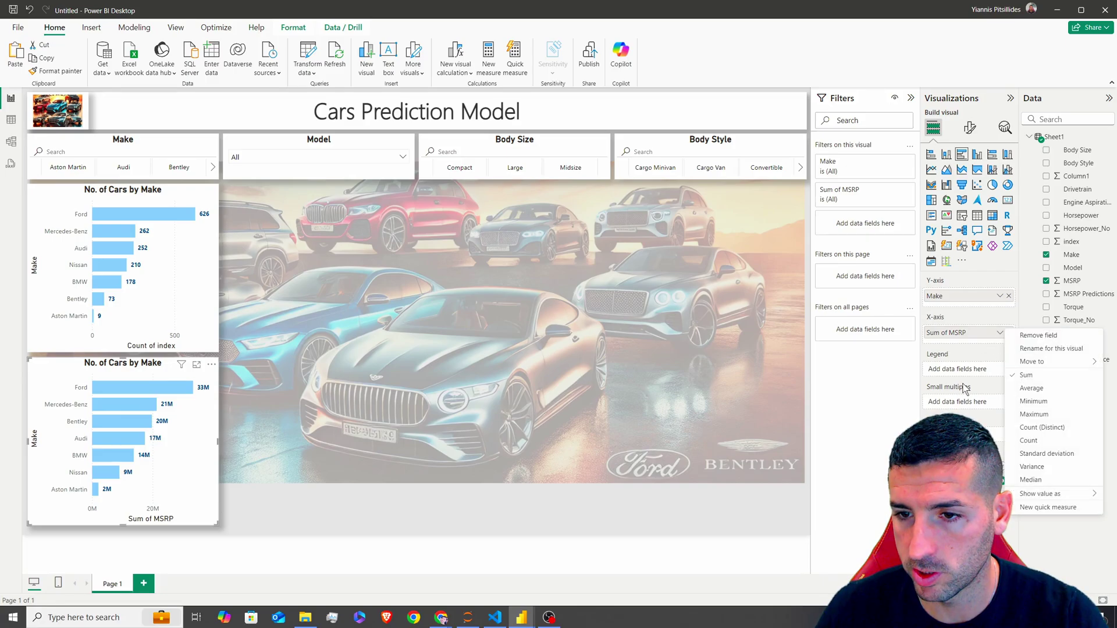
{"action": "left_click", "coordinate": [1031, 388]}
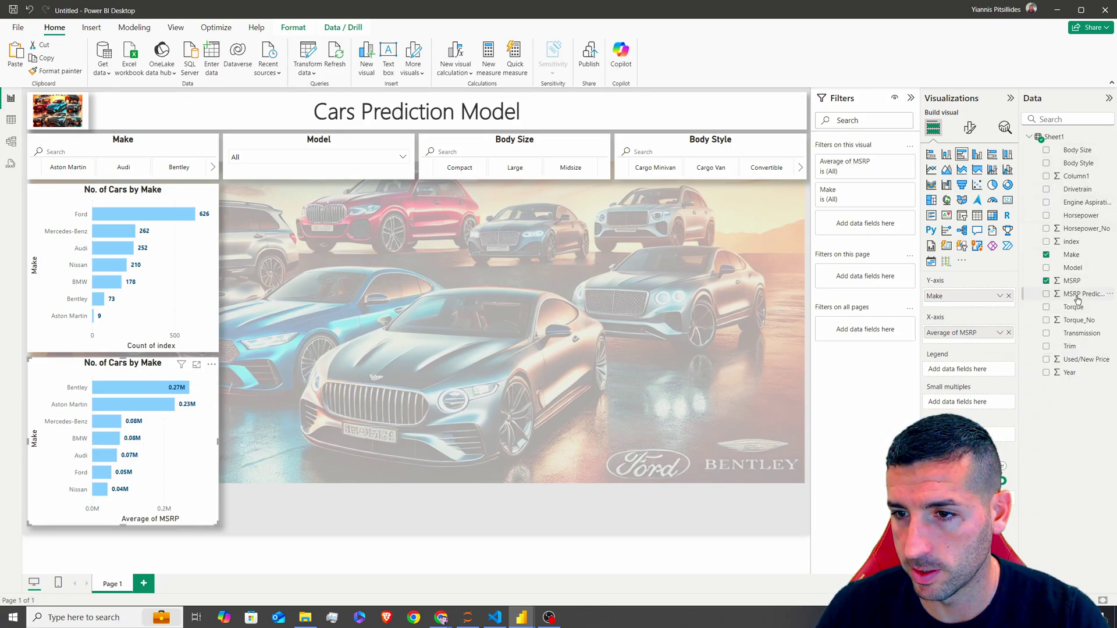
{"action": "left_click_drag", "start_coordinate": [1077, 298], "coordinate": [975, 354]}
{"action": "left_click", "coordinate": [1000, 347]}
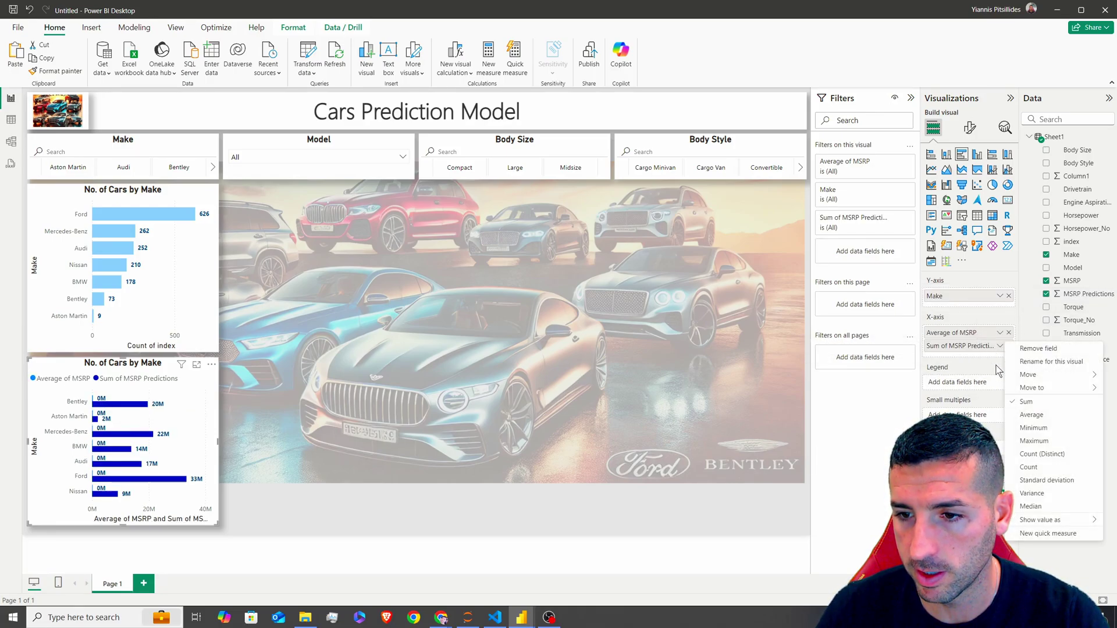
{"action": "left_click", "coordinate": [1033, 415]}
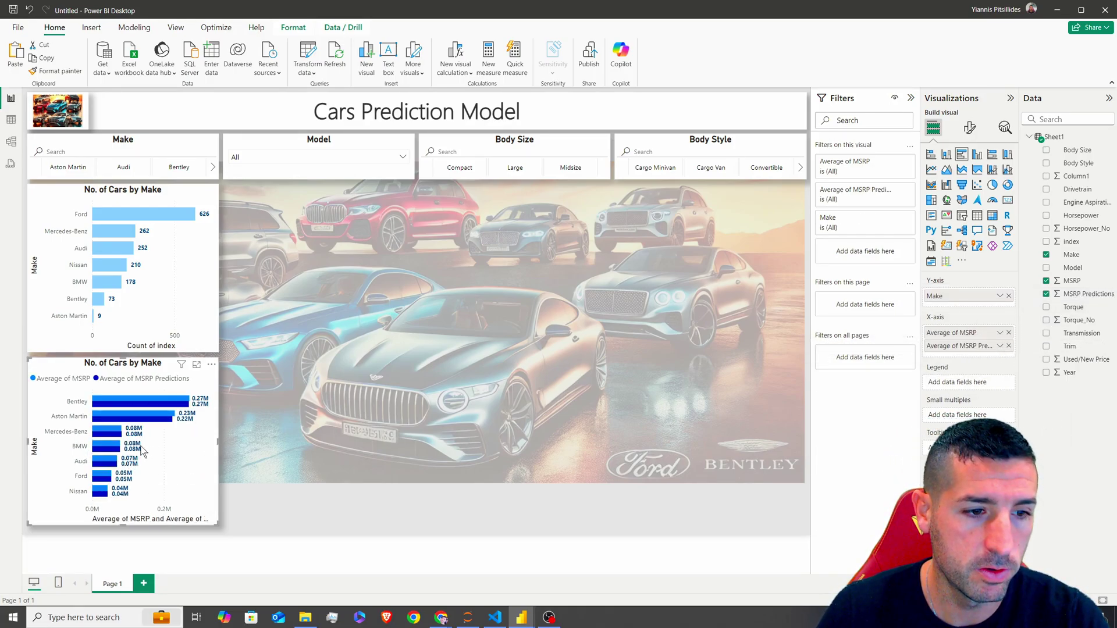
Colour the lower chart's Average of MSRP bars light blue and its Average of MSRP Predictions bars light red.
{"action": "left_click", "coordinate": [969, 128]}
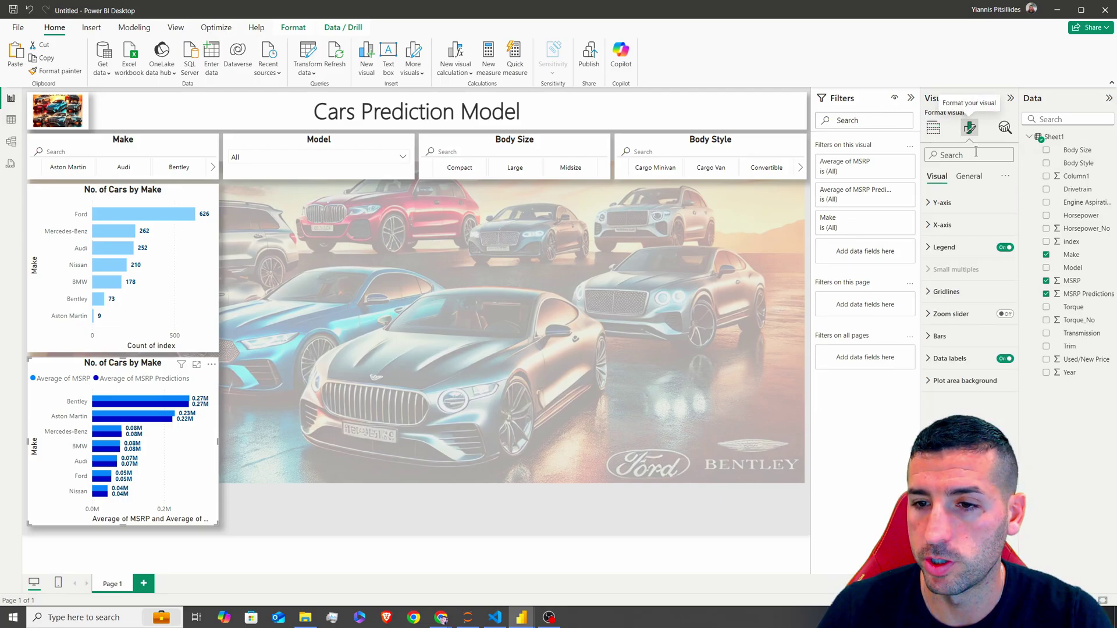
{"action": "left_click", "coordinate": [940, 336]}
{"action": "scroll", "coordinate": [972, 368], "scroll_direction": "down", "scroll_amount": 1}
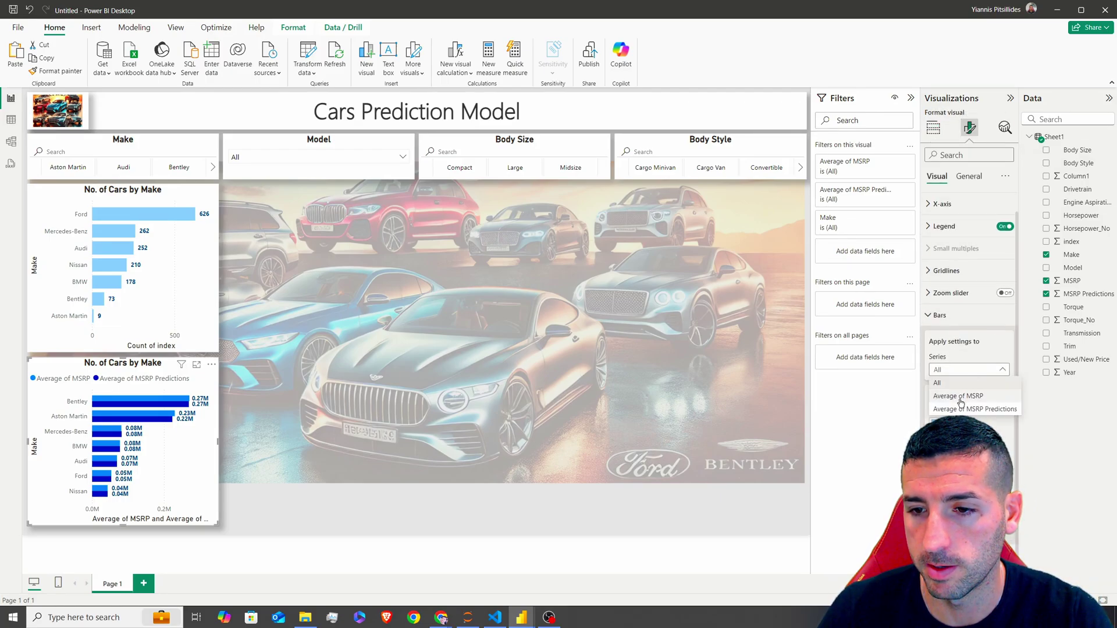
{"action": "left_click", "coordinate": [988, 423]}
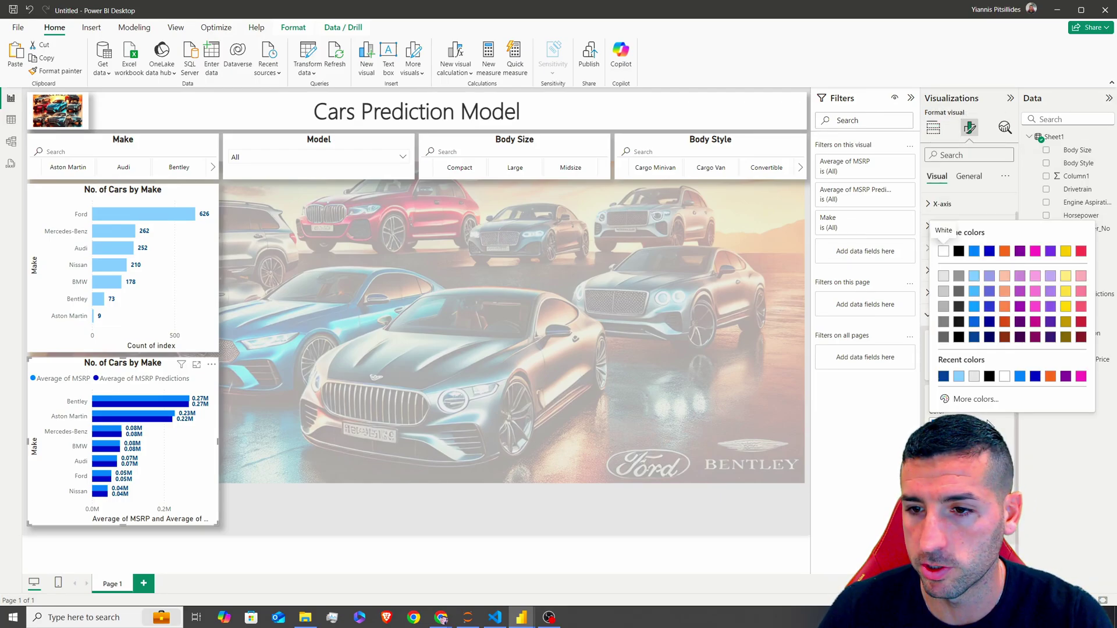
{"action": "left_click", "coordinate": [958, 376]}
{"action": "left_click", "coordinate": [958, 418]}
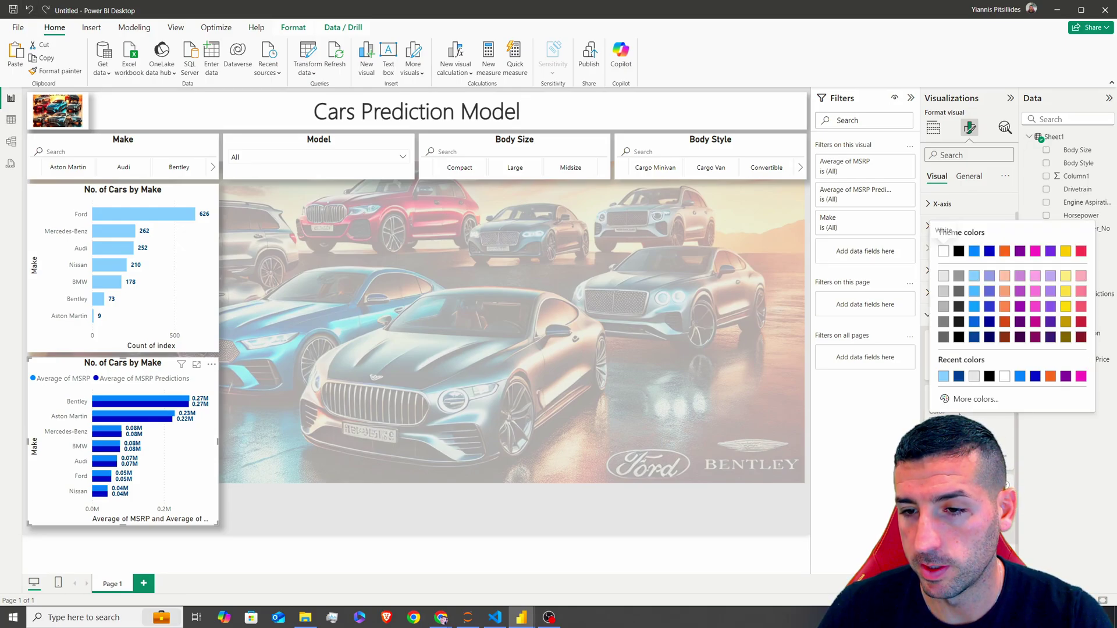
{"action": "left_click", "coordinate": [946, 376]}
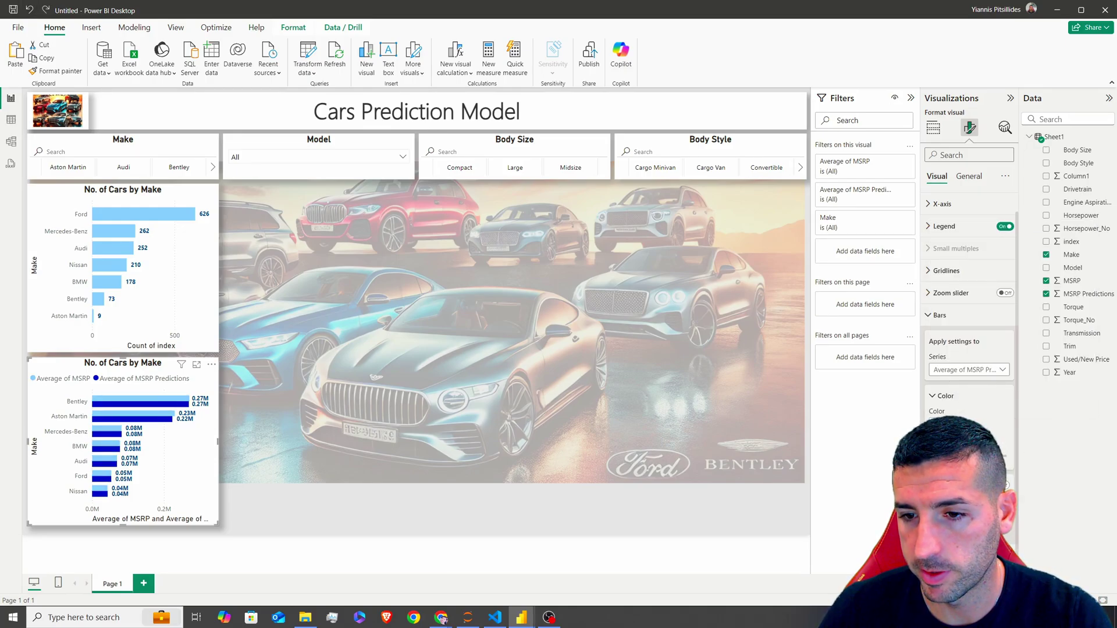
{"action": "left_click", "coordinate": [958, 418]}
{"action": "left_click", "coordinate": [1080, 290]}
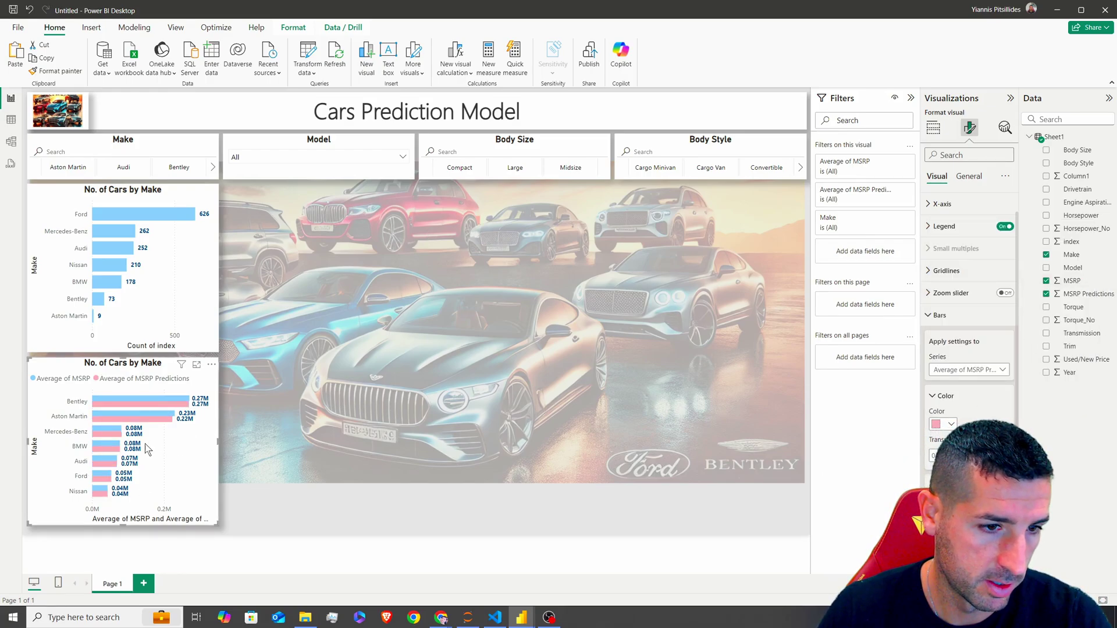
Format the lower chart's data labels for the Average of MSRP series separately, with non-bold values.
{"action": "left_click", "coordinate": [954, 315]}
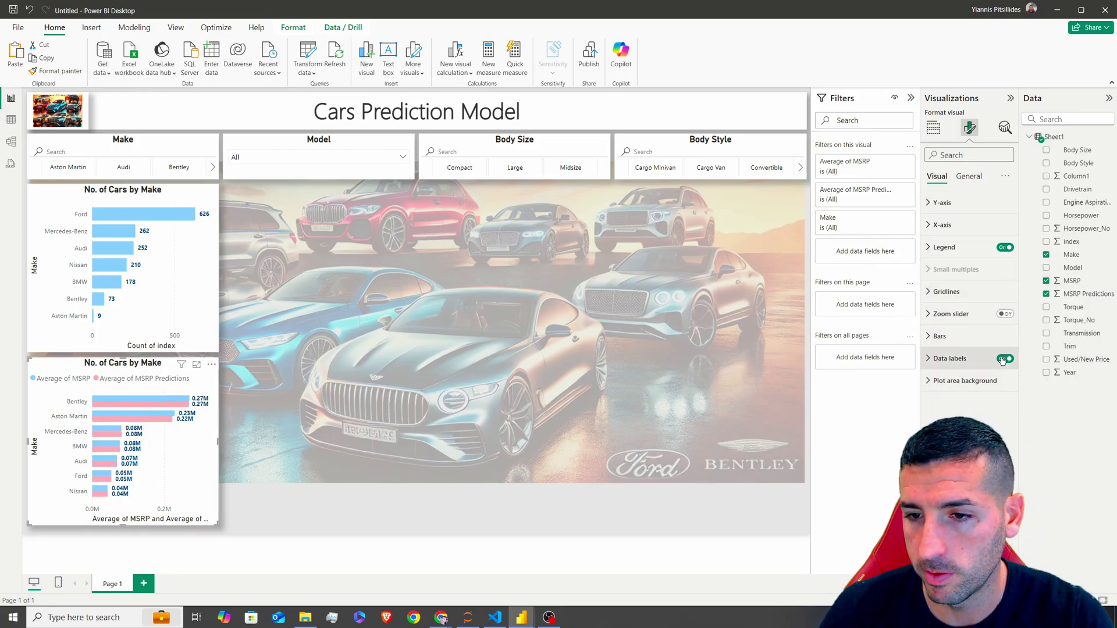
{"action": "left_click", "coordinate": [1004, 359]}
{"action": "left_click", "coordinate": [1005, 358]}
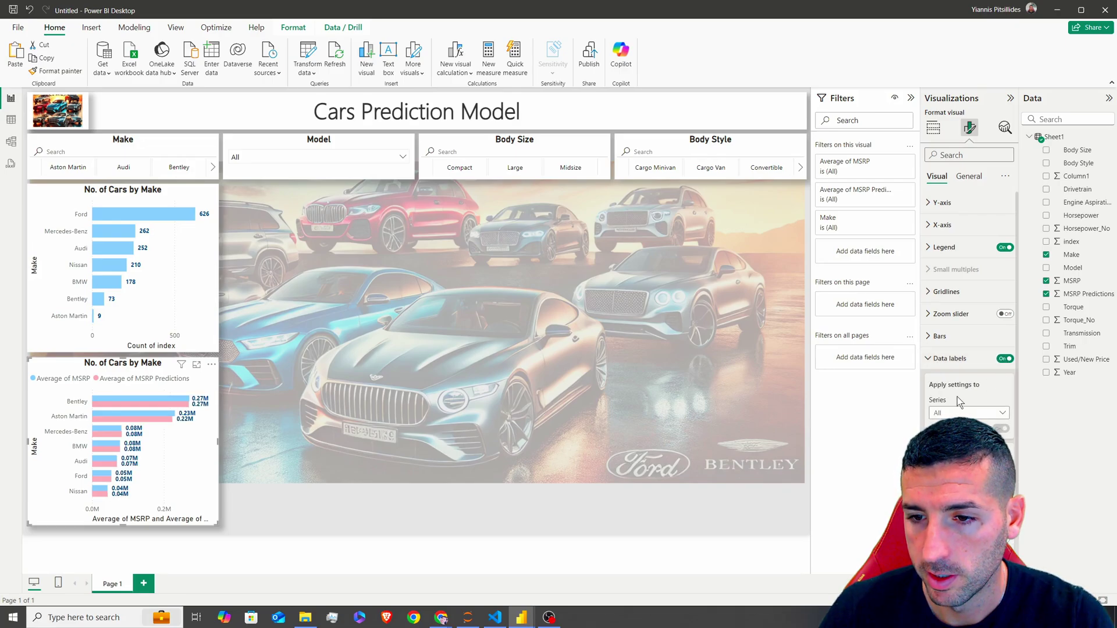
{"action": "scroll", "coordinate": [974, 320], "scroll_direction": "down", "scroll_amount": 3}
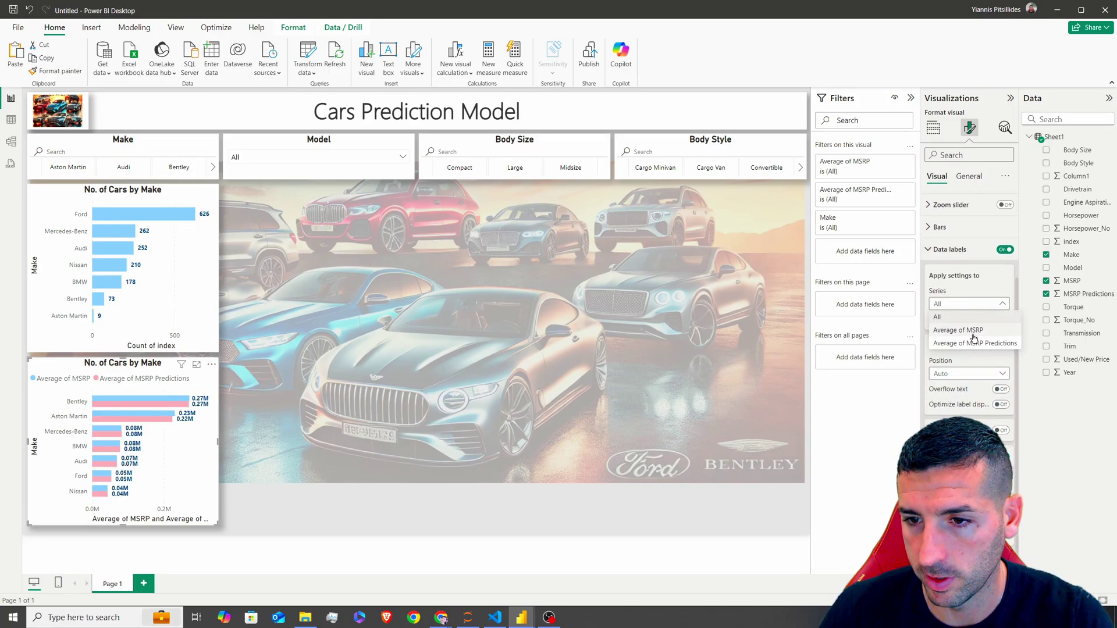
{"action": "left_click", "coordinate": [970, 330]}
{"action": "scroll", "coordinate": [968, 291], "scroll_direction": "down", "scroll_amount": 2}
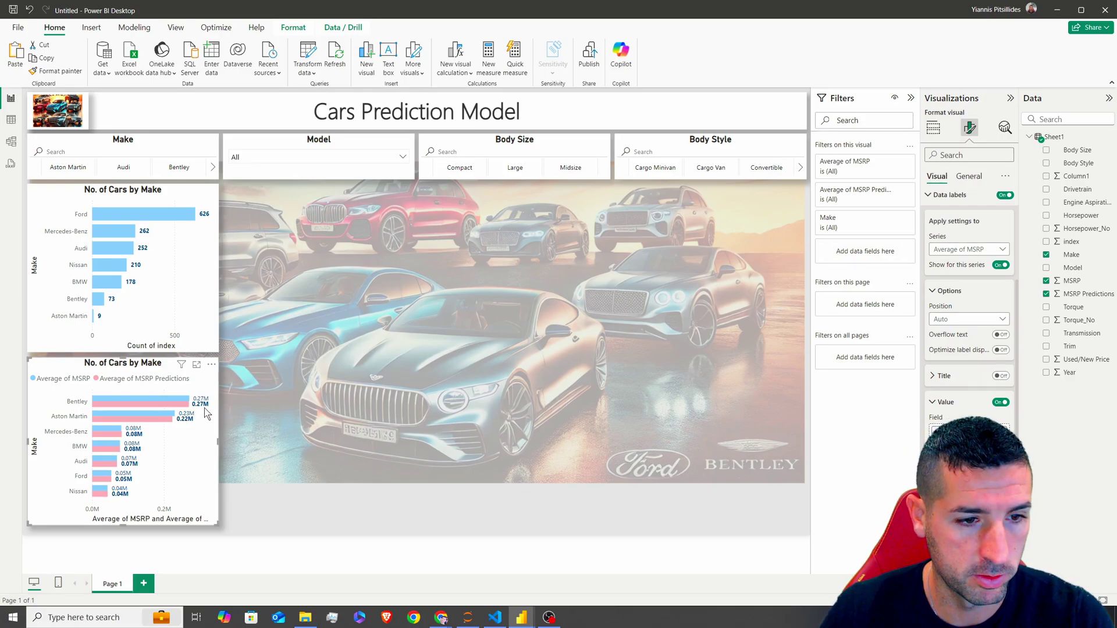
Format the Average of MSRP Predictions data labels as non-bold, size 8, in the darkest red theme shade.
{"action": "left_click", "coordinate": [969, 249]}
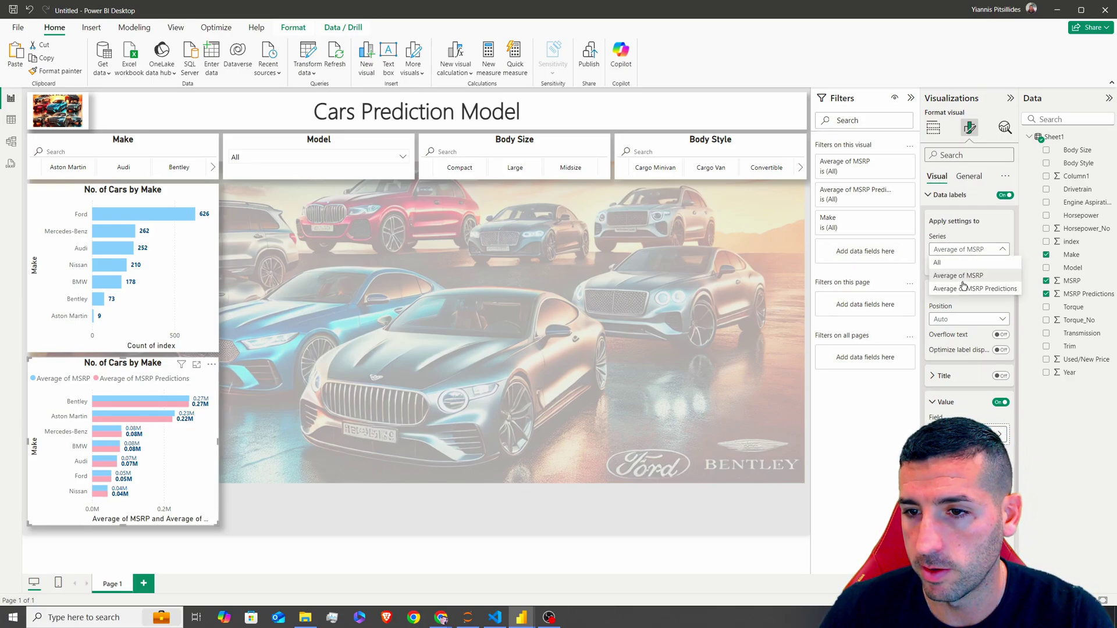
{"action": "left_click", "coordinate": [966, 288]}
{"action": "scroll", "coordinate": [965, 288], "scroll_direction": "up", "scroll_amount": 2}
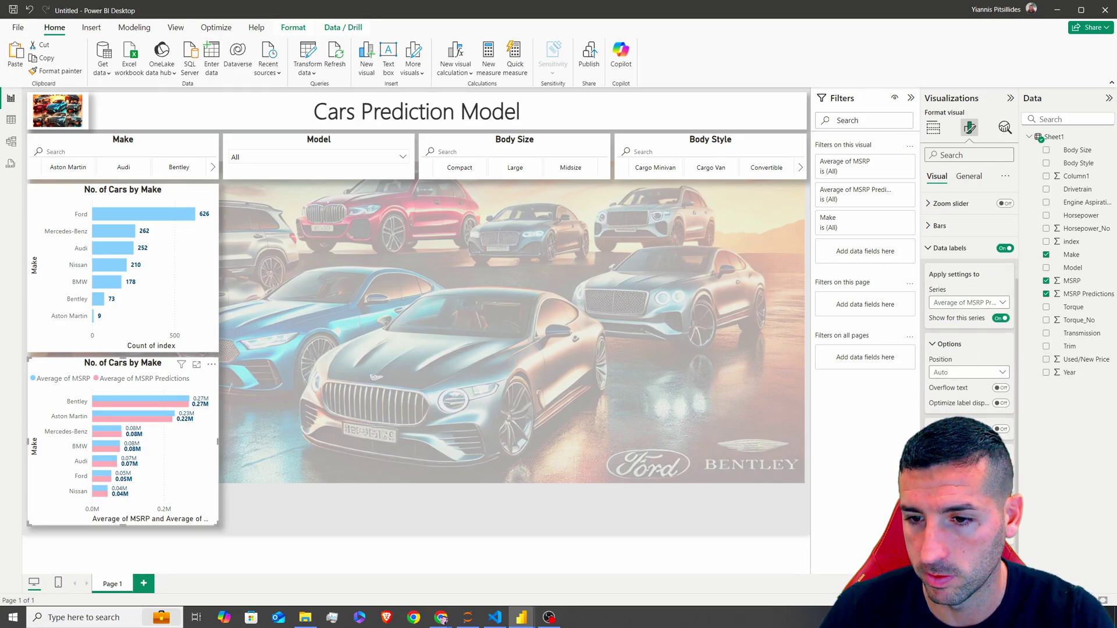
{"action": "scroll", "coordinate": [969, 349], "scroll_direction": "down", "scroll_amount": 2}
{"action": "left_click", "coordinate": [966, 460]}
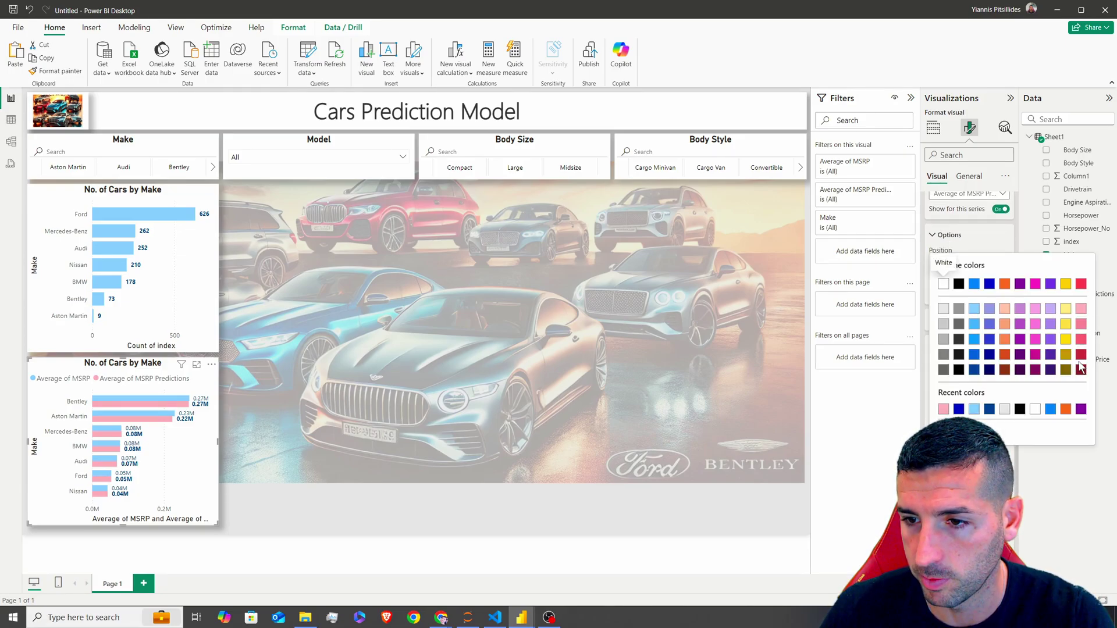
{"action": "left_click", "coordinate": [1080, 371]}
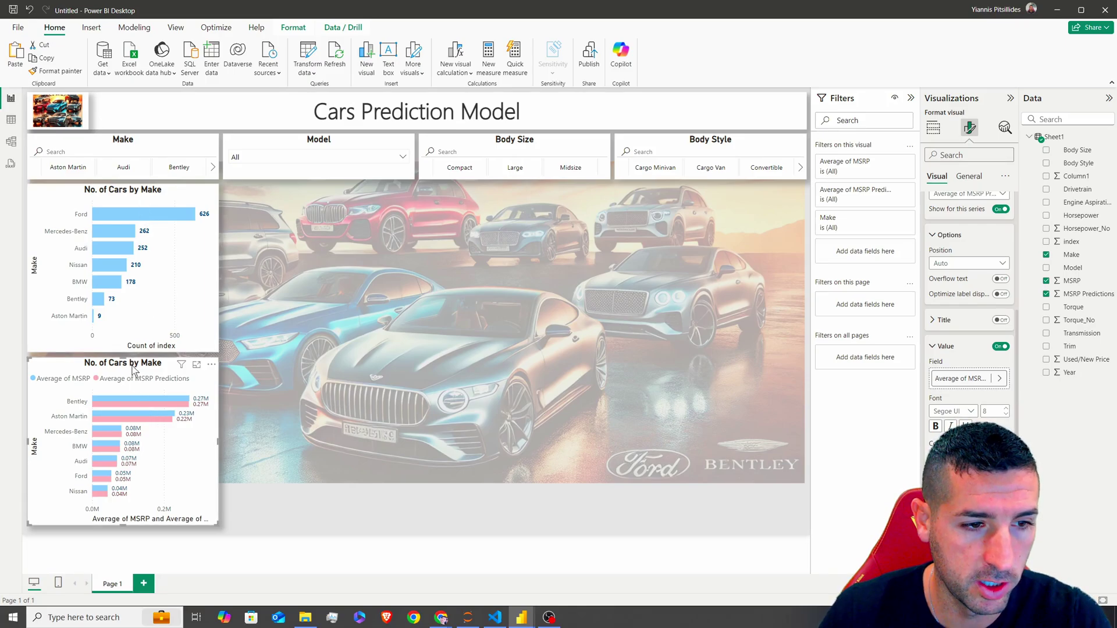
Position the lower chart's legend at the bottom center.
{"action": "scroll", "coordinate": [946, 293], "scroll_direction": "up", "scroll_amount": 2}
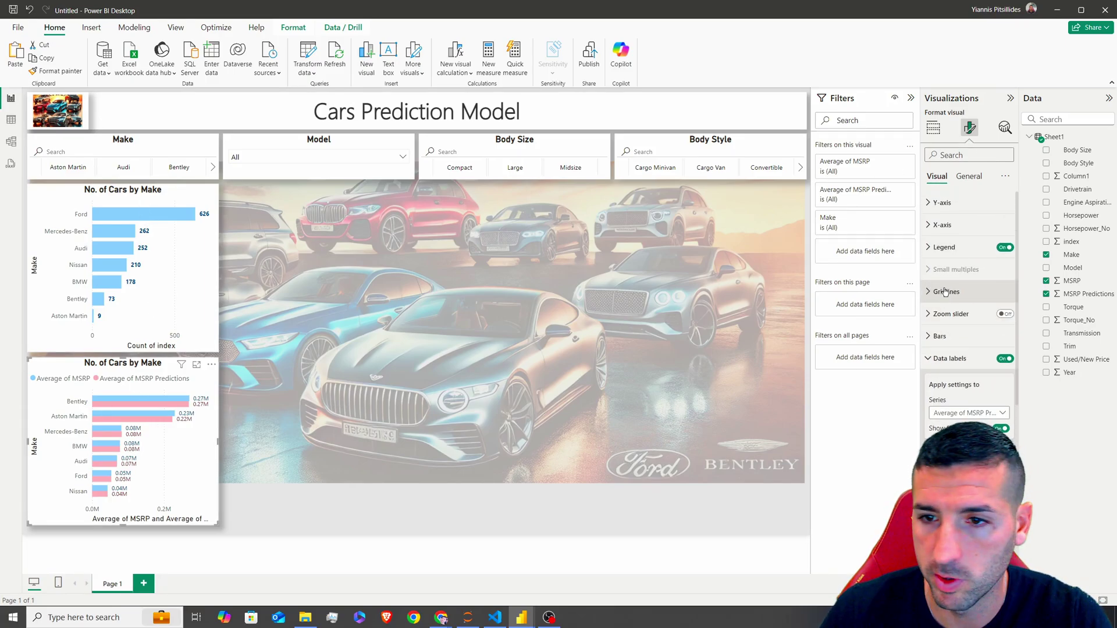
{"action": "left_click", "coordinate": [968, 301]}
{"action": "left_click", "coordinate": [944, 315]}
{"action": "left_click", "coordinate": [968, 302]}
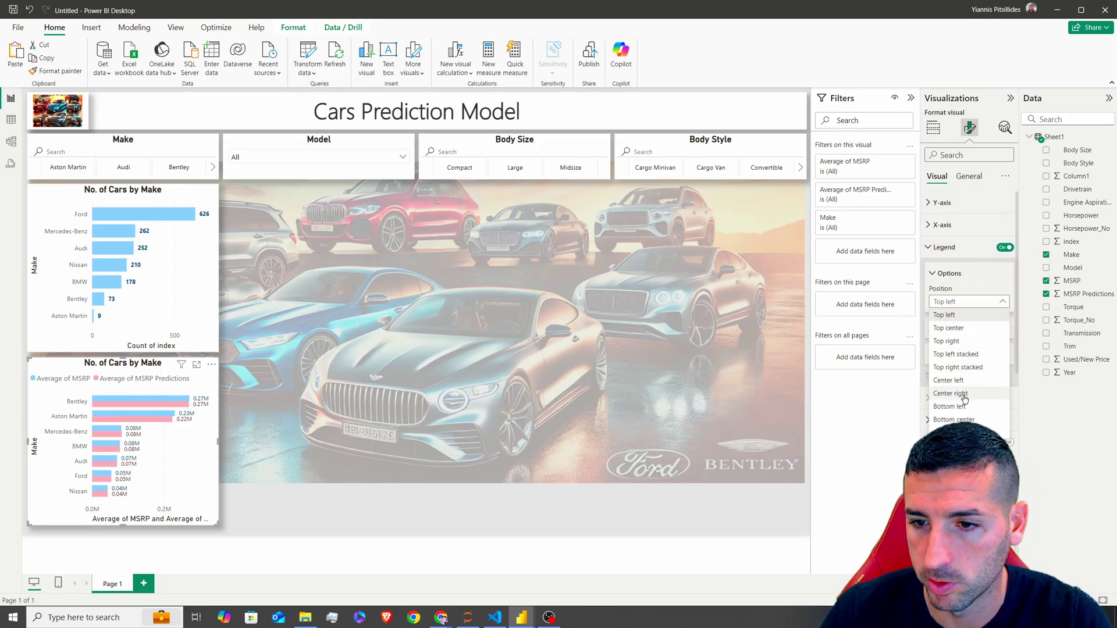
{"action": "left_click", "coordinate": [954, 419]}
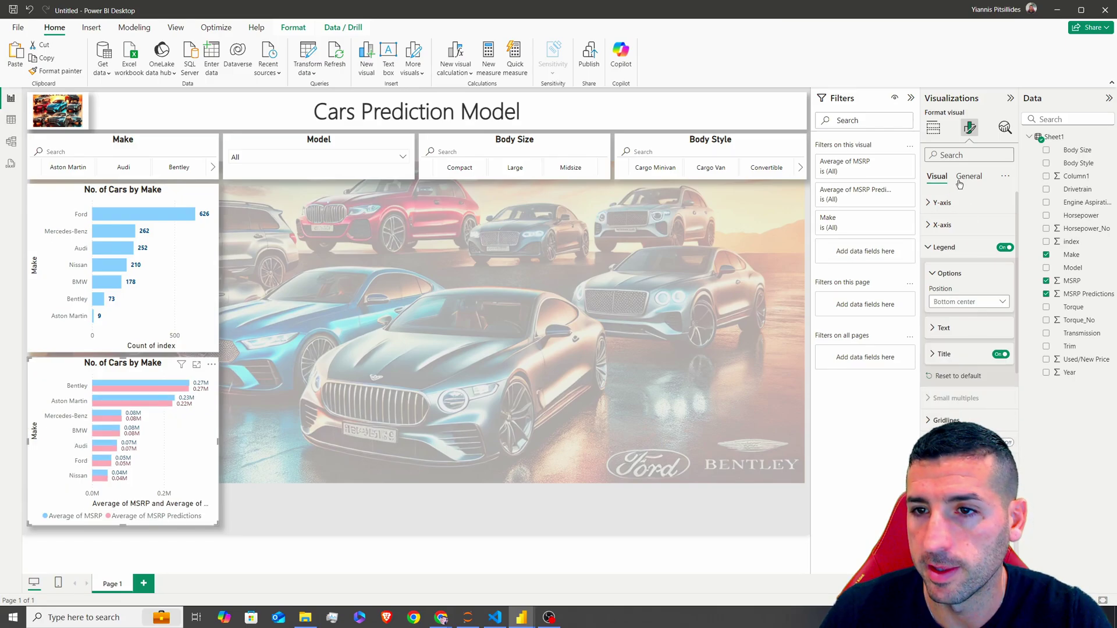
Rename the lower chart's Average of MSRP field to MSRP for this visual.
{"action": "left_click", "coordinate": [934, 128]}
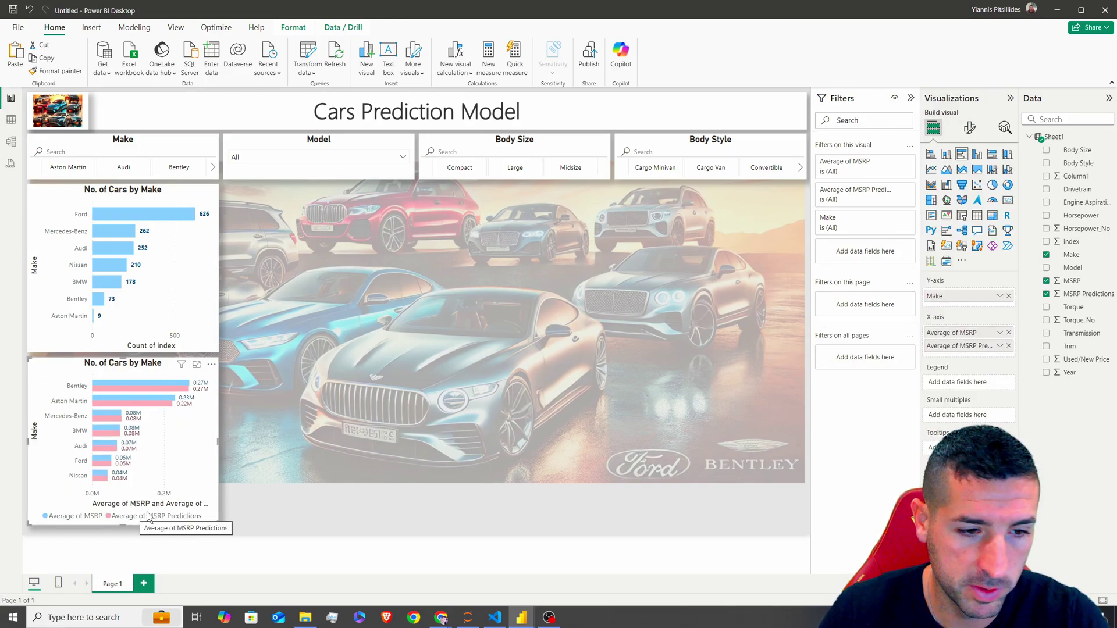
{"action": "double_click", "coordinate": [957, 333]}
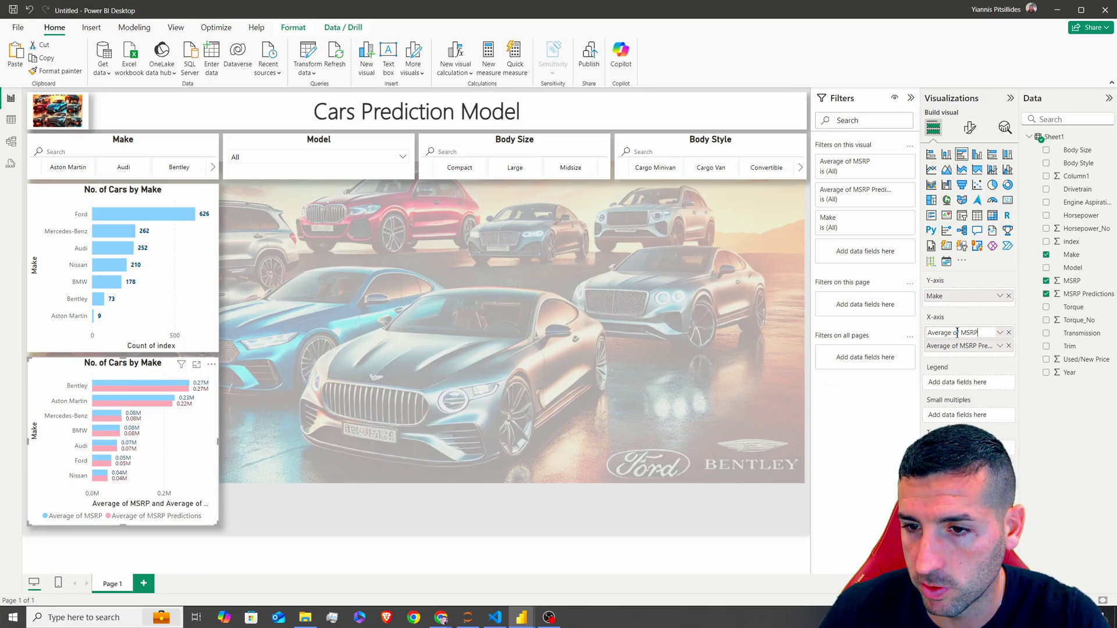
{"action": "left_click_drag", "start_coordinate": [961, 333], "coordinate": [928, 333]}
{"action": "key", "text": "BackSpace"}
{"action": "key", "text": "Return"}
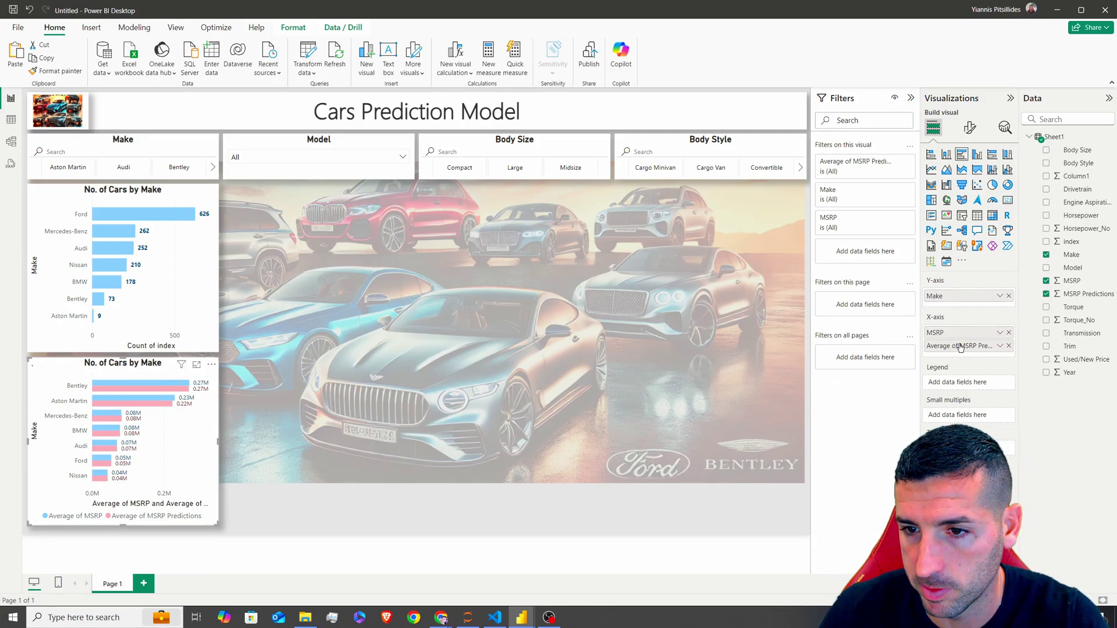
Shorten the name of the lower chart's Average of MSRP Predictions field to MSRP Predictions.
{"action": "double_click", "coordinate": [959, 347]}
{"action": "left_click", "coordinate": [959, 347]}
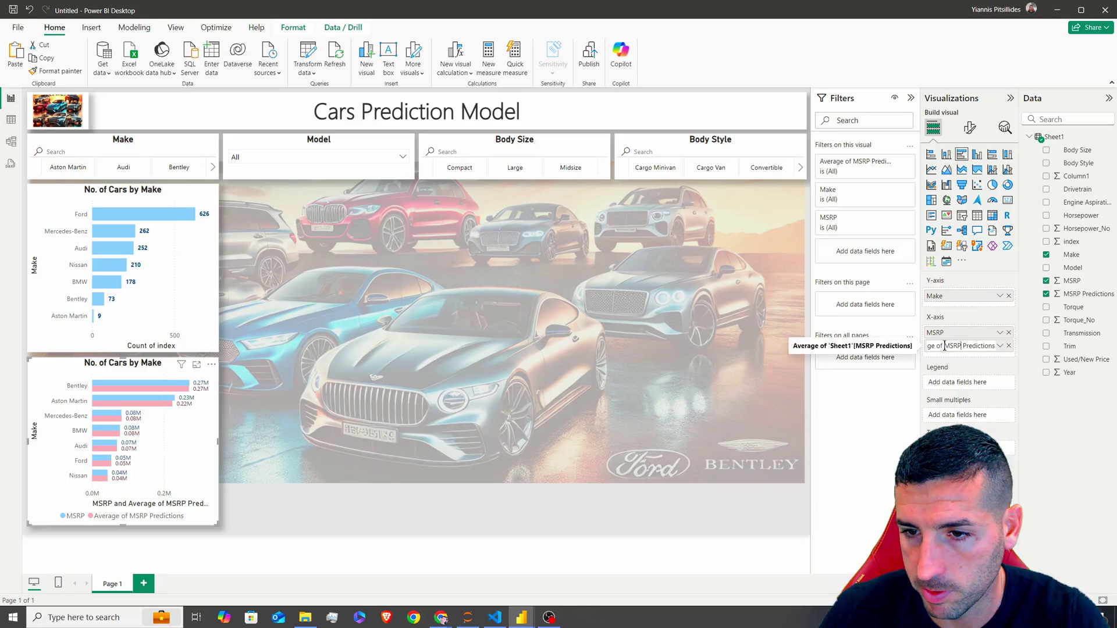
{"action": "key", "text": "BackSpace"}
{"action": "key", "text": "BackSpace"}
{"action": "key", "text": "BackSpace"}
{"action": "key", "text": "BackSpace"}
{"action": "key", "text": "BackSpace"}
{"action": "key", "text": "BackSpace"}
{"action": "key", "text": "BackSpace"}
{"action": "key", "text": "BackSpace"}
{"action": "key", "text": "BackSpace"}
{"action": "key", "text": "BackSpace"}
{"action": "key", "text": "BackSpace"}
Change the lower chart's title to "Actual Vs Predicted AVG MSRP".
{"action": "left_click", "coordinate": [978, 128]}
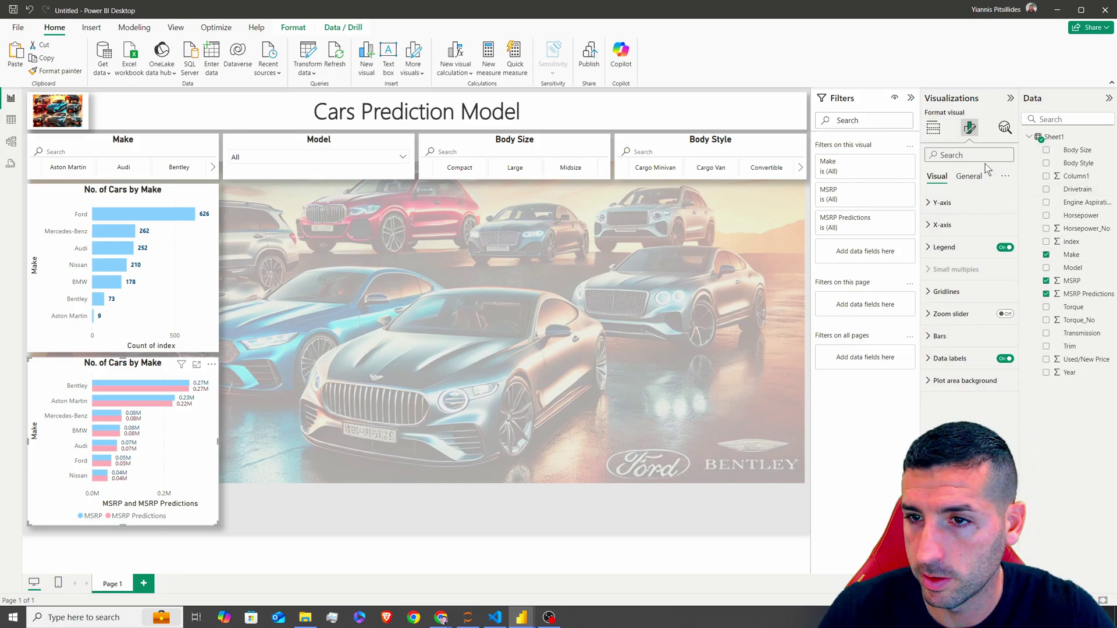
{"action": "left_click", "coordinate": [960, 178]}
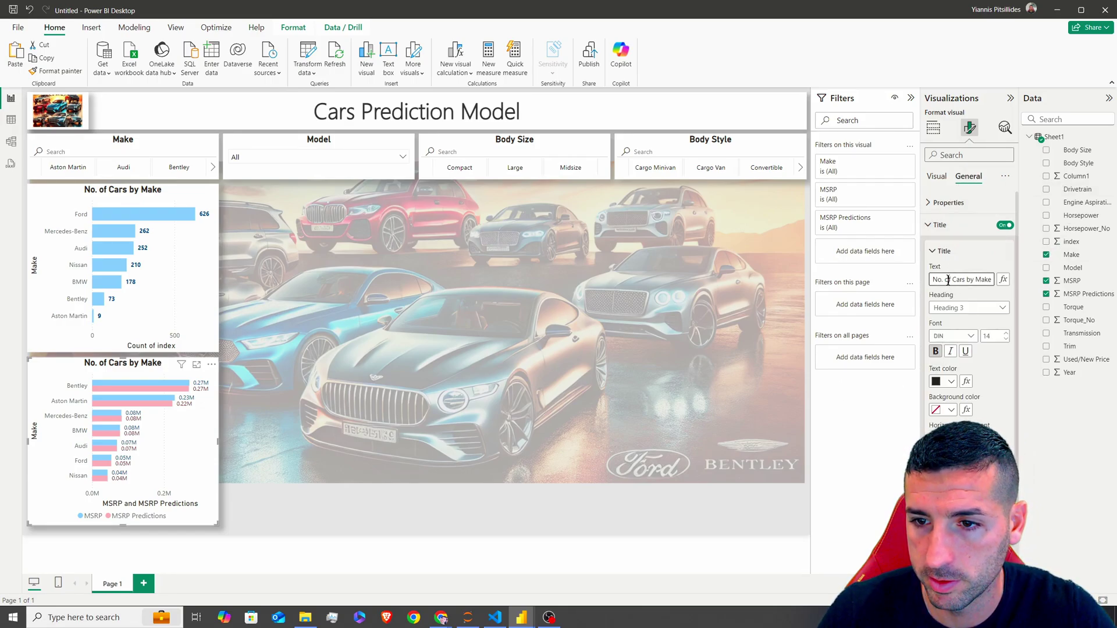
{"action": "key", "text": "Return"}
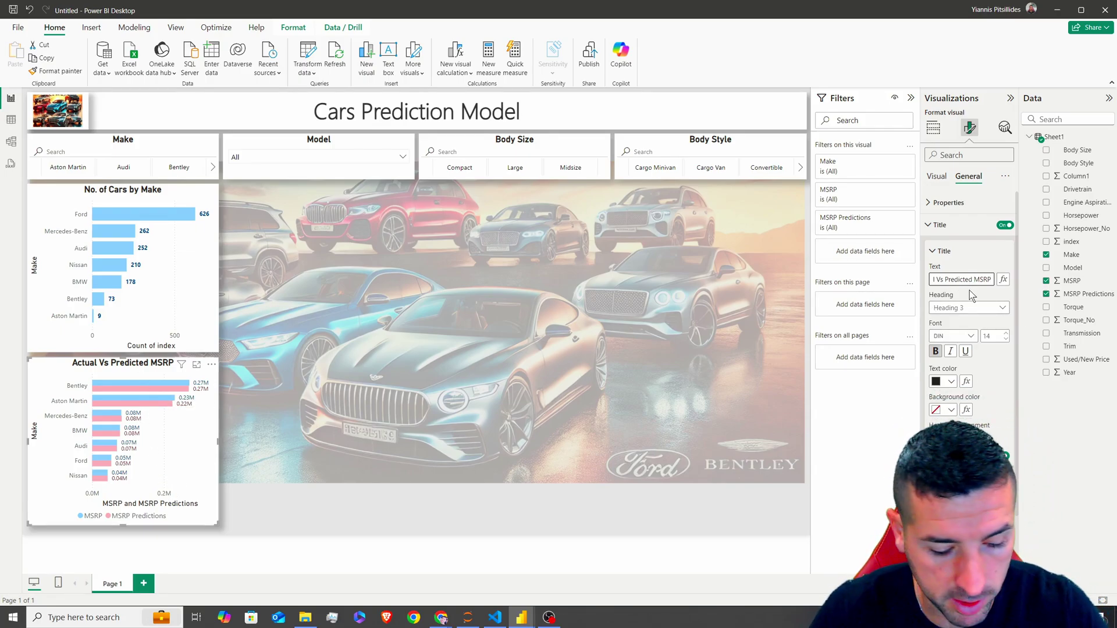
{"action": "key", "text": "BackSpace"}
{"action": "key", "text": "BackSpace"}
{"action": "key", "text": "BackSpace"}
{"action": "key", "text": "BackSpace"}
{"action": "type", "text": "AVG"}
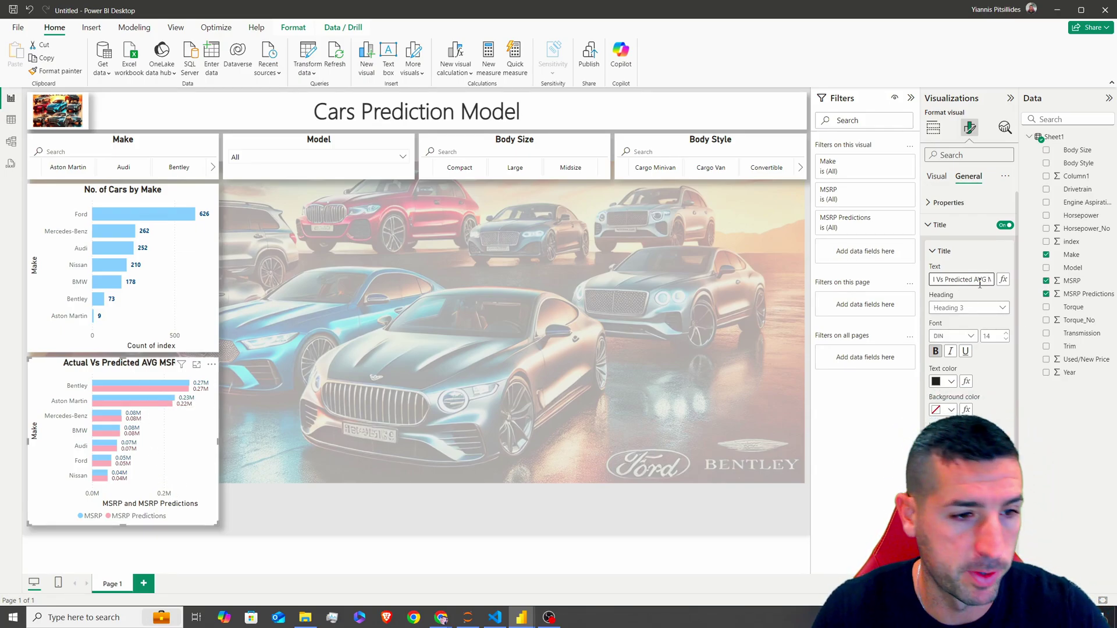
Rename the Count of index field to "Count of Cars" in the No. of Cars by Make chart.
{"action": "left_click", "coordinate": [117, 201]}
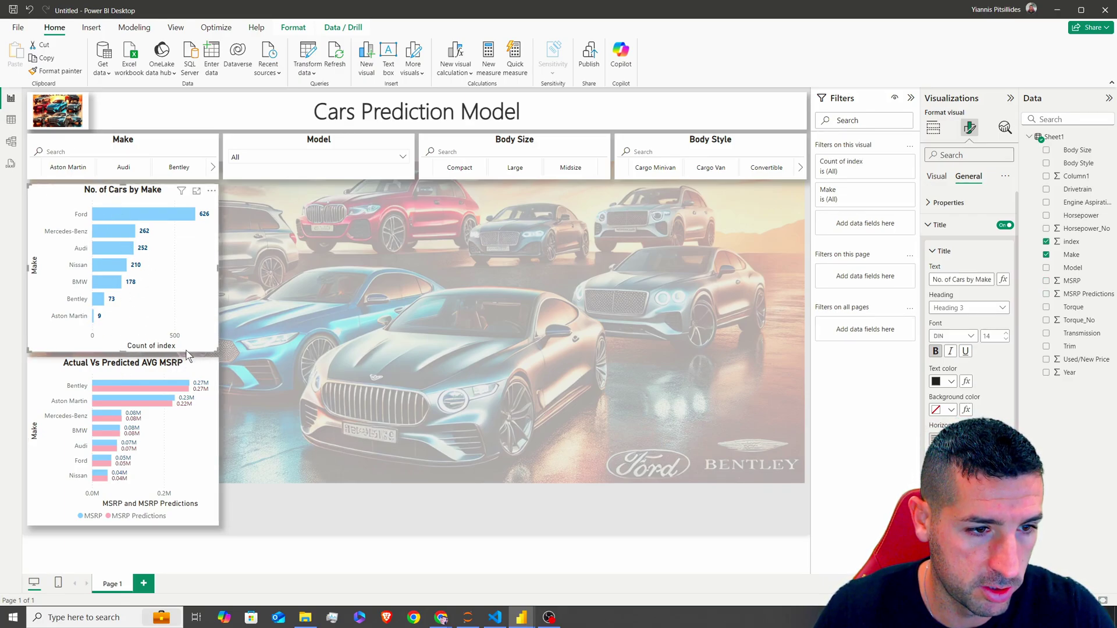
{"action": "left_click", "coordinate": [937, 225]}
{"action": "left_click", "coordinate": [937, 176]}
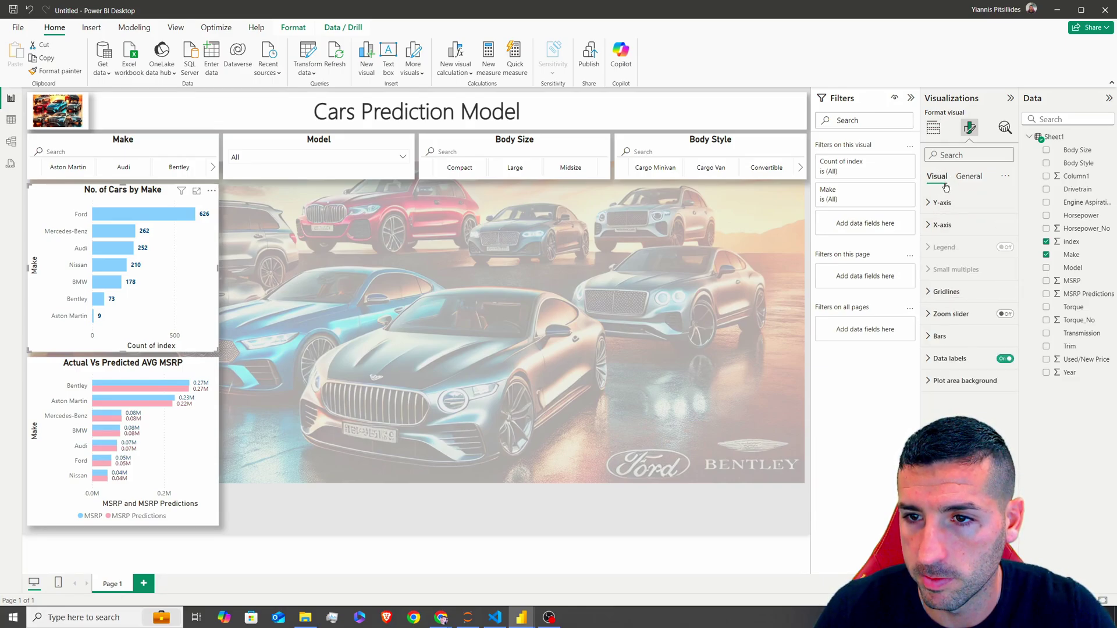
{"action": "left_click", "coordinate": [932, 127]}
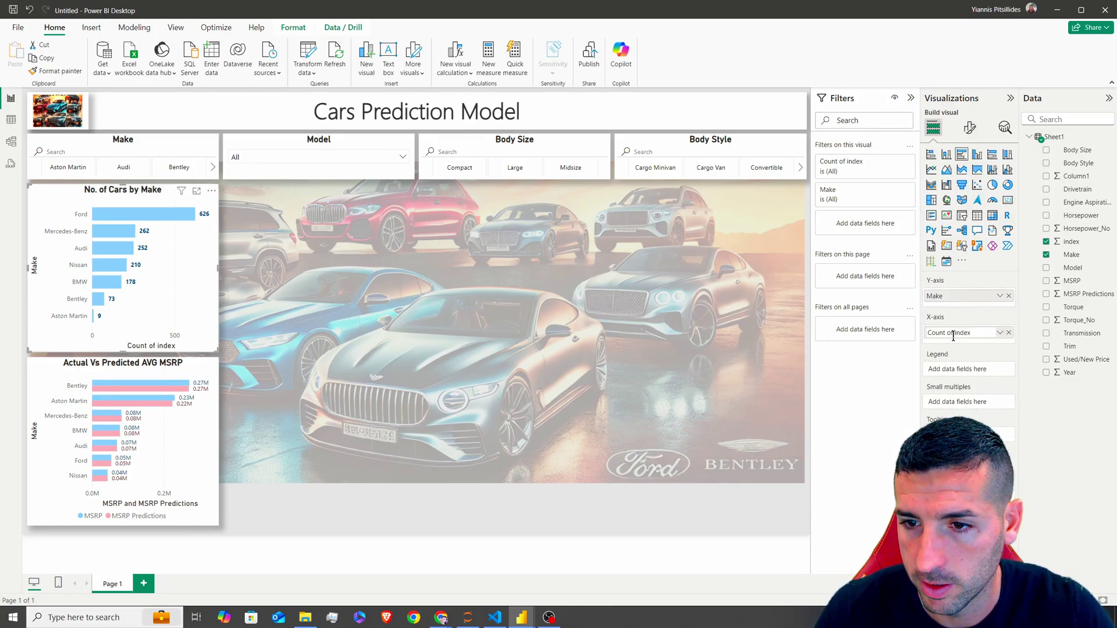
{"action": "type", "text": "Ca"}
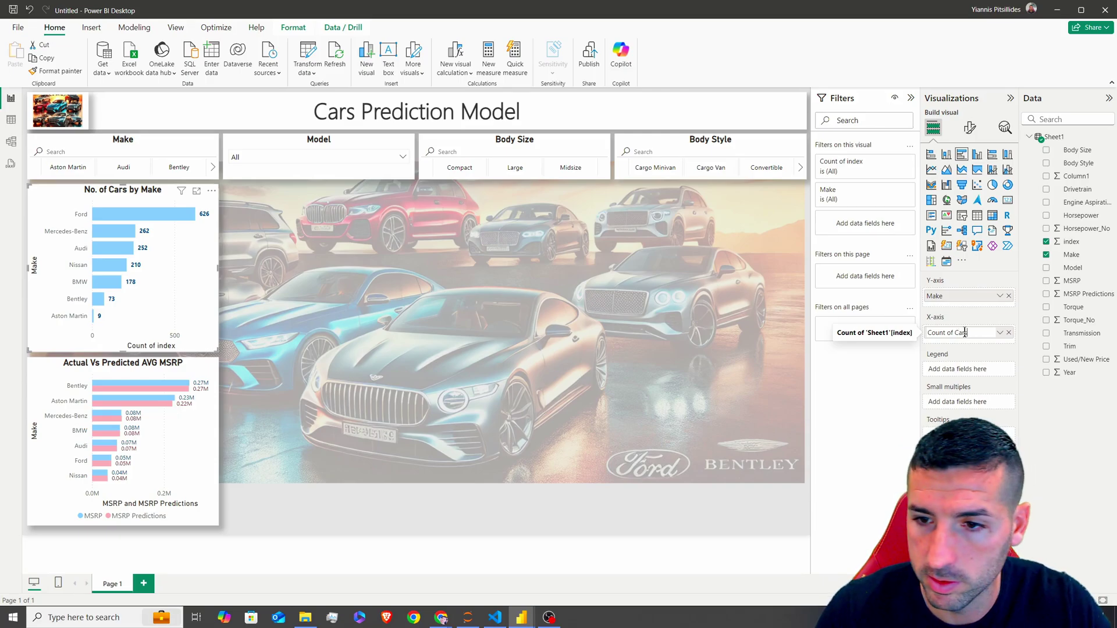
{"action": "type", "text": "rs"}
{"action": "key", "text": "Return"}
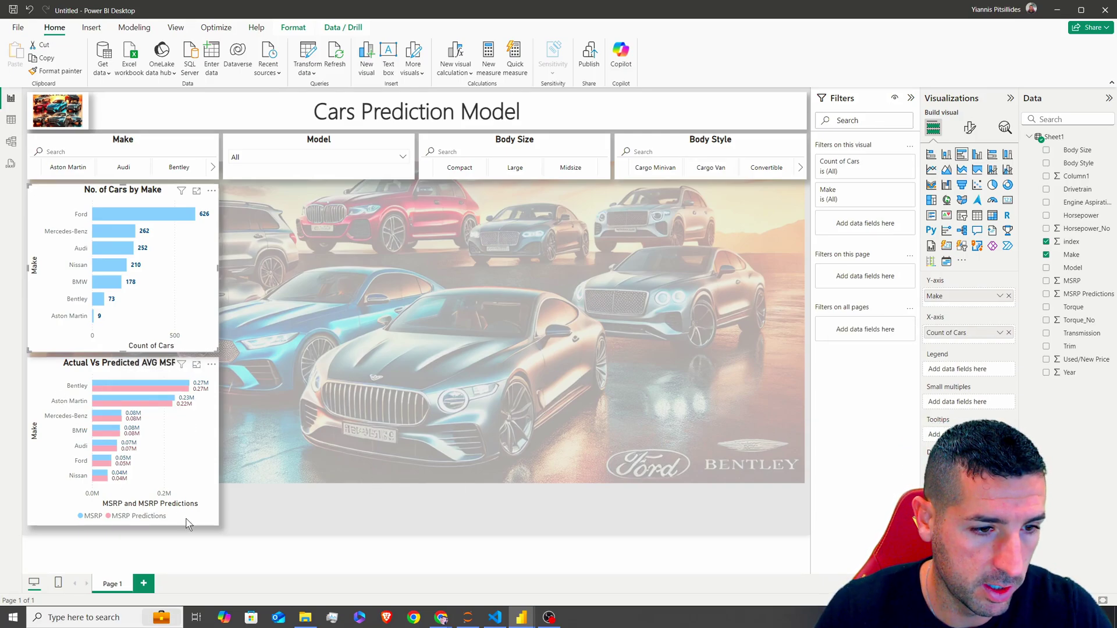
Duplicate the Actual Vs Predicted AVG MSRP chart, placing the copy beside the No. of Cars by Make chart and widening it across the background image.
{"action": "left_click", "coordinate": [336, 562]}
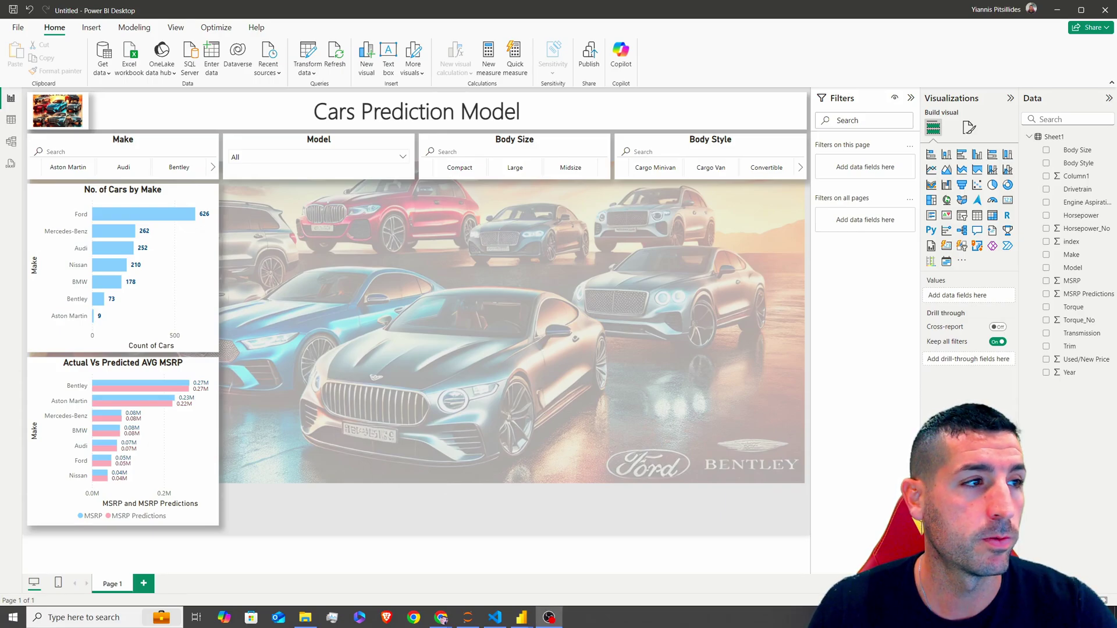
{"action": "key", "text": "alt+Tab"}
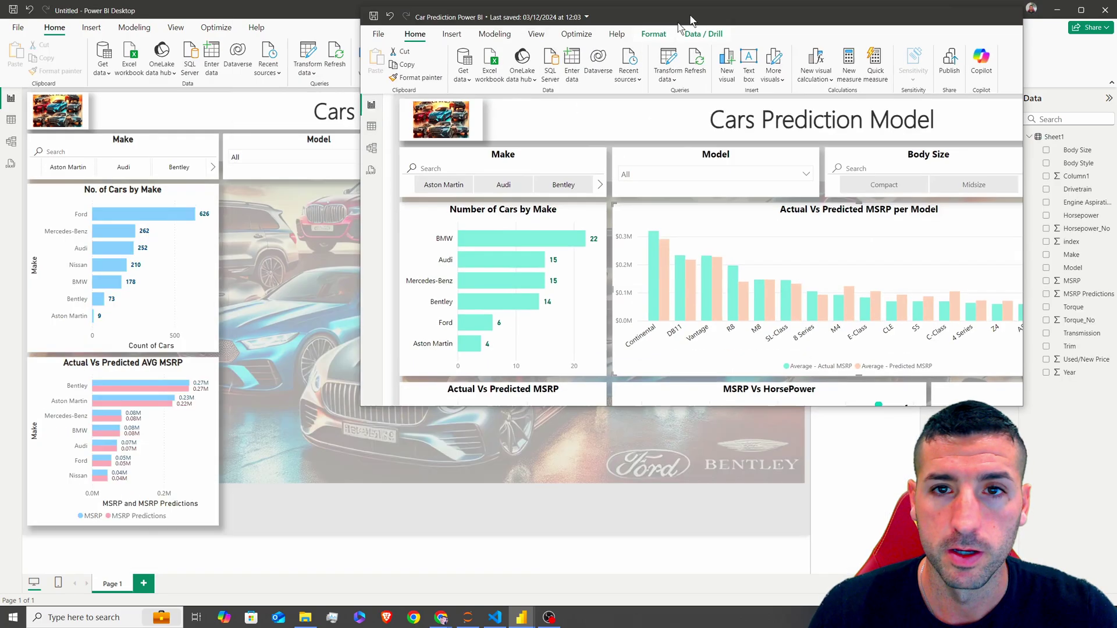
{"action": "left_click", "coordinate": [77, 370]}
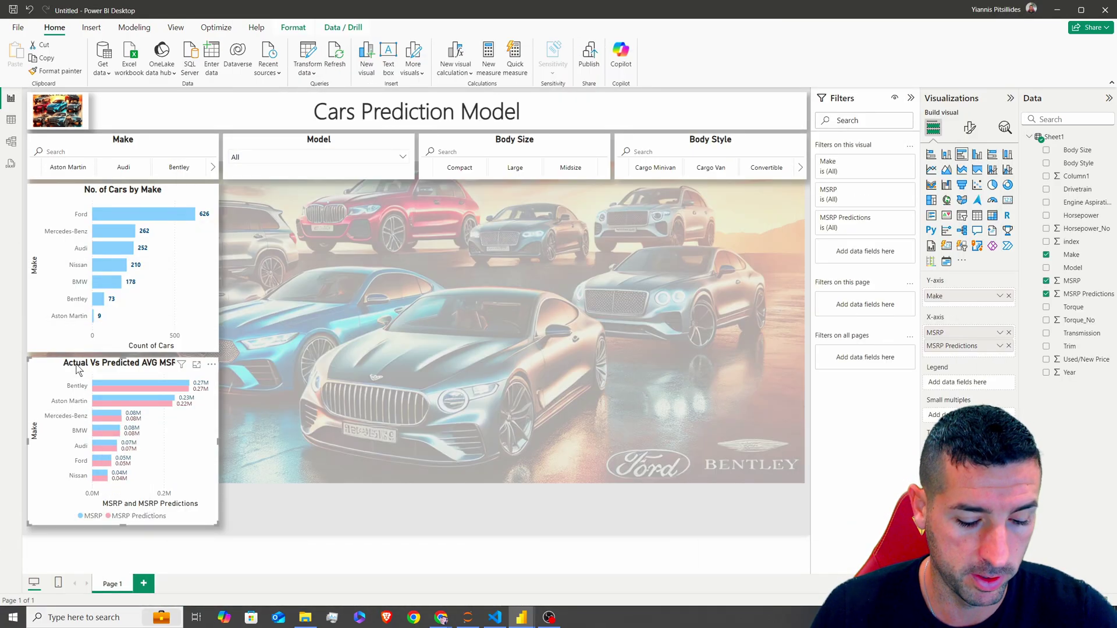
{"action": "left_click_drag", "start_coordinate": [123, 373], "coordinate": [317, 198]}
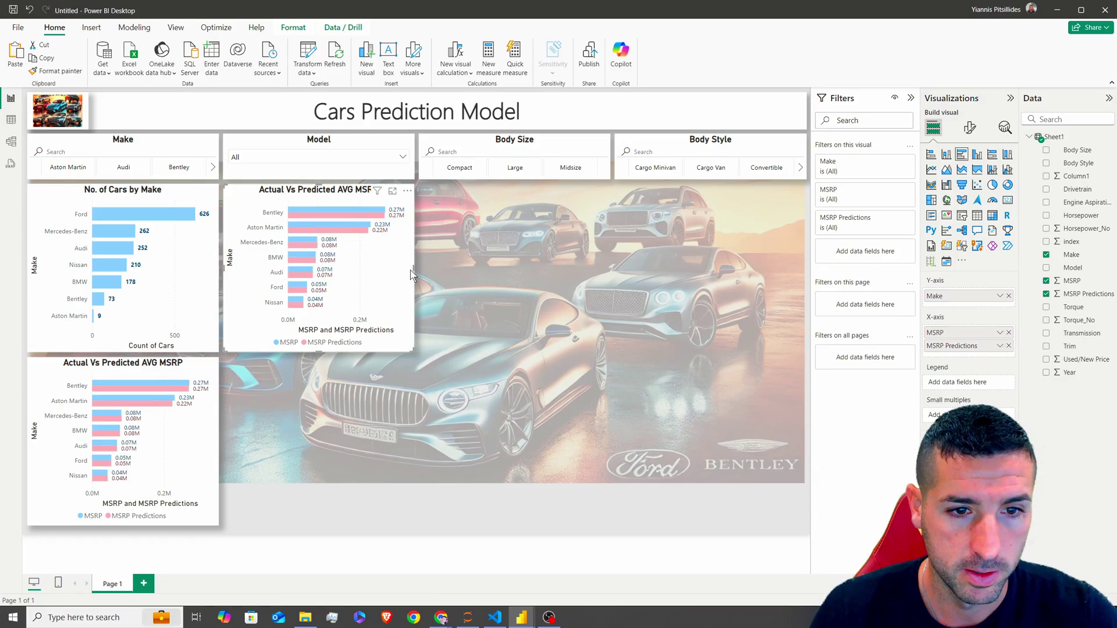
{"action": "left_click_drag", "start_coordinate": [412, 269], "coordinate": [685, 261]}
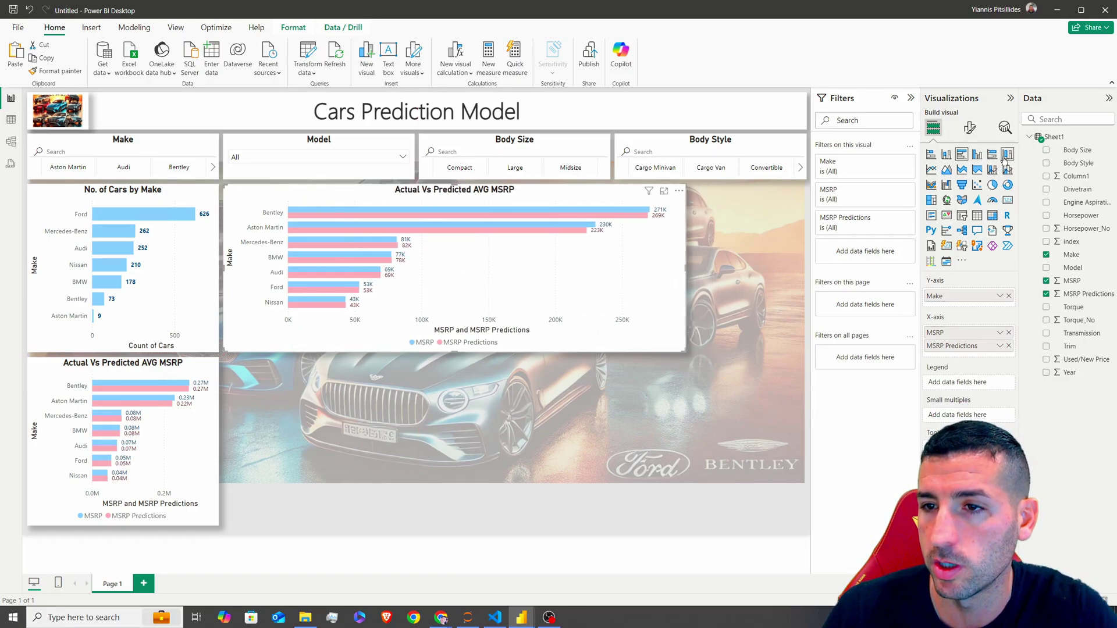
Convert the wide copy to a clustered column chart and replace Make with Model on its X-axis.
{"action": "left_click", "coordinate": [976, 154]}
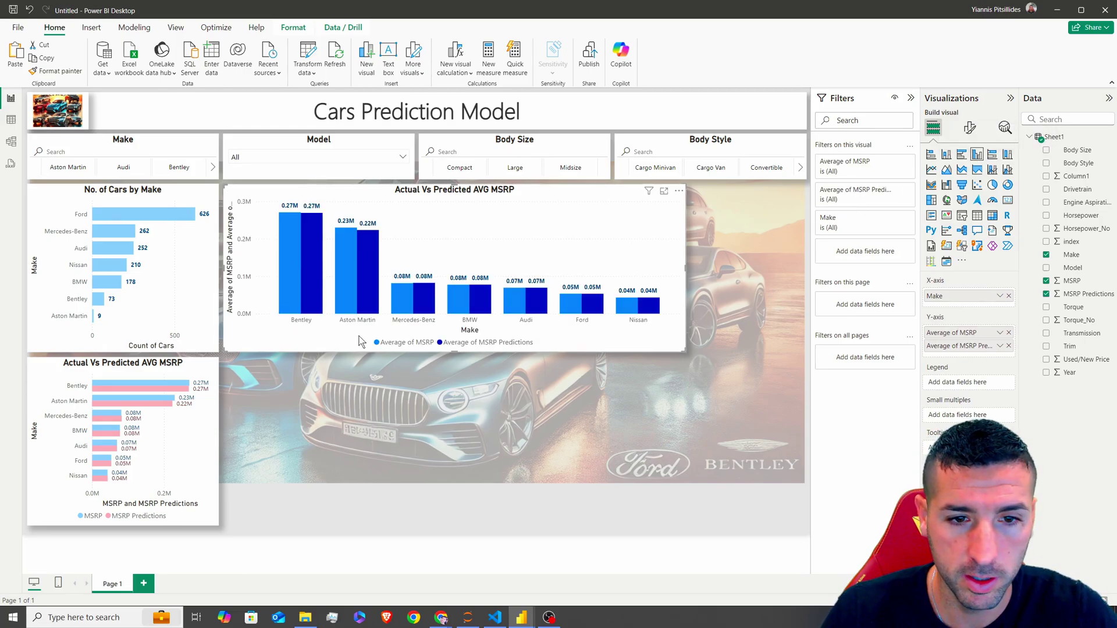
{"action": "left_click", "coordinate": [1009, 300]}
{"action": "left_click_drag", "start_coordinate": [1073, 268], "coordinate": [971, 297]}
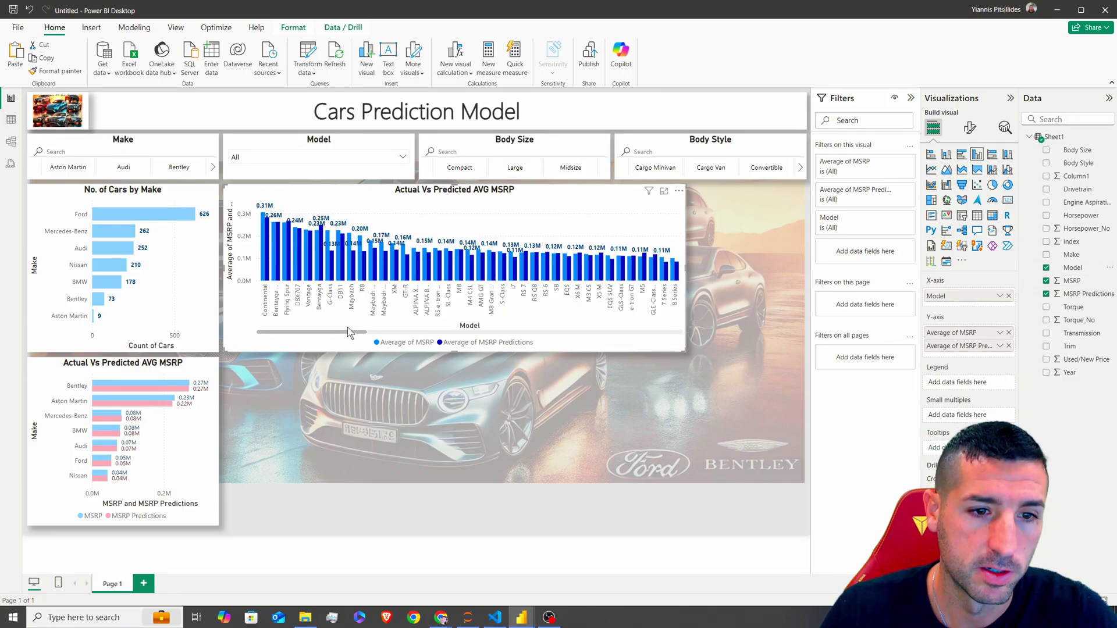
{"action": "left_click_drag", "start_coordinate": [341, 333], "coordinate": [393, 331]}
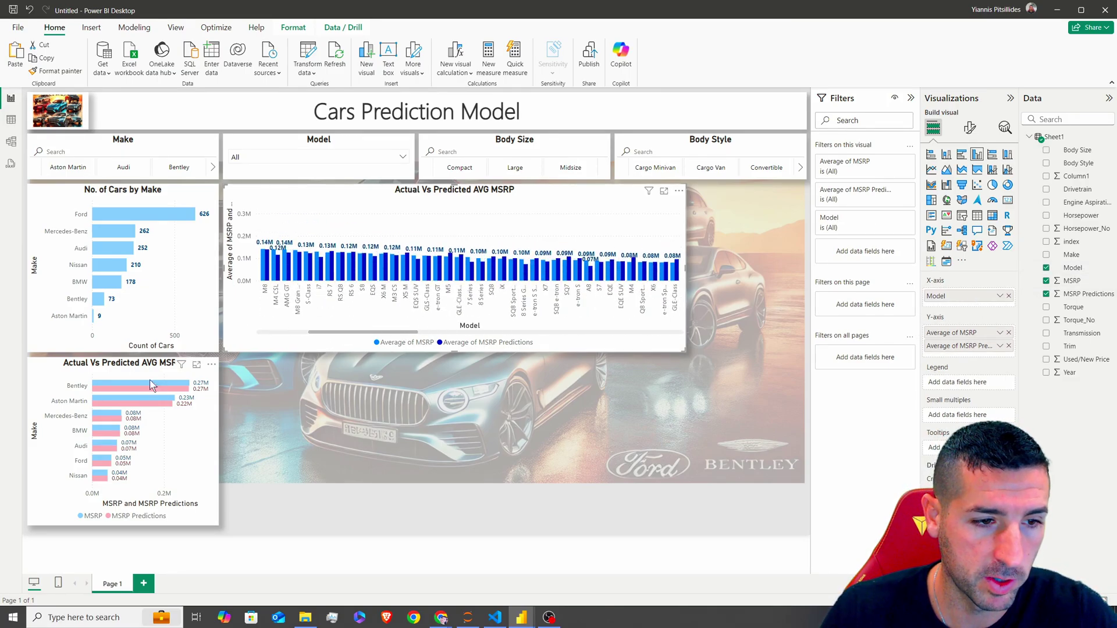
Colour the column chart's Average of MSRP columns light blue and its Average of MSRP Predictions columns light red.
{"action": "left_click", "coordinate": [969, 128]}
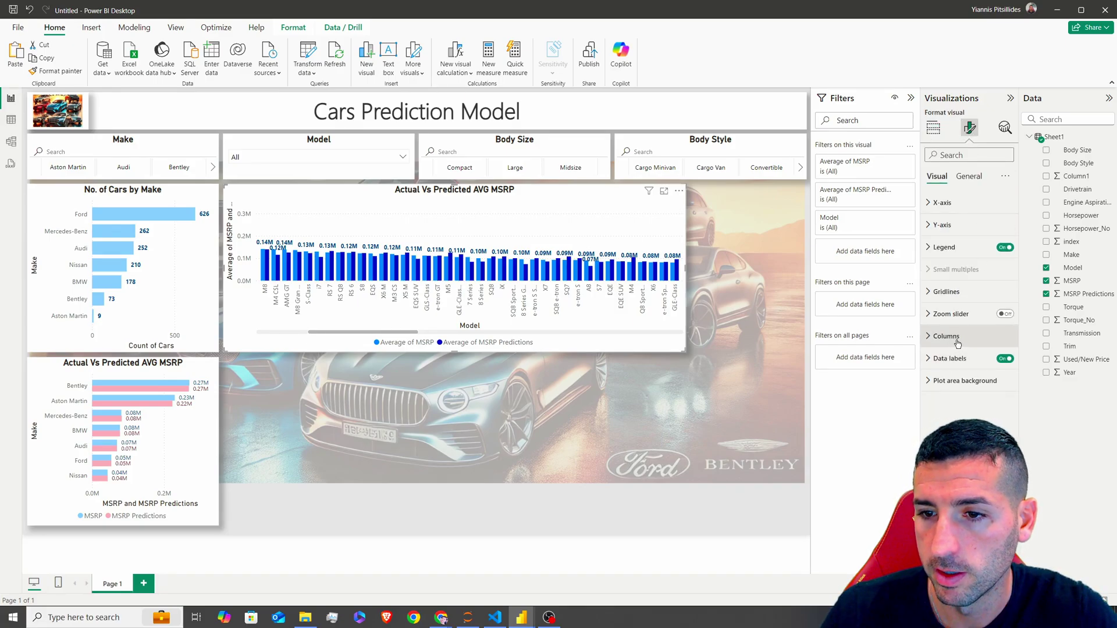
{"action": "left_click", "coordinate": [957, 338]}
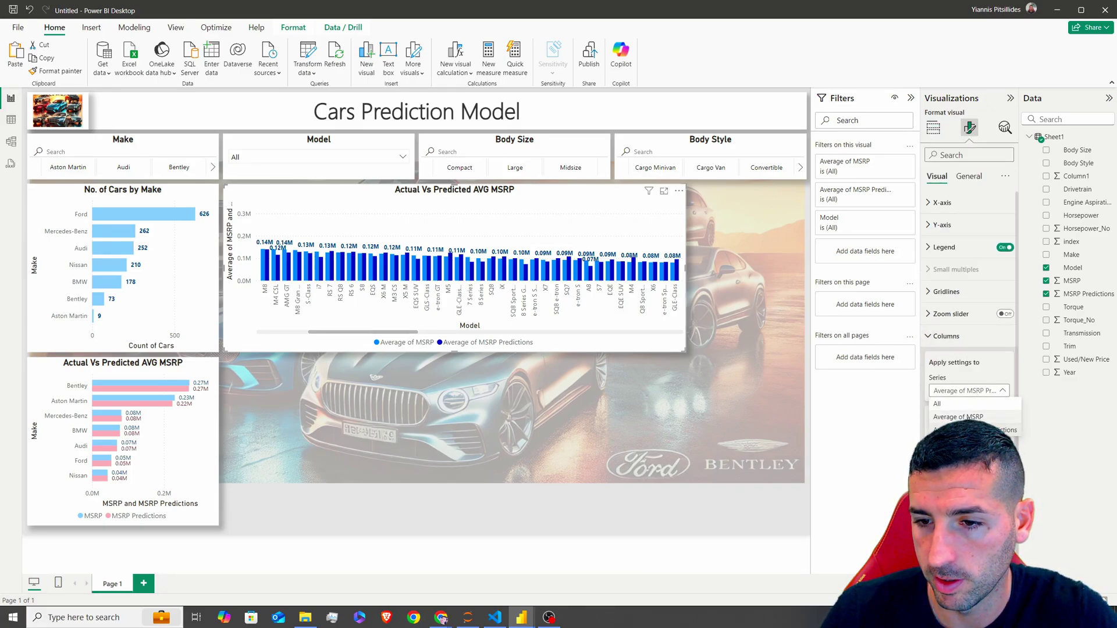
{"action": "left_click", "coordinate": [942, 442]}
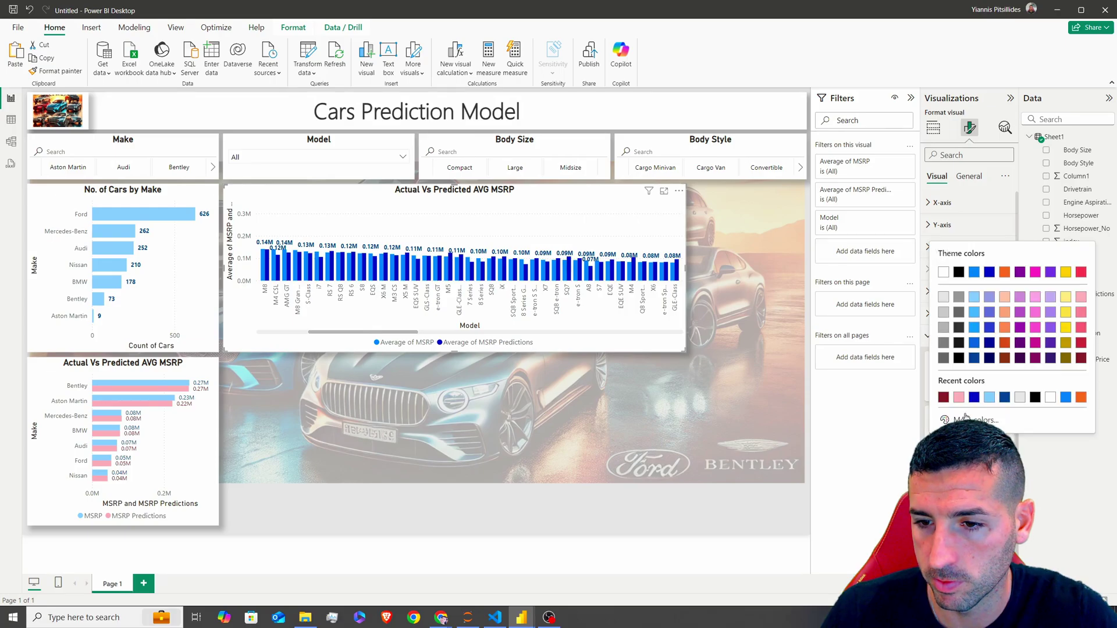
{"action": "left_click", "coordinate": [972, 301]}
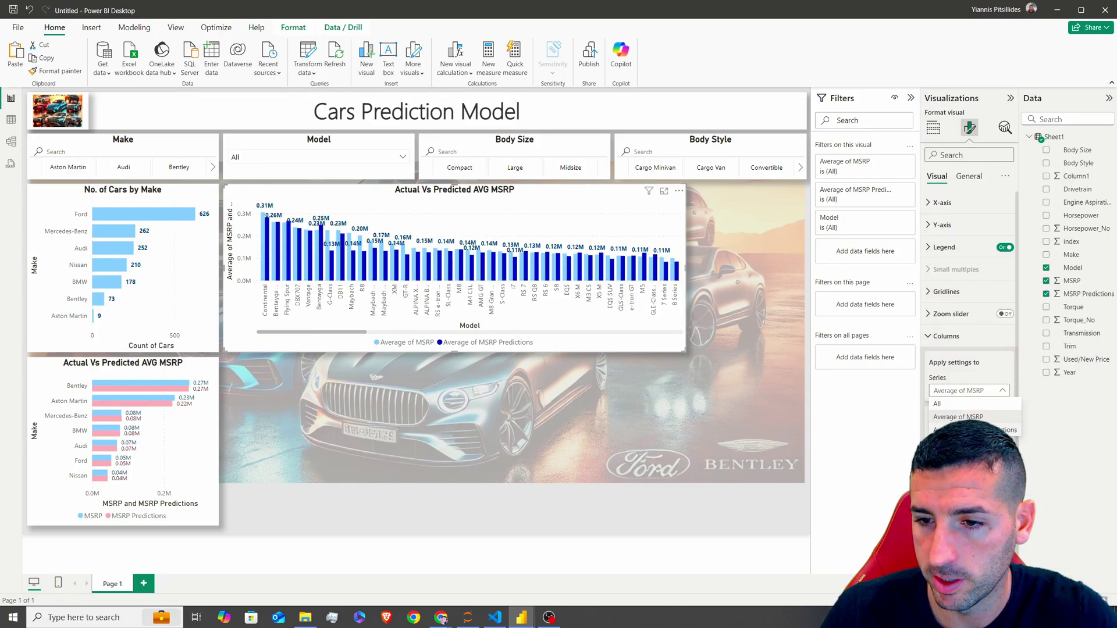
{"action": "left_click", "coordinate": [943, 442]}
{"action": "left_click", "coordinate": [1083, 305]}
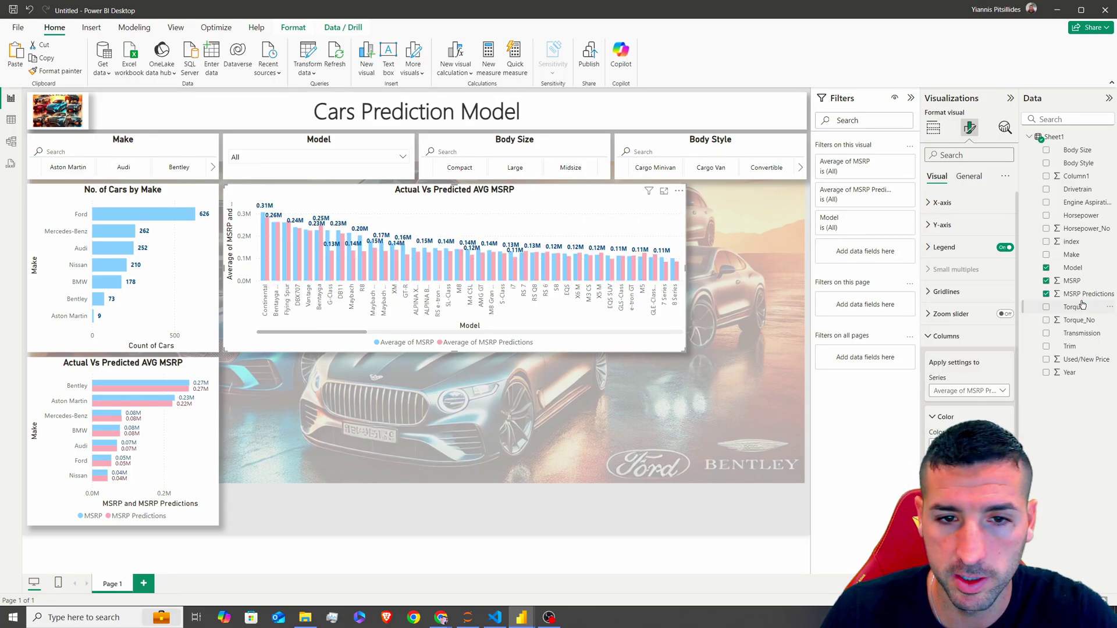
Make the column chart's data label values non-bold for the Average of MSRP series.
{"action": "left_click", "coordinate": [945, 338]}
{"action": "left_click", "coordinate": [959, 360]}
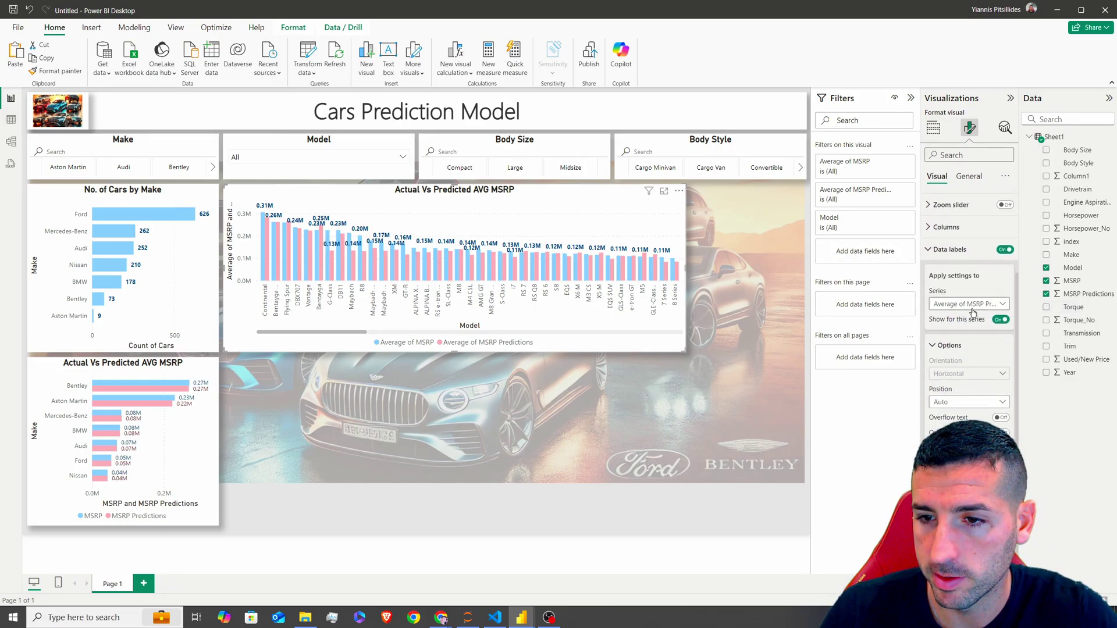
{"action": "left_click", "coordinate": [971, 305]}
{"action": "left_click", "coordinate": [971, 329]}
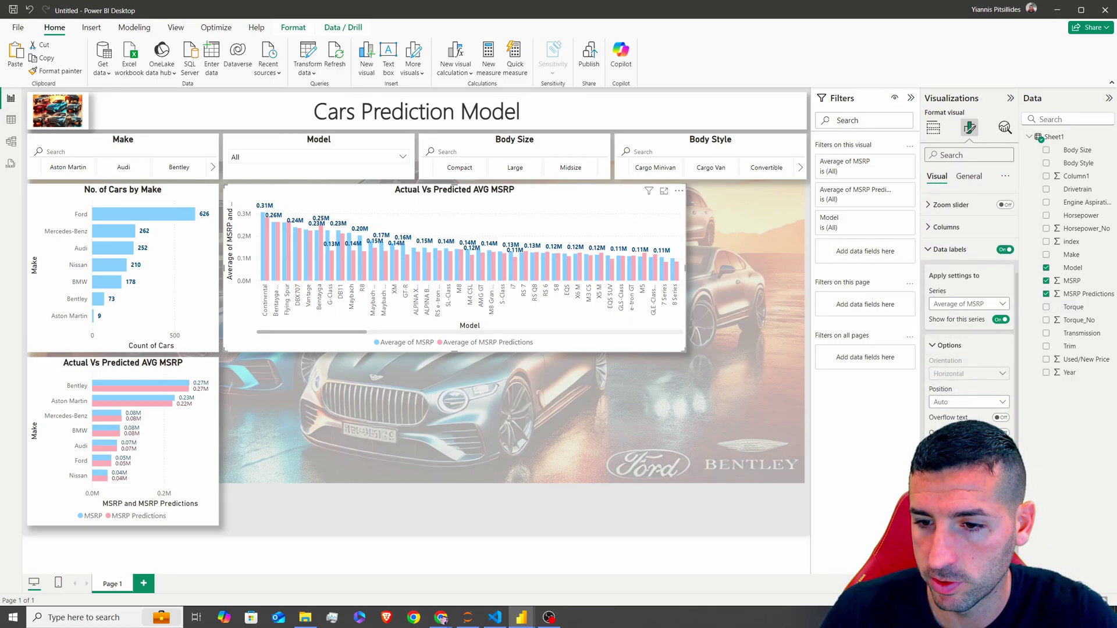
{"action": "scroll", "coordinate": [968, 320], "scroll_direction": "down", "scroll_amount": 3}
{"action": "scroll", "coordinate": [968, 320], "scroll_direction": "down", "scroll_amount": 4}
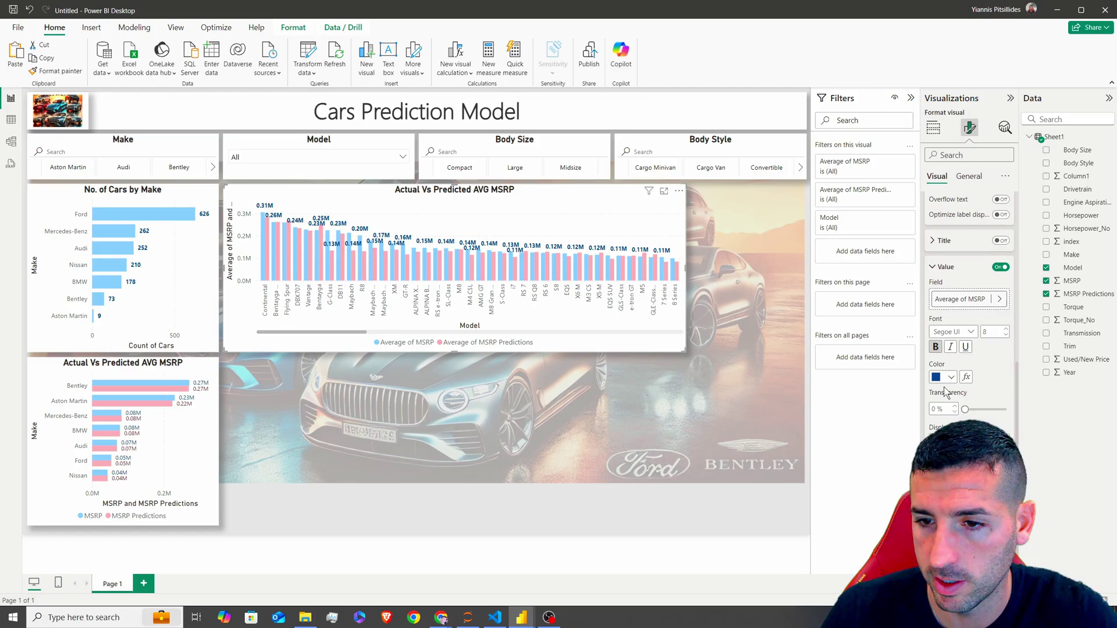
{"action": "left_click", "coordinate": [942, 335]}
{"action": "left_click", "coordinate": [988, 428]}
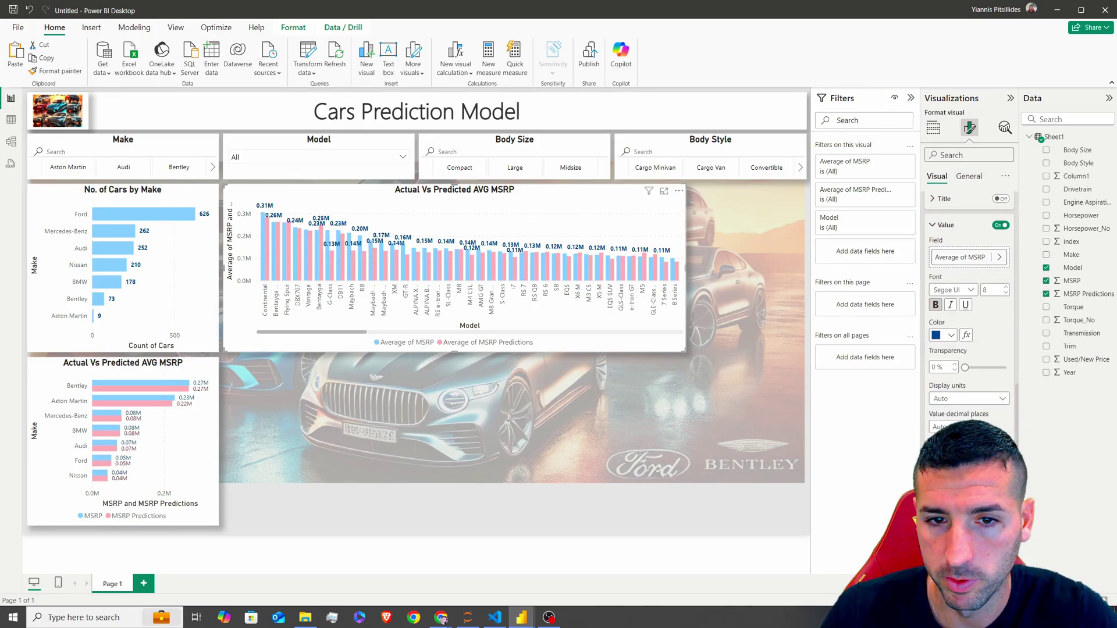
{"action": "left_click", "coordinate": [934, 305]}
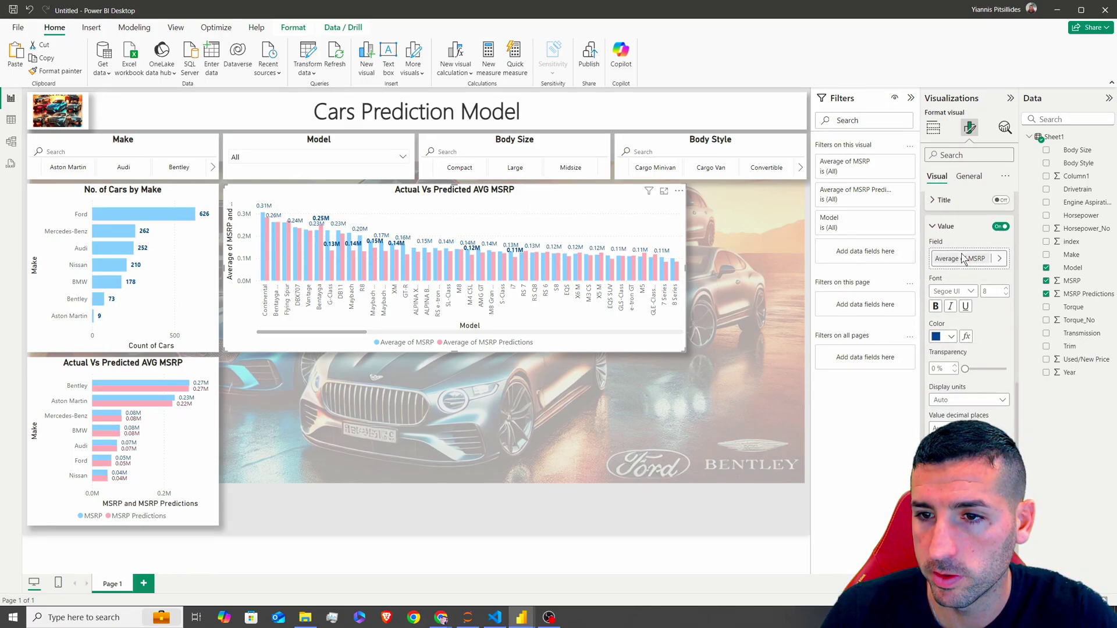
Make the column chart's data label values dark red and non-bold for the Average of MSRP Predictions series.
{"action": "scroll", "coordinate": [970, 256], "scroll_direction": "up", "scroll_amount": 3}
{"action": "left_click", "coordinate": [968, 207]}
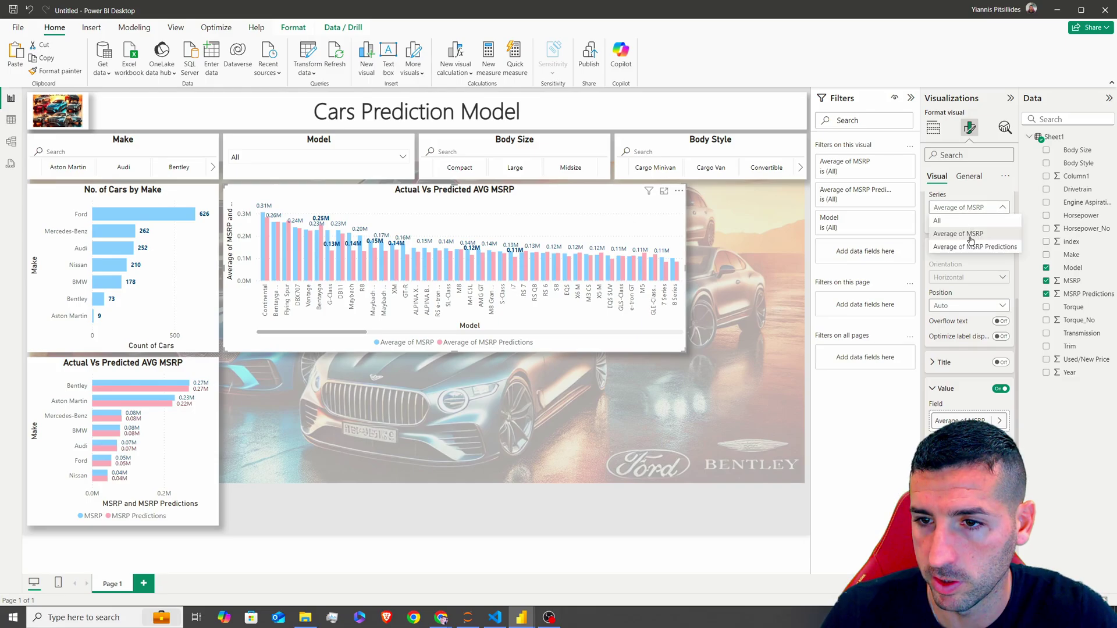
{"action": "left_click", "coordinate": [966, 235]}
{"action": "scroll", "coordinate": [968, 349], "scroll_direction": "up", "scroll_amount": 2}
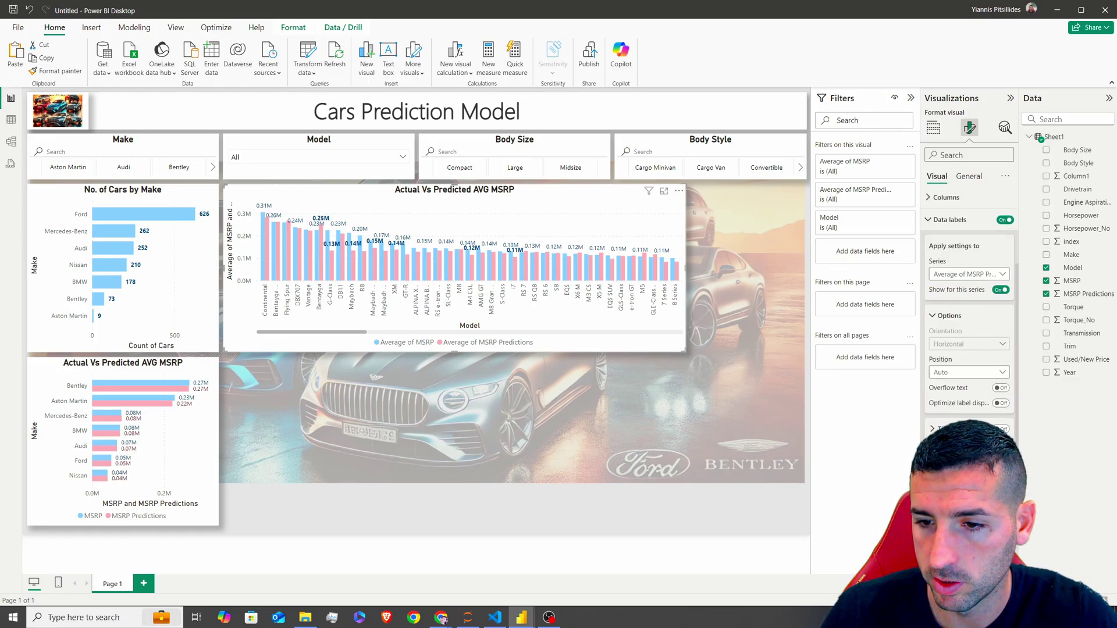
{"action": "scroll", "coordinate": [949, 381], "scroll_direction": "down", "scroll_amount": 4}
{"action": "left_click", "coordinate": [949, 335]}
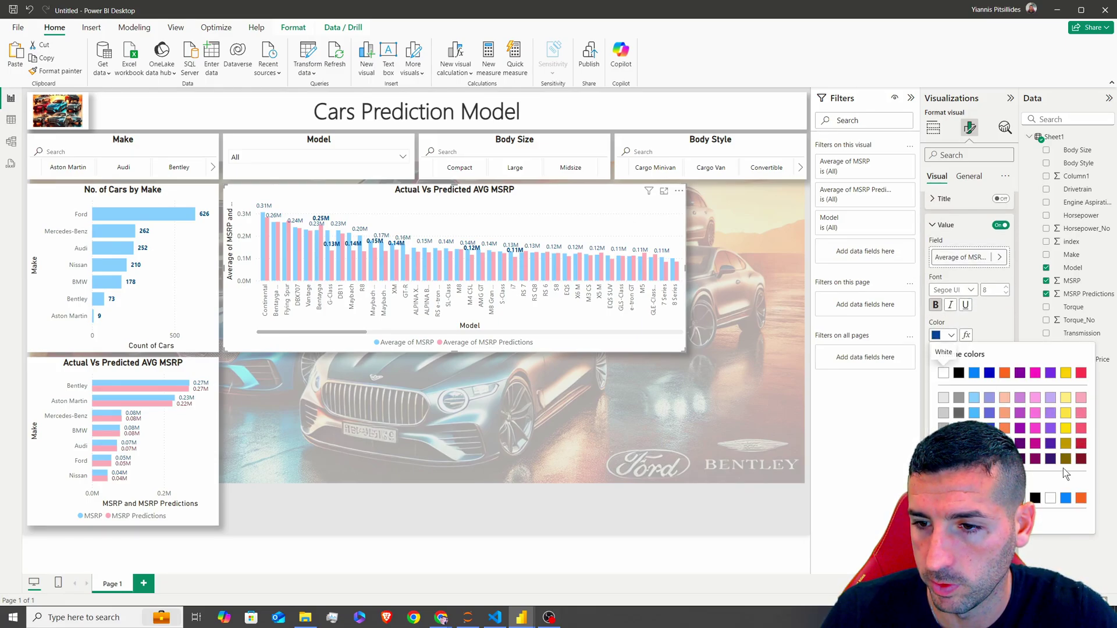
{"action": "left_click", "coordinate": [1080, 459]}
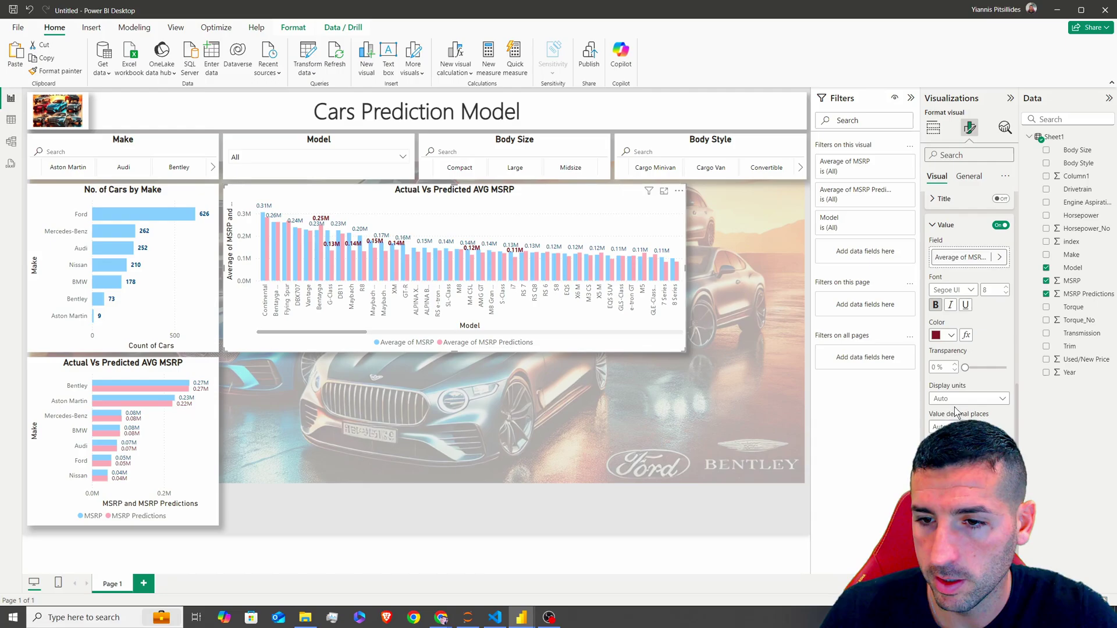
{"action": "left_click", "coordinate": [940, 308]}
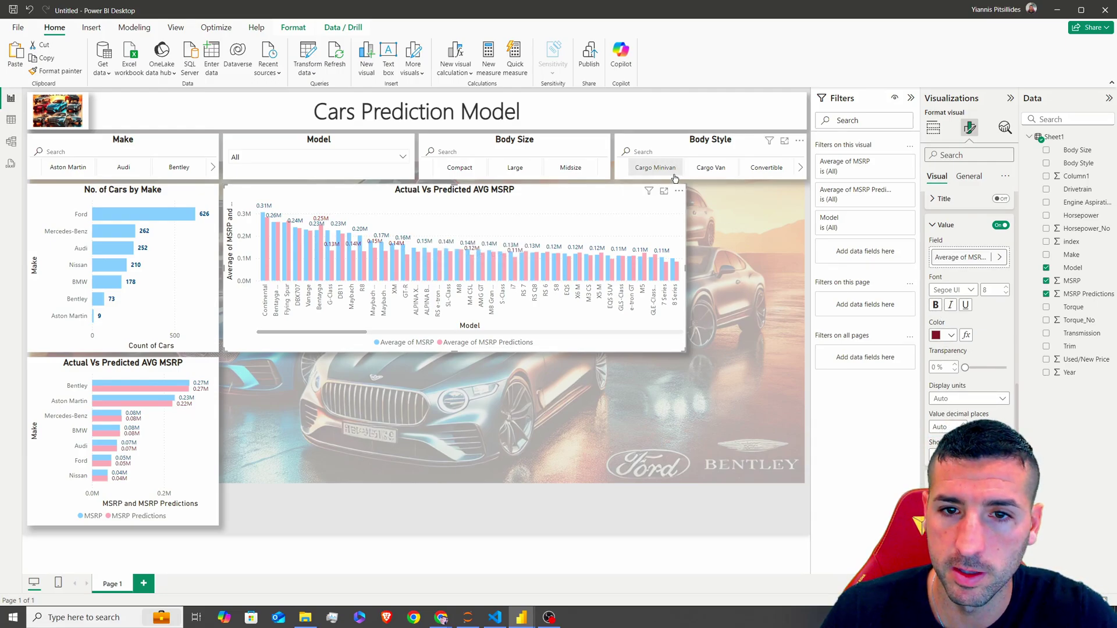
Filter the report to the Convertible body style and retitle the column chart "Actual Vs Predicted AVG MSRP per Model".
{"action": "left_click", "coordinate": [778, 170]}
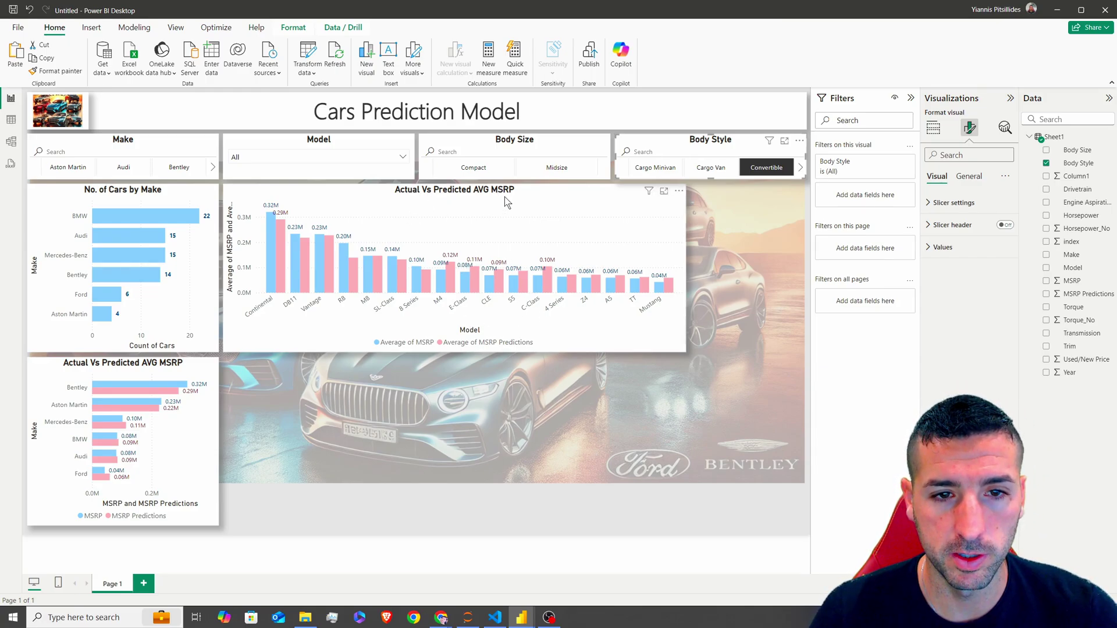
{"action": "left_click", "coordinate": [520, 195]}
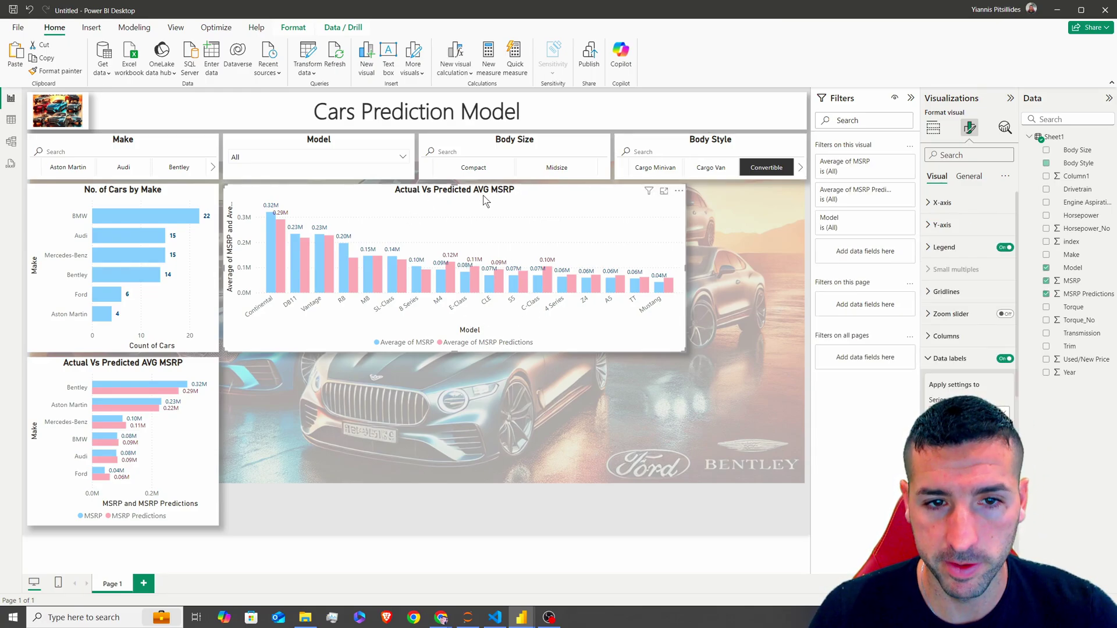
{"action": "left_click", "coordinate": [970, 177]}
{"action": "left_click", "coordinate": [958, 234]}
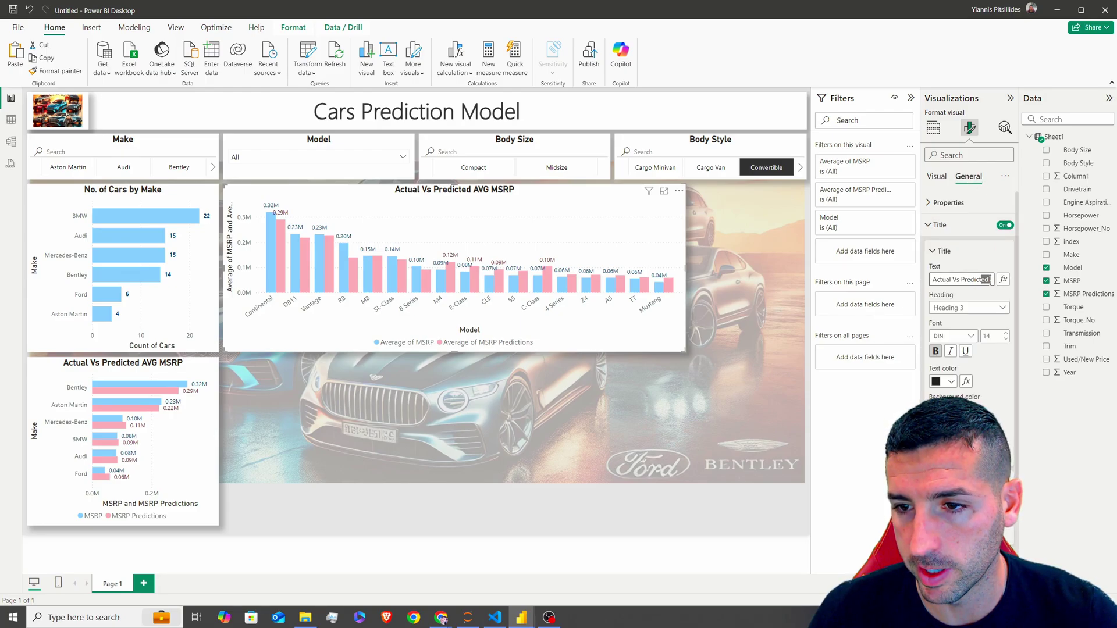
{"action": "left_click_drag", "start_coordinate": [957, 280], "coordinate": [987, 280]}
{"action": "left_click", "coordinate": [987, 280]}
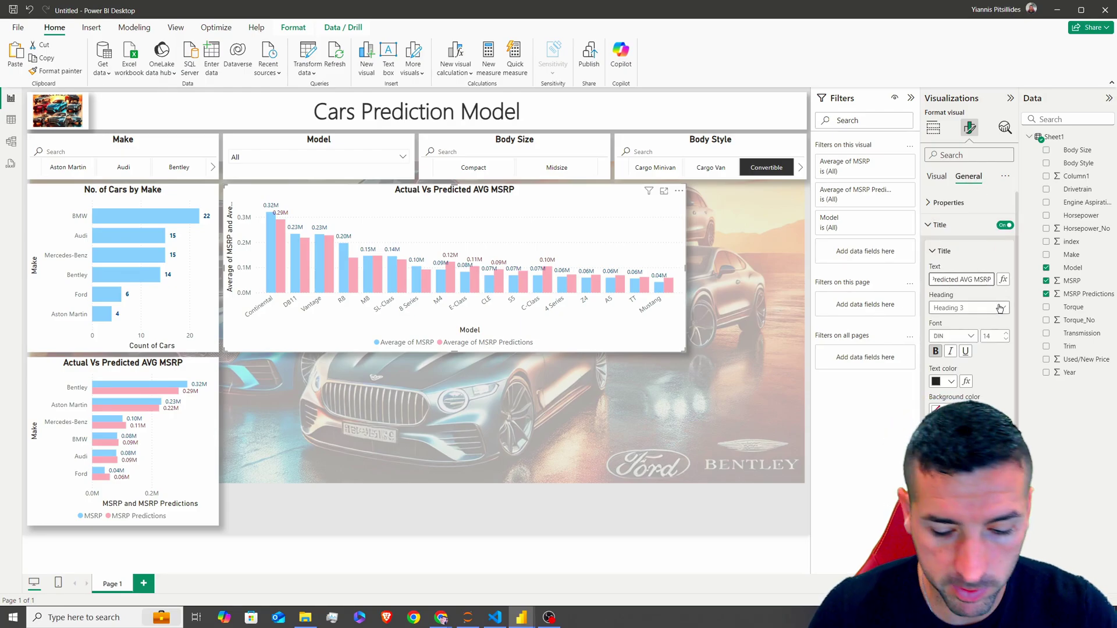
{"action": "type", "text": "per Model"}
{"action": "left_click", "coordinate": [705, 197]}
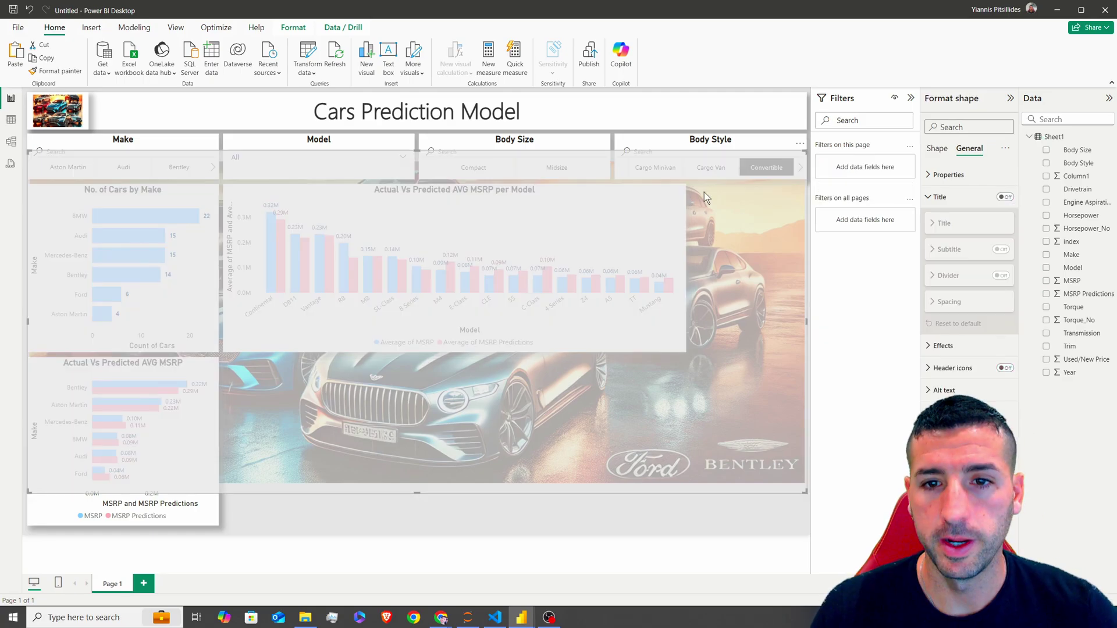
{"action": "key", "text": "Escape"}
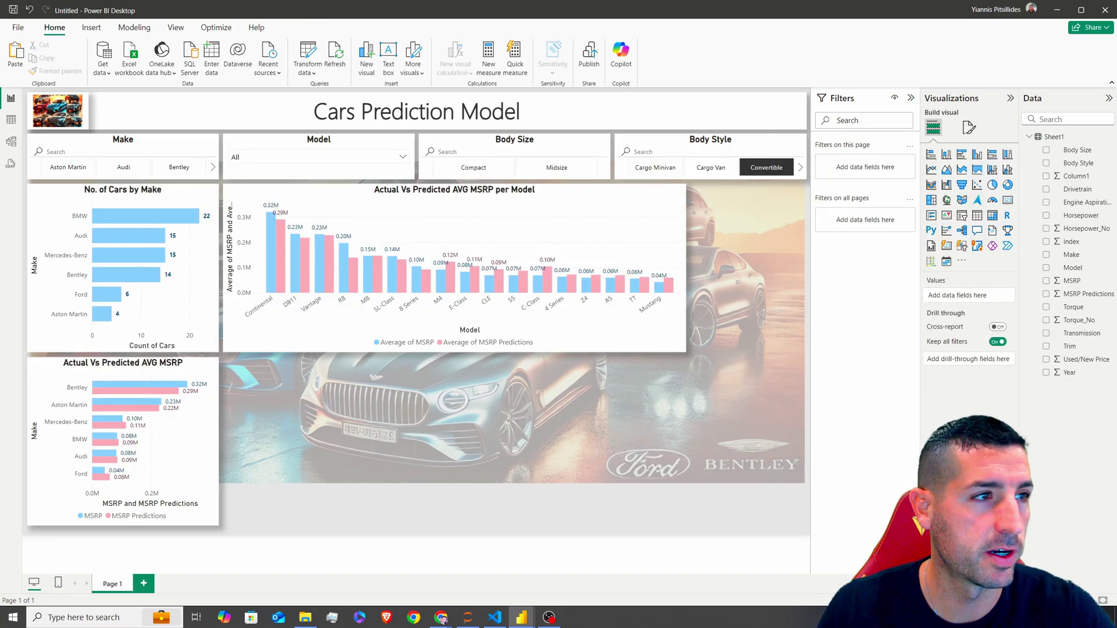
{"action": "key", "text": "alt+Tab"}
{"action": "double_click", "coordinate": [977, 6]}
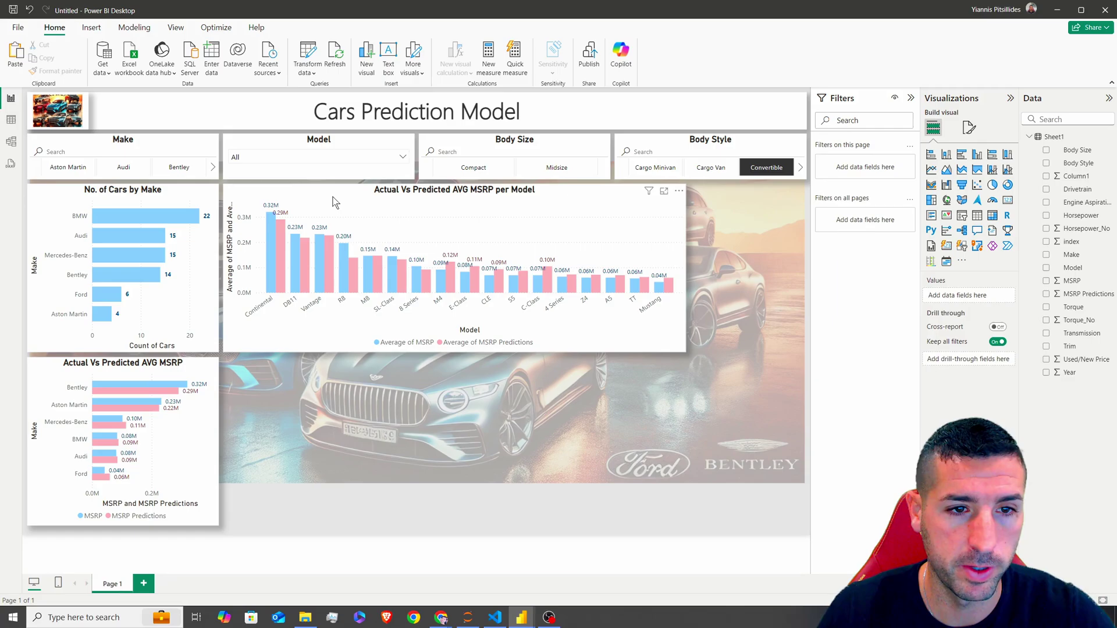
Duplicate the No. of Cars by Make chart, fitting the copy as a small tile in the gap beside the per Model column chart.
{"action": "left_click", "coordinate": [261, 212]}
{"action": "key", "text": "Tab"}
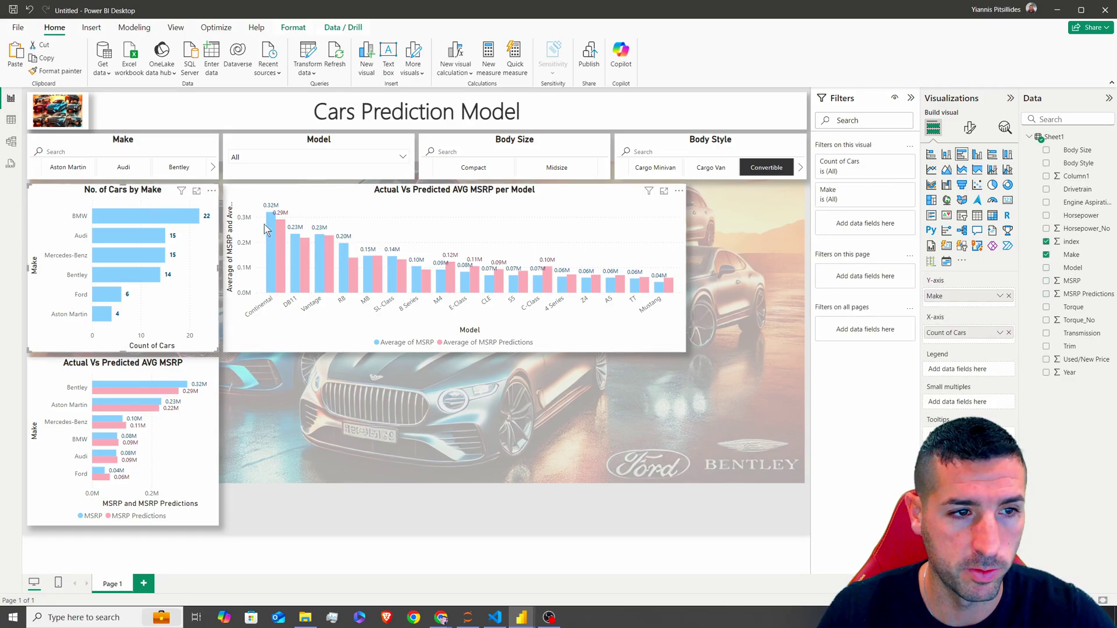
{"action": "key", "text": "ctrl+c"}
{"action": "key", "text": "ctrl+v"}
{"action": "left_click_drag", "start_coordinate": [717, 239], "coordinate": [717, 196]}
{"action": "left_click_drag", "start_coordinate": [621, 273], "coordinate": [692, 271]}
{"action": "left_click_drag", "start_coordinate": [749, 352], "coordinate": [749, 239]}
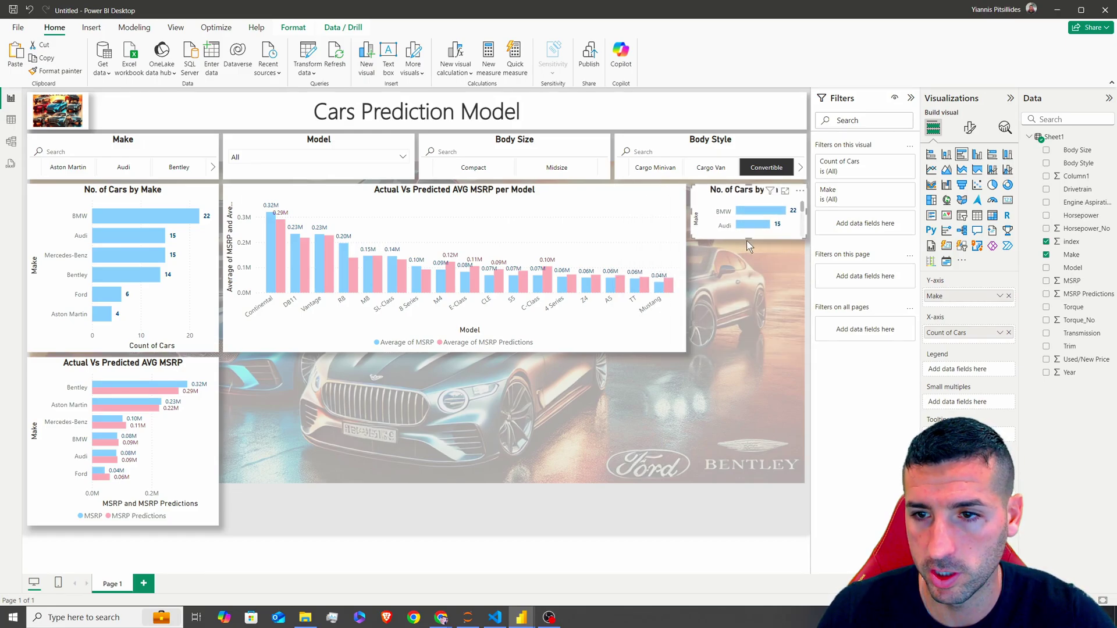
Convert the small chart copy into a card showing the distinct count of index.
{"action": "left_click", "coordinate": [1008, 201]}
{"action": "left_click", "coordinate": [999, 296]}
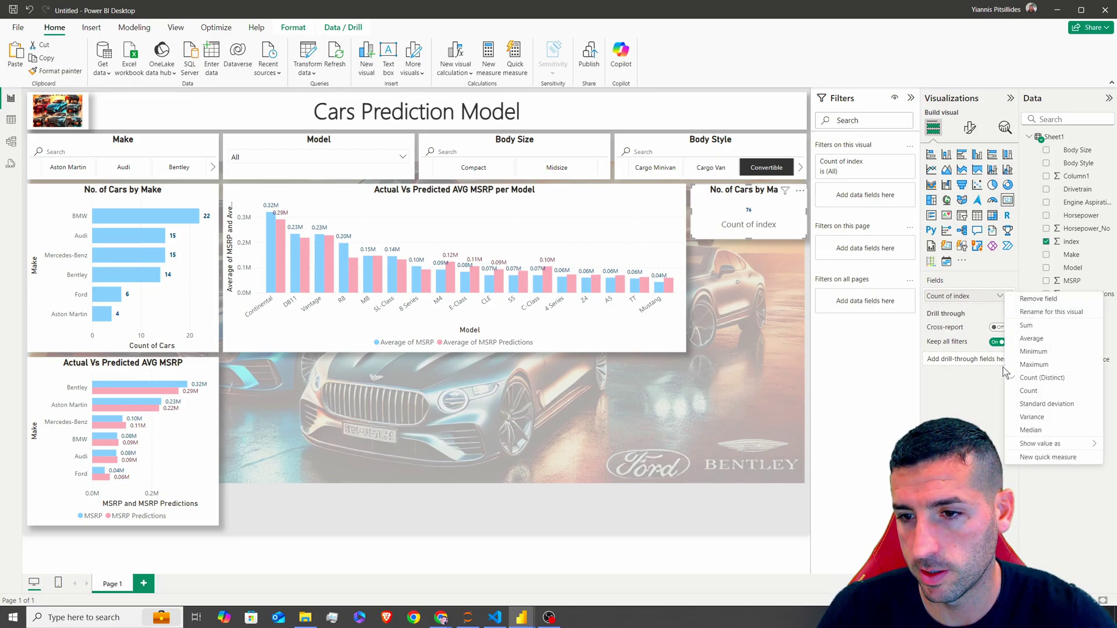
{"action": "left_click", "coordinate": [977, 180]}
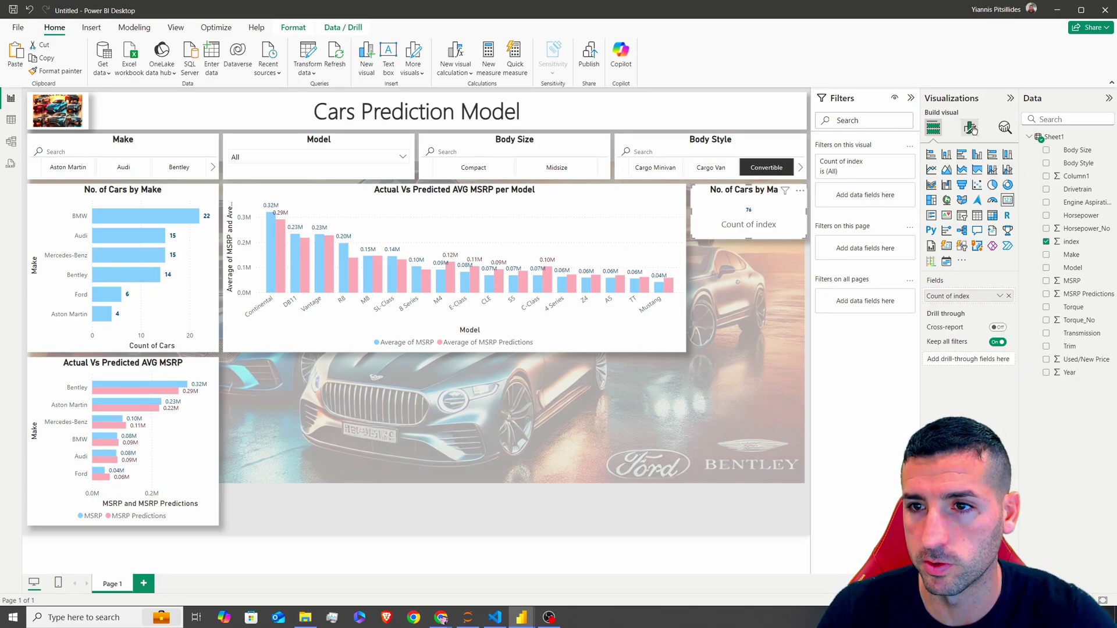
Hide the card's category label and enlarge its callout value.
{"action": "left_click", "coordinate": [969, 127]}
{"action": "left_click", "coordinate": [1004, 225]}
{"action": "left_click", "coordinate": [953, 203]}
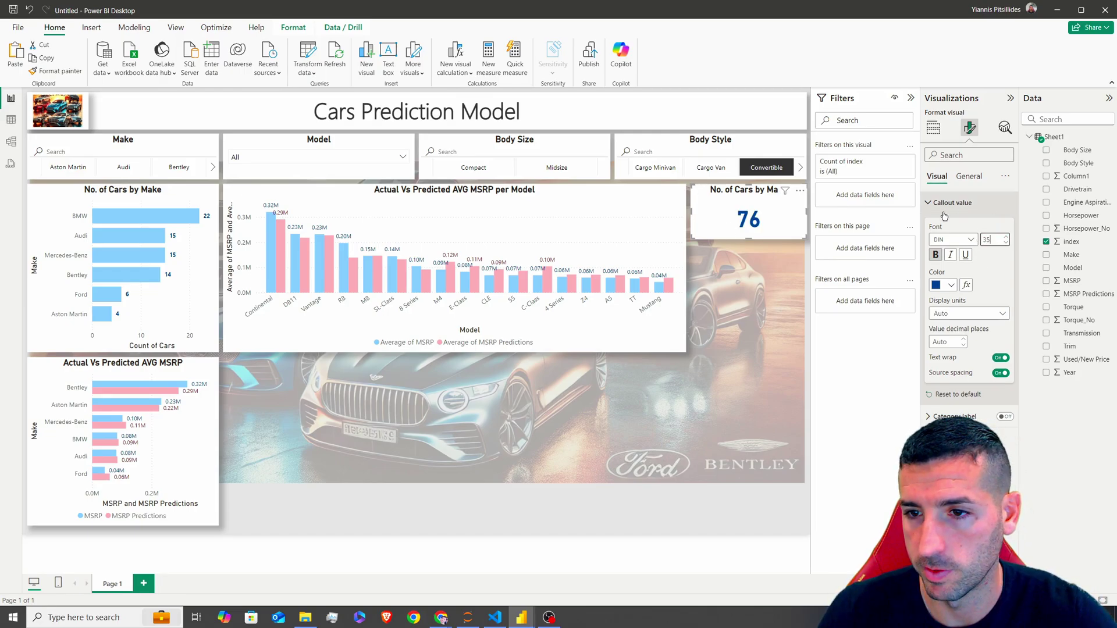
Shorten the card's title to "No. of Cars".
{"action": "left_click", "coordinate": [969, 176]}
{"action": "left_click", "coordinate": [954, 225]}
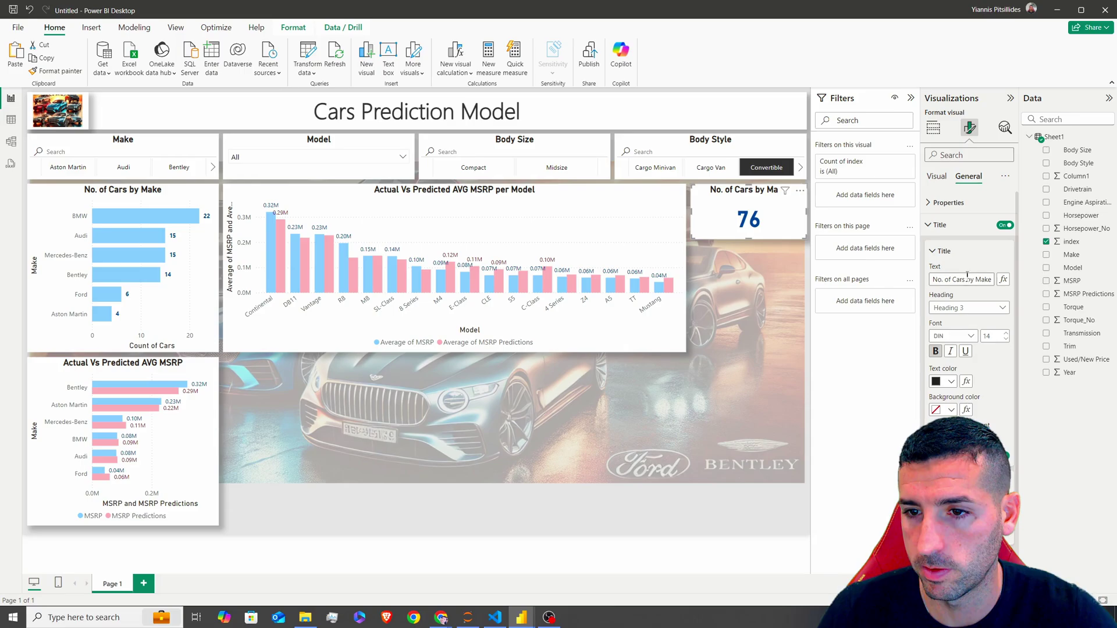
{"action": "left_click", "coordinate": [991, 279]}
{"action": "key", "text": "BackSpace"}
{"action": "key", "text": "BackSpace"}
{"action": "key", "text": "BackSpace"}
{"action": "key", "text": "BackSpace"}
{"action": "key", "text": "BackSpace"}
{"action": "key", "text": "BackSpace"}
{"action": "key", "text": "BackSpace"}
{"action": "key", "text": "BackSpace"}
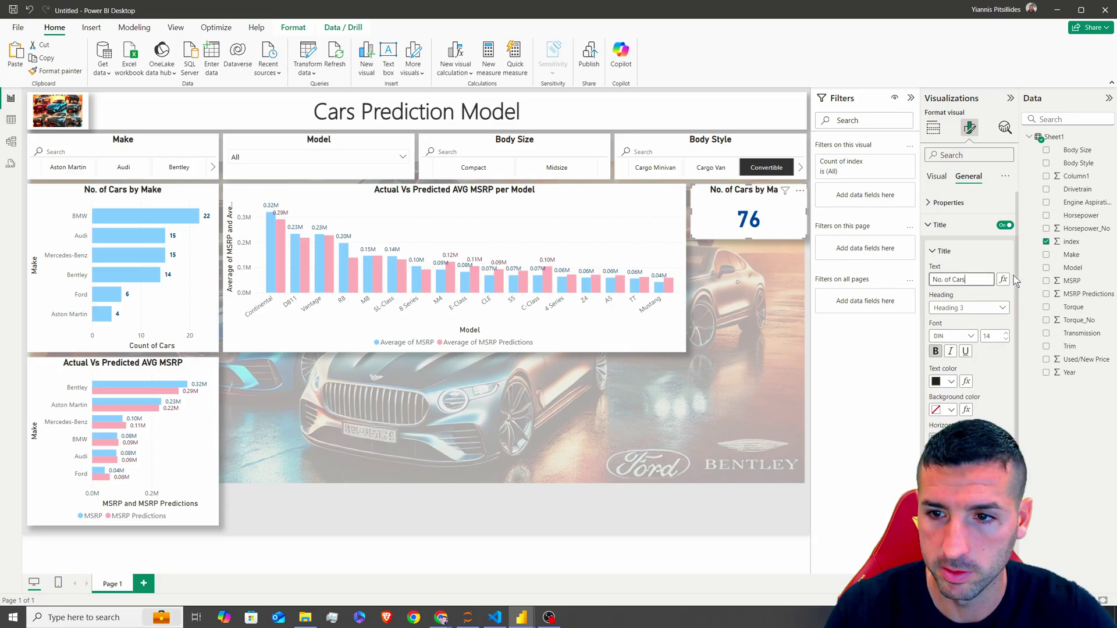
{"action": "left_click", "coordinate": [767, 199]}
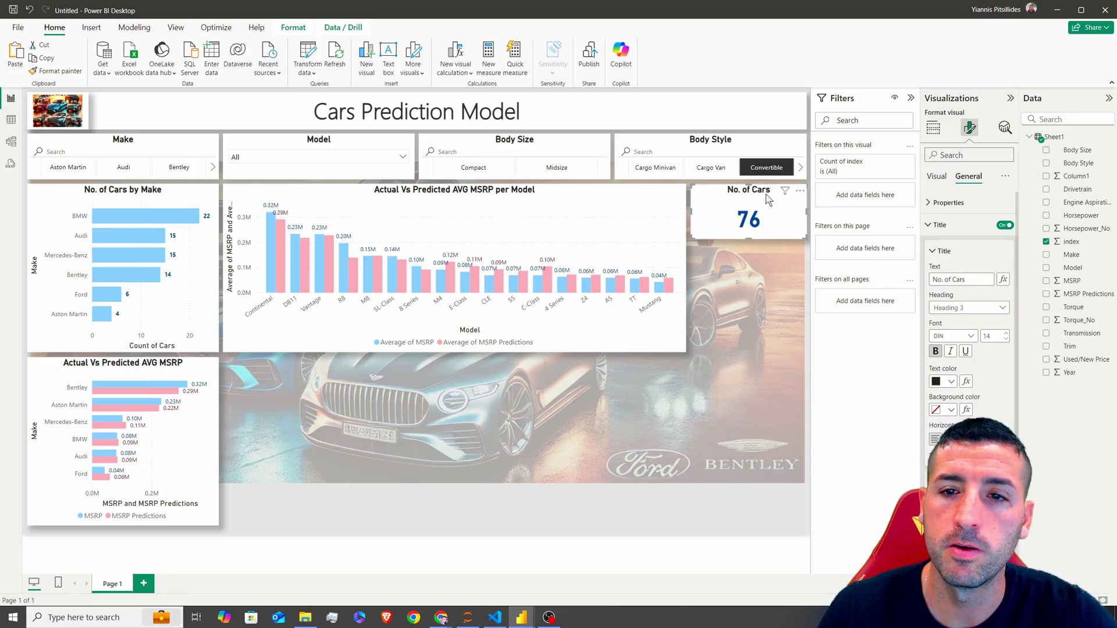
Stack two copies of the No. of Cars card beneath the original, slightly reducing the card height to fit beside the column chart.
{"action": "left_click_drag", "start_coordinate": [767, 199], "coordinate": [752, 256]}
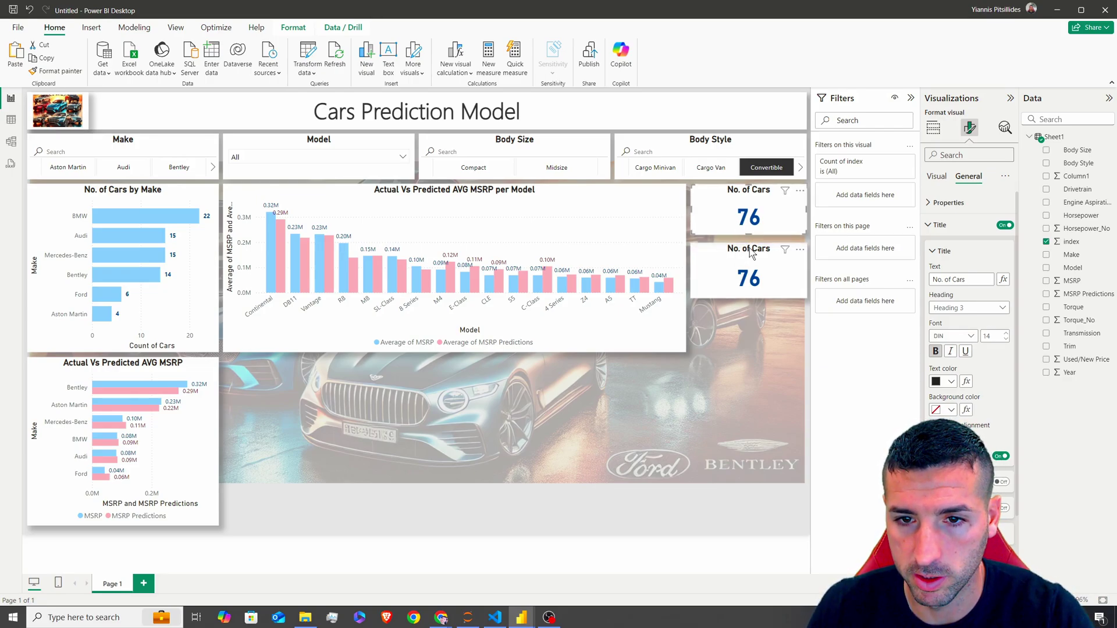
{"action": "left_click_drag", "start_coordinate": [748, 254], "coordinate": [749, 252]}
{"action": "left_click_drag", "start_coordinate": [746, 252], "coordinate": [746, 249]}
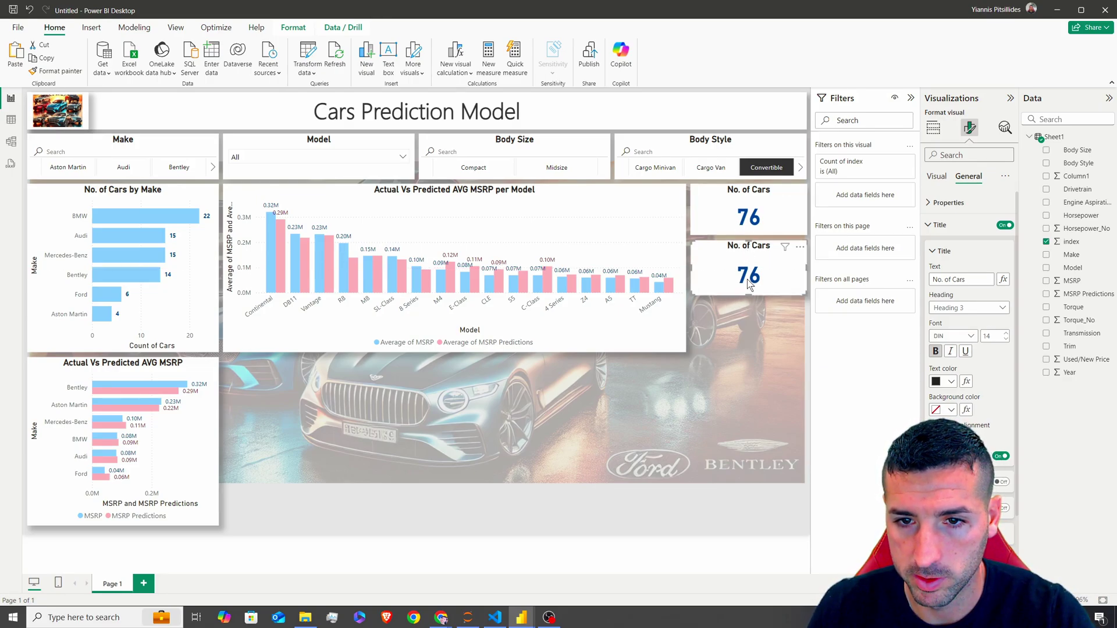
{"action": "left_click_drag", "start_coordinate": [750, 293], "coordinate": [750, 290]}
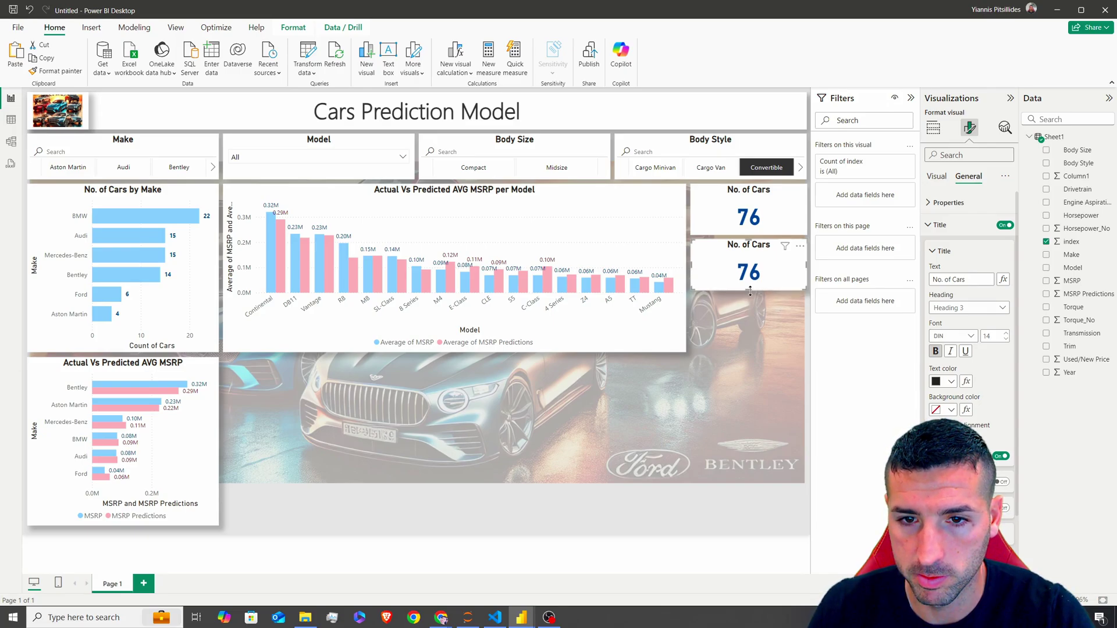
{"action": "key", "text": "ctrl+c"}
{"action": "key", "text": "ctrl+v"}
{"action": "left_click_drag", "start_coordinate": [731, 252], "coordinate": [736, 307]}
Select all three No. of Cars cards and set their height to 99.
{"action": "left_click", "coordinate": [745, 253], "text": "ctrl"}
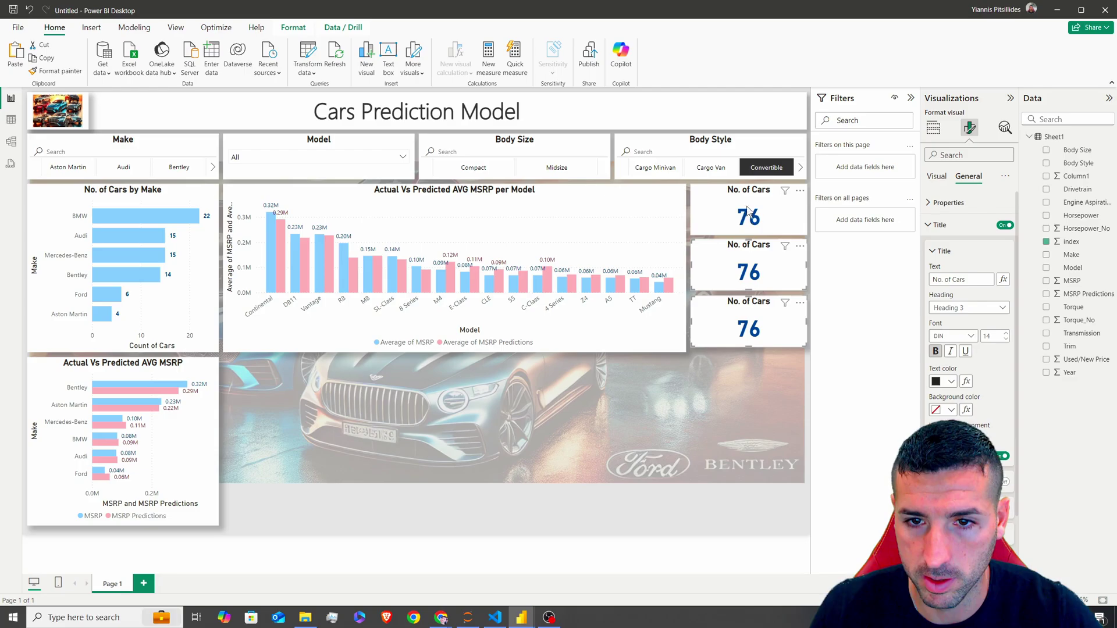
{"action": "left_click", "coordinate": [749, 212], "text": "ctrl"}
{"action": "left_click", "coordinate": [948, 203]}
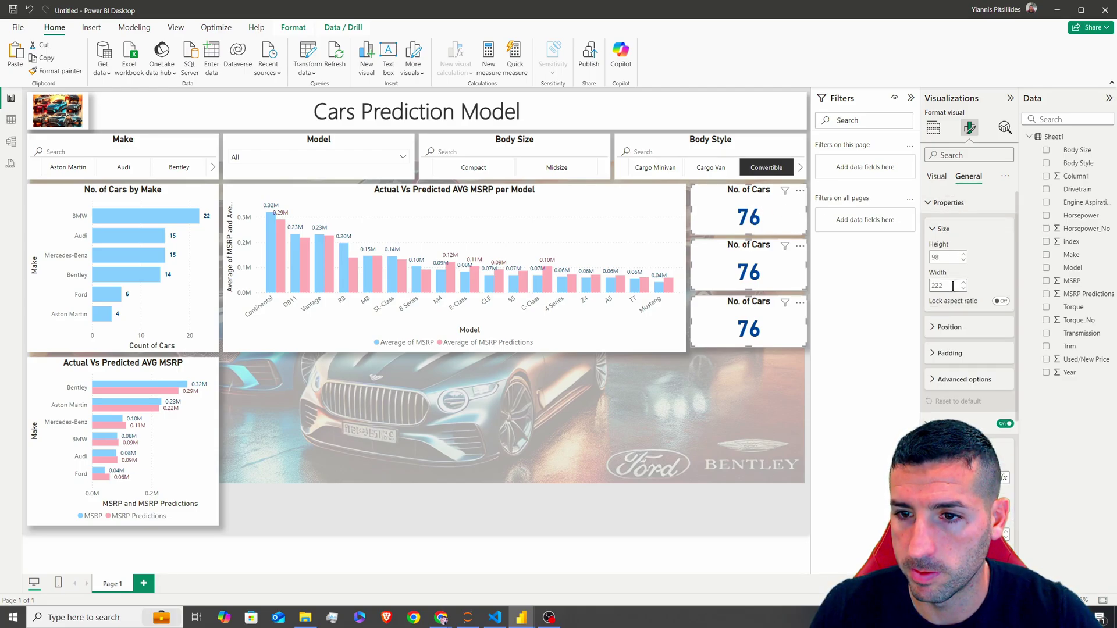
{"action": "type", "text": "10"}
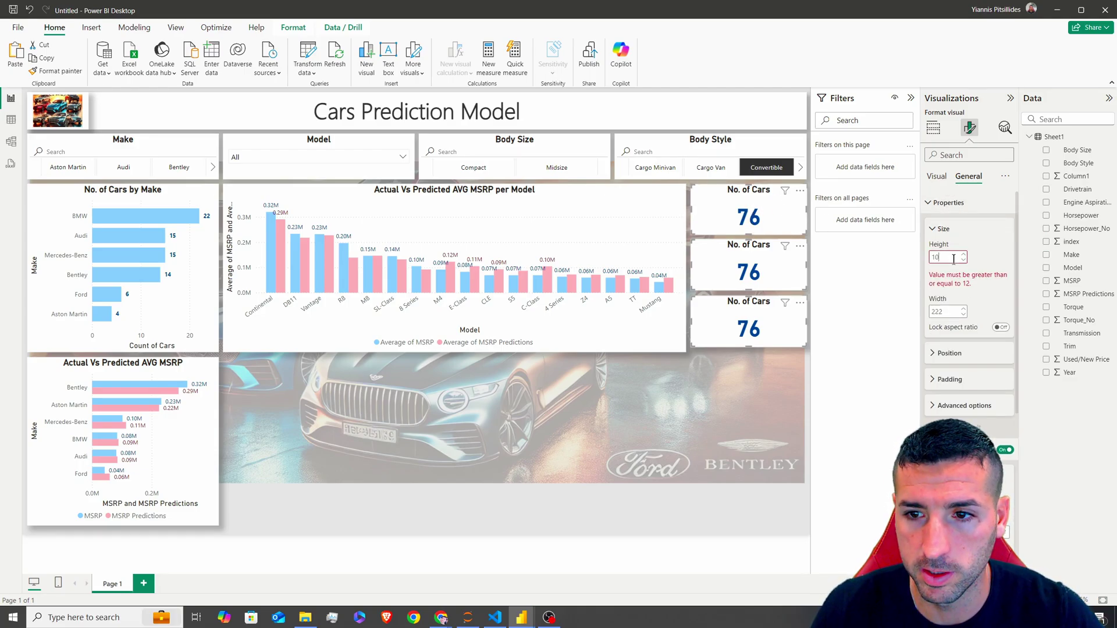
{"action": "type", "text": "0"}
{"action": "key", "text": "Return"}
{"action": "key", "text": "Down"}
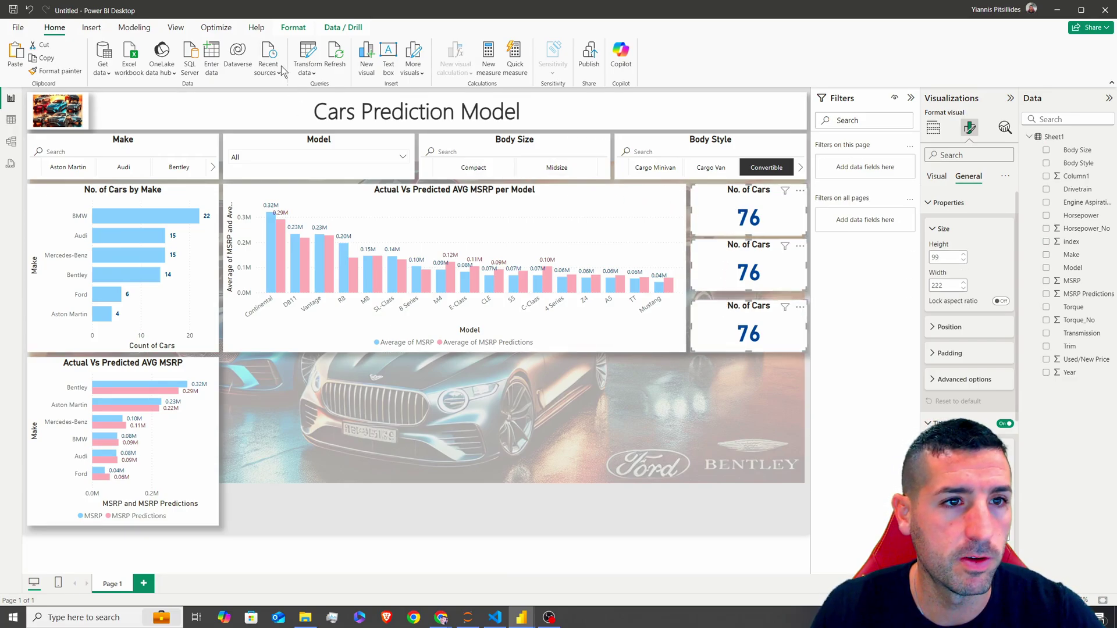
Distribute the three No. of Cars cards vertically.
{"action": "left_click", "coordinate": [293, 27]}
{"action": "left_click", "coordinate": [236, 58]}
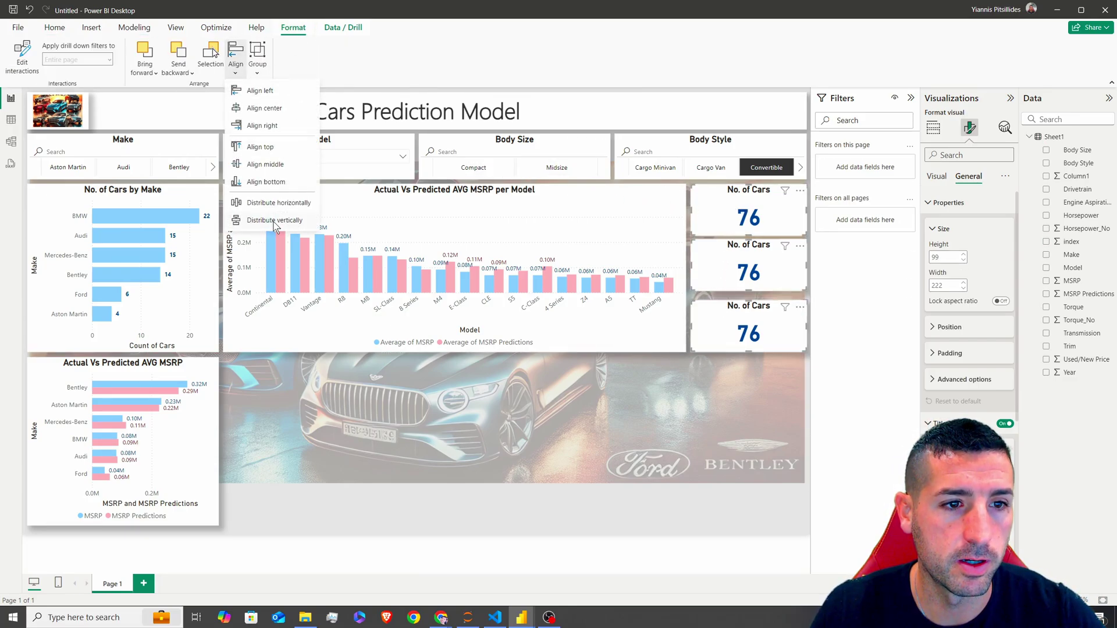
{"action": "left_click", "coordinate": [275, 220]}
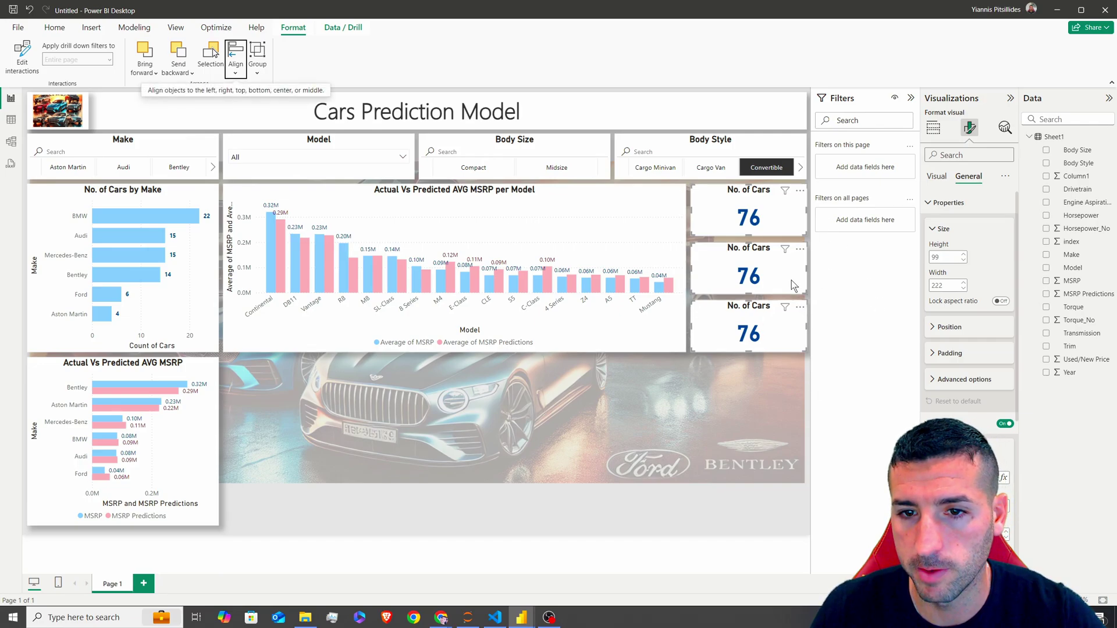
Set the three cards' height to 101 and distribute them vertically again.
{"action": "left_click", "coordinate": [755, 250]}
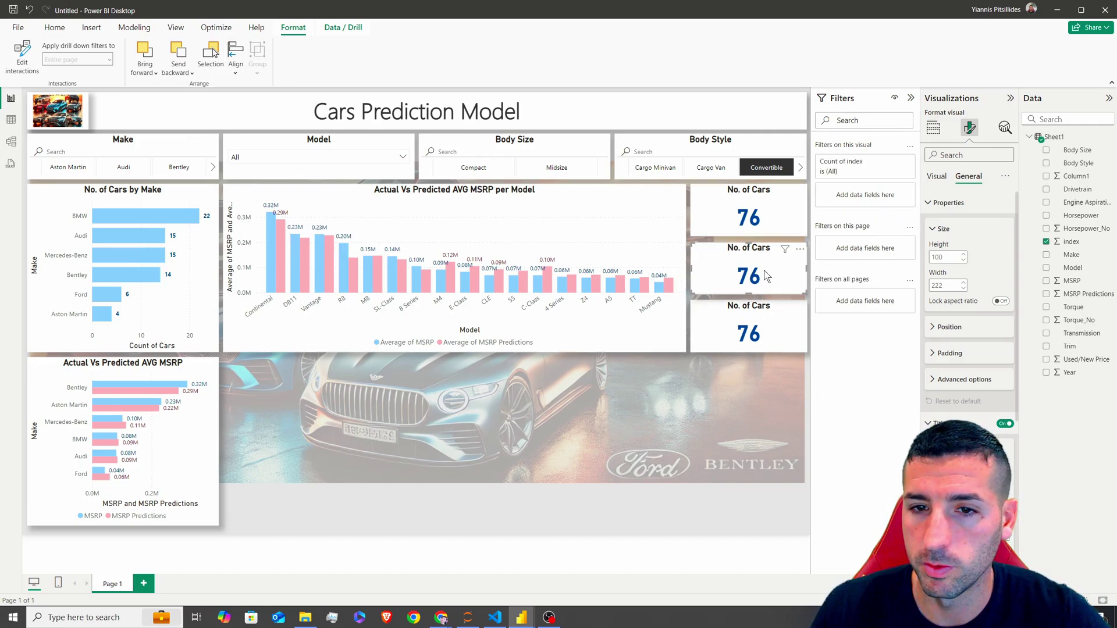
{"action": "left_click", "coordinate": [763, 236], "text": "ctrl"}
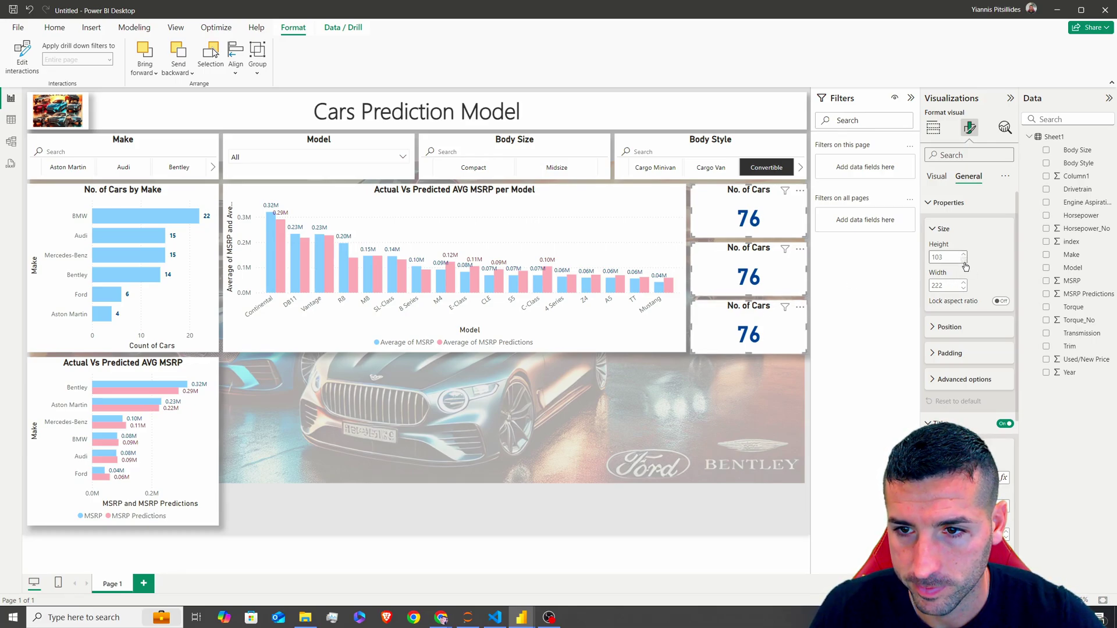
{"action": "left_click", "coordinate": [729, 322]}
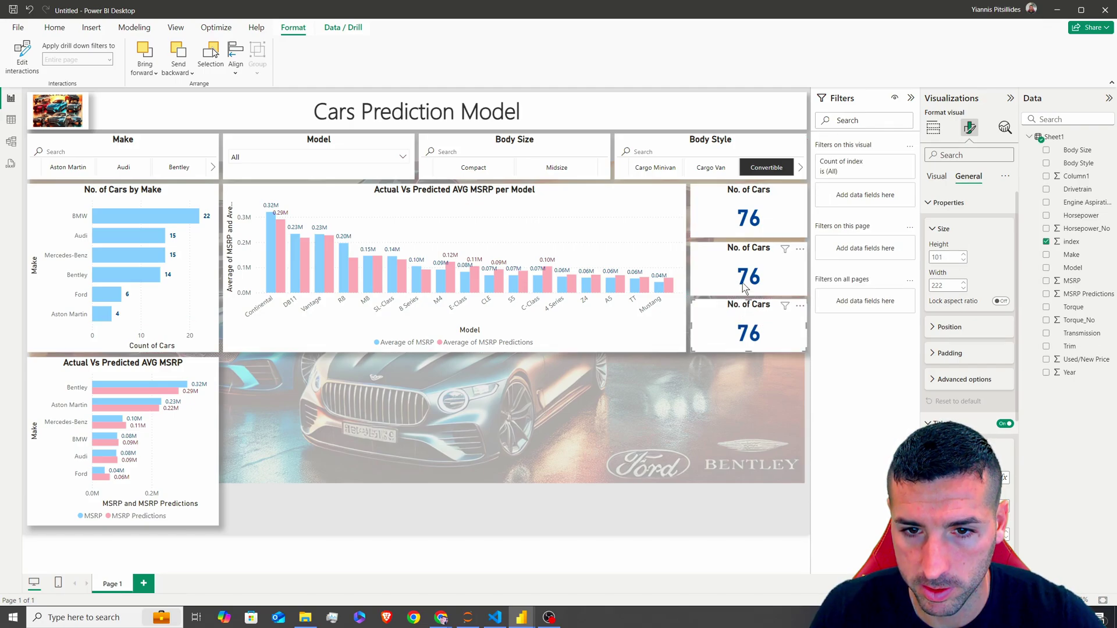
{"action": "left_click", "coordinate": [744, 285], "text": "ctrl"}
{"action": "left_click", "coordinate": [234, 58]}
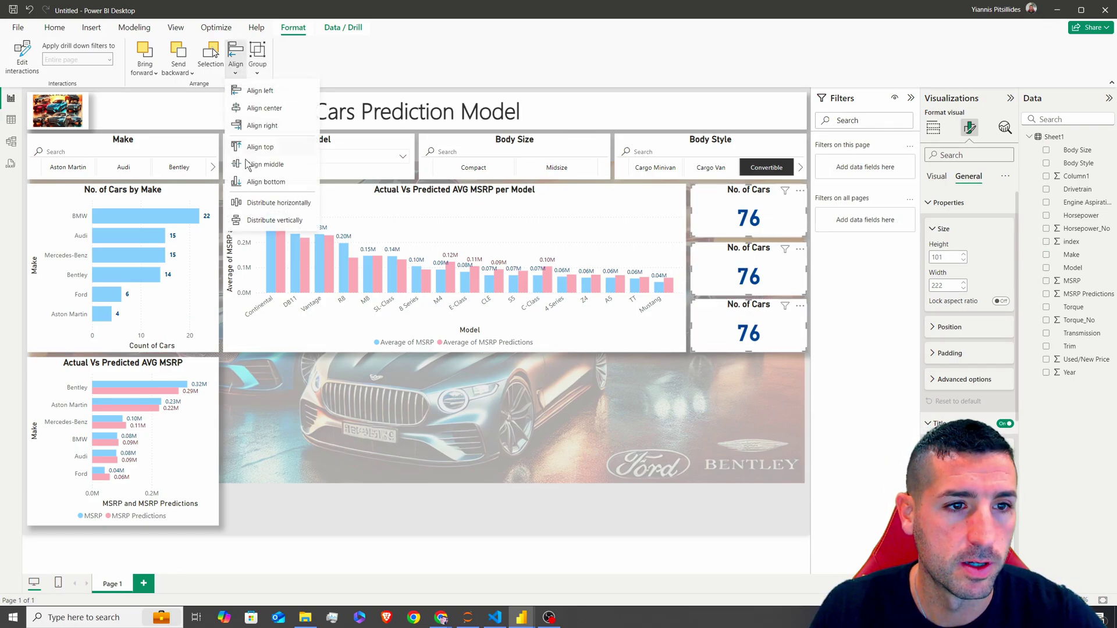
{"action": "left_click", "coordinate": [250, 221]}
Replace the middle No. of Cars card's field with MSRP, aggregated as Average.
{"action": "left_click", "coordinate": [750, 268]}
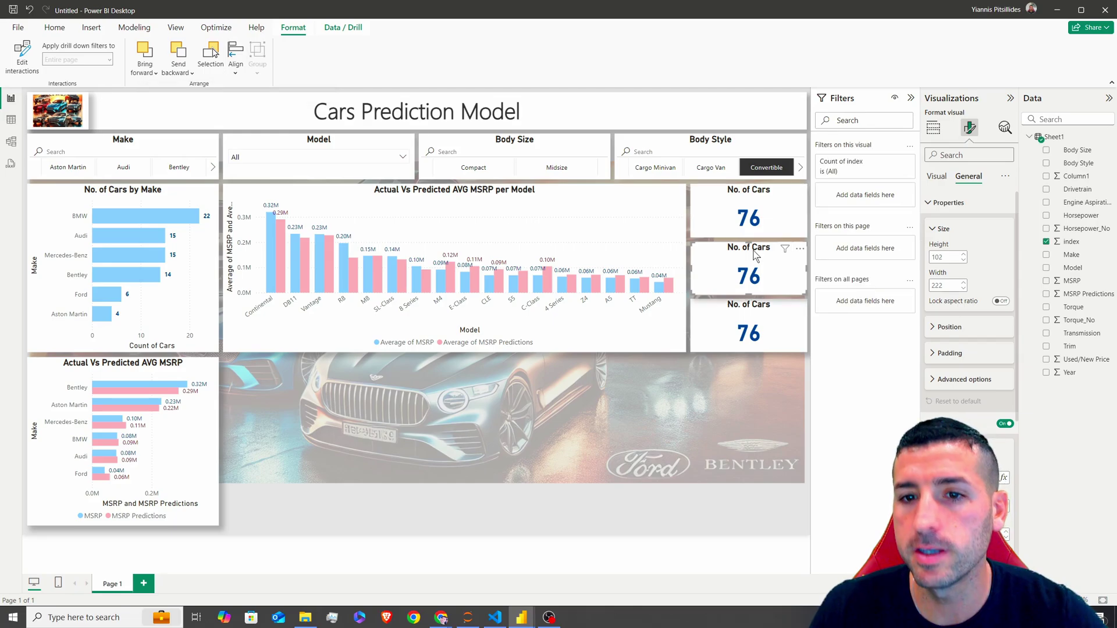
{"action": "left_click", "coordinate": [937, 175]}
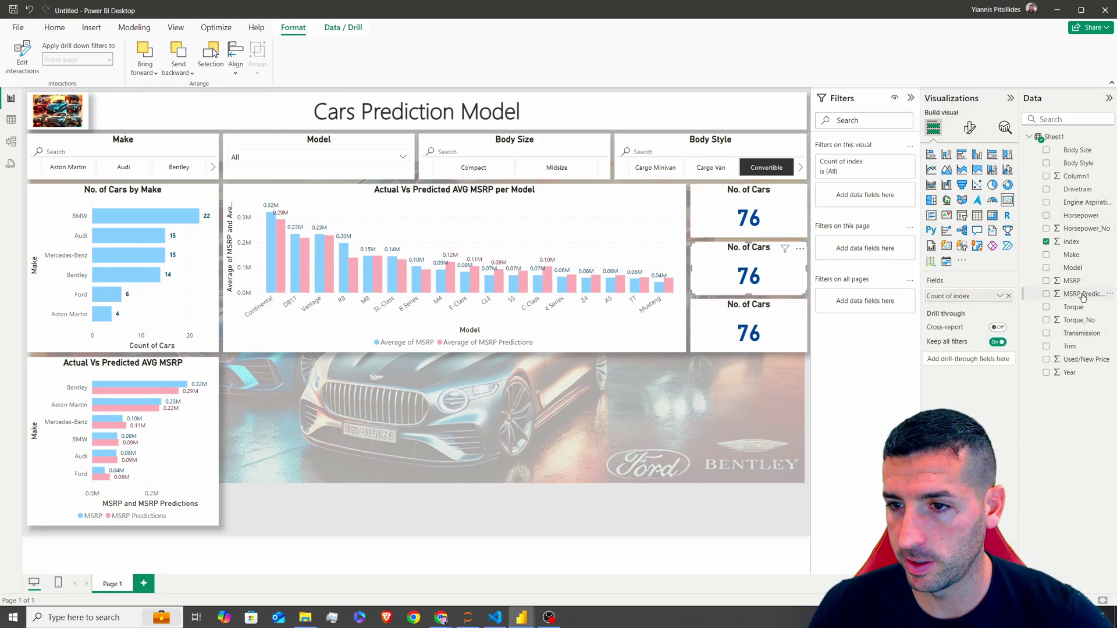
{"action": "left_click_drag", "start_coordinate": [1071, 280], "coordinate": [960, 296]}
{"action": "left_click", "coordinate": [999, 295]}
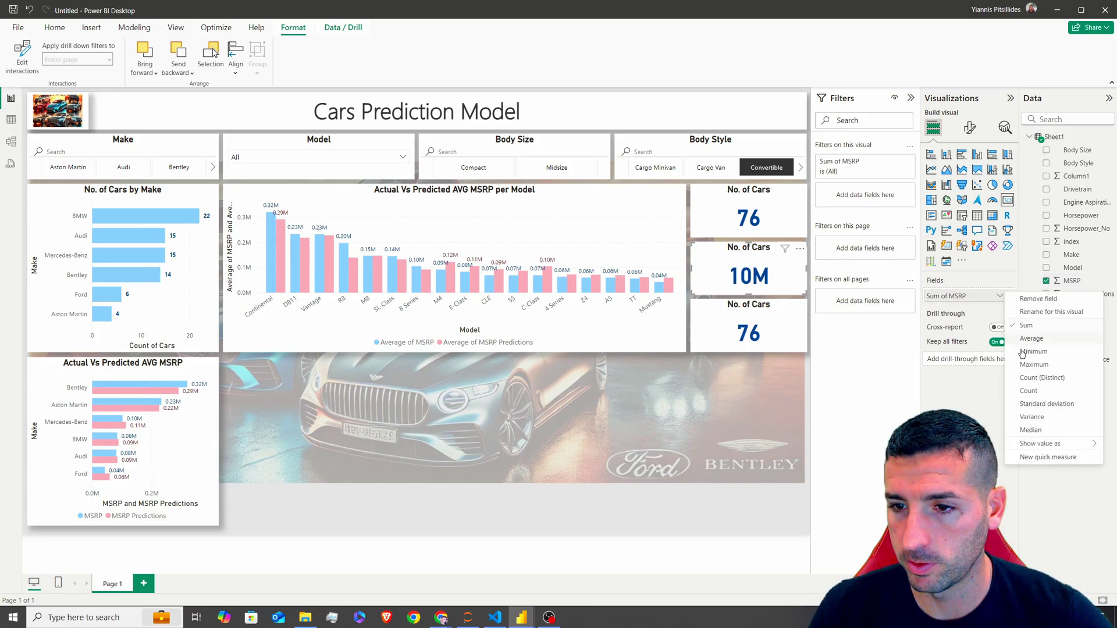
{"action": "left_click", "coordinate": [1029, 338]}
Format the MSRP and MSRP Predictions columns as dollar currency.
{"action": "left_click", "coordinate": [1071, 280]}
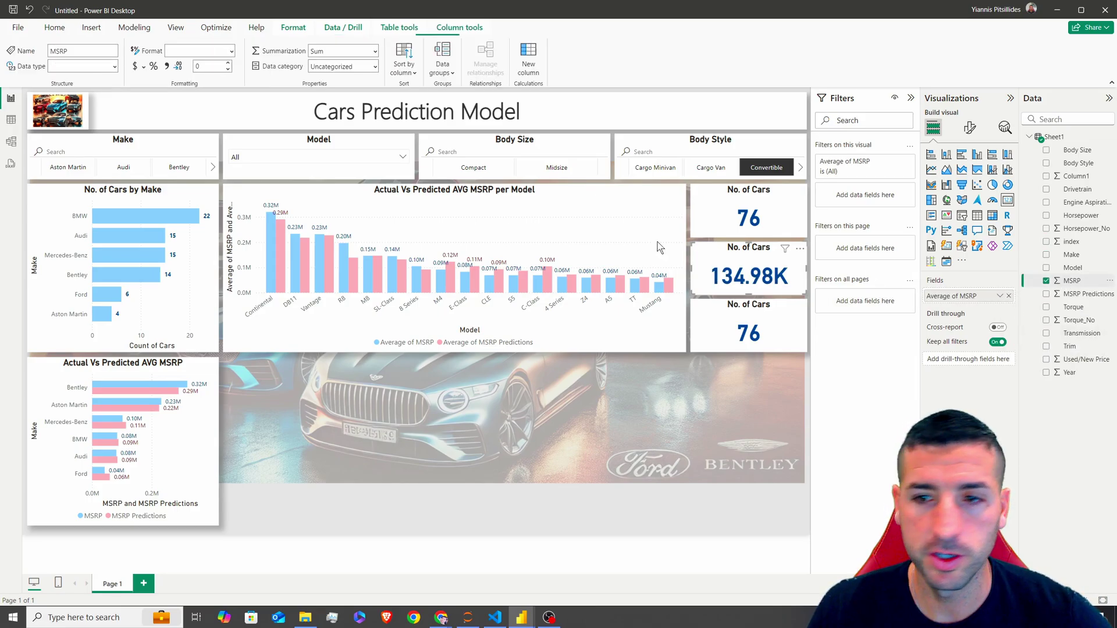
{"action": "left_click", "coordinate": [139, 67]}
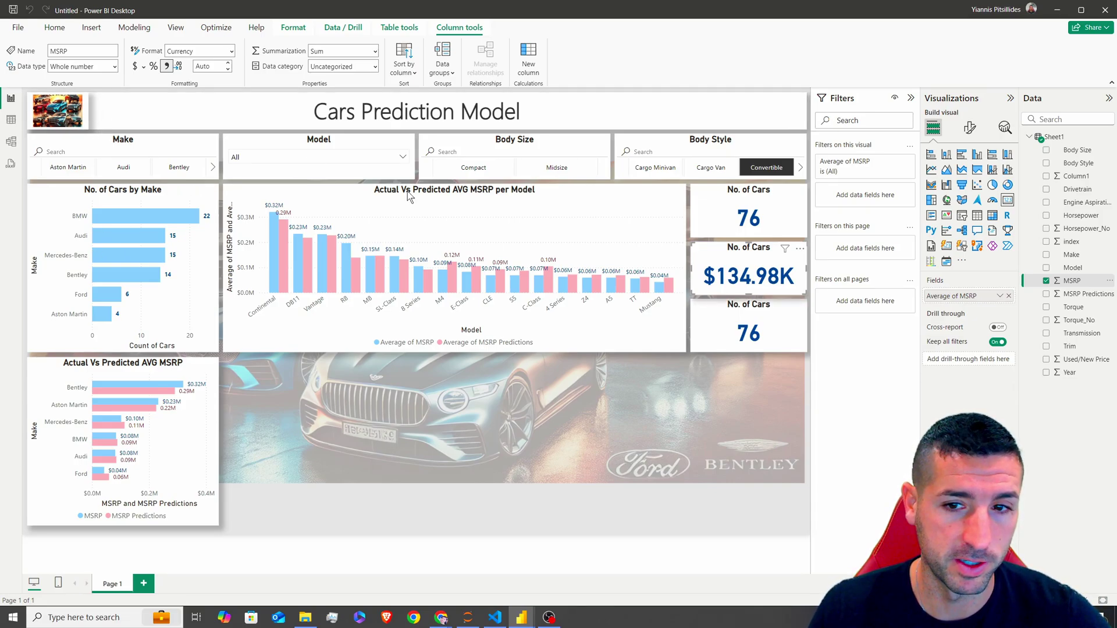
{"action": "left_click", "coordinate": [1062, 295]}
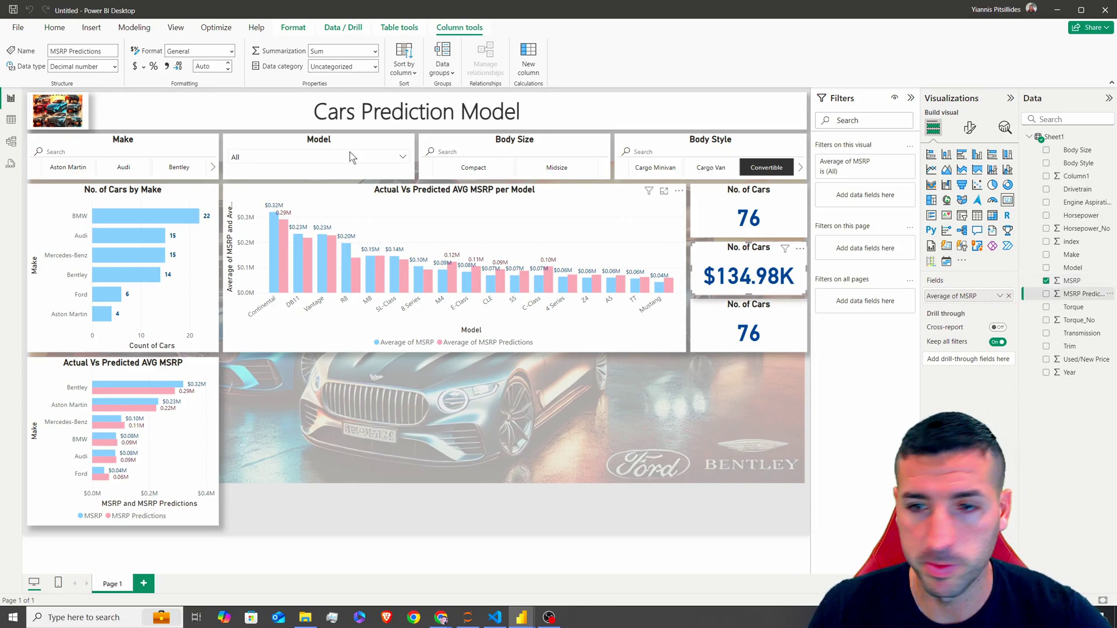
Replace the lowest No. of Cars card's field with MSRP Predictions, aggregated as Average.
{"action": "left_click", "coordinate": [746, 321]}
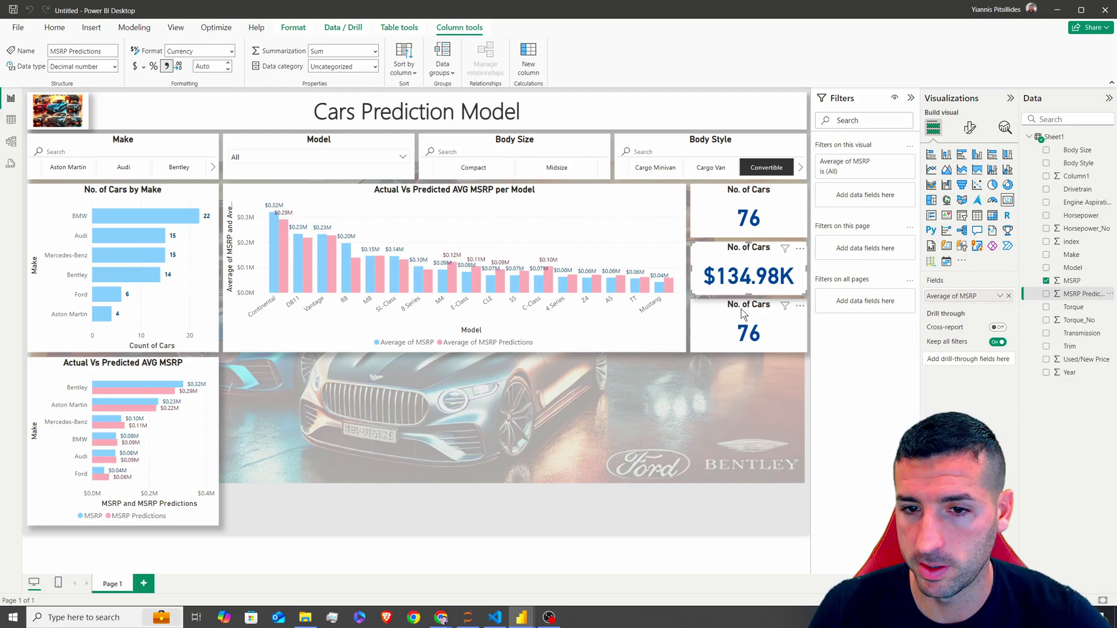
{"action": "left_click_drag", "start_coordinate": [1073, 294], "coordinate": [971, 298]}
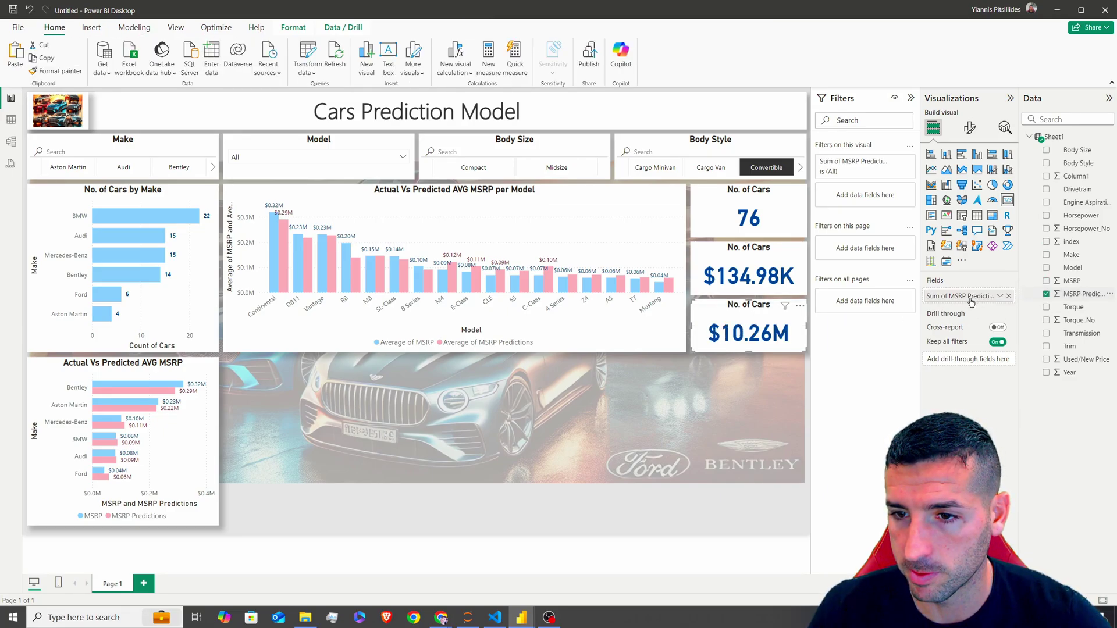
{"action": "left_click", "coordinate": [1000, 296]}
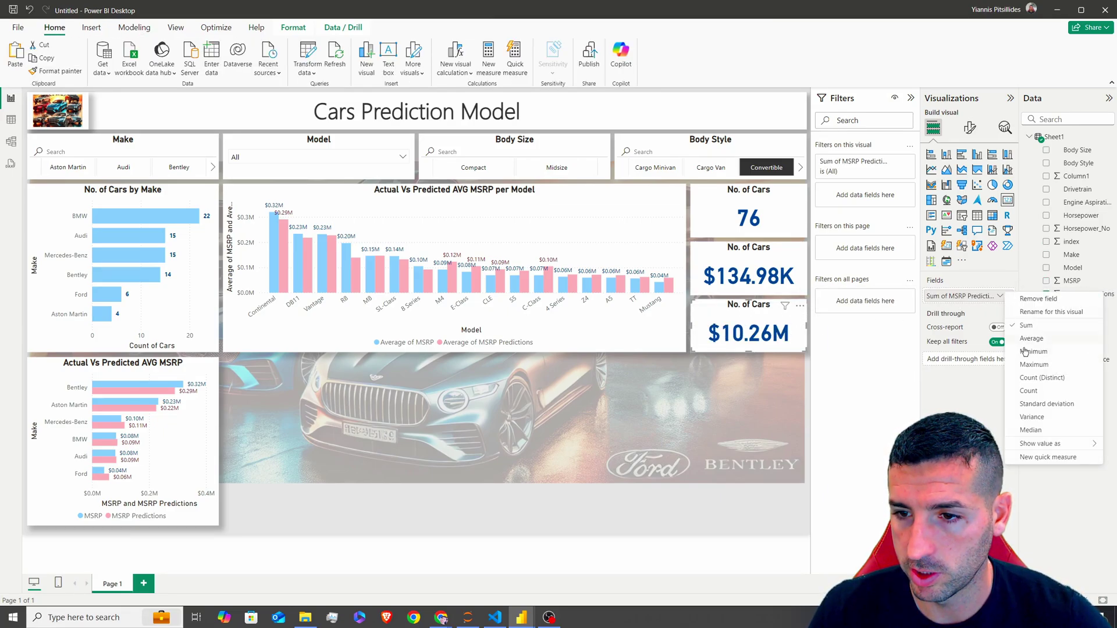
{"action": "left_click", "coordinate": [1027, 339]}
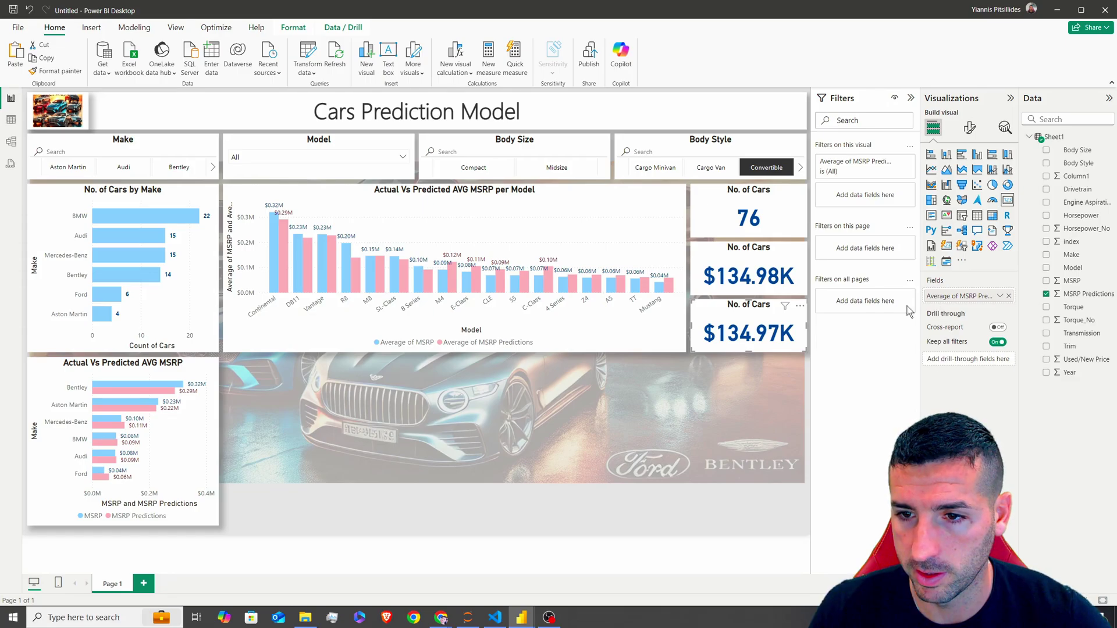
Title the average MSRP card "Avg MSRP" and the average predictions card "AVG Pred MSRP".
{"action": "left_click", "coordinate": [726, 252]}
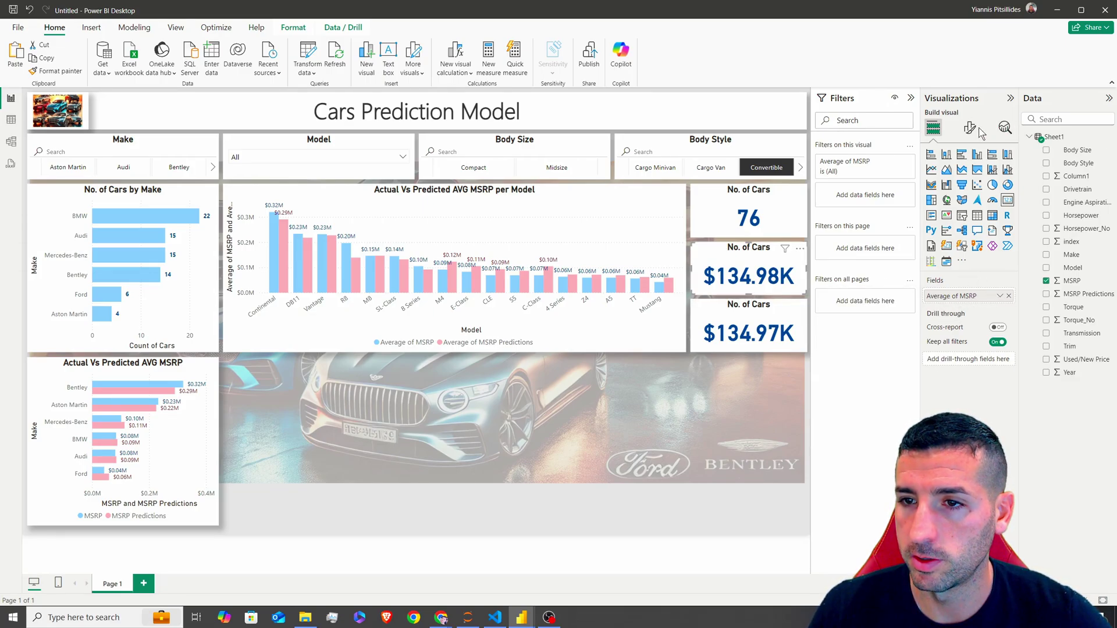
{"action": "left_click", "coordinate": [969, 128]}
{"action": "left_click", "coordinate": [968, 175]}
{"action": "left_click", "coordinate": [939, 225]}
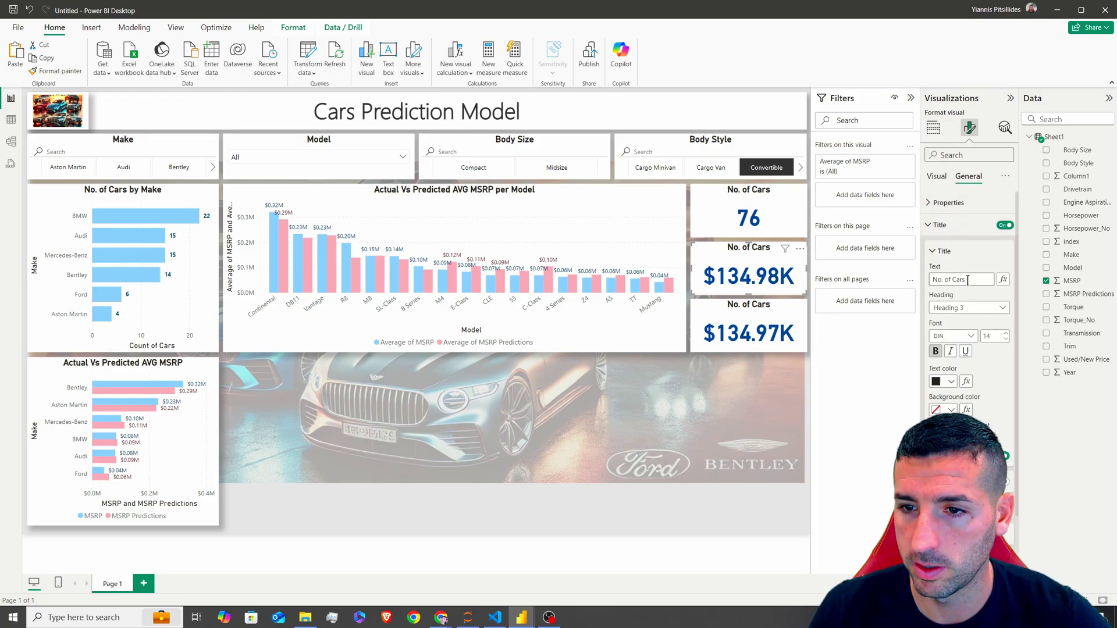
{"action": "triple_click", "coordinate": [968, 280]}
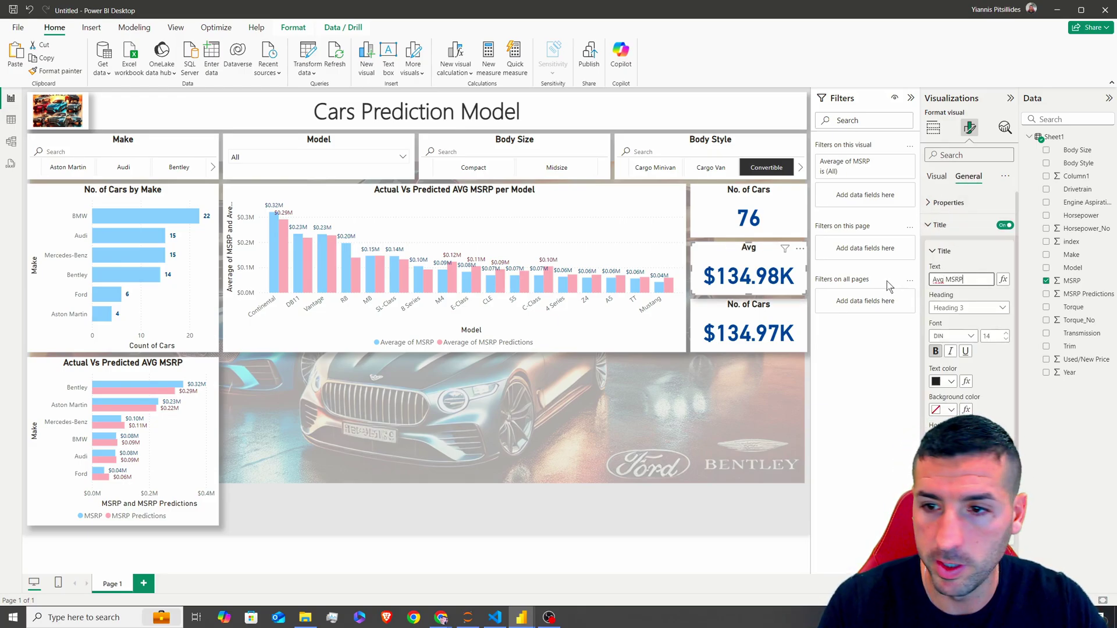
{"action": "type", "text": "Avg MSRP"}
{"action": "left_click", "coordinate": [739, 311]}
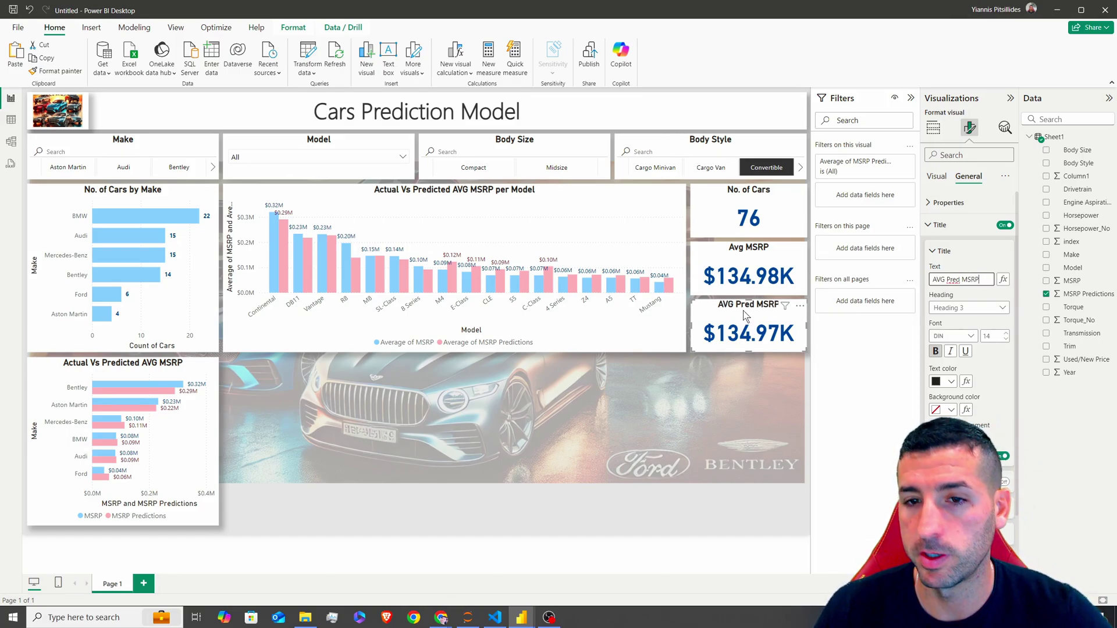
Try a dark red callout value color on the AVG Pred MSRP card.
{"action": "left_click", "coordinate": [737, 270]}
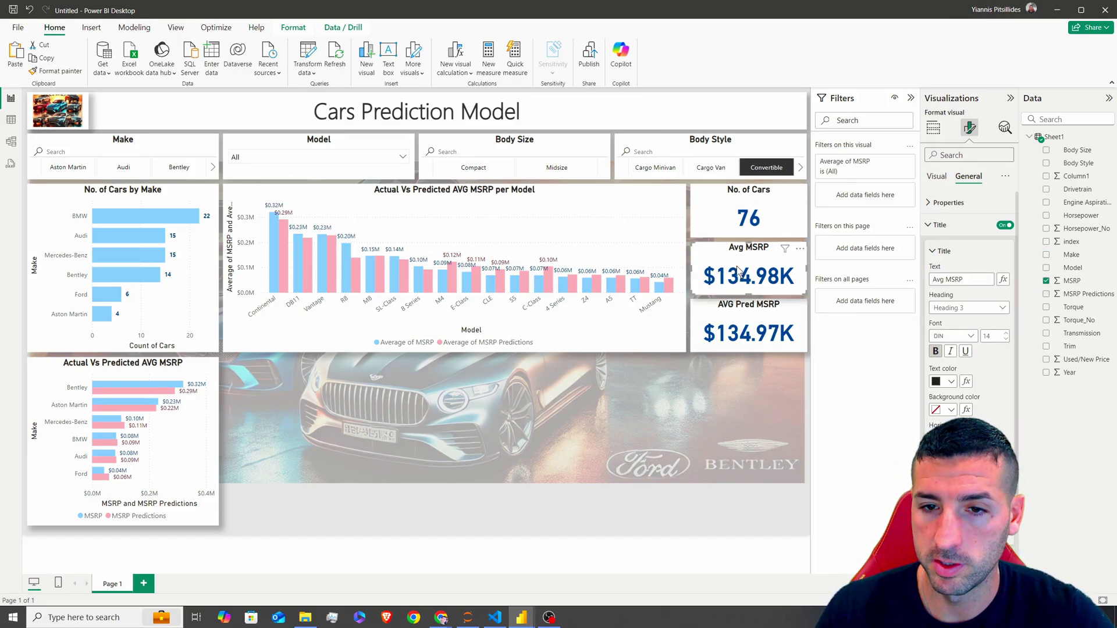
{"action": "left_click", "coordinate": [755, 308]}
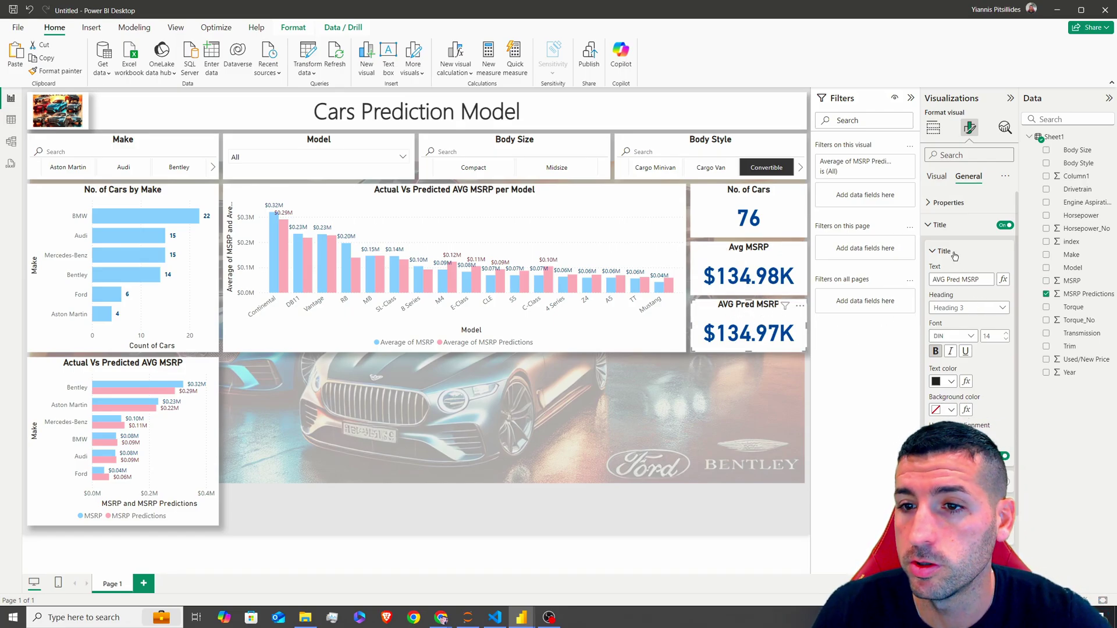
{"action": "left_click", "coordinate": [939, 225]}
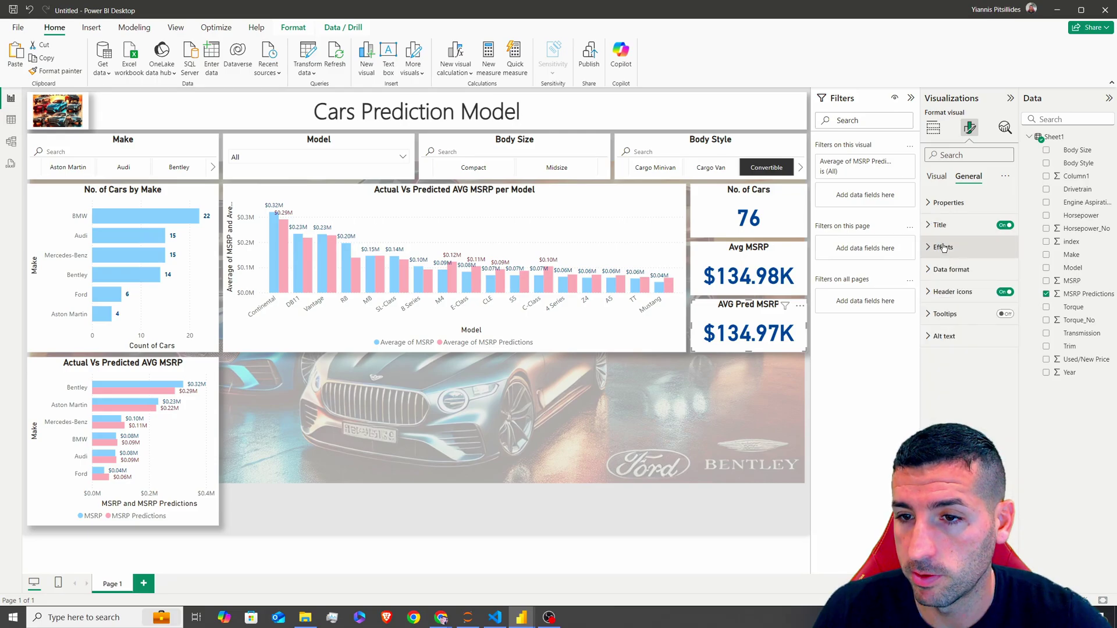
{"action": "left_click", "coordinate": [937, 176]}
{"action": "left_click", "coordinate": [950, 285]}
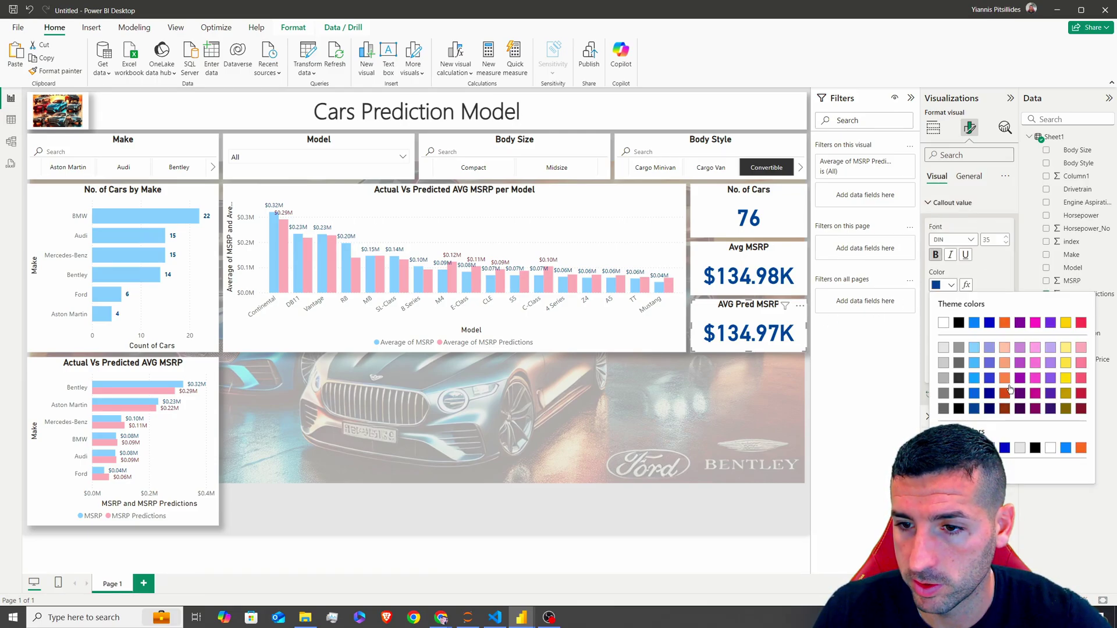
{"action": "left_click", "coordinate": [1080, 393]}
Set the Avg MSRP card's callout value to the light blue used for the MSRP bars.
{"action": "left_click", "coordinate": [745, 254]}
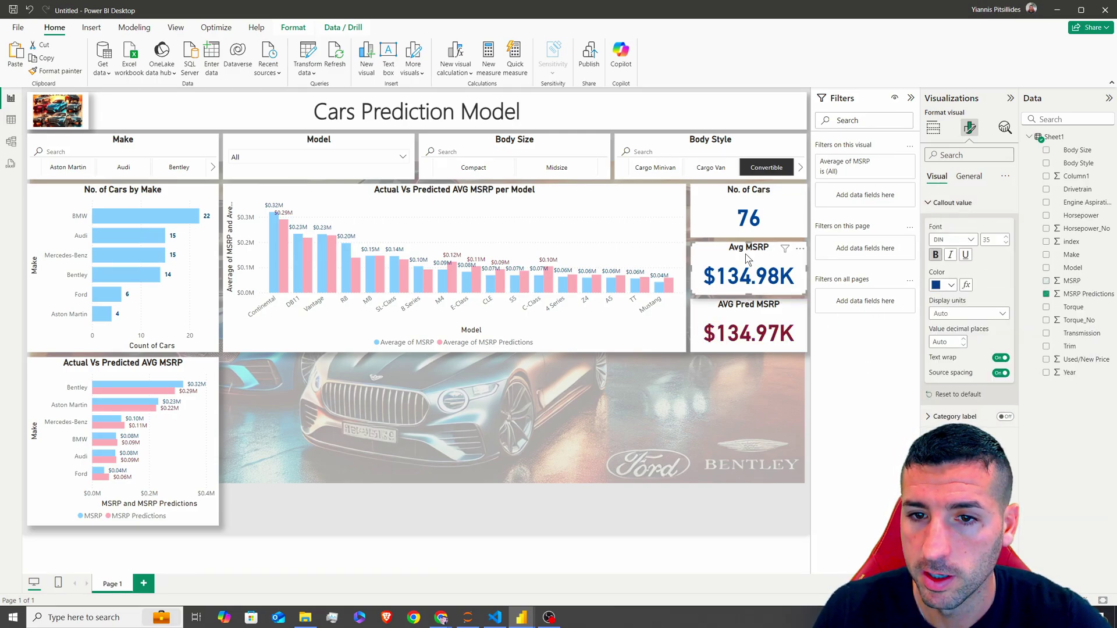
{"action": "left_click", "coordinate": [950, 285]}
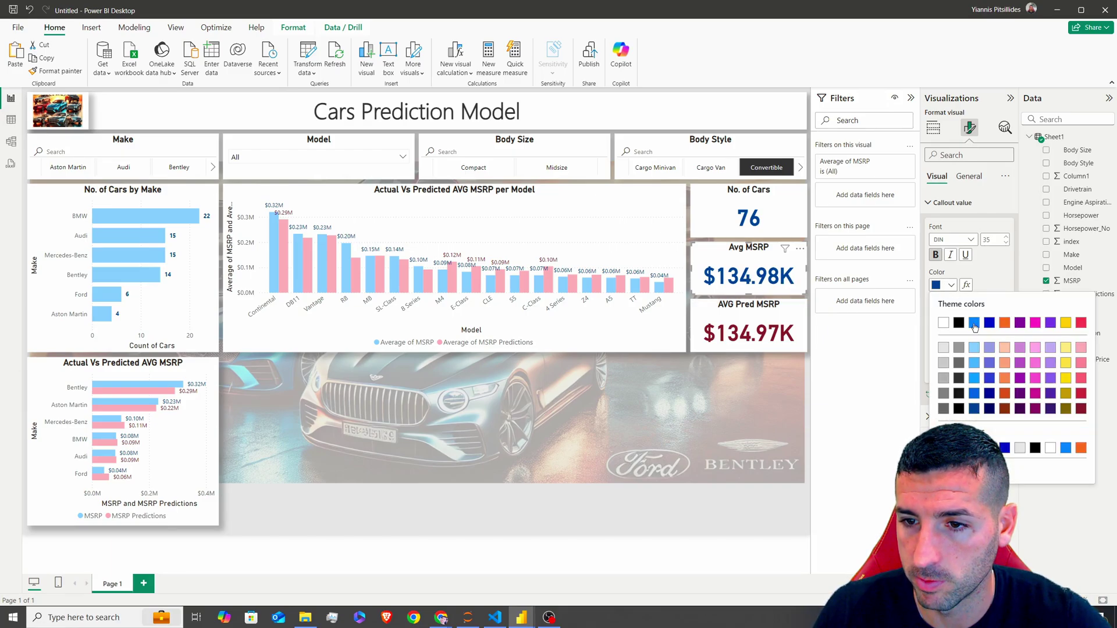
{"action": "left_click", "coordinate": [974, 378]}
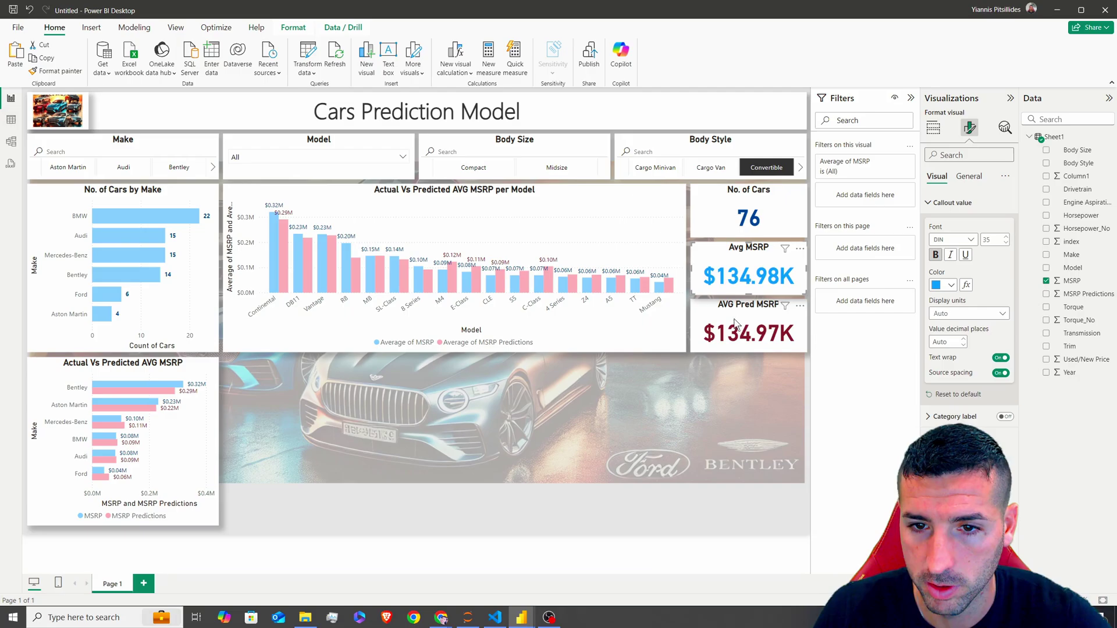
{"action": "left_click", "coordinate": [950, 285]}
{"action": "left_click", "coordinate": [970, 349]}
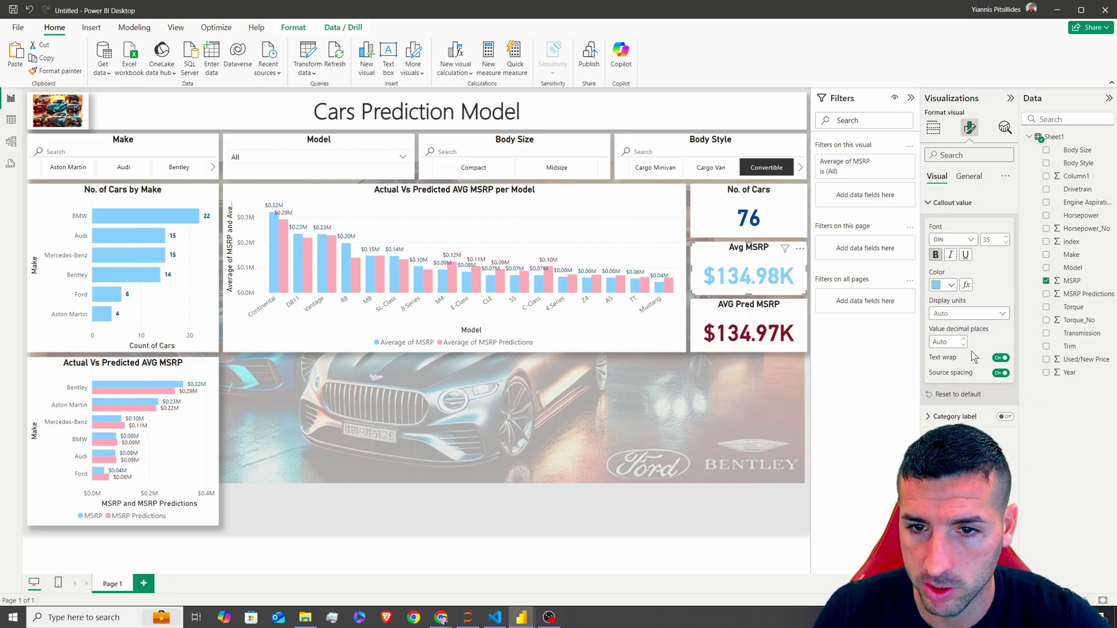
Set the AVG Pred MSRP card's callout value to the pink used for the prediction bars.
{"action": "left_click", "coordinate": [750, 331]}
{"action": "left_click", "coordinate": [950, 285]}
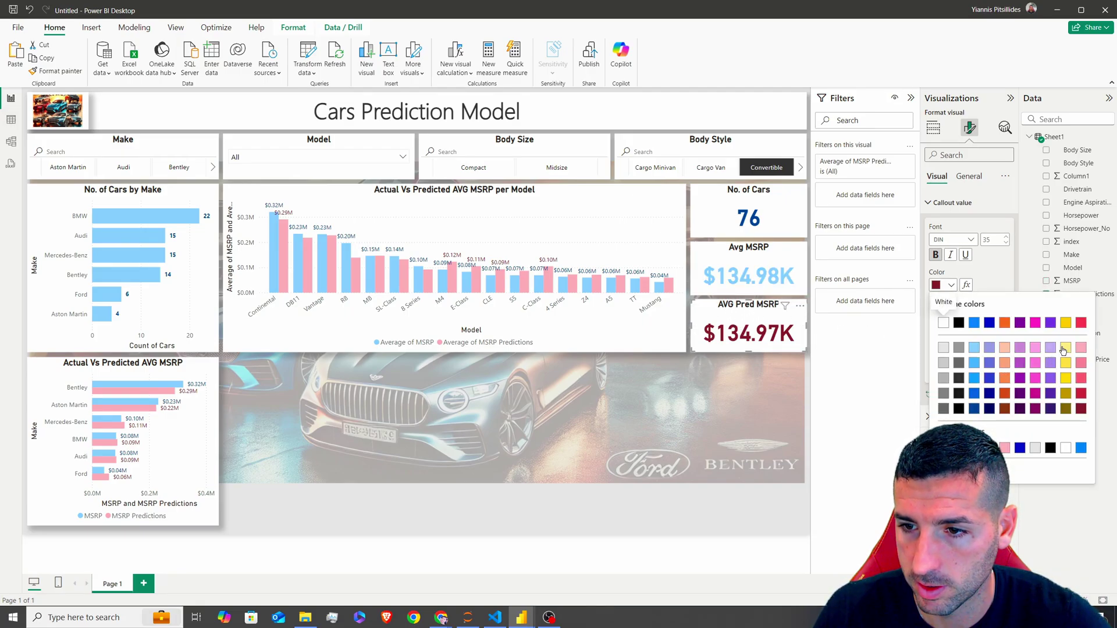
{"action": "left_click", "coordinate": [1005, 447]}
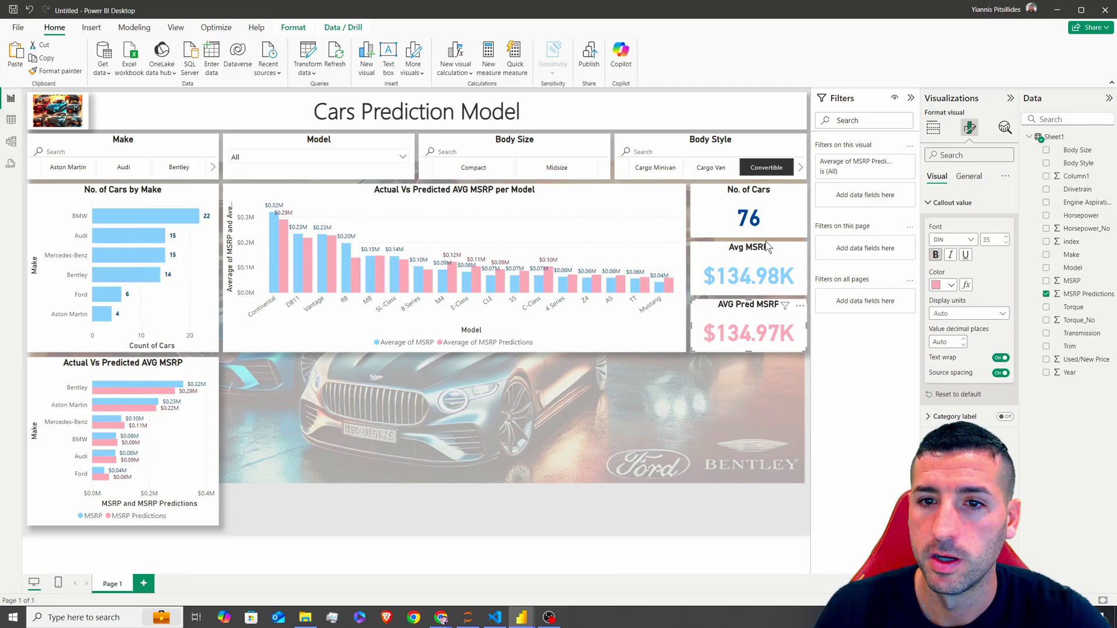
Set the No. of Cars card's callout value color to black.
{"action": "left_click", "coordinate": [751, 218]}
{"action": "left_click", "coordinate": [951, 285]}
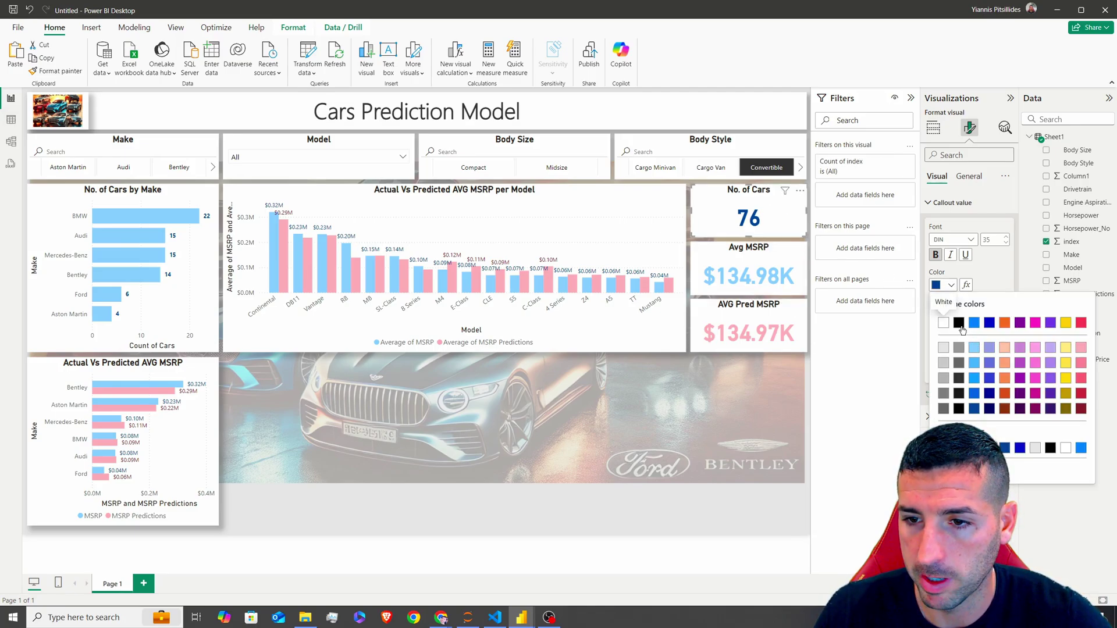
{"action": "left_click", "coordinate": [959, 324]}
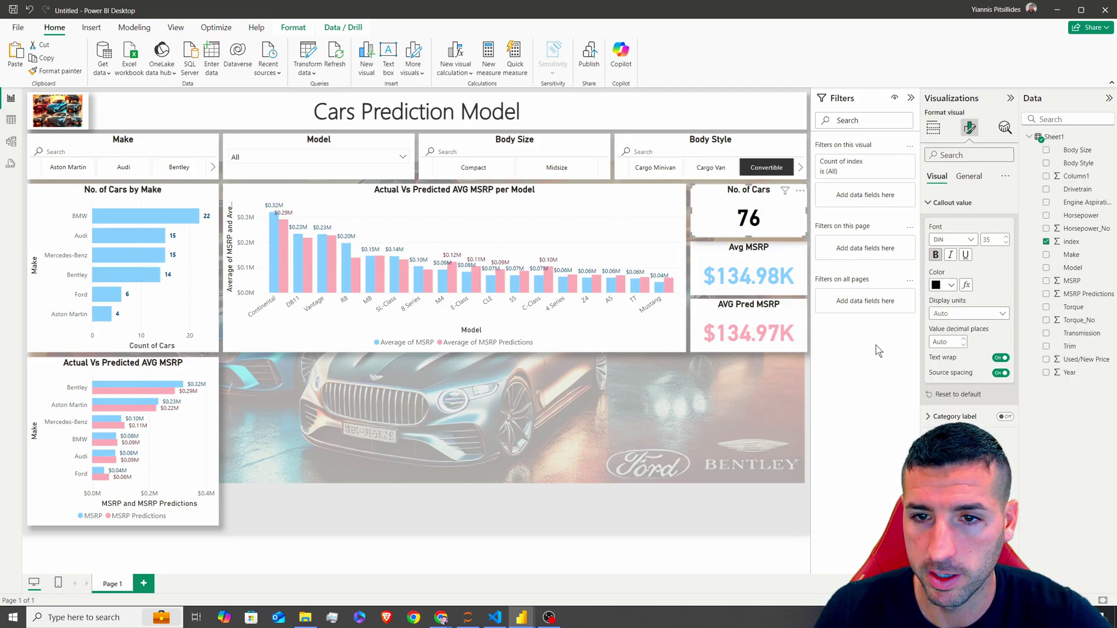
Compare the cards and charts for Cargo Minivan, Cargo Van, Convertible and Convertible SUV, adding the Compact body size and clearing the body style.
{"action": "left_click", "coordinate": [671, 173]}
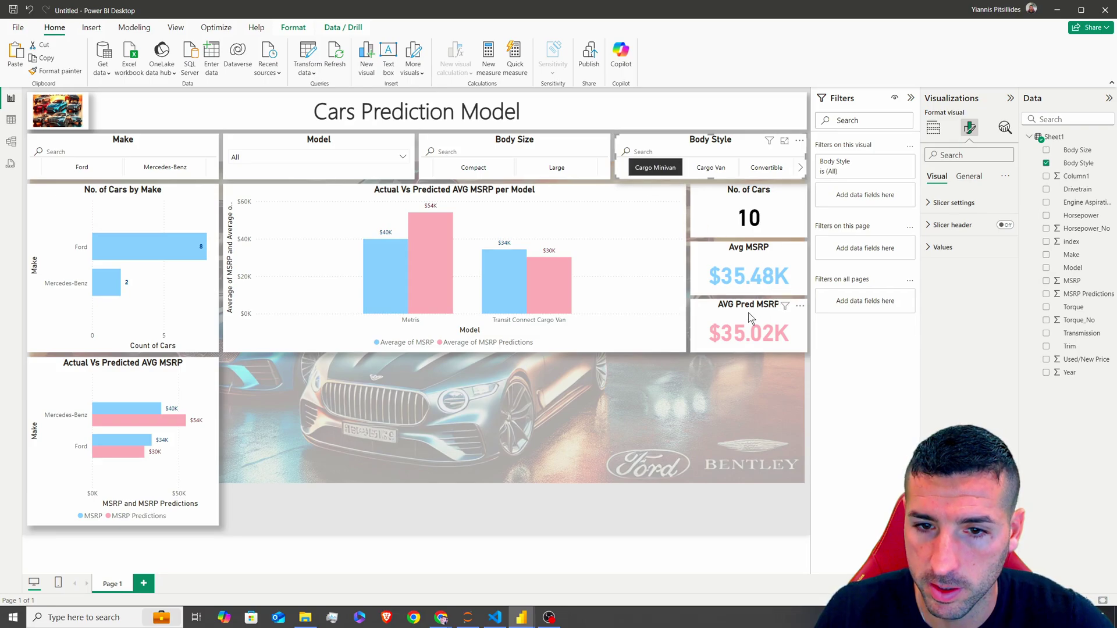
{"action": "left_click", "coordinate": [711, 168]}
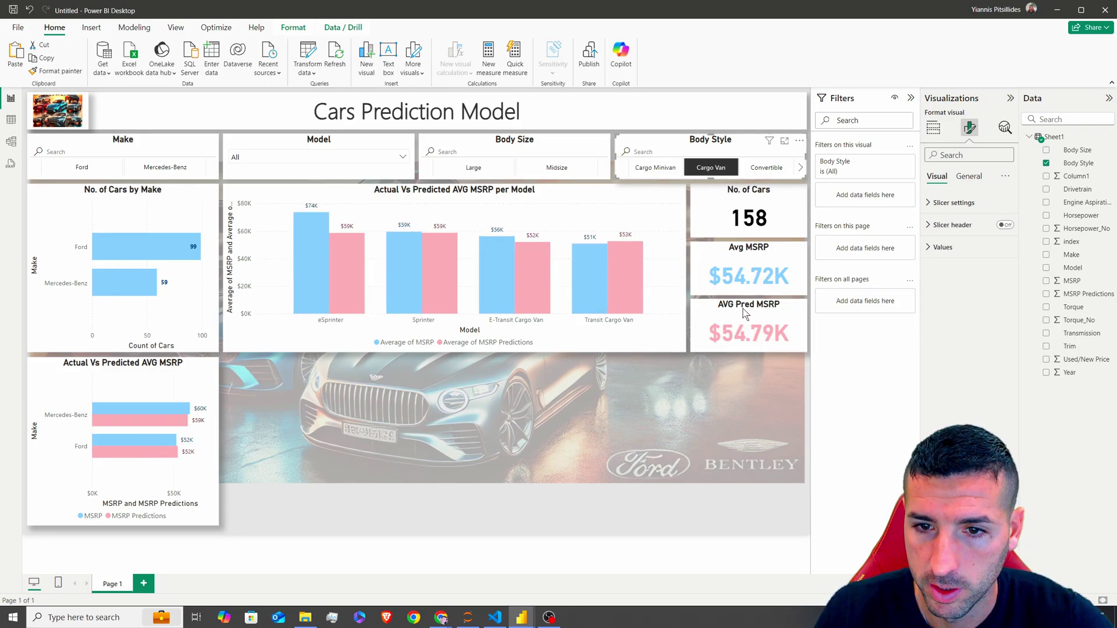
{"action": "left_click", "coordinate": [763, 170]}
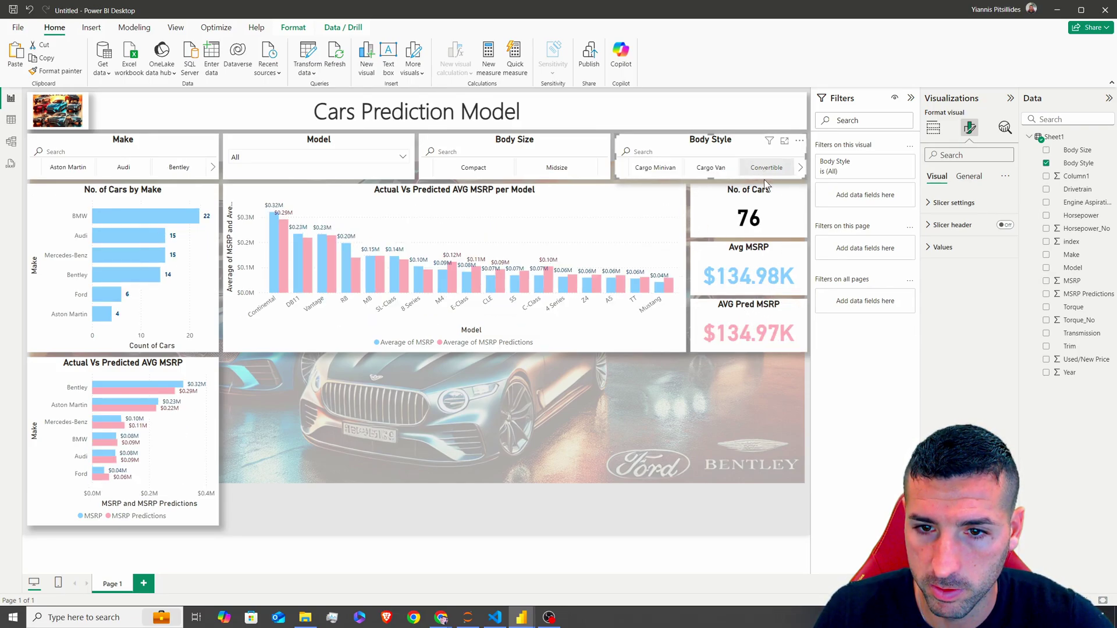
{"action": "scroll", "coordinate": [775, 172], "scroll_direction": "down", "scroll_amount": 1}
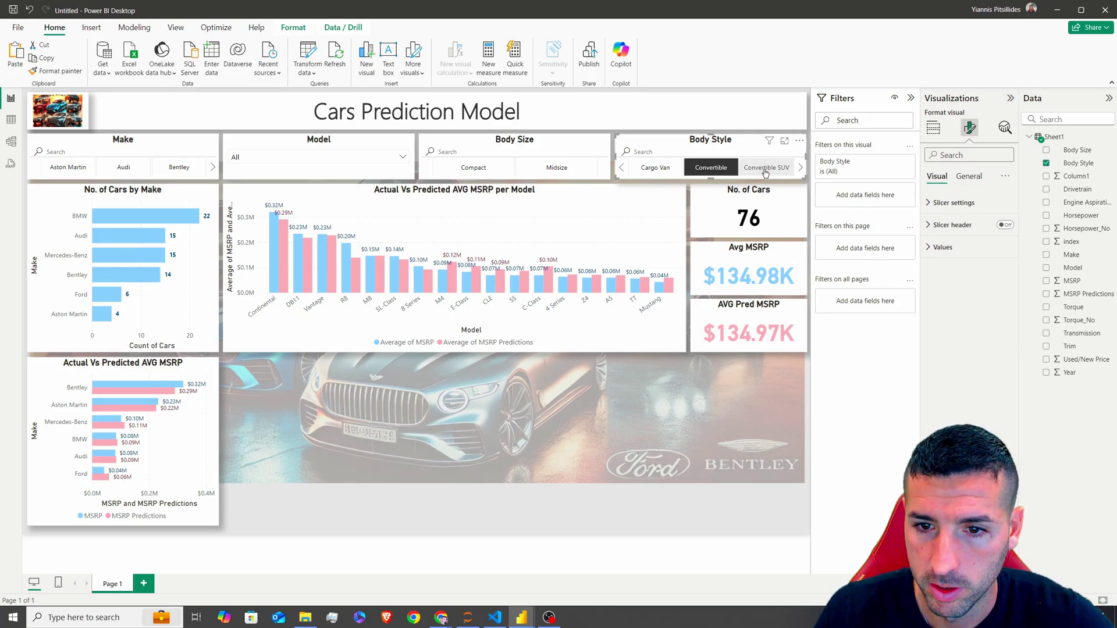
{"action": "left_click", "coordinate": [765, 169]}
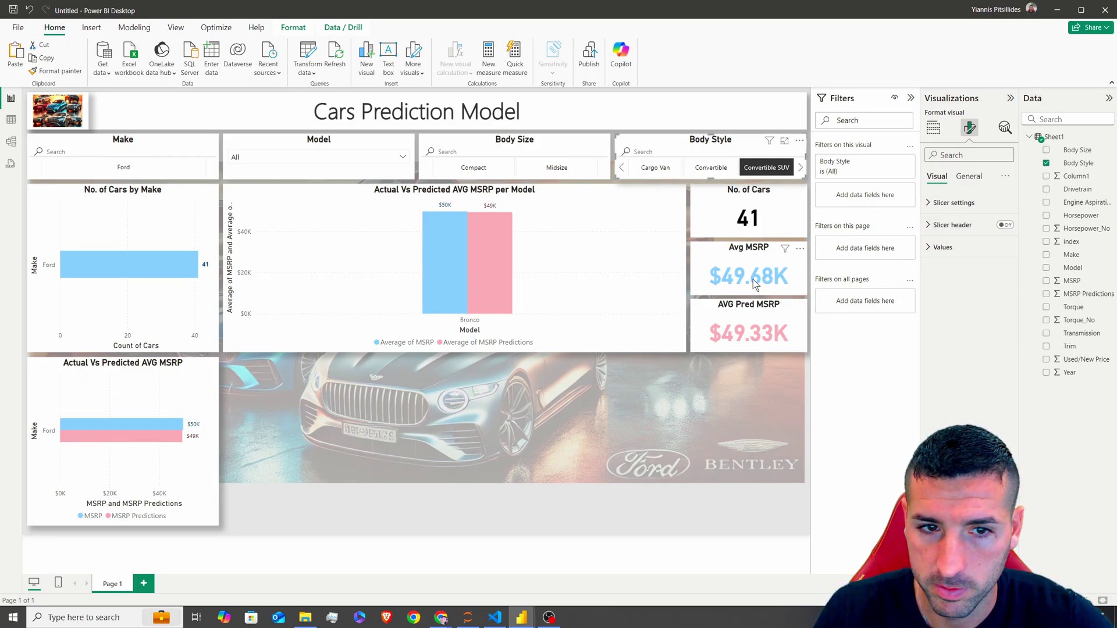
{"action": "left_click", "coordinate": [474, 174]}
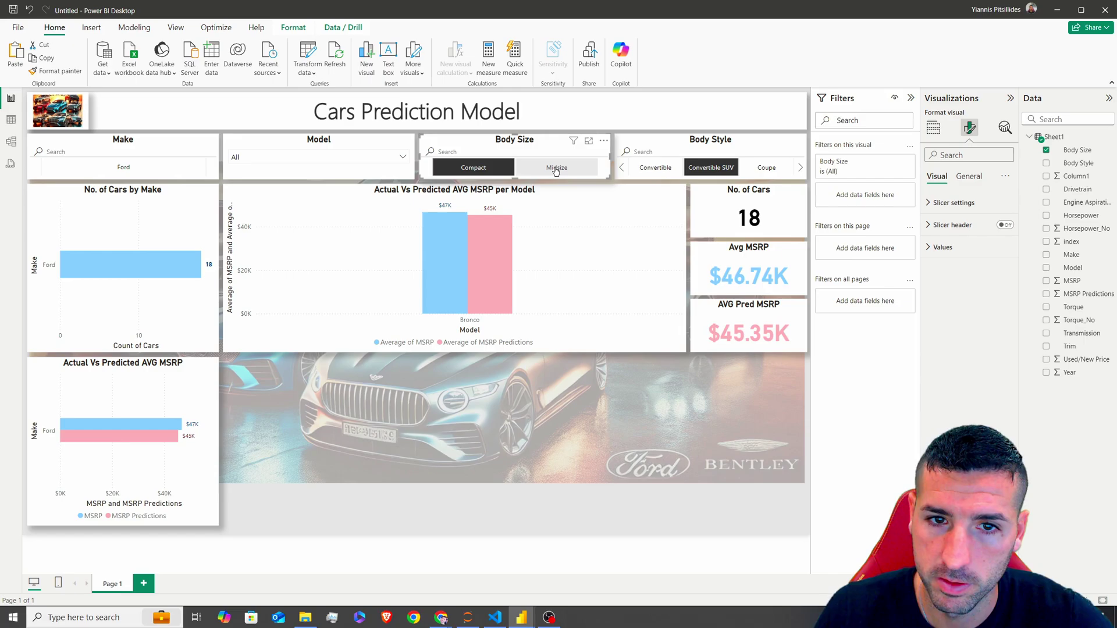
{"action": "left_click", "coordinate": [704, 176]}
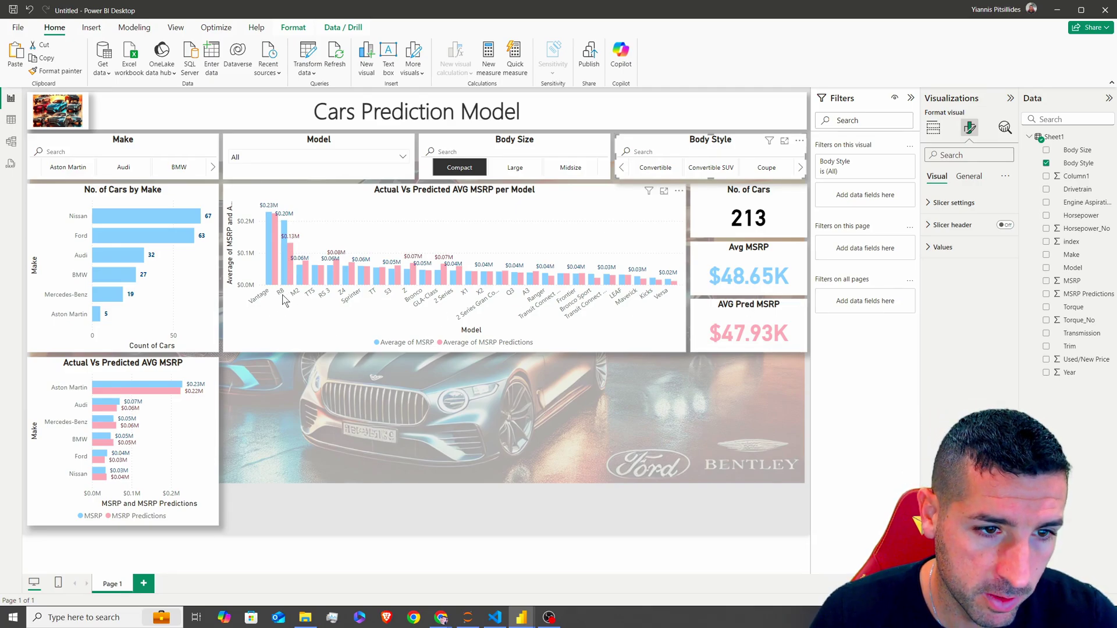
{"action": "mouse_move", "coordinate": [286, 249]}
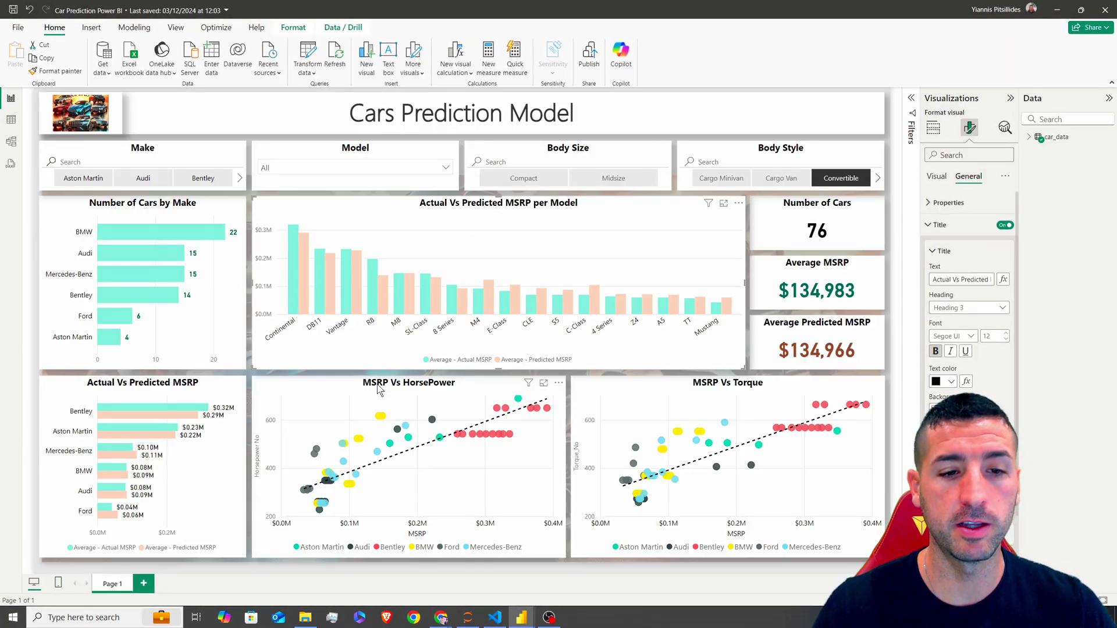
Examine the MSRP Vs HorsePower and MSRP Vs Torque scatter charts in the finished reference dashboard.
{"action": "left_click", "coordinate": [712, 395]}
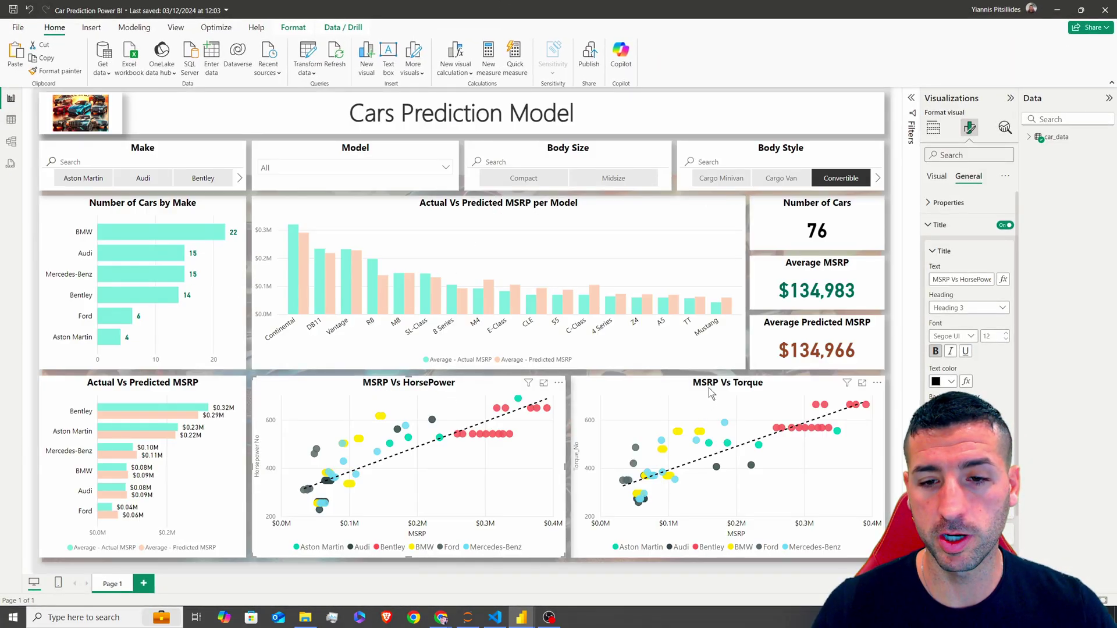
{"action": "left_click", "coordinate": [465, 390]}
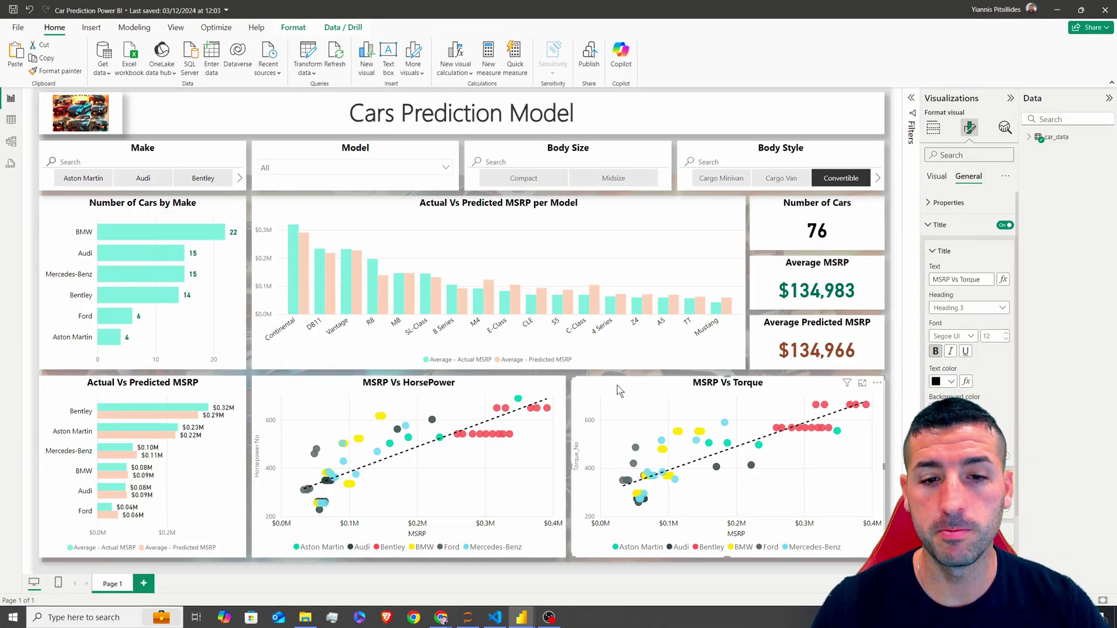
{"action": "left_click", "coordinate": [663, 386]}
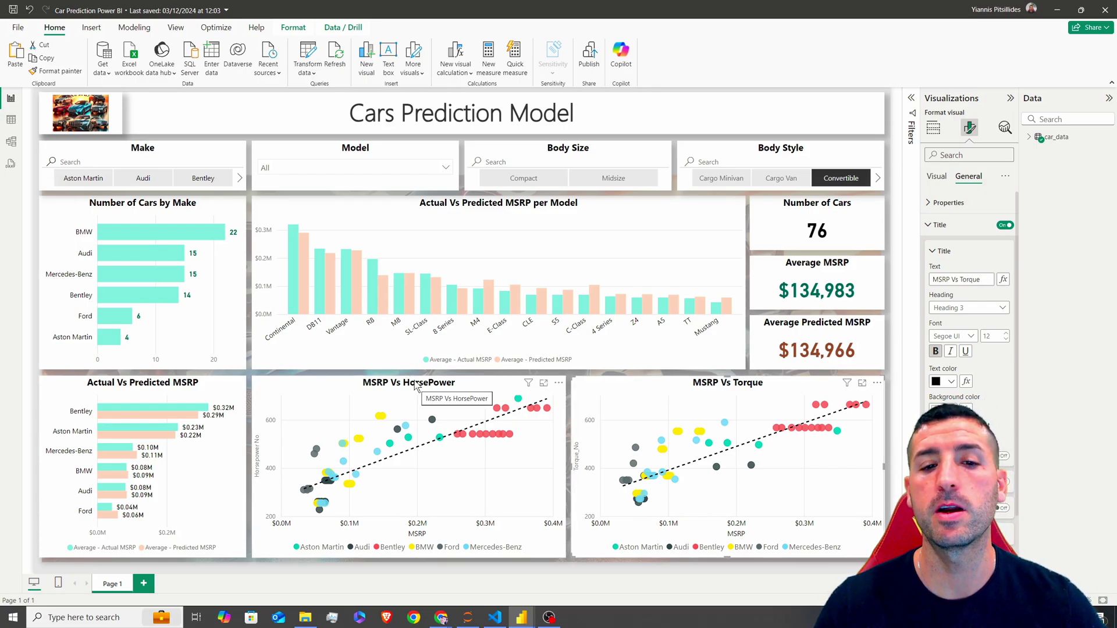
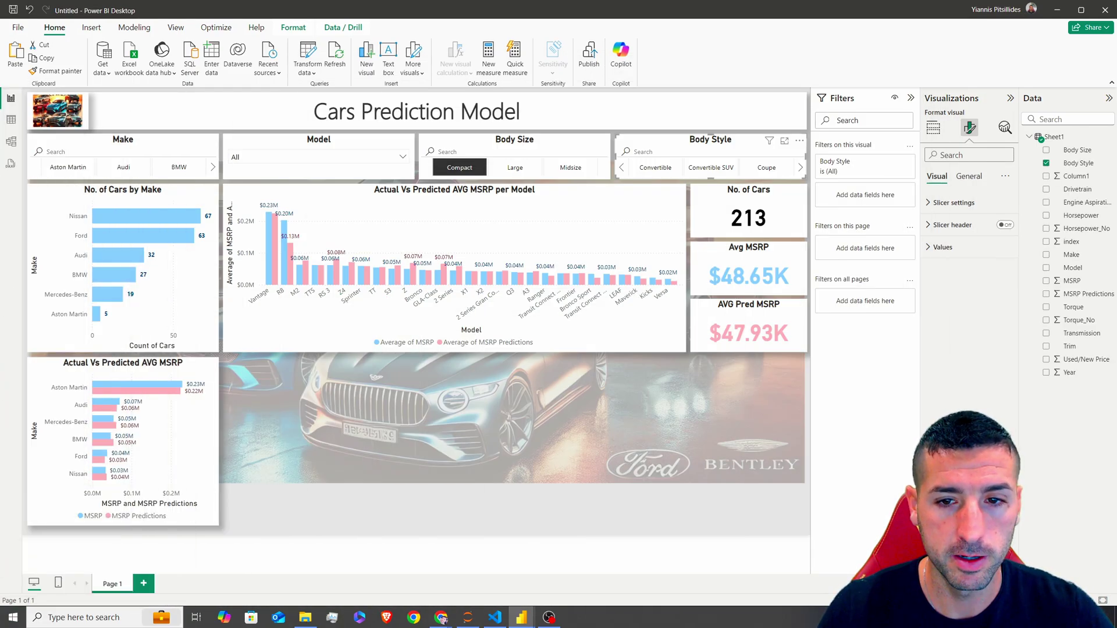
Duplicate the Actual Vs Predicted AVG MSRP chart, place the copy beside the original below the per-model chart, and widen it.
{"action": "left_click", "coordinate": [153, 370]}
{"action": "key", "text": "ctrl+c"}
{"action": "key", "text": "ctrl+v"}
{"action": "left_click_drag", "start_coordinate": [149, 372], "coordinate": [345, 374]}
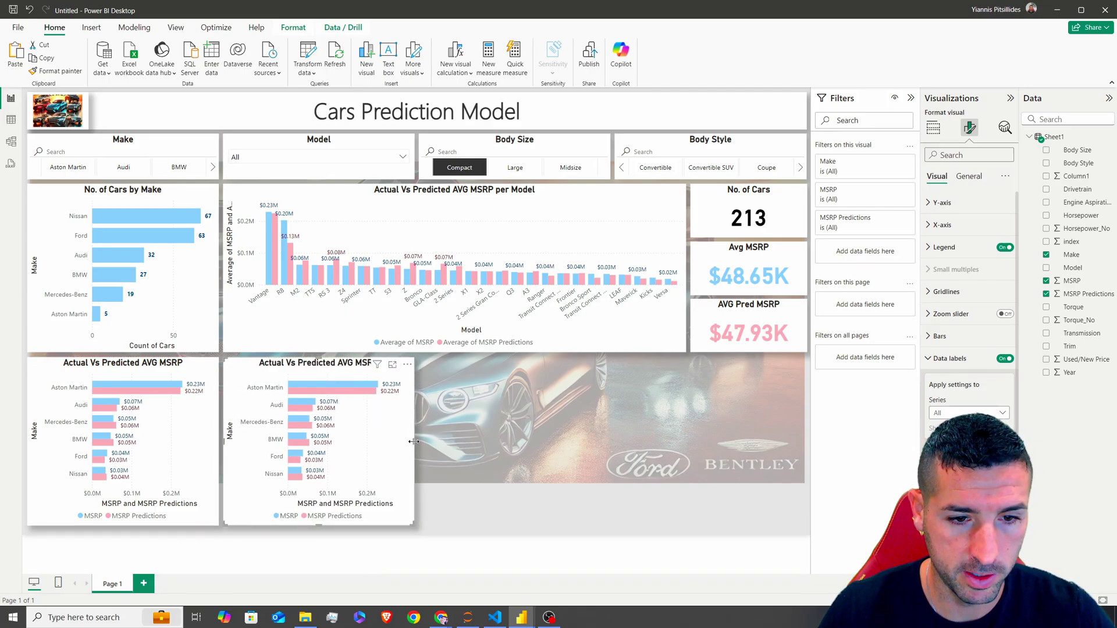
{"action": "left_click_drag", "start_coordinate": [414, 442], "coordinate": [530, 441]}
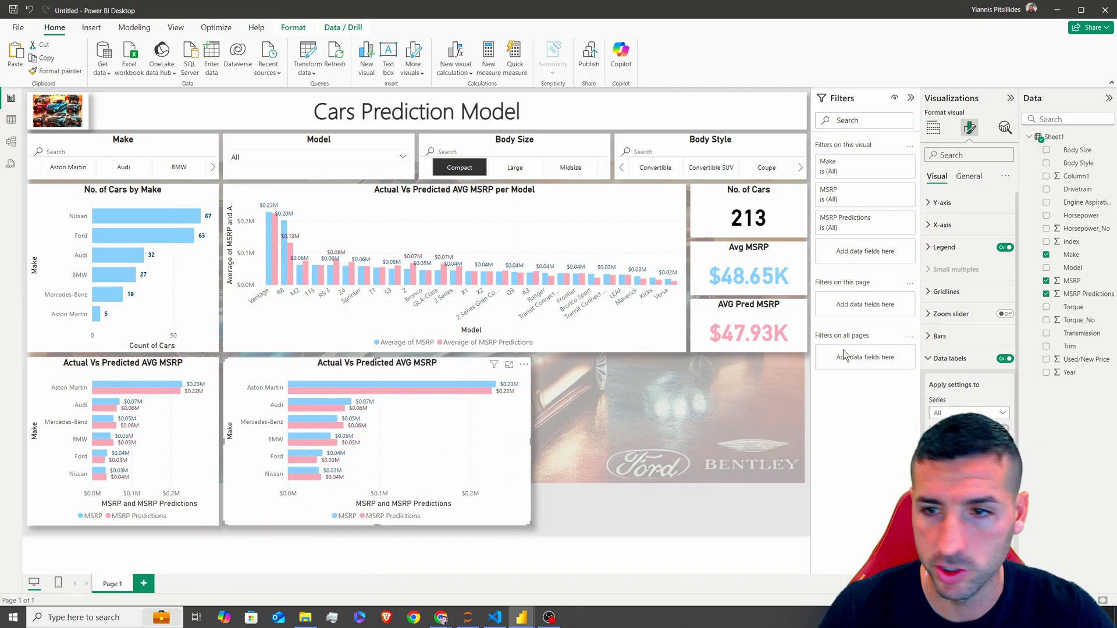
Convert the copied chart to a scatter chart and remove its Make values and MSRP Predictions Y-axis fields.
{"action": "left_click", "coordinate": [933, 128]}
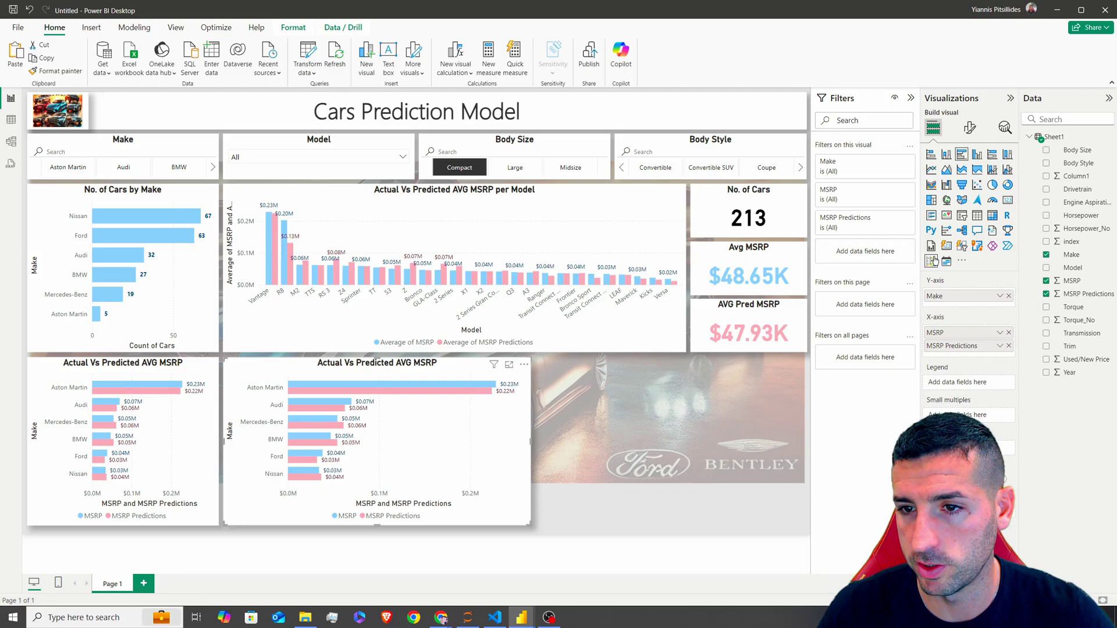
{"action": "left_click", "coordinate": [982, 186]}
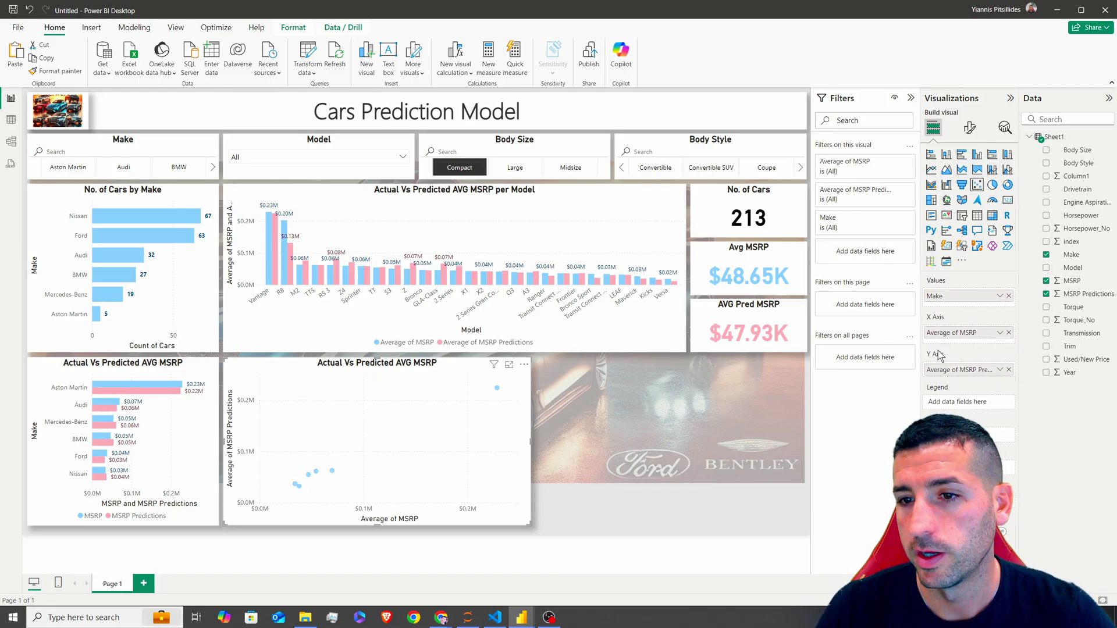
{"action": "left_click", "coordinate": [1009, 296]}
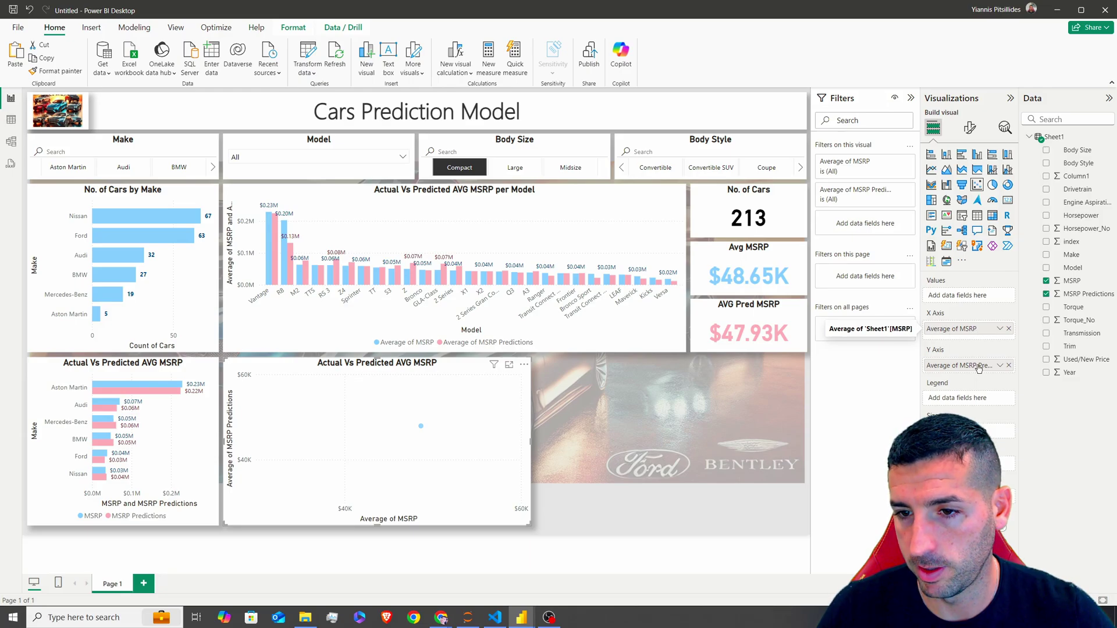
{"action": "left_click_drag", "start_coordinate": [959, 365], "coordinate": [912, 357]}
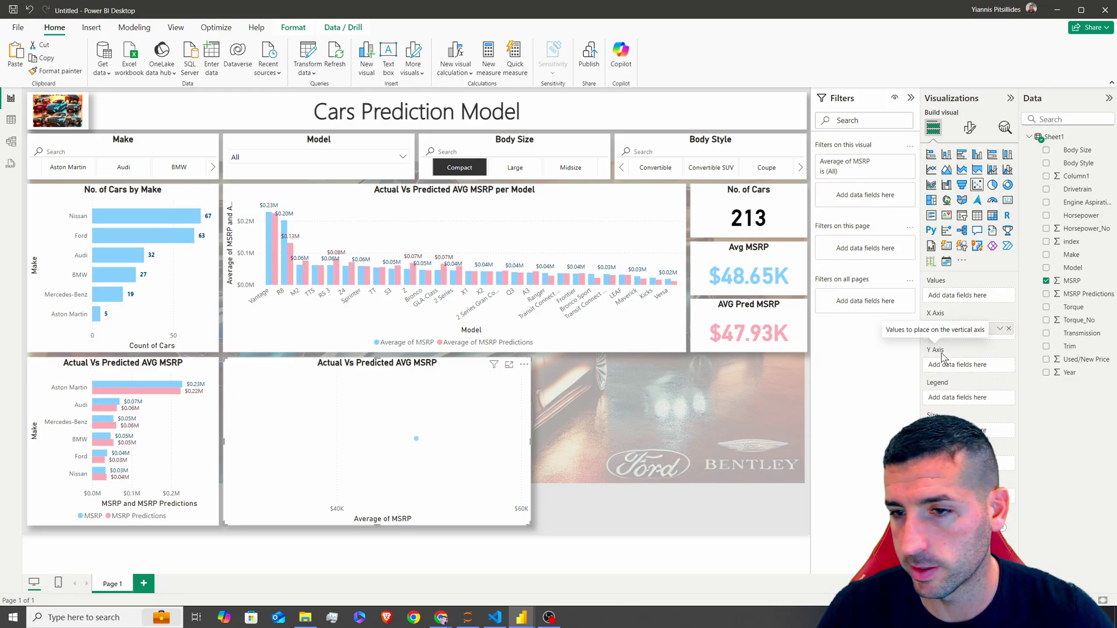
Put Horsepower_No on the scatter chart's Y axis and set both Horsepower_No and MSRP to Don't summarize.
{"action": "left_click_drag", "start_coordinate": [1082, 228], "coordinate": [968, 365]}
{"action": "left_click", "coordinate": [999, 365]}
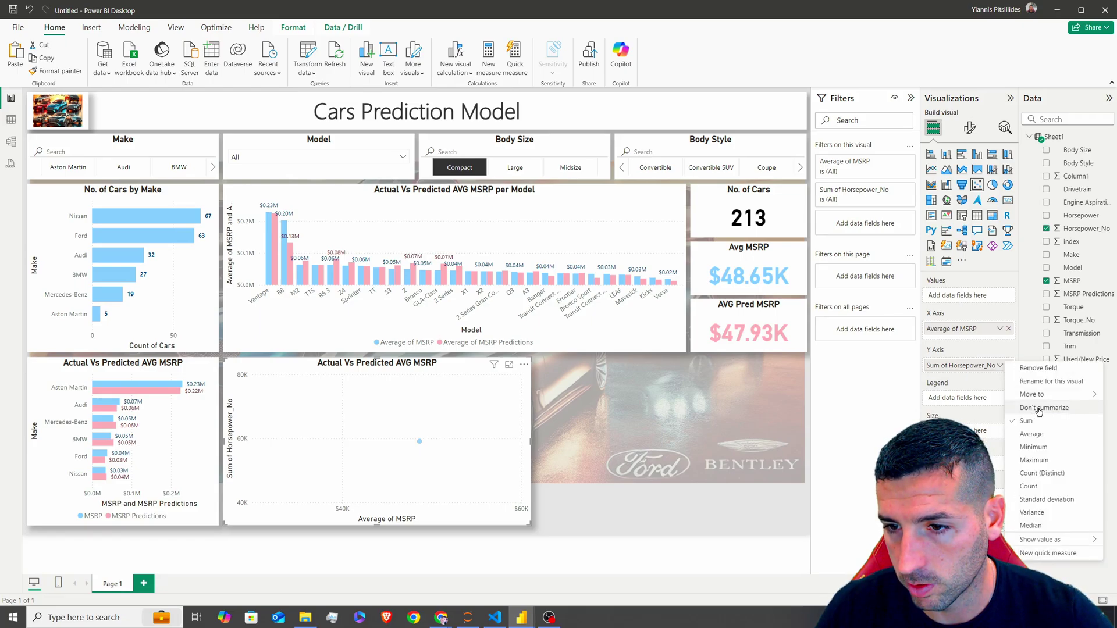
{"action": "left_click", "coordinate": [1031, 398]}
{"action": "left_click", "coordinate": [999, 366]}
{"action": "left_click", "coordinate": [1044, 371]}
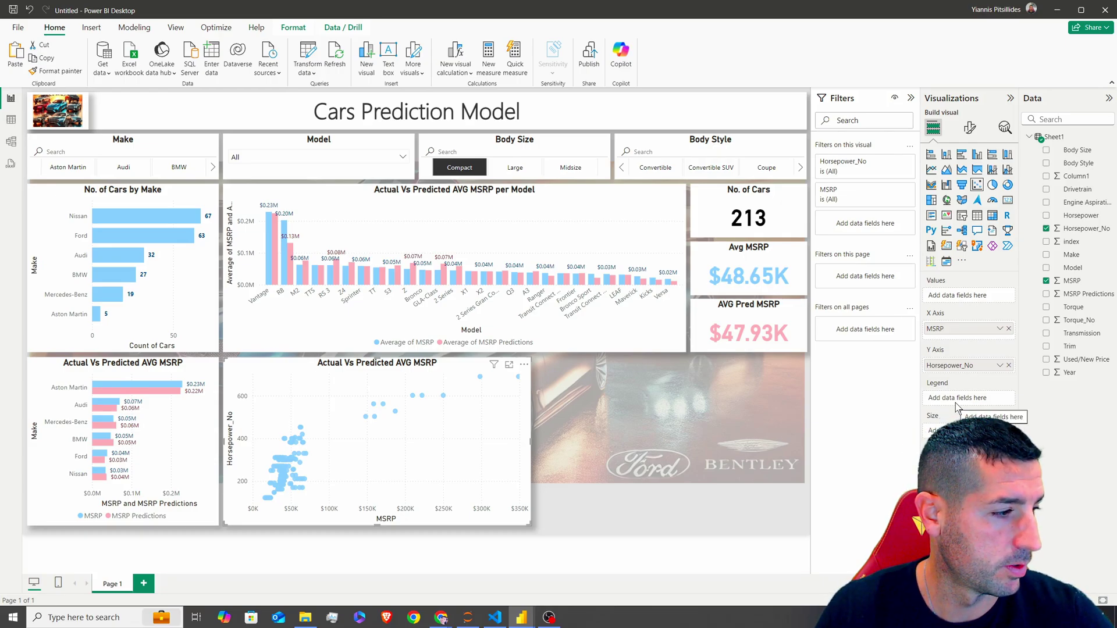
Set Make as the scatter chart's legend, narrow the chart slightly, and turn on a trend line.
{"action": "left_click_drag", "start_coordinate": [1071, 255], "coordinate": [977, 403]}
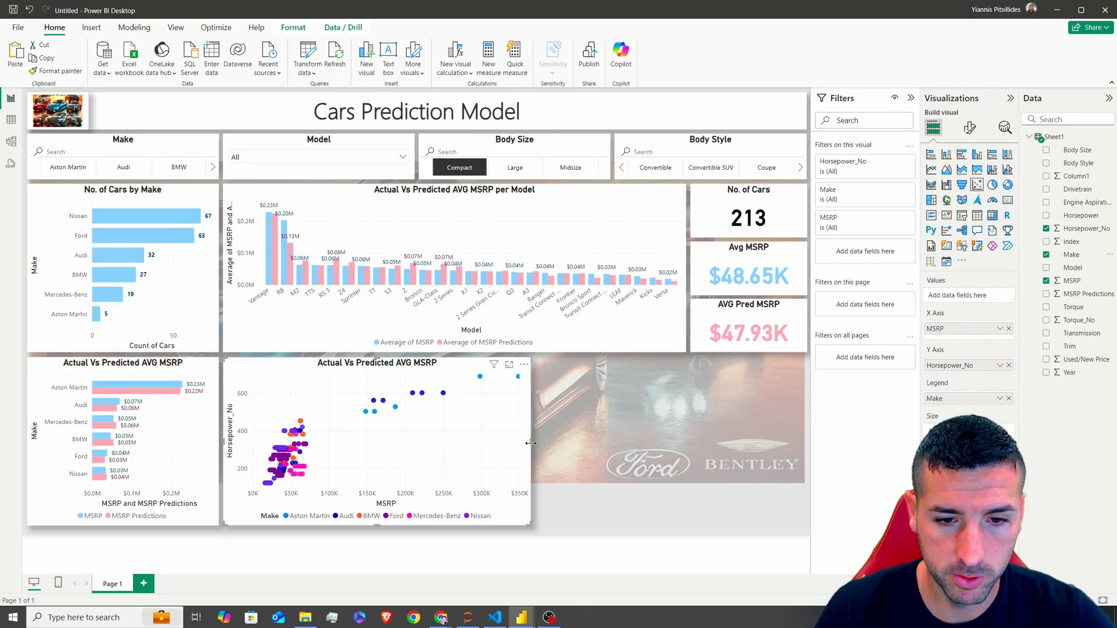
{"action": "left_click", "coordinate": [1005, 127]}
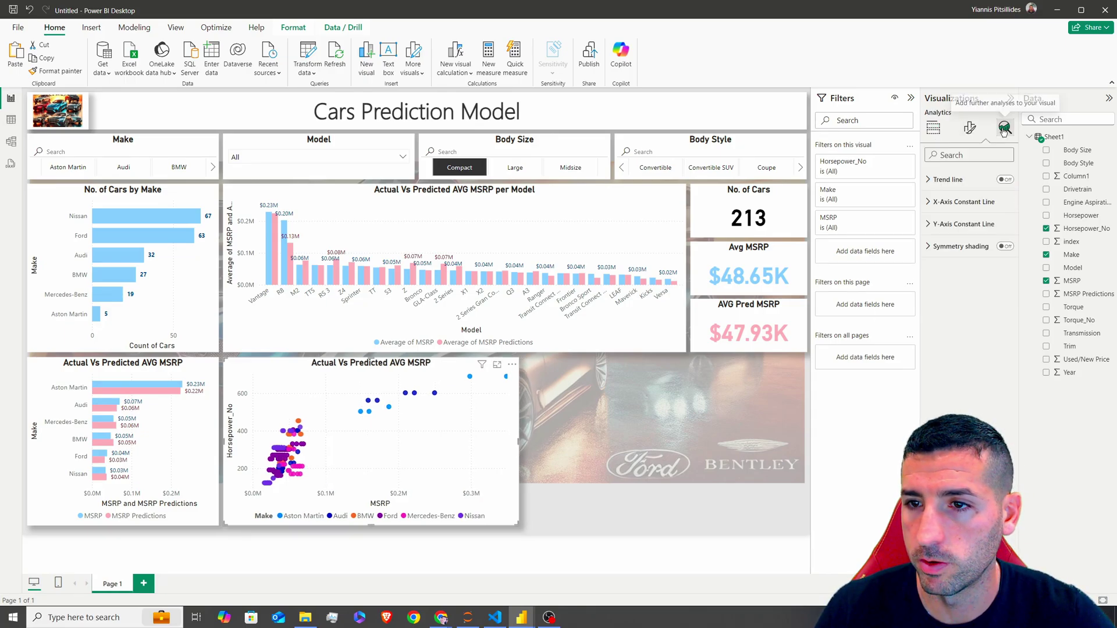
{"action": "left_click", "coordinate": [1000, 184]}
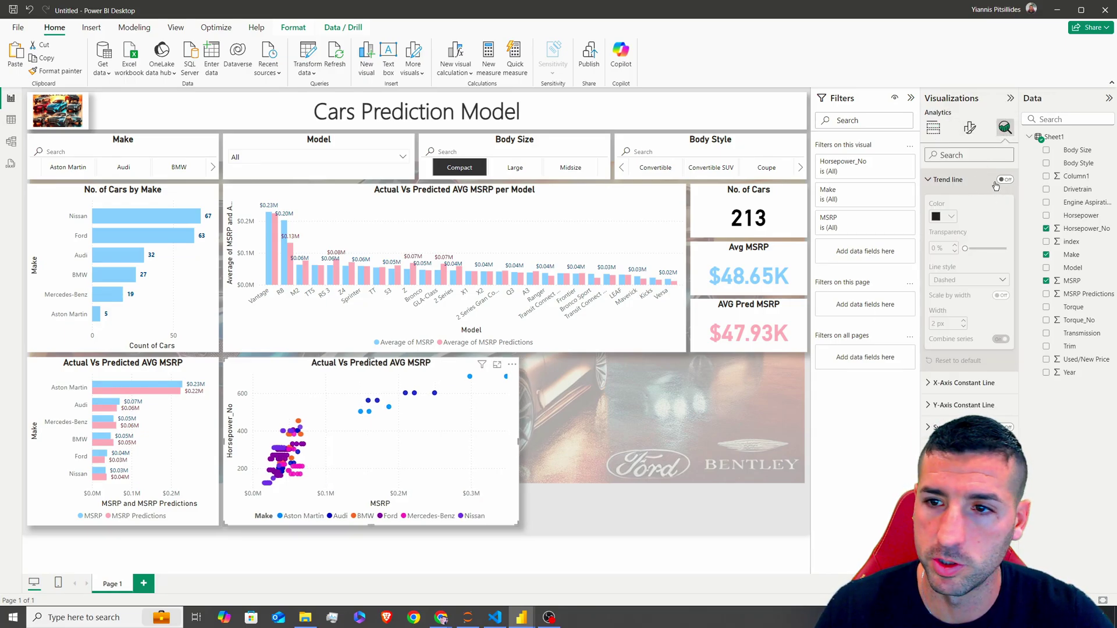
{"action": "left_click", "coordinate": [1004, 179]}
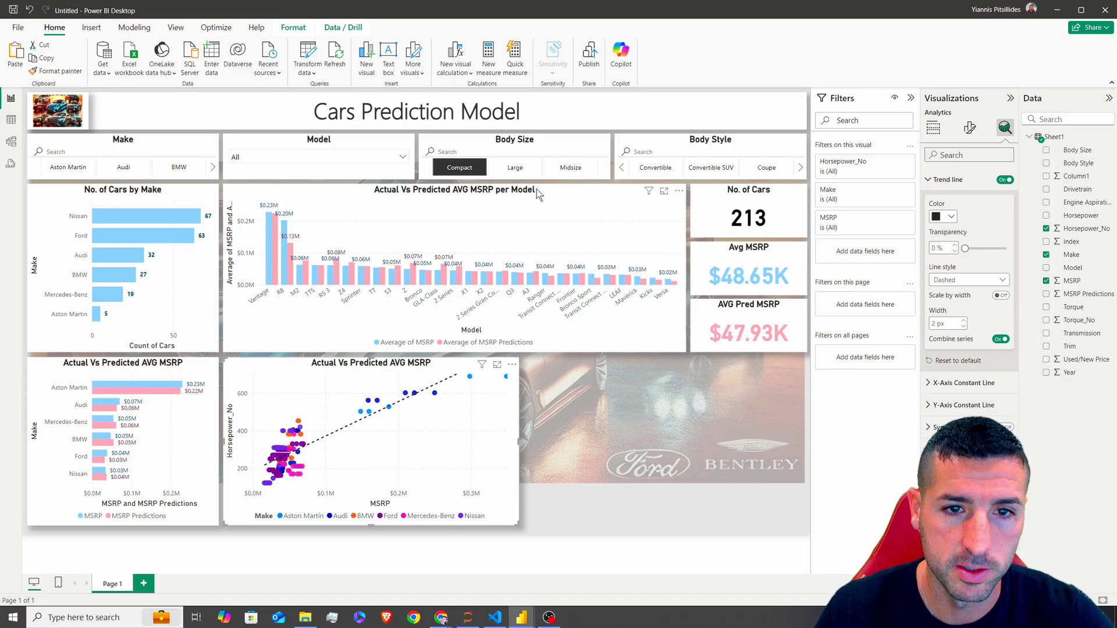
Filter the dashboard to the Convertible body style with no body size selected to check the scatter chart and trend line.
{"action": "left_click", "coordinate": [530, 171]}
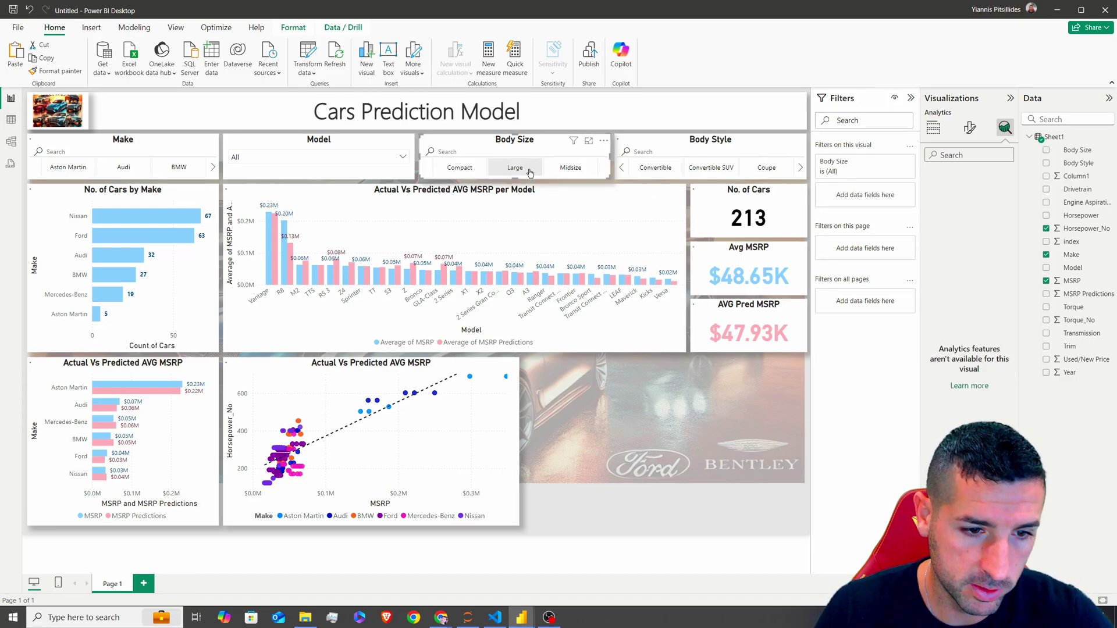
{"action": "left_click", "coordinate": [568, 168]}
{"action": "left_click", "coordinate": [655, 168]}
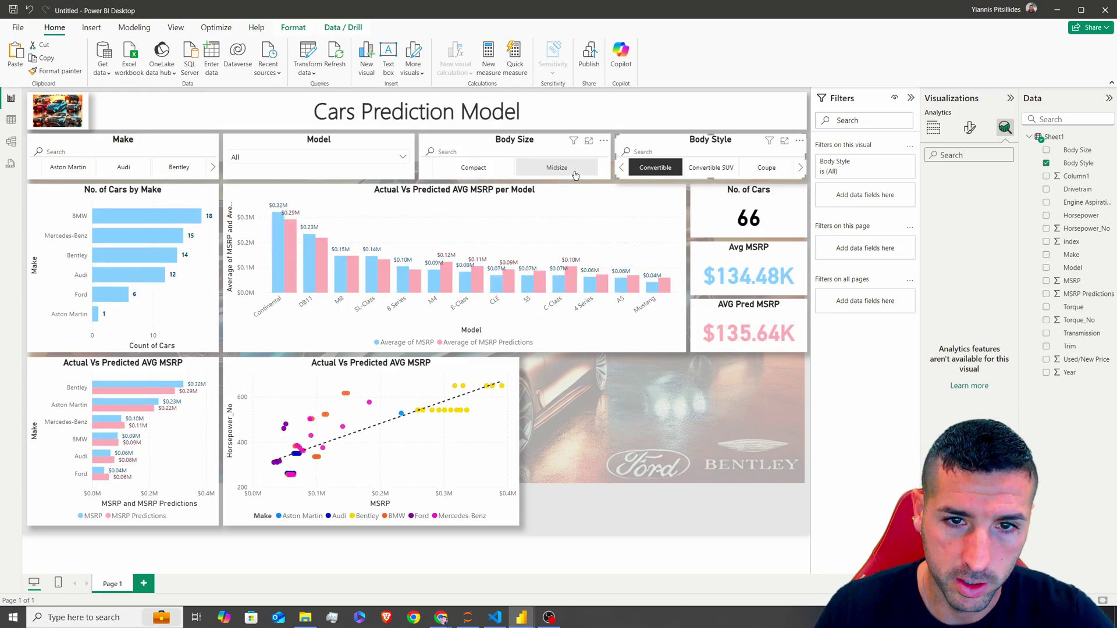
{"action": "left_click", "coordinate": [565, 168]}
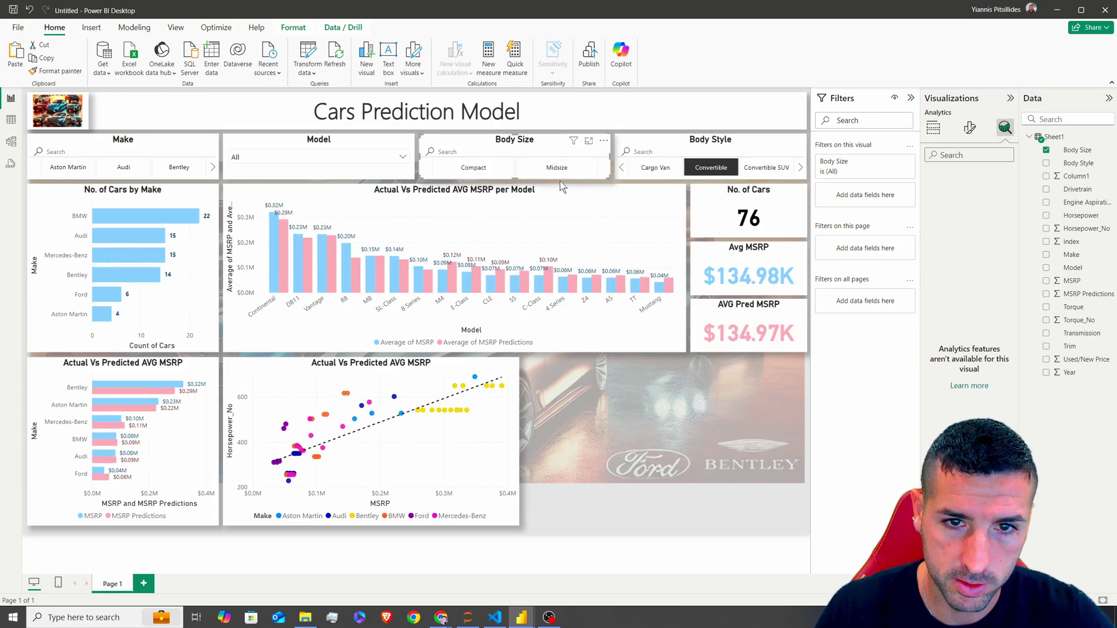
{"action": "left_click", "coordinate": [560, 172]}
{"action": "left_click", "coordinate": [560, 172]}
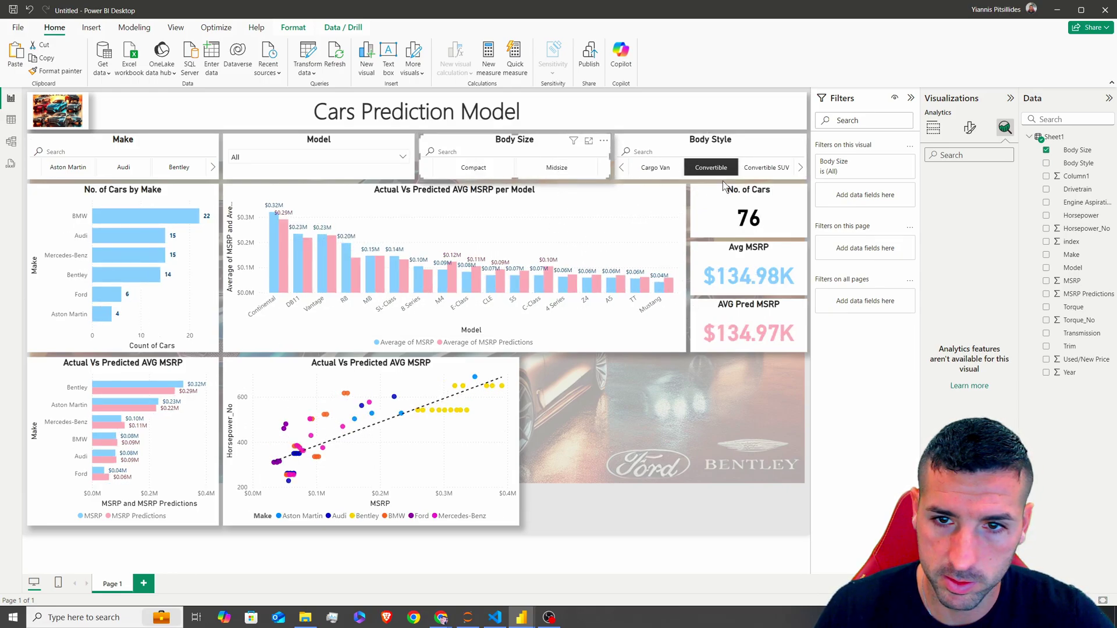
Change the scatter chart's title to "MSRP Vs HorsePower".
{"action": "left_click", "coordinate": [405, 366]}
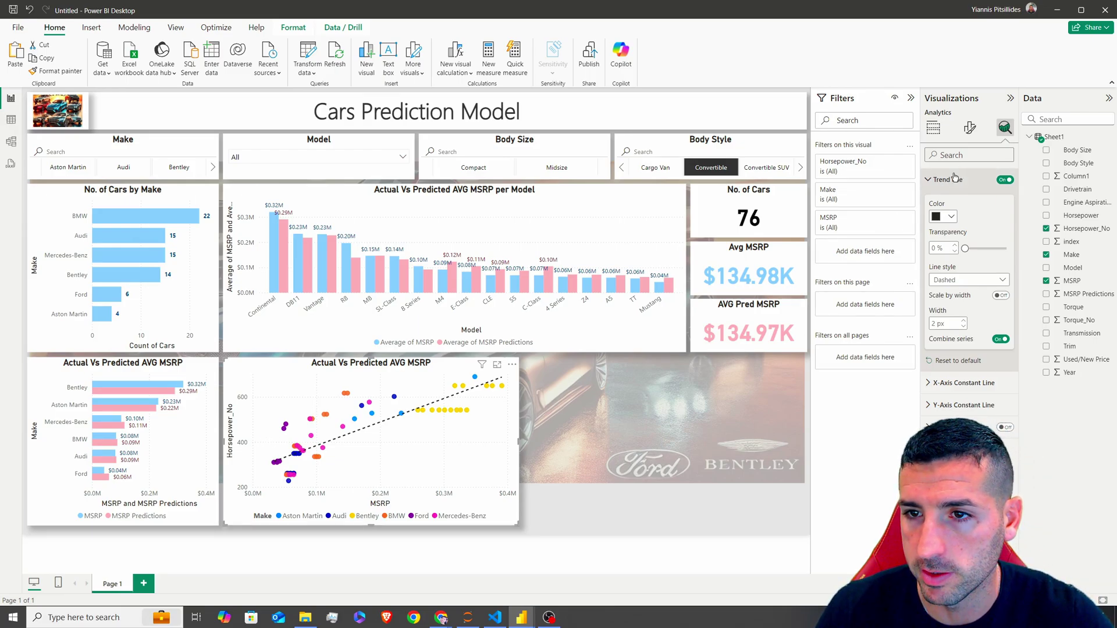
{"action": "left_click", "coordinate": [969, 128]}
{"action": "left_click", "coordinate": [969, 176]}
{"action": "left_click", "coordinate": [940, 225]}
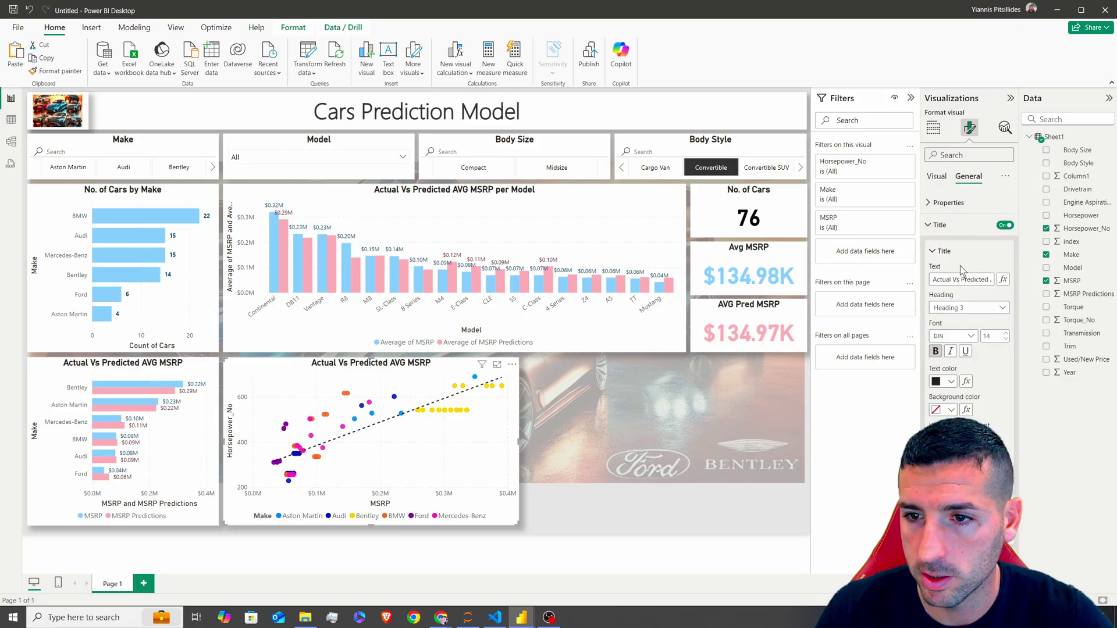
{"action": "triple_click", "coordinate": [960, 279]}
{"action": "type", "text": "MSRP Vs HorsePower"}
Duplicate the MSRP Vs HorsePower chart, place the copy beside it, and narrow the copy to leave a gap between them.
{"action": "left_click", "coordinate": [333, 383]}
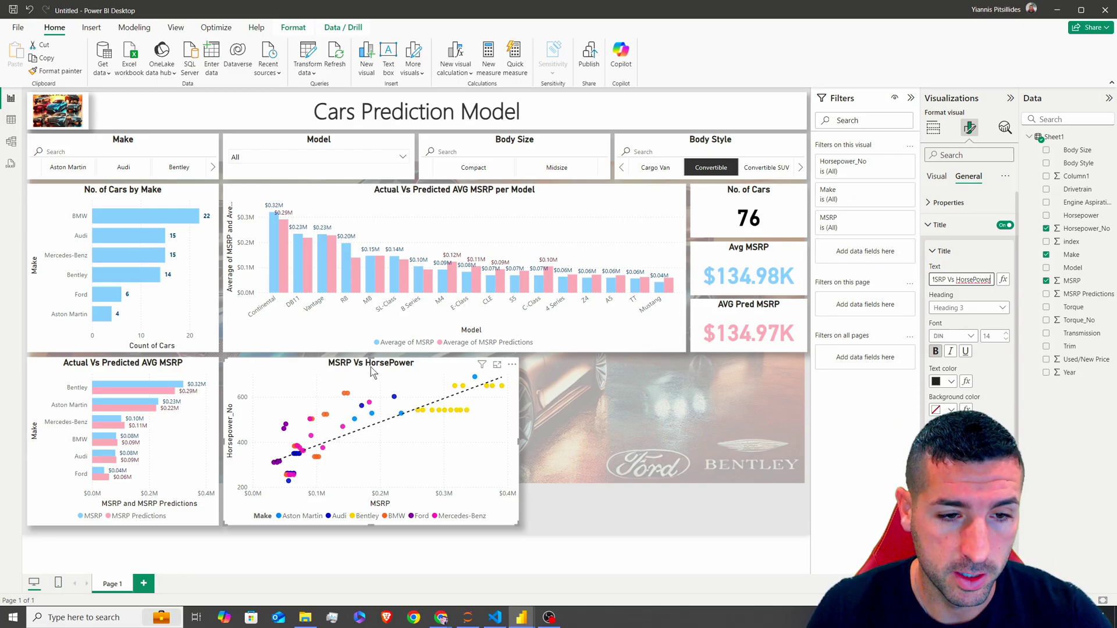
{"action": "left_click_drag", "start_coordinate": [377, 372], "coordinate": [658, 371]}
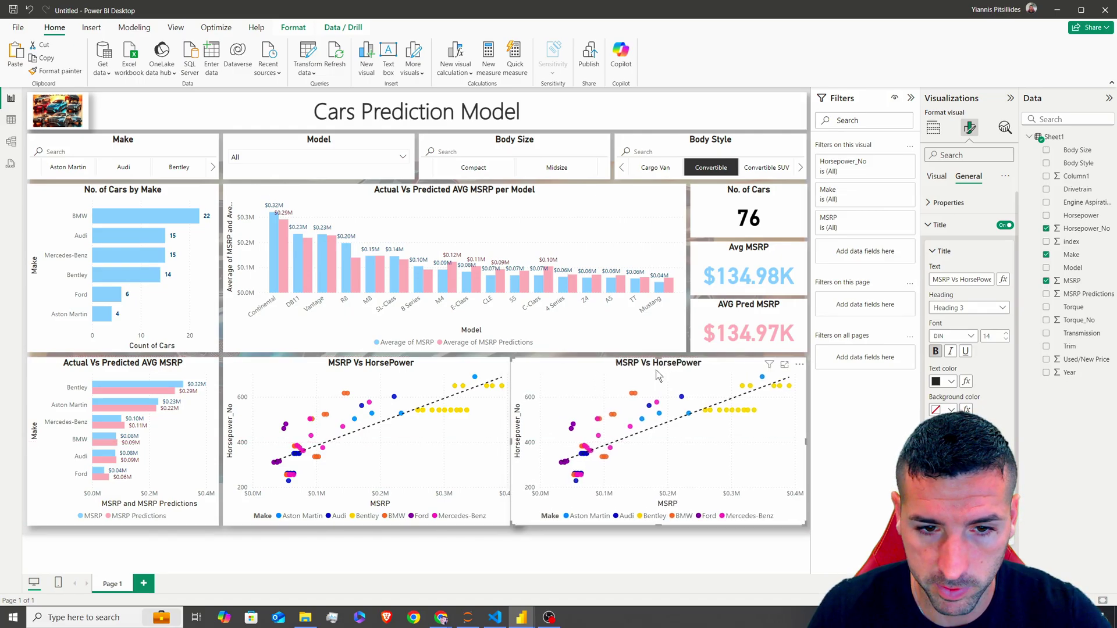
{"action": "left_click_drag", "start_coordinate": [511, 442], "coordinate": [527, 435]}
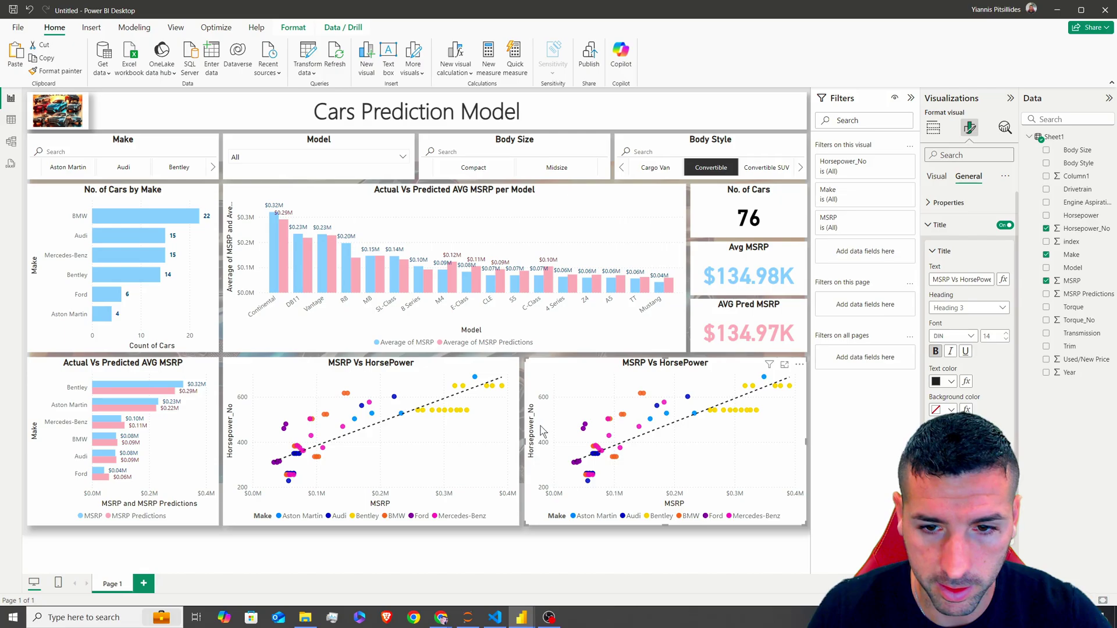
Change the copied scatter chart's title to "MSRP Vs Torque".
{"action": "double_click", "coordinate": [960, 278]}
{"action": "type", "text": "To"}
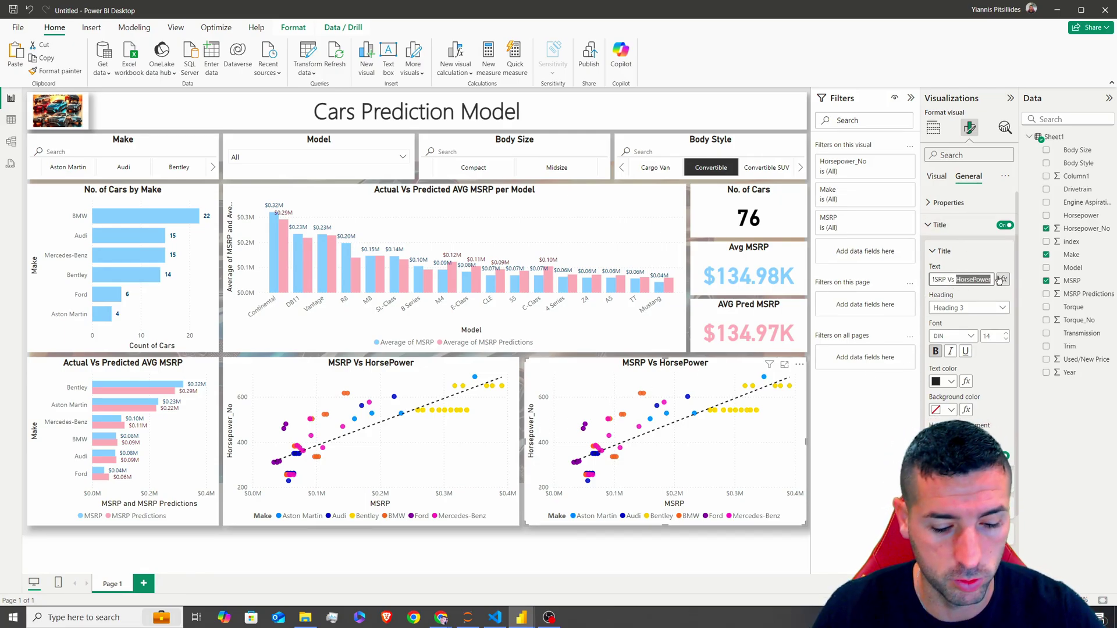
{"action": "type", "text": "rq"}
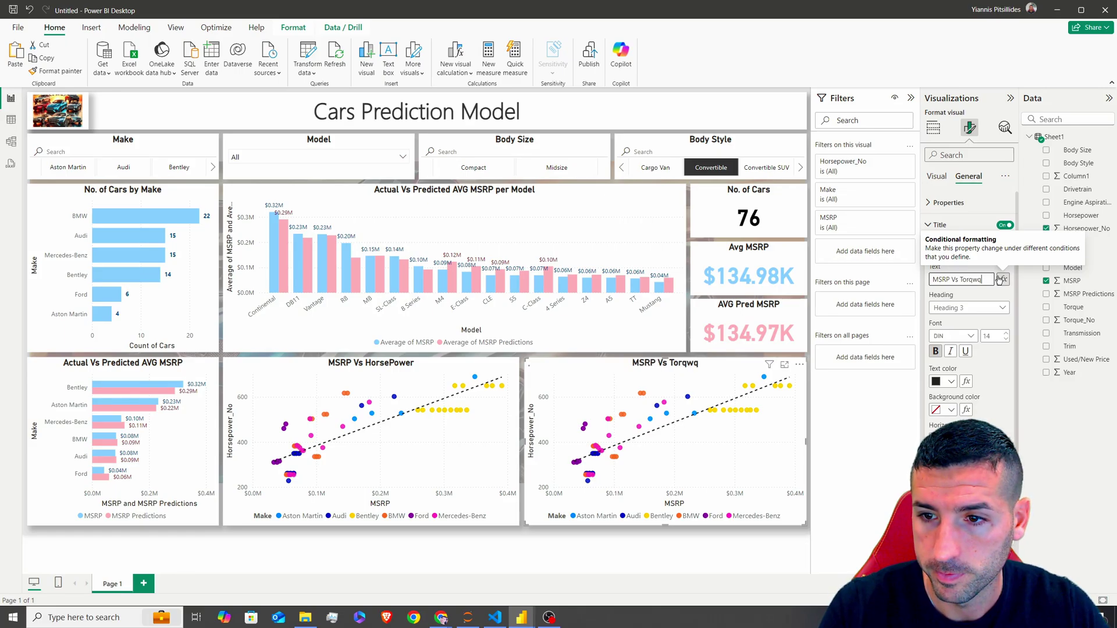
{"action": "type", "text": "ue"}
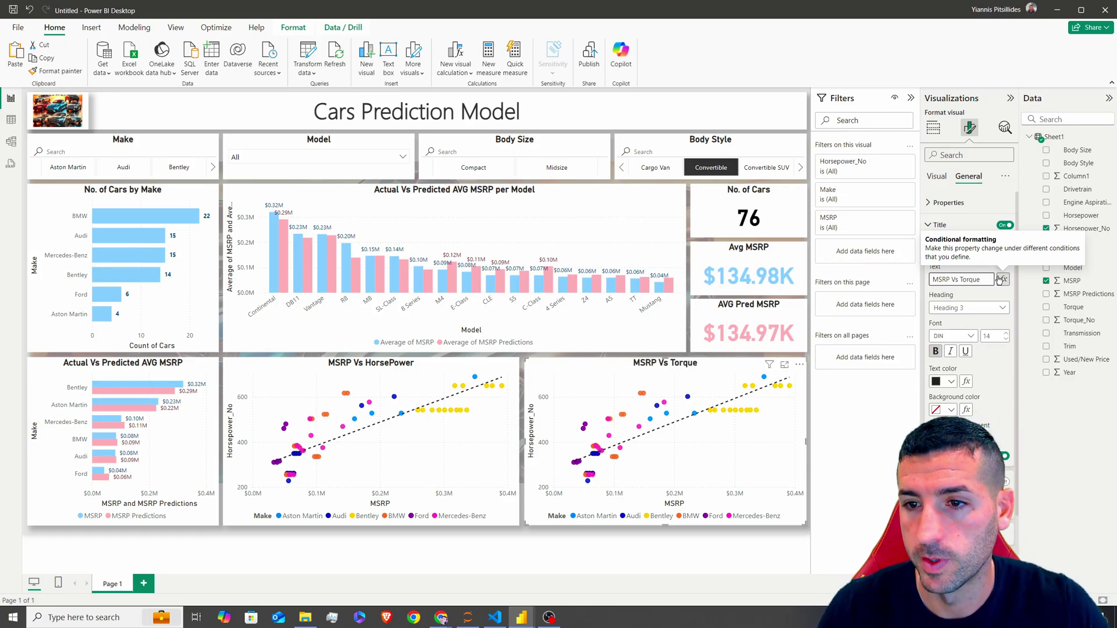
Replace Horsepower_No with Torque_No on the MSRP Vs Torque chart's Y axis and check that it is not summarized.
{"action": "left_click", "coordinate": [934, 129]}
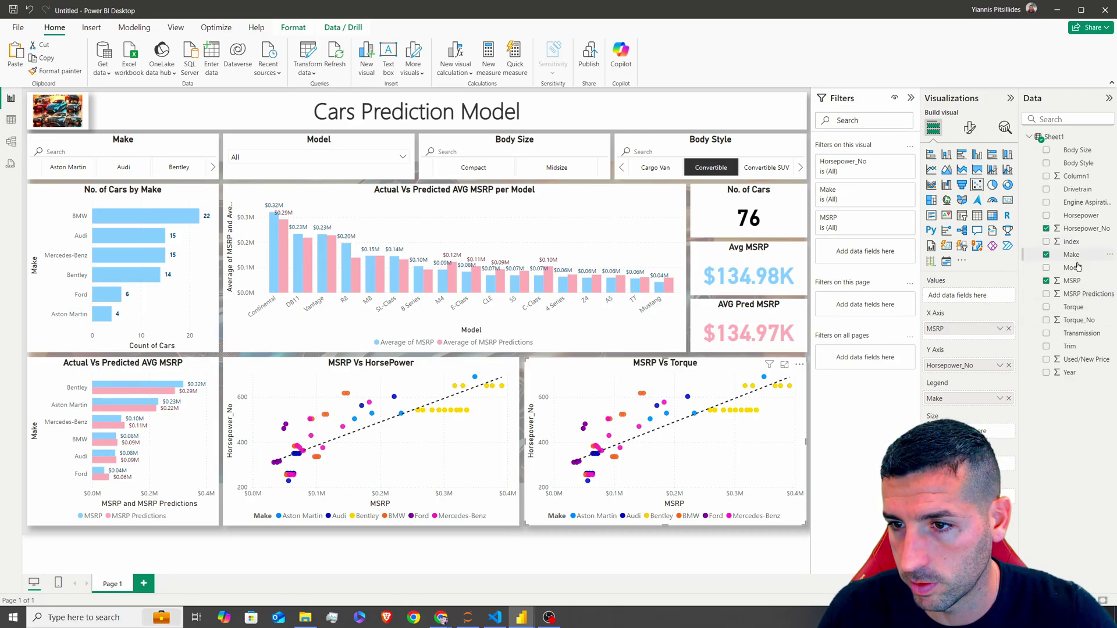
{"action": "left_click_drag", "start_coordinate": [1083, 326], "coordinate": [971, 365]}
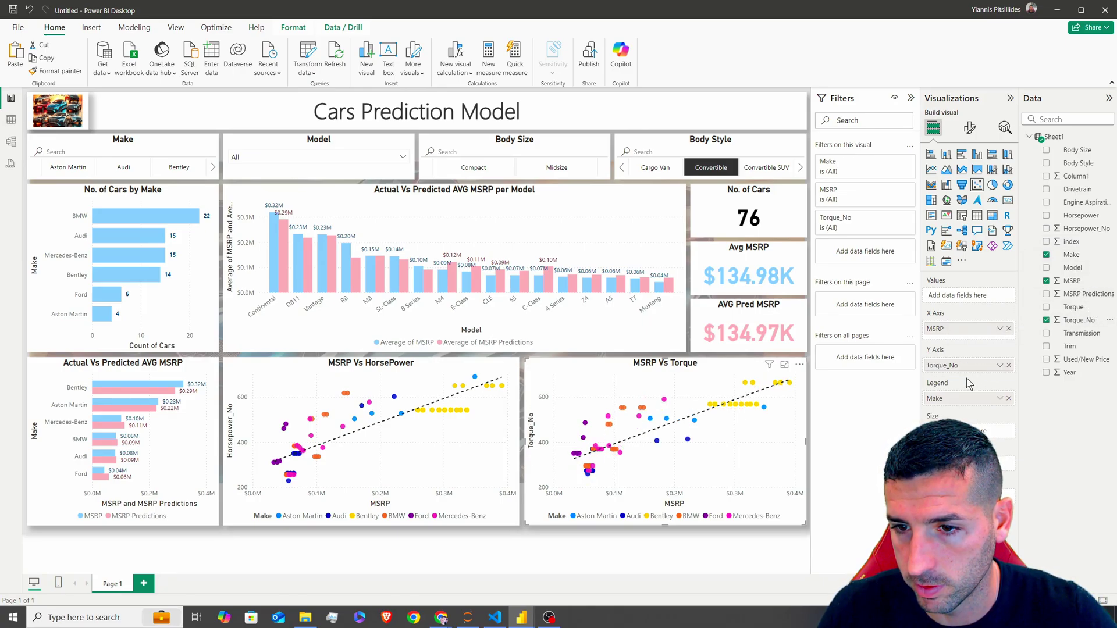
{"action": "left_click", "coordinate": [999, 365]}
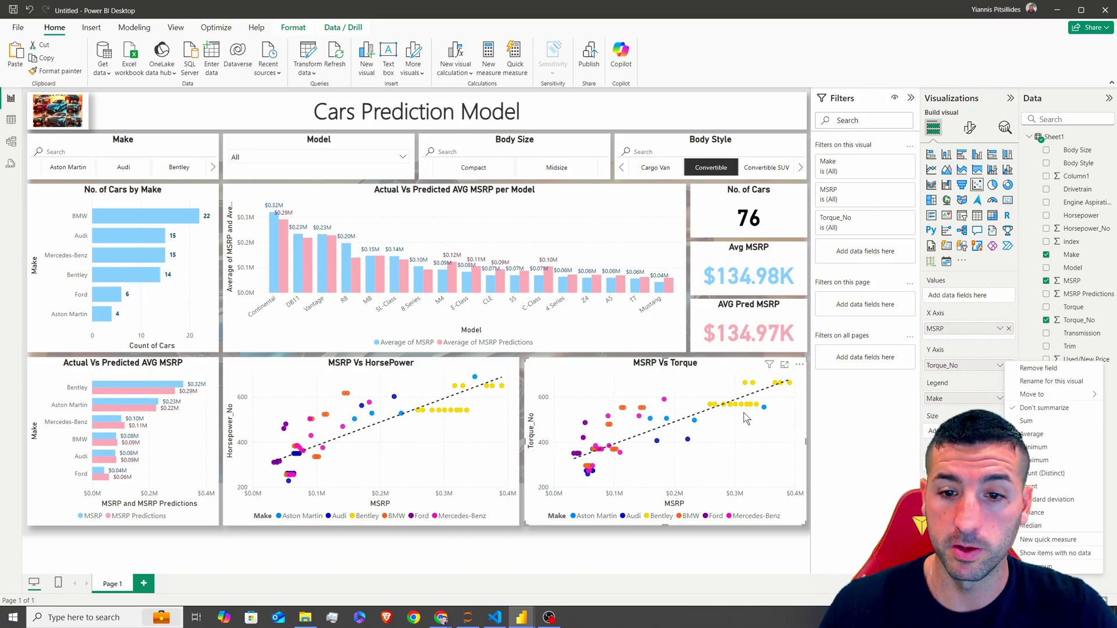
Clear the body style filter and compare the charts and cards for Aston Martin, Audi, and Audi combined with Bentley.
{"action": "left_click", "coordinate": [759, 167]}
{"action": "left_click", "coordinate": [759, 168]}
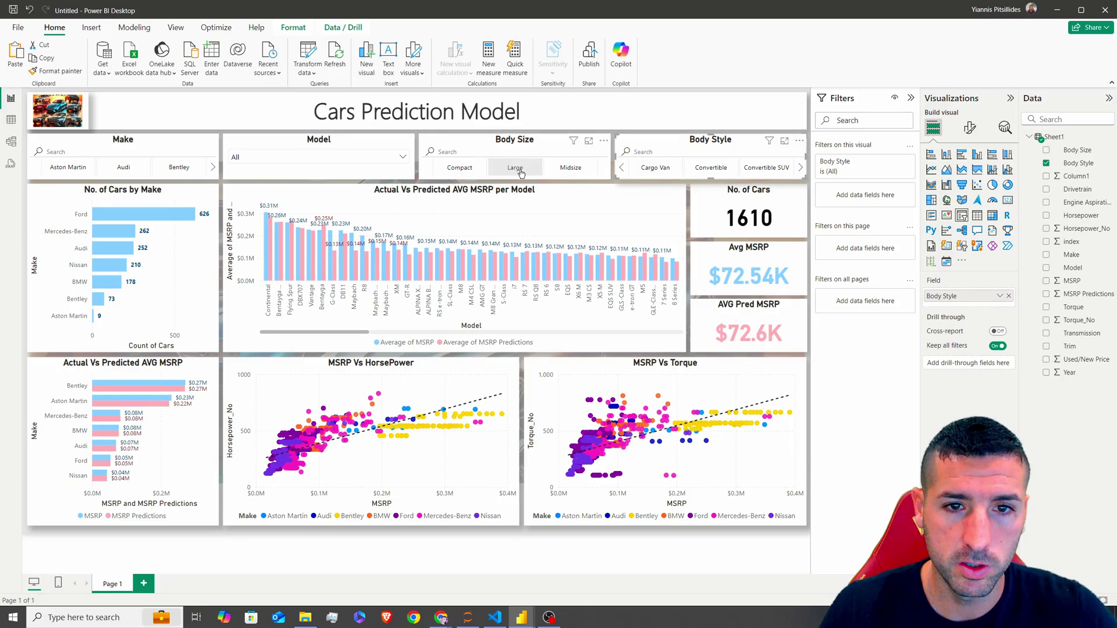
{"action": "left_click", "coordinate": [72, 168]}
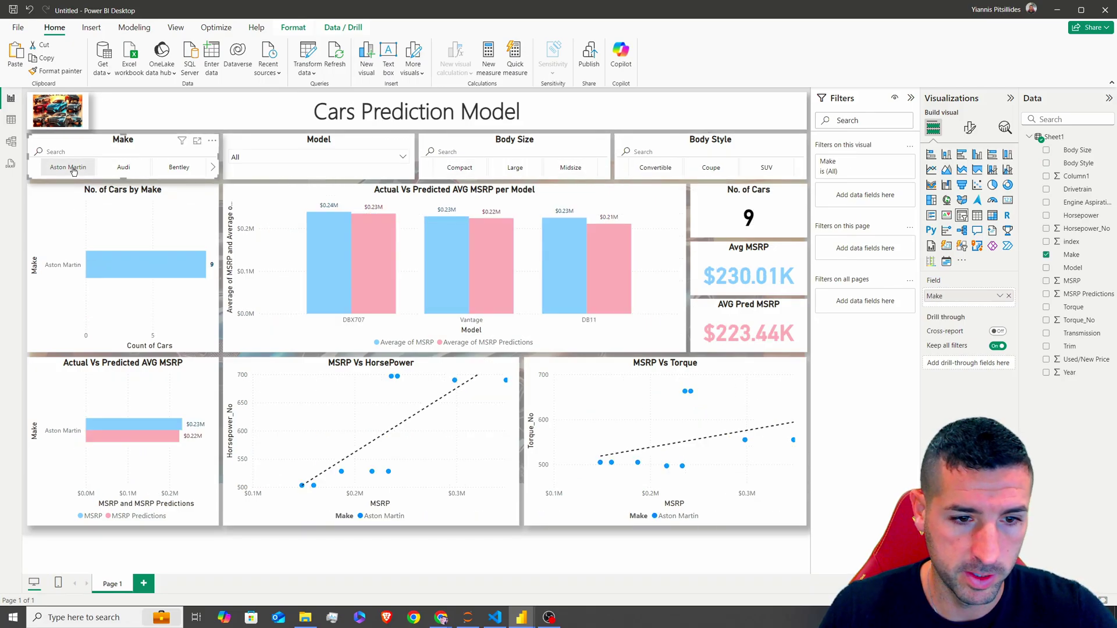
{"action": "left_click", "coordinate": [123, 168]}
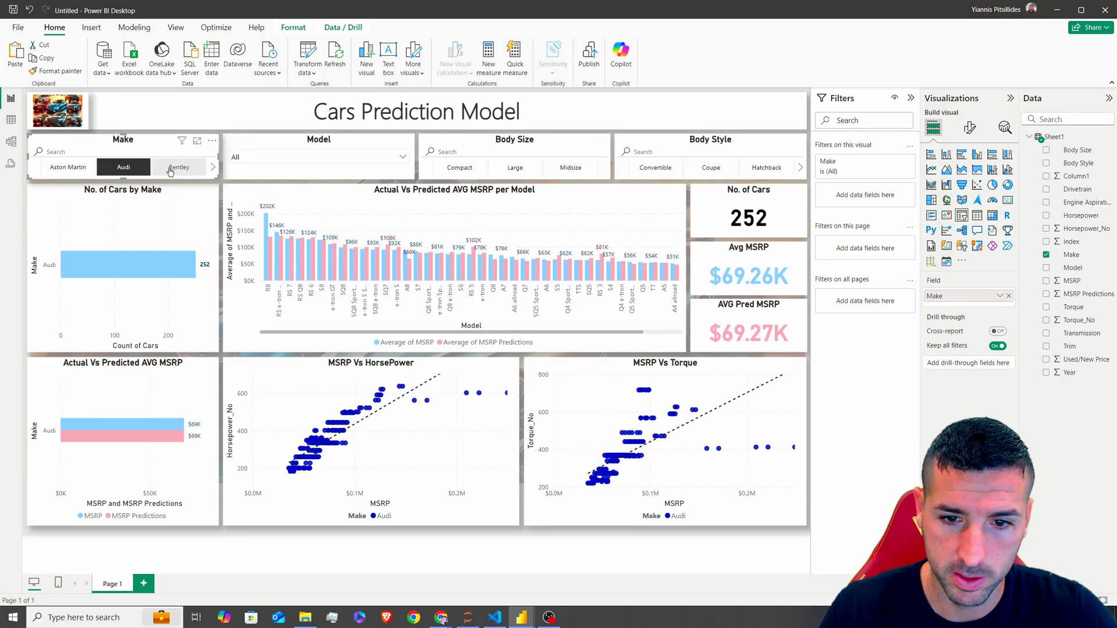
{"action": "left_click", "coordinate": [170, 169], "text": "ctrl"}
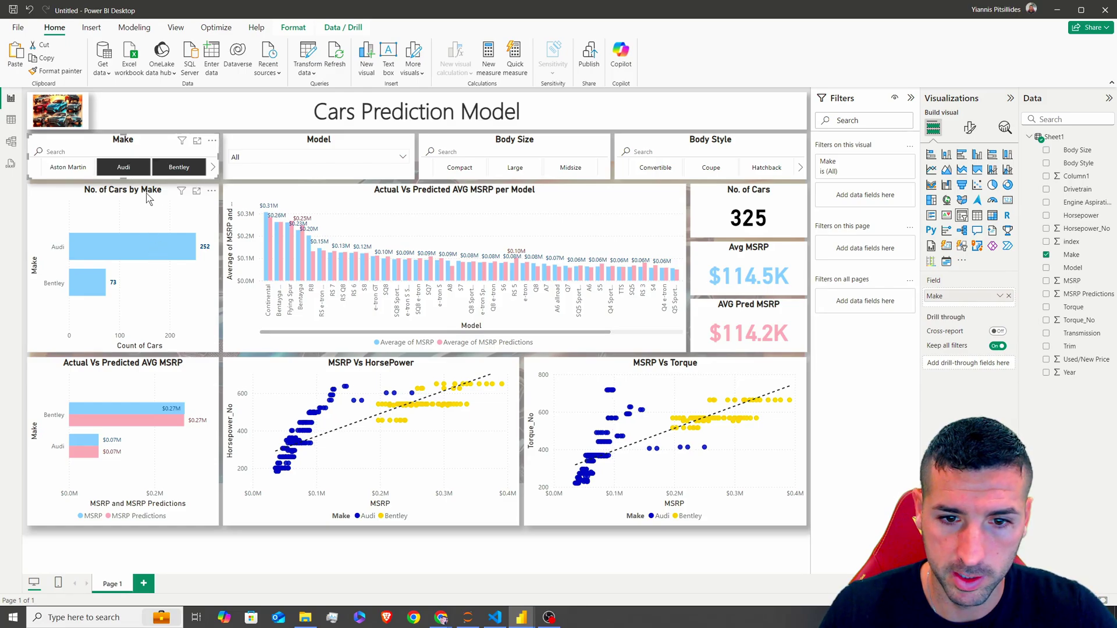
Add BMW to the Audi and Bentley make filter to compare the charts, and narrow the view to BMW with Compact body size.
{"action": "left_click", "coordinate": [212, 168]}
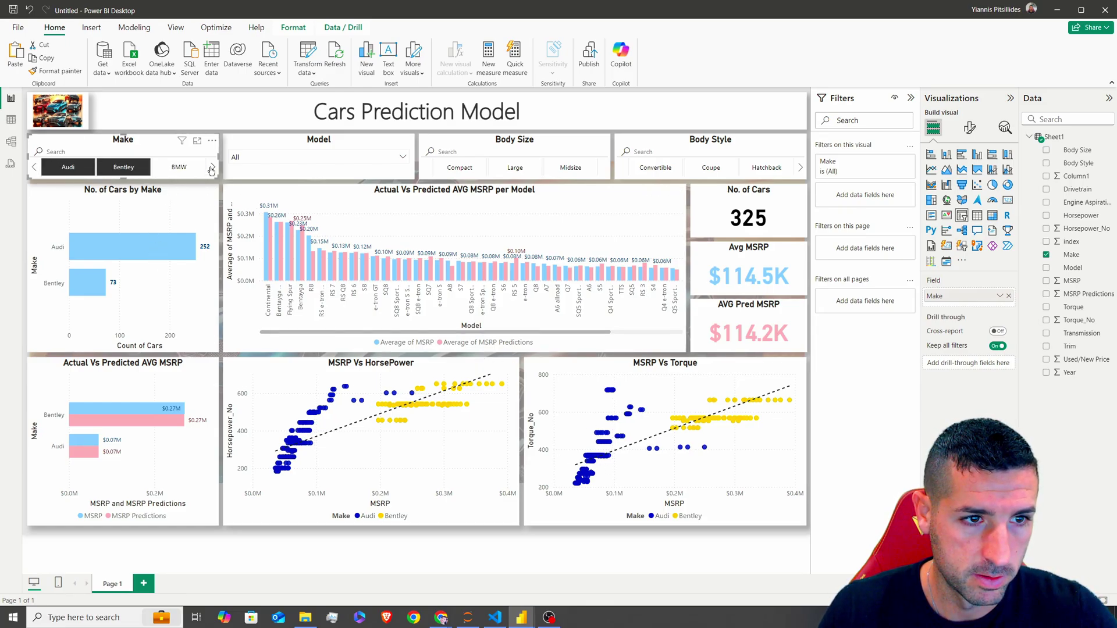
{"action": "left_click", "coordinate": [194, 172], "text": "ctrl"}
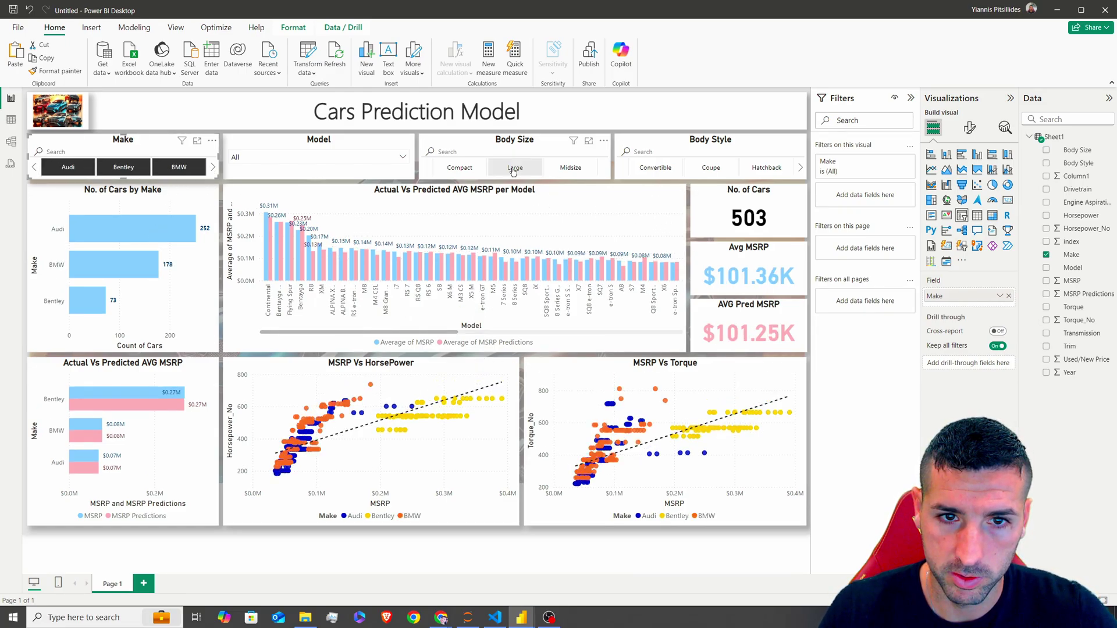
{"action": "left_click", "coordinate": [168, 140]}
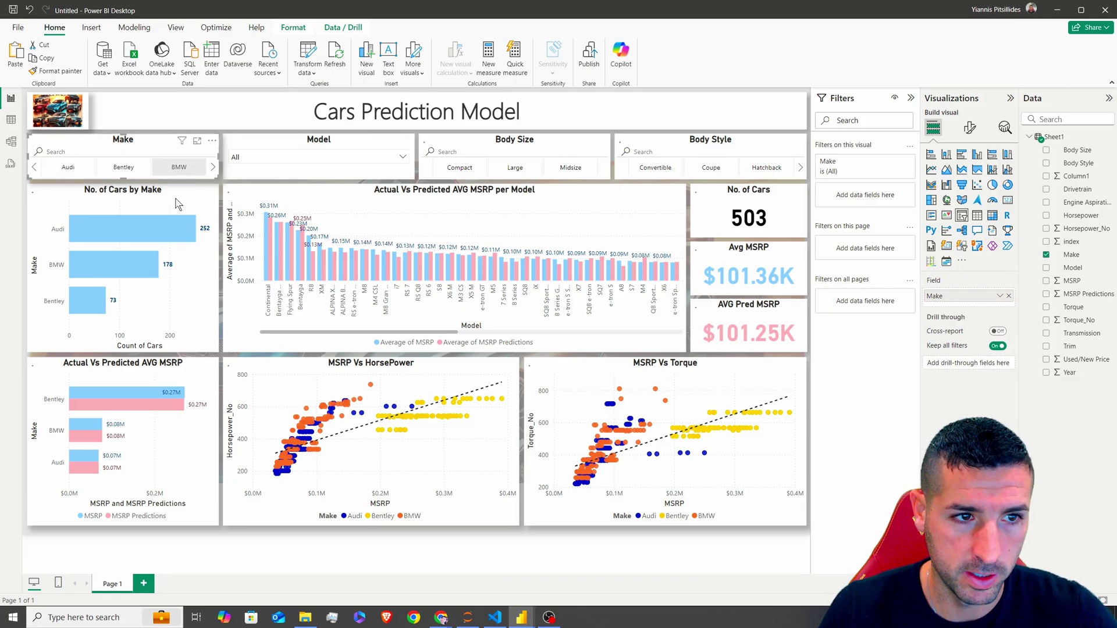
{"action": "left_click", "coordinate": [179, 168]}
{"action": "left_click", "coordinate": [456, 171]}
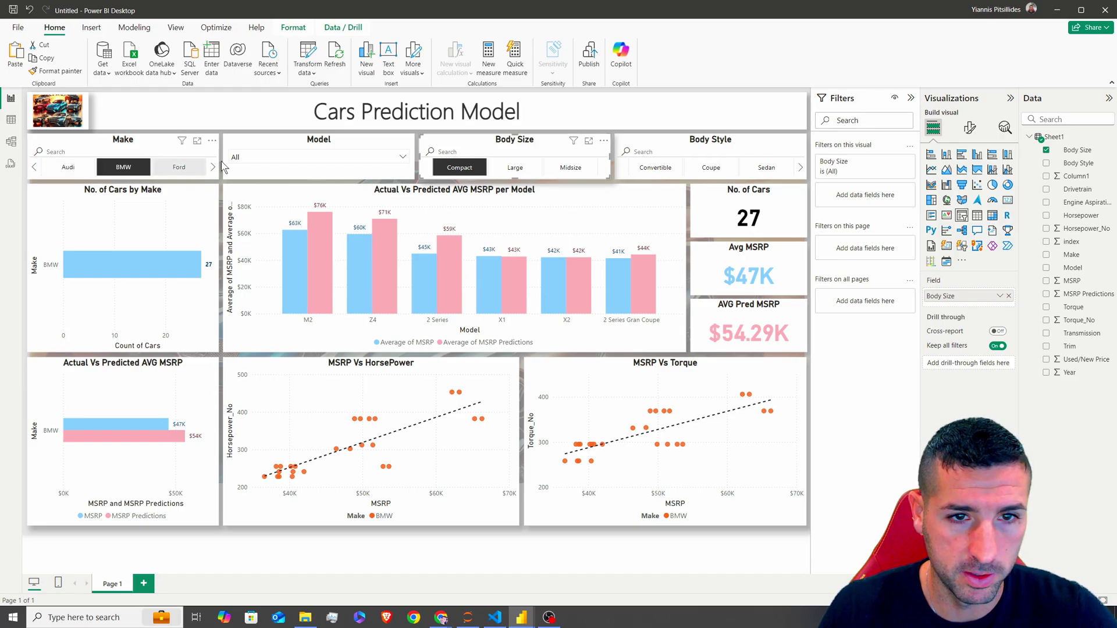
Clear the BMW make and Compact body size filters and examine the charts and cards for the Convertible body style.
{"action": "left_click", "coordinate": [123, 167]}
{"action": "left_click", "coordinate": [460, 167]}
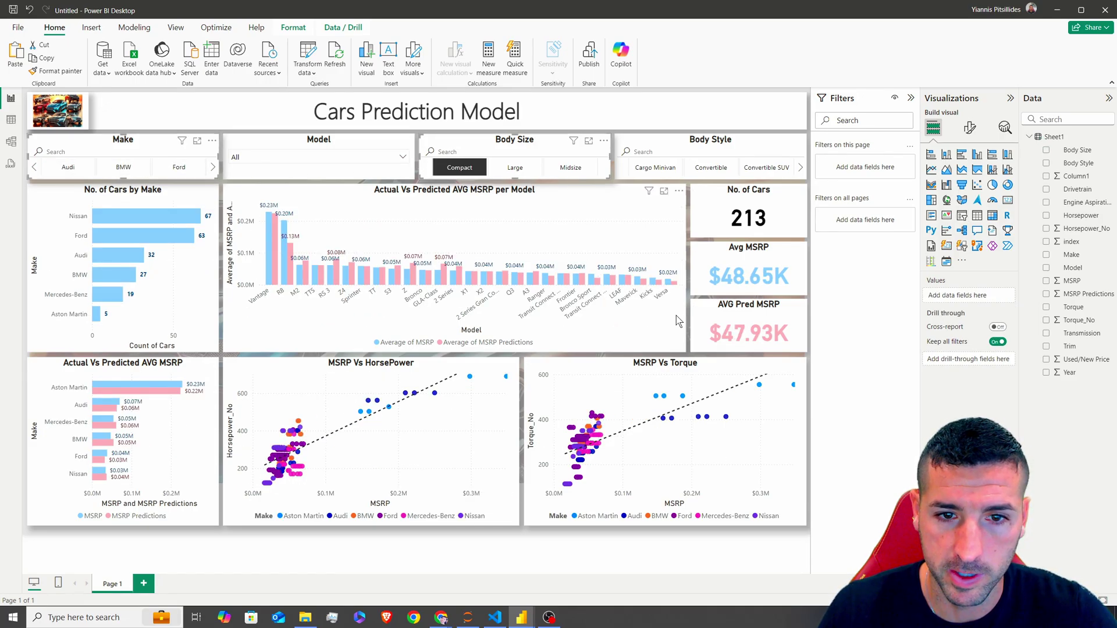
{"action": "left_click", "coordinate": [760, 173]}
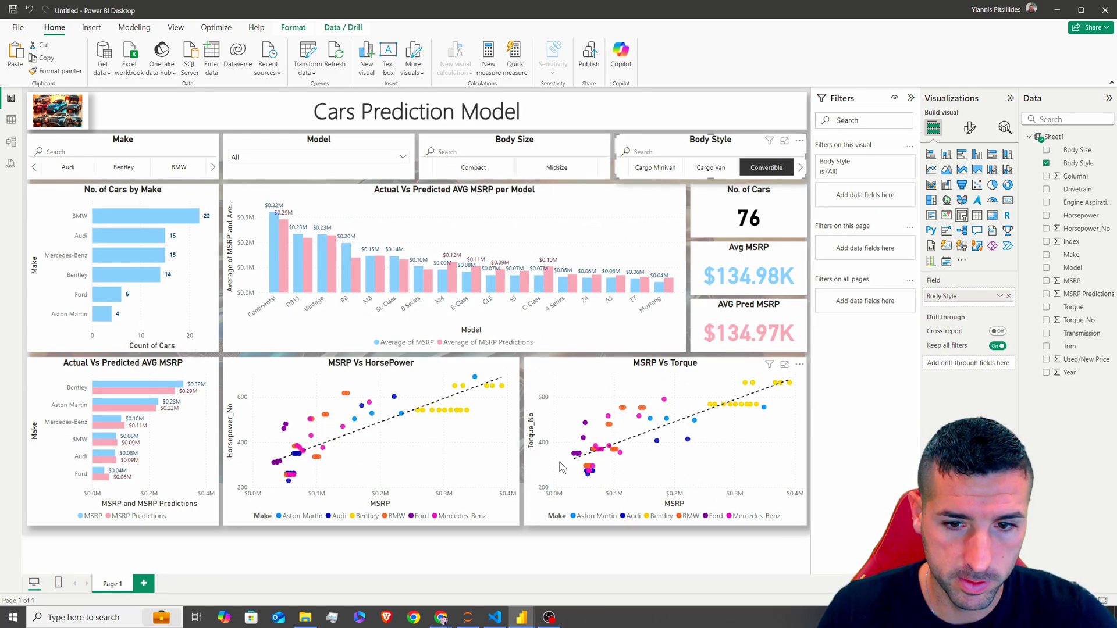